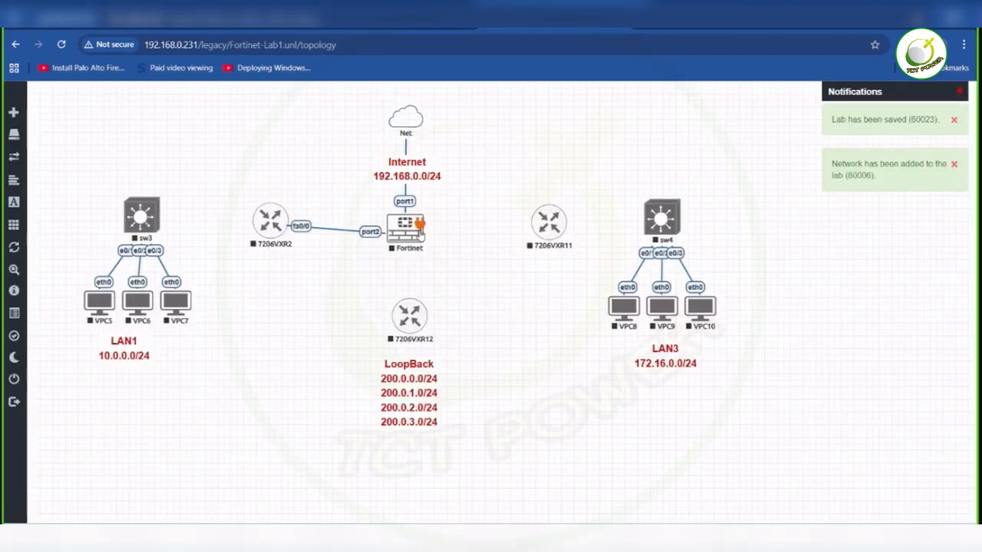
- Connect Fortinet port3 to fa0/0 on router 7206VXR11 and Fortinet port4 to fa0/0 on router 7206VXR12
left_click_drag(420, 224, 550, 226)
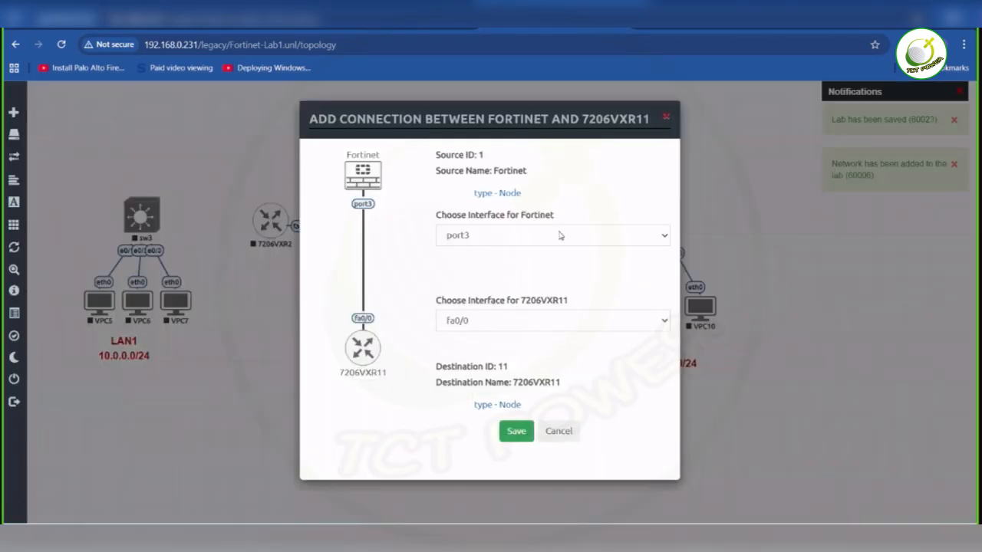
left_click(509, 431)
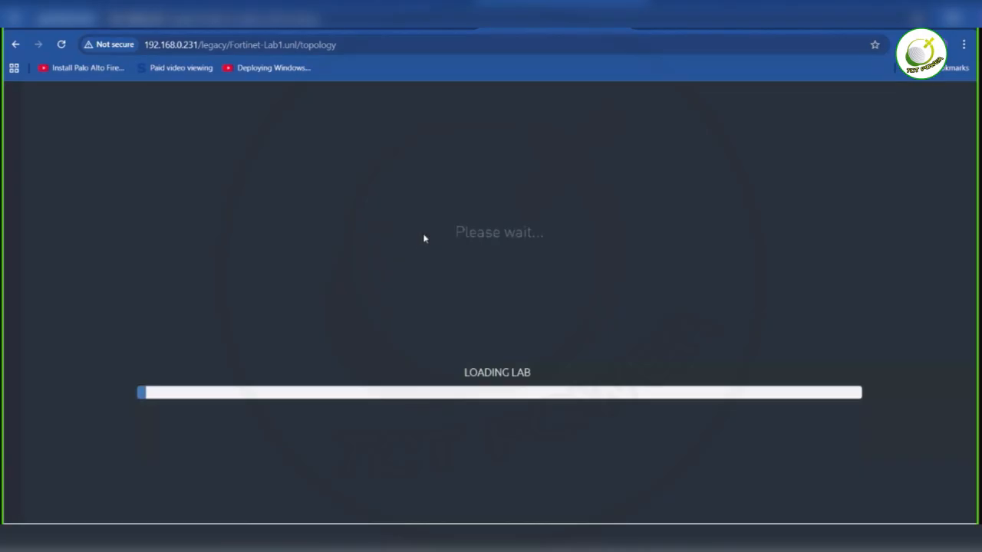
left_click_drag(424, 239, 417, 323)
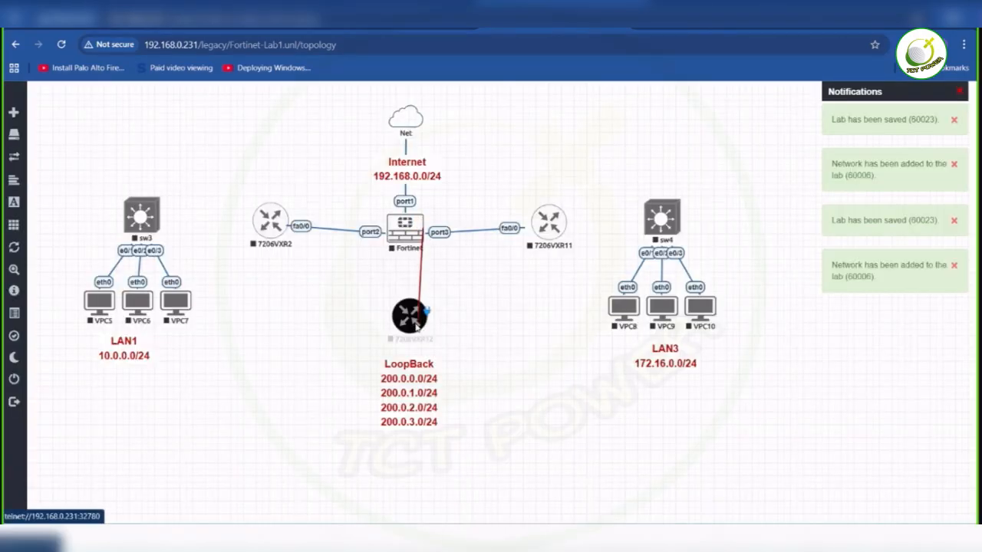
left_click(516, 432)
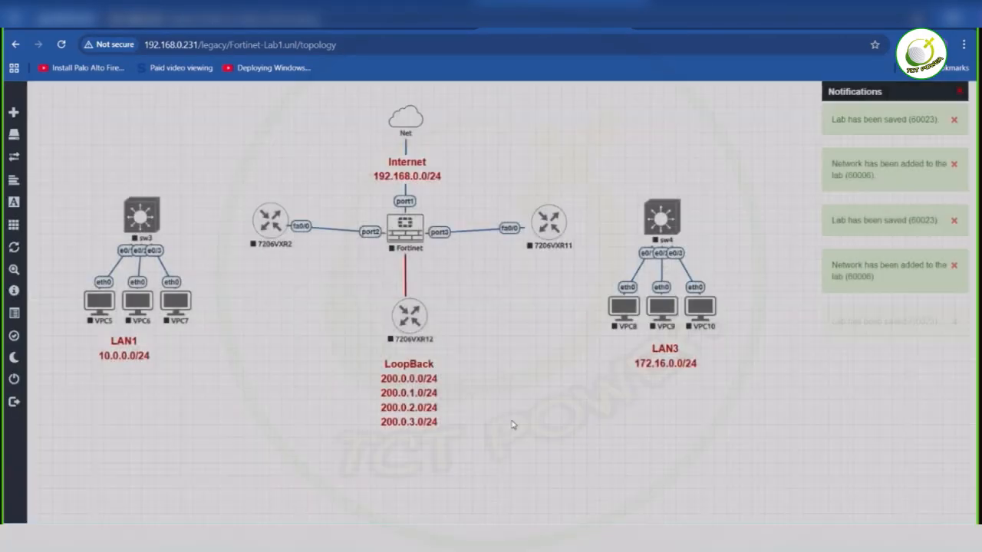
- Reposition routers 7206VXR2 and 7206VXR11 and the sw4 and sw3 LAN groups roughly level with the Fortinet firewall
mouse_move(272, 235)
left_mouse_down()
mouse_move(266, 249)
mouse_move(264, 236)
mouse_move(259, 245)
left_mouse_up()
left_click_drag(549, 223, 547, 230)
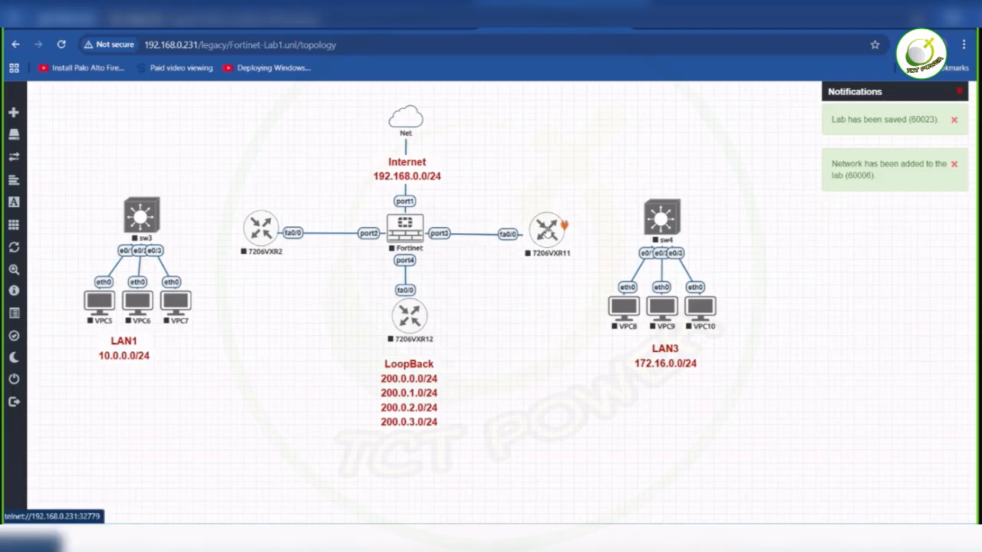
left_click_drag(730, 385, 623, 195)
mouse_move(661, 222)
left_mouse_down()
mouse_move(666, 281)
mouse_move(585, 299)
mouse_move(667, 233)
left_mouse_up()
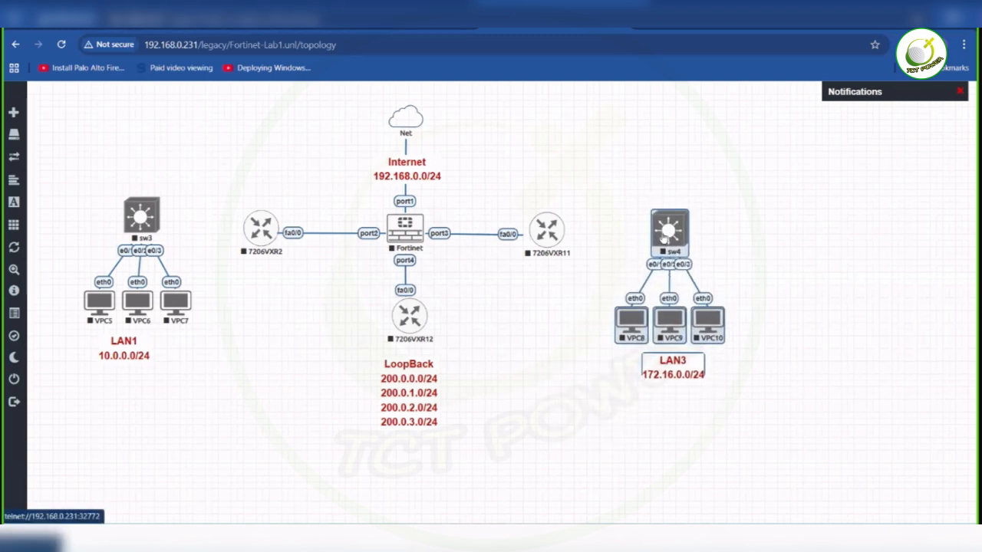
left_click_drag(86, 193, 180, 386)
left_click_drag(145, 239, 149, 248)
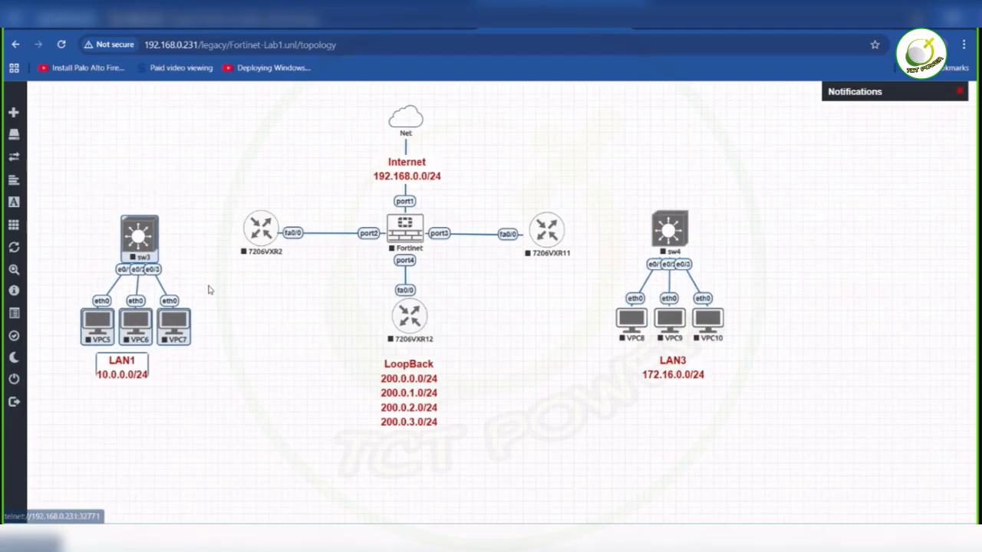
left_click(254, 313)
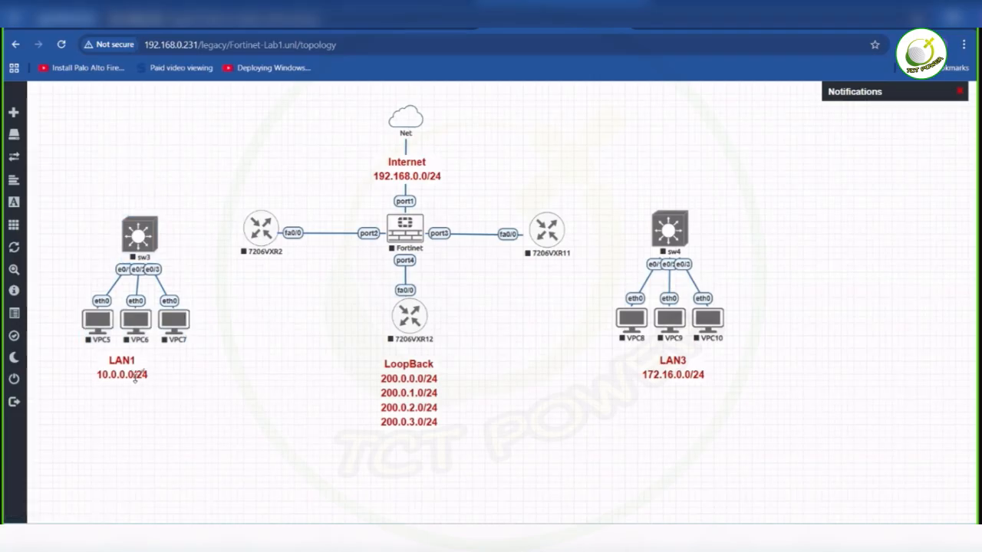
- Move the LAN1 label above the 7206VXR2–Fortinet link and the LAN3 label above the Fortinet–7206VXR11 link
left_click_drag(123, 372, 335, 209)
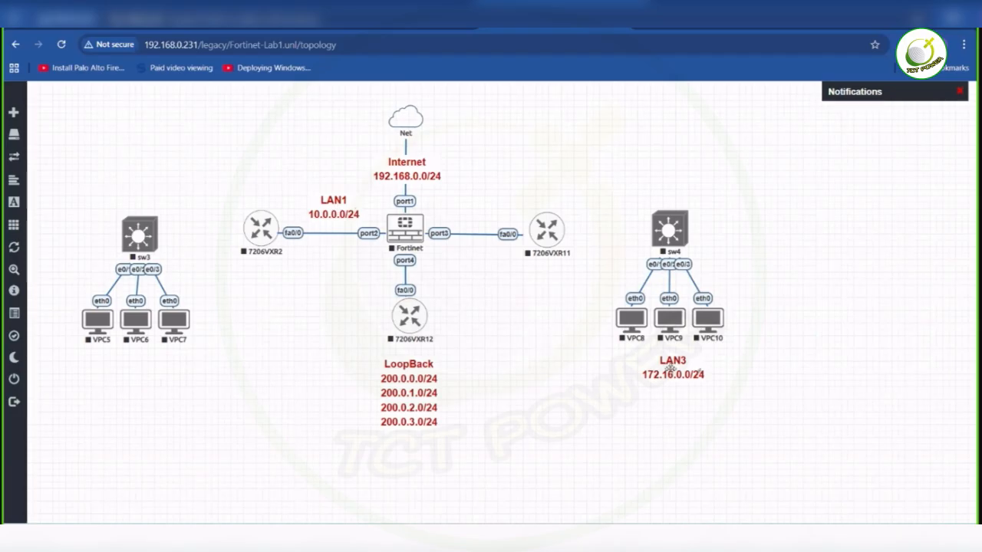
left_click_drag(656, 343, 478, 202)
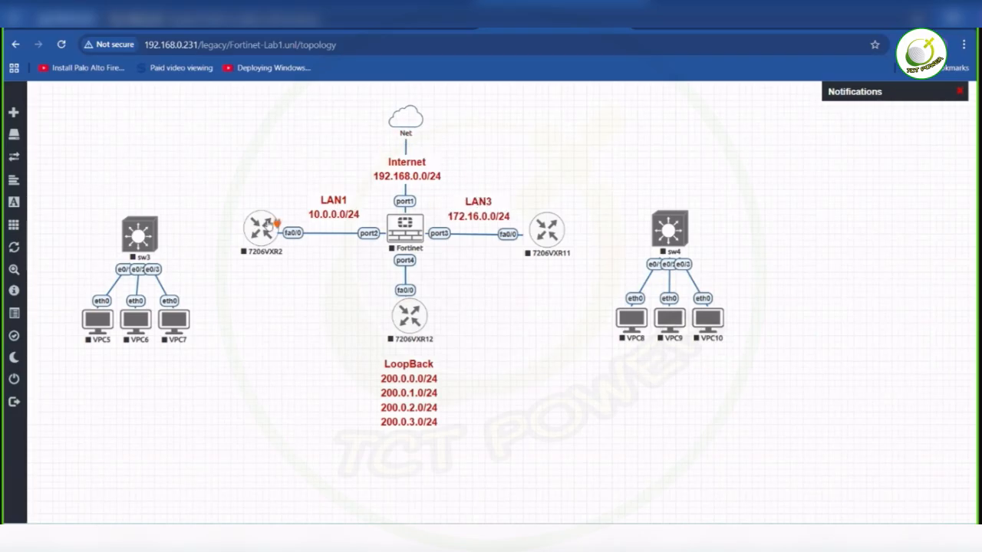
- Connect 7206VXR2 fa1/0 to sw3 e0/0 and 7206VXR11 fa1/0 to sw4 e0/0
left_click_drag(277, 222, 140, 234)
left_click(516, 427)
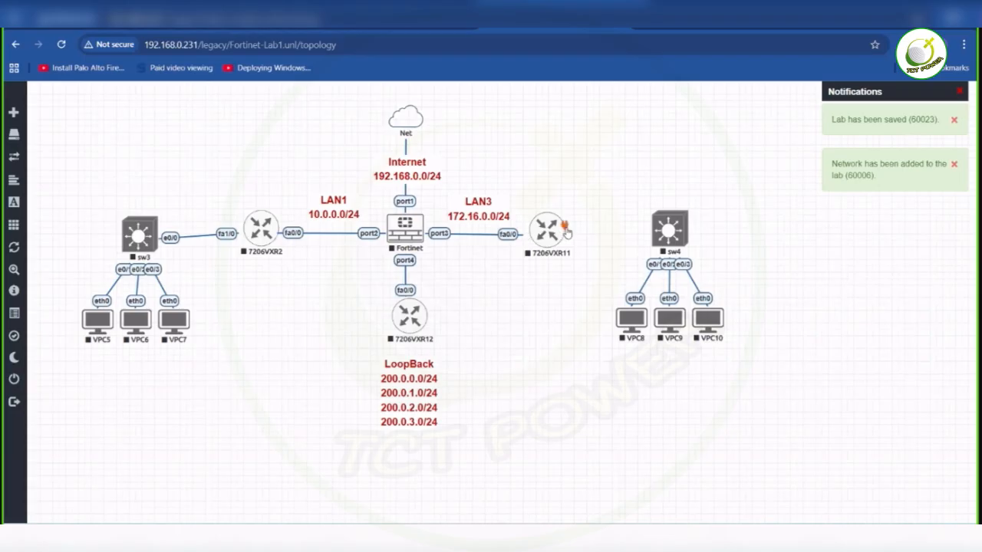
left_click_drag(565, 226, 670, 228)
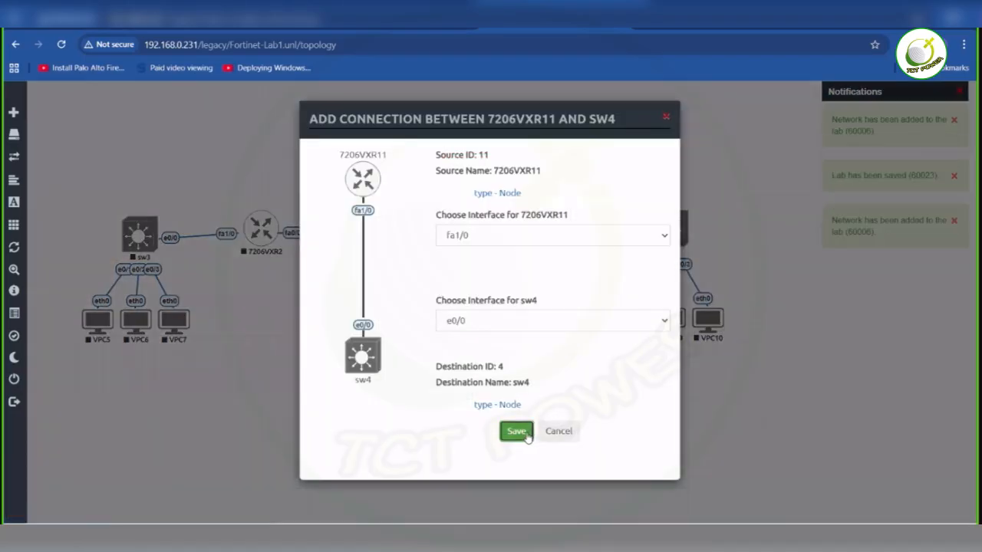
left_click(527, 436)
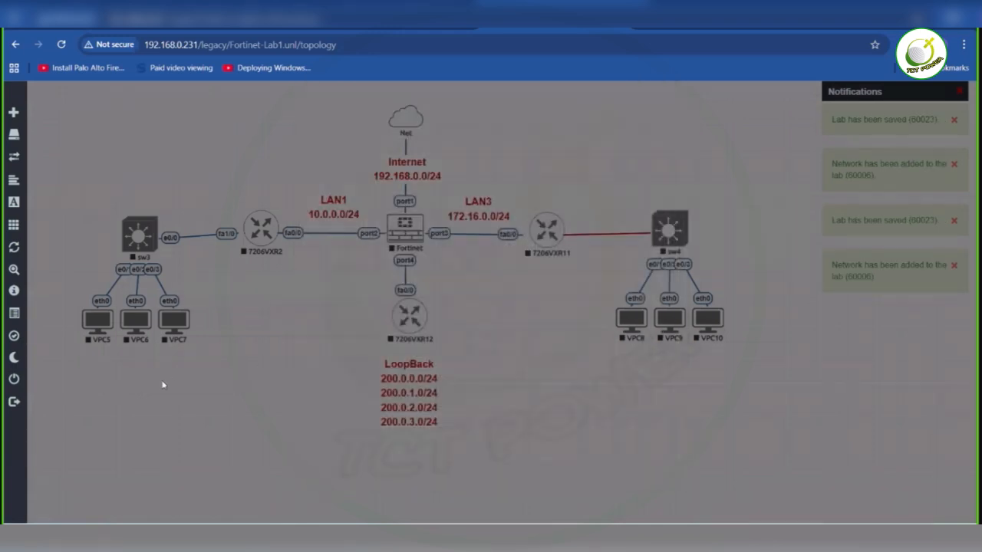
- Align sw3 and its three VPCs with router 7206VXR2, and move 7206VXR12 with its LoopBack label farther below the firewall
left_click_drag(175, 373, 83, 192)
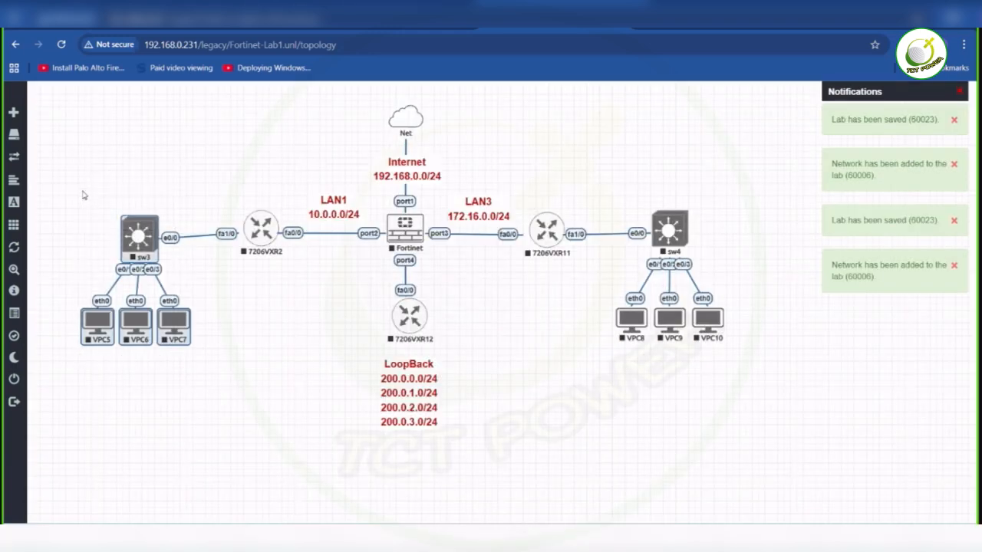
left_click_drag(148, 242, 143, 235)
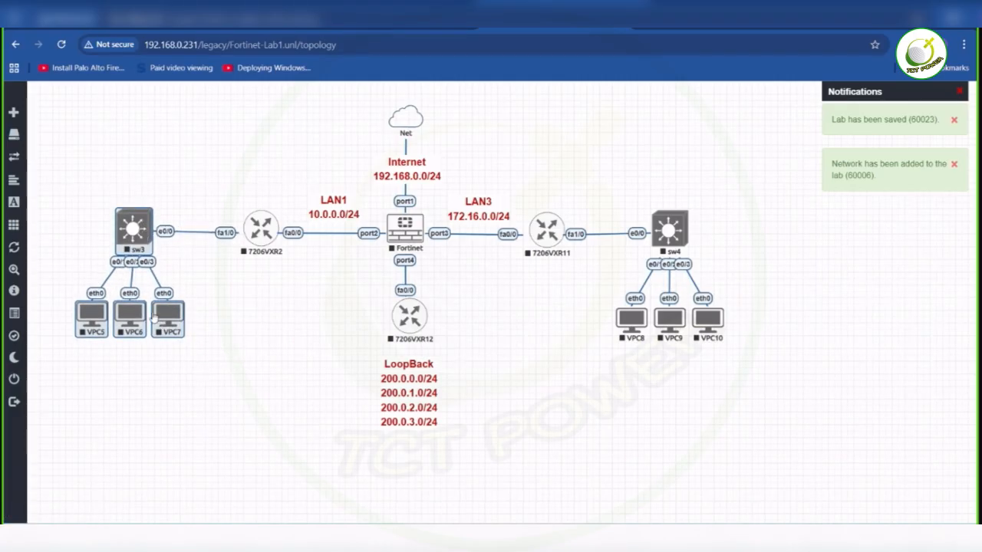
mouse_move(37, 226)
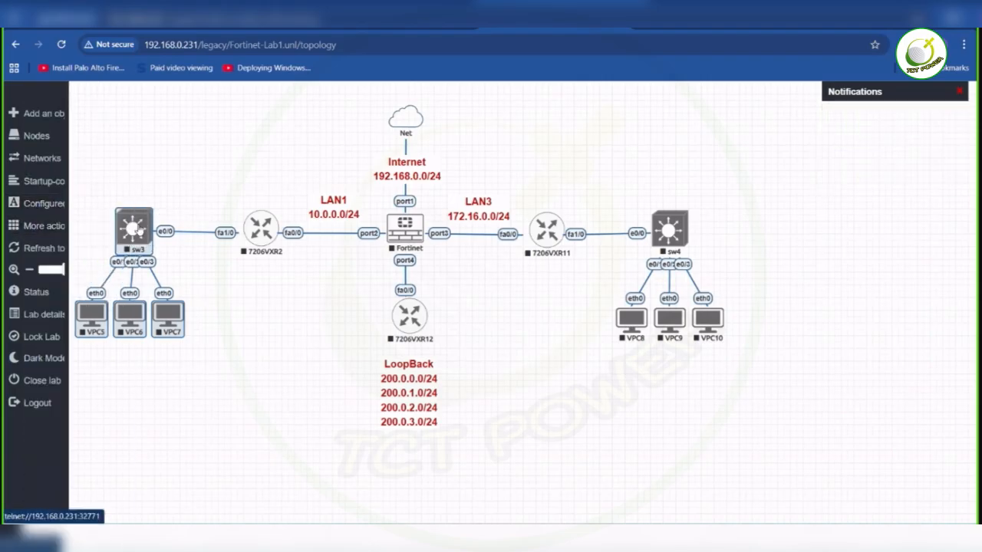
left_click_drag(145, 233, 151, 235)
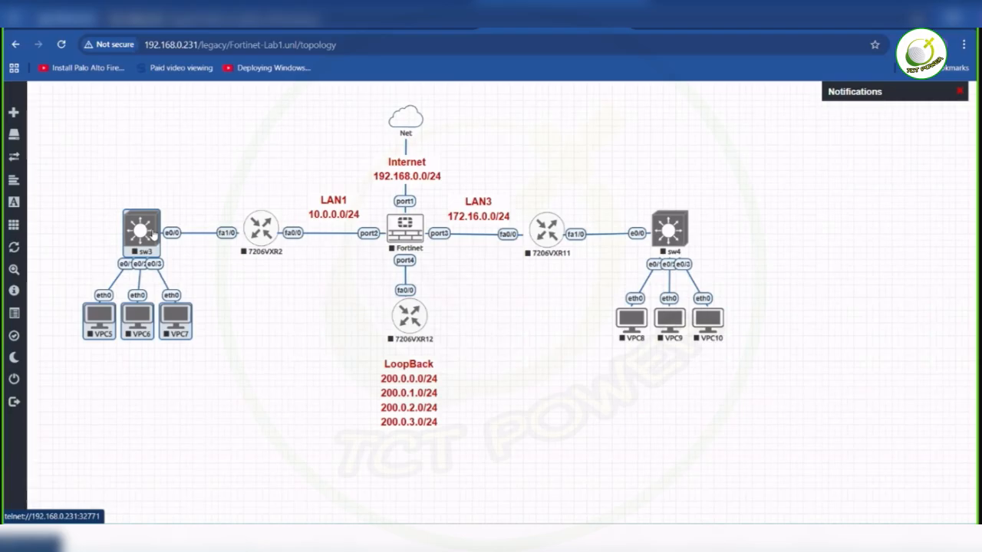
left_click_drag(463, 441, 408, 349)
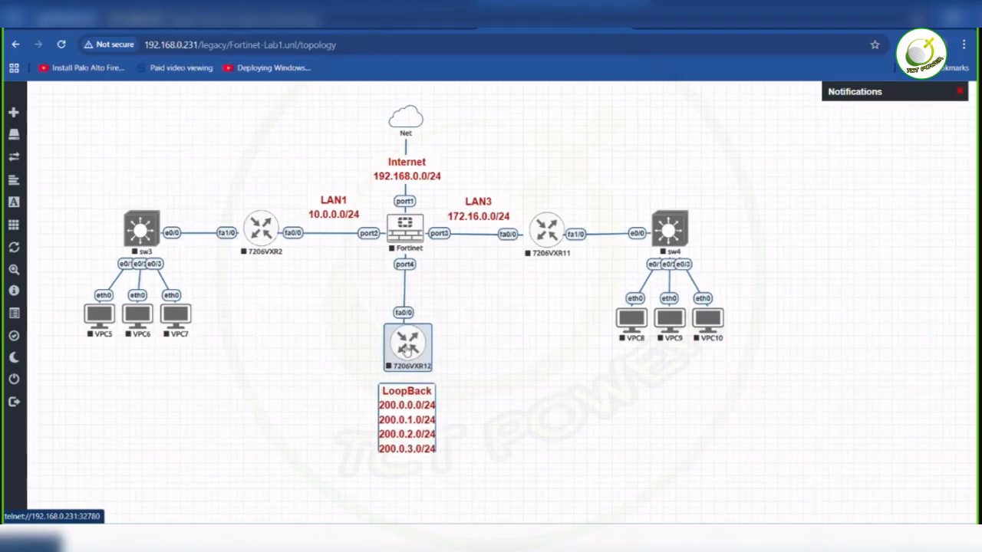
left_click(453, 327)
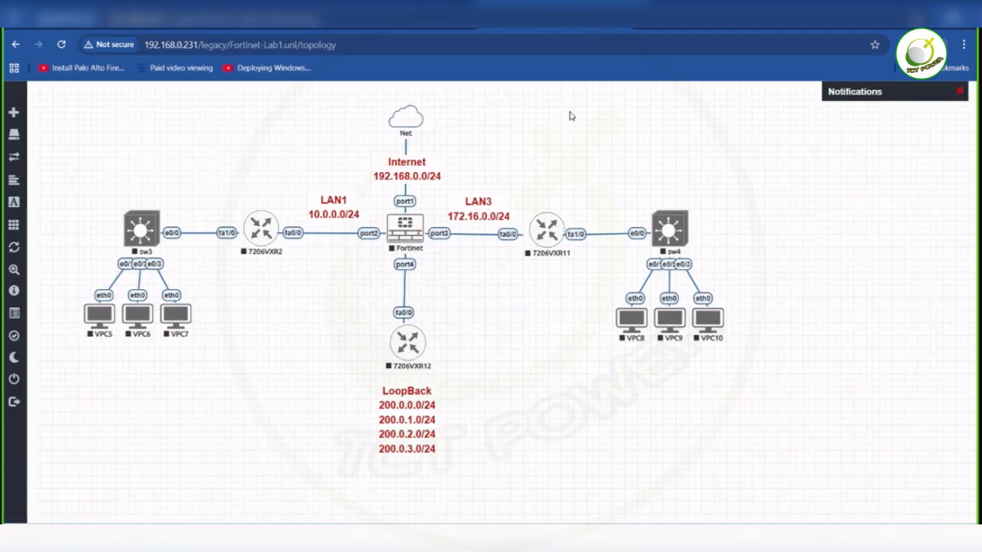
- Start adding a new node to the topology from the Cisco IOL template and name it mgmt
right_click(758, 161)
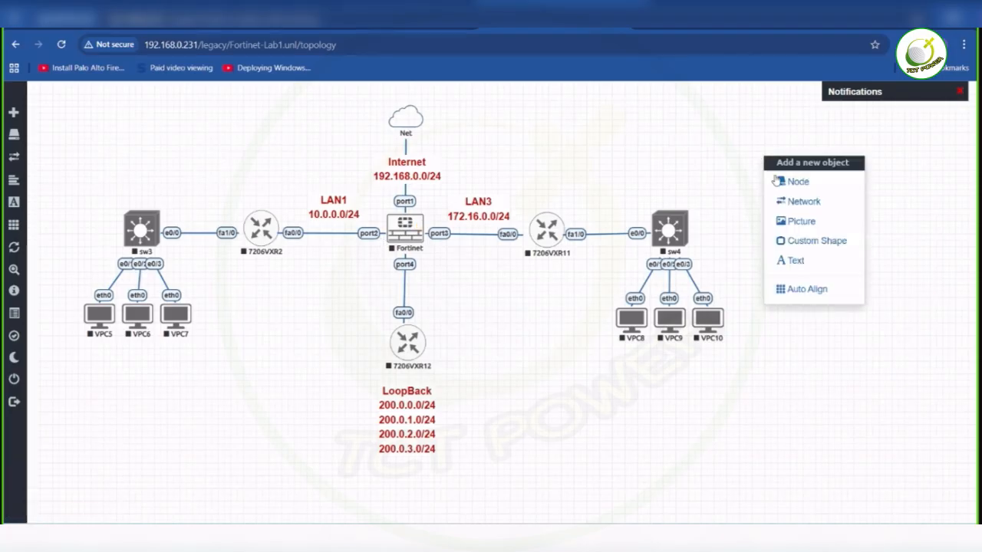
left_click(777, 181)
type("io")
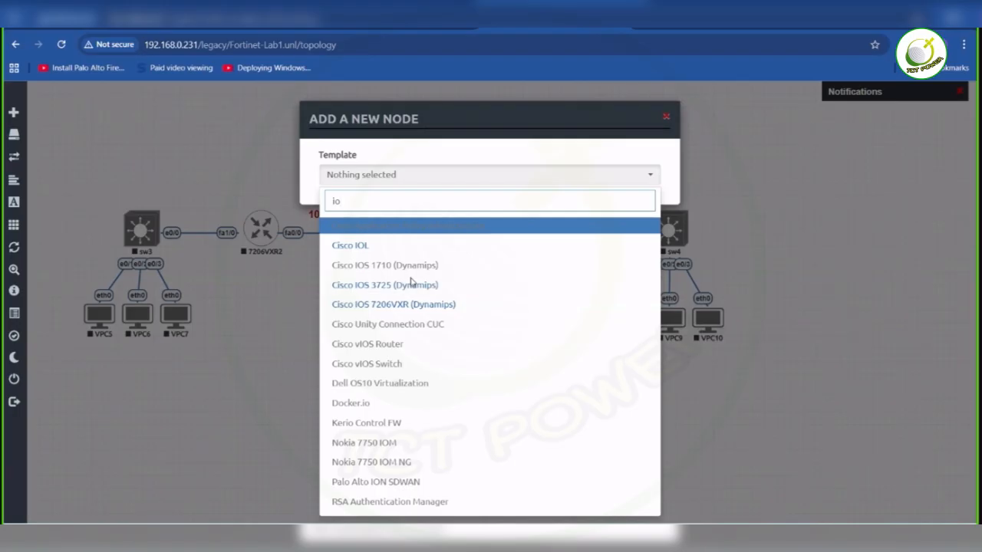
left_click(382, 246)
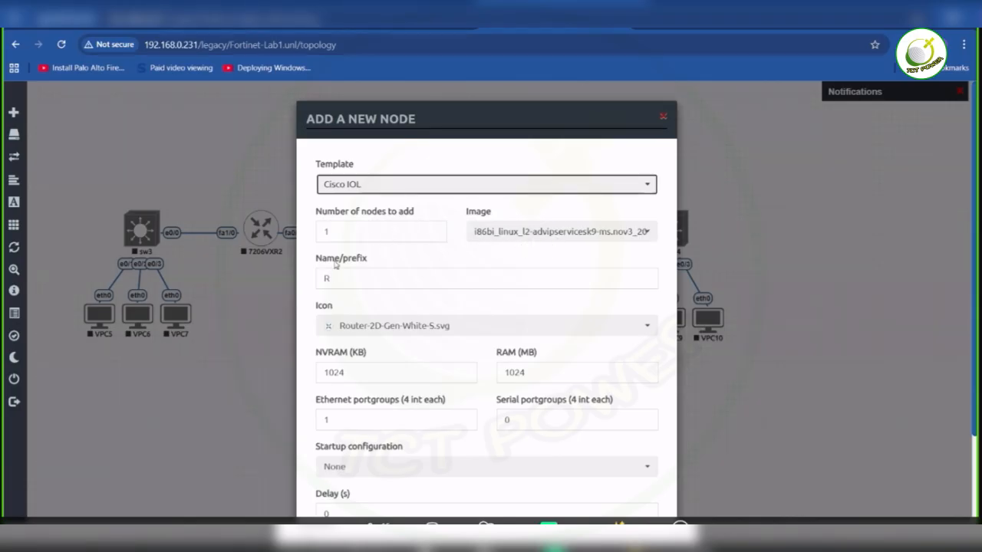
double_click(328, 278)
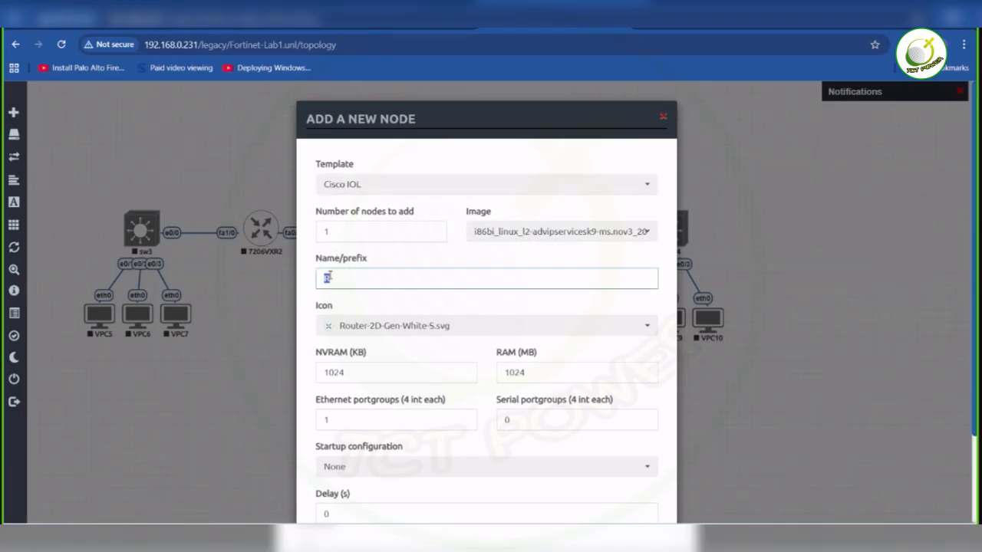
type("mgmt")
- Set the mgmt node's icon to Switch L3.png and its Ethernet portgroups to 4, and save the node
scroll(349, 319, "down", 1)
left_click(403, 269)
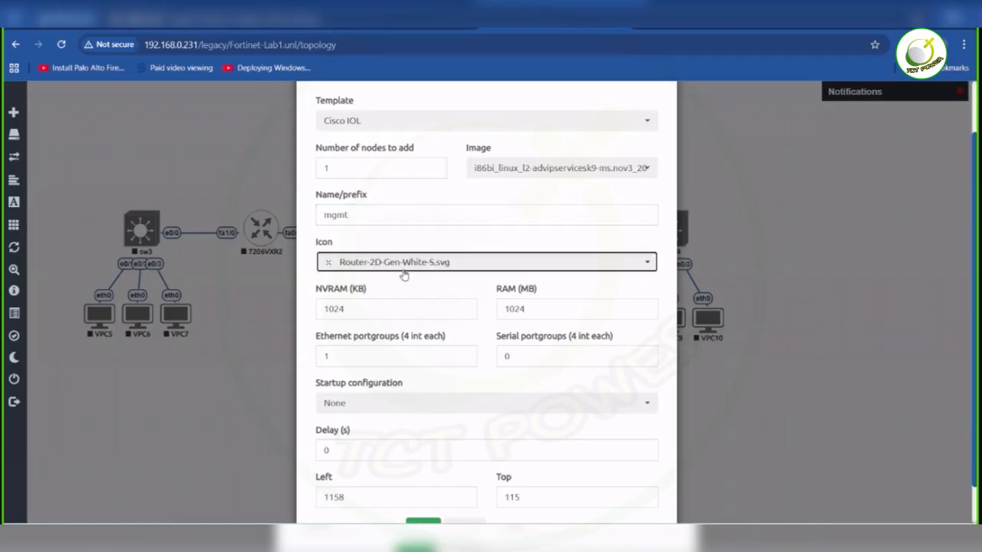
scroll(394, 323, "down", 20)
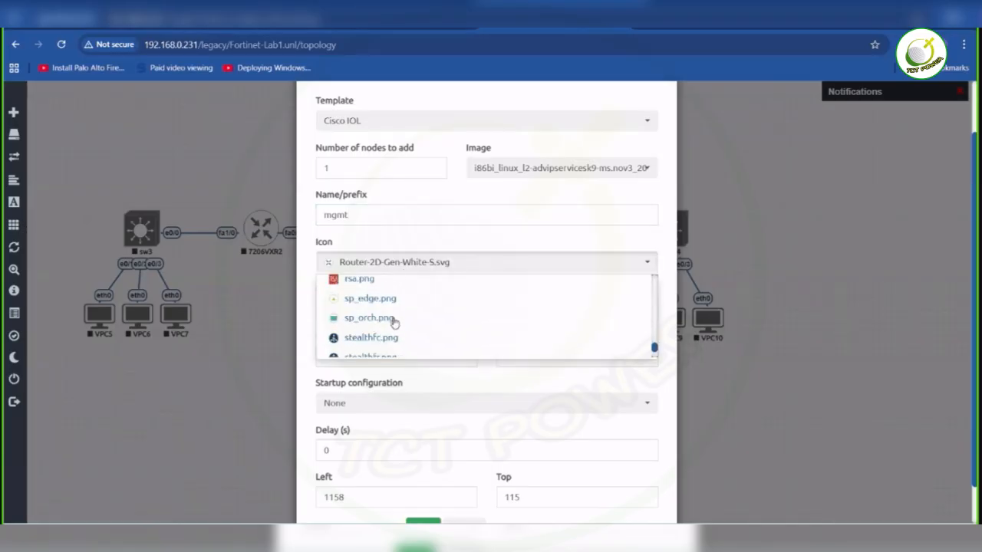
scroll(394, 323, "down", 5)
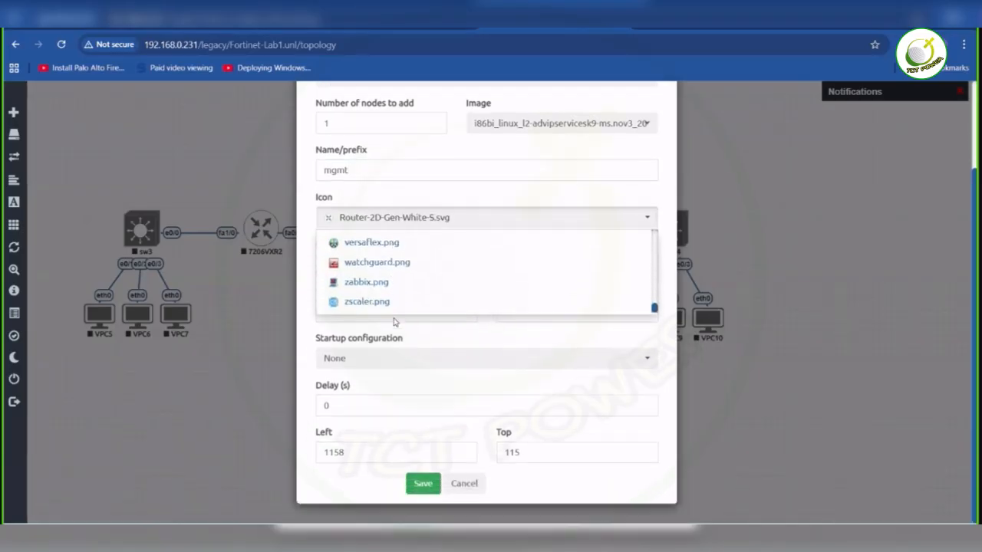
scroll(390, 298, "up", 15)
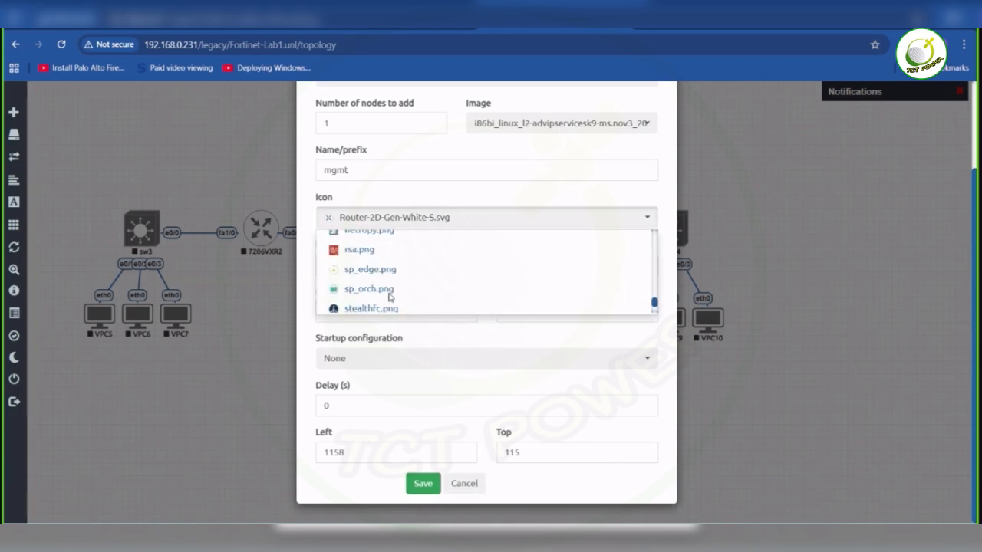
scroll(390, 298, "up", 10)
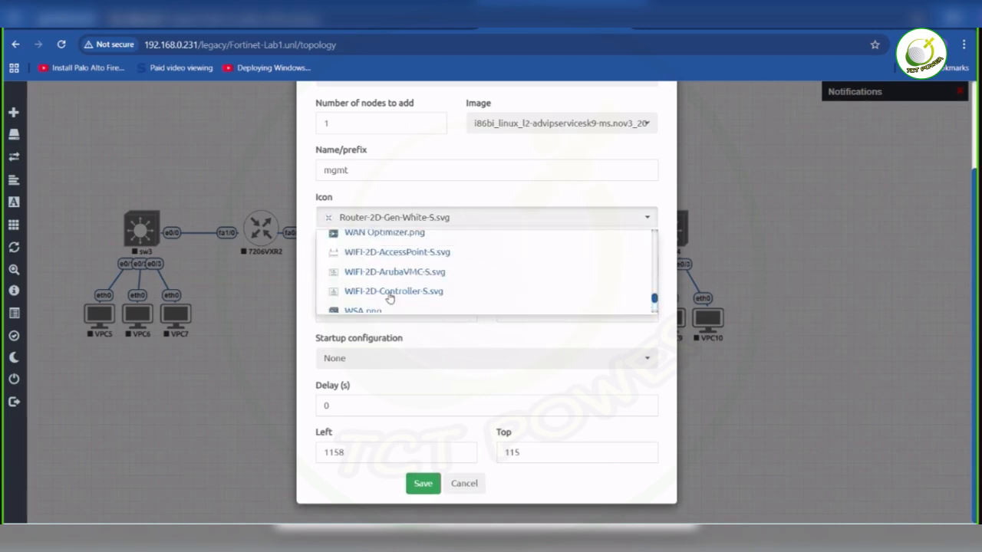
scroll(389, 297, "up", 2)
scroll(389, 298, "up", 5)
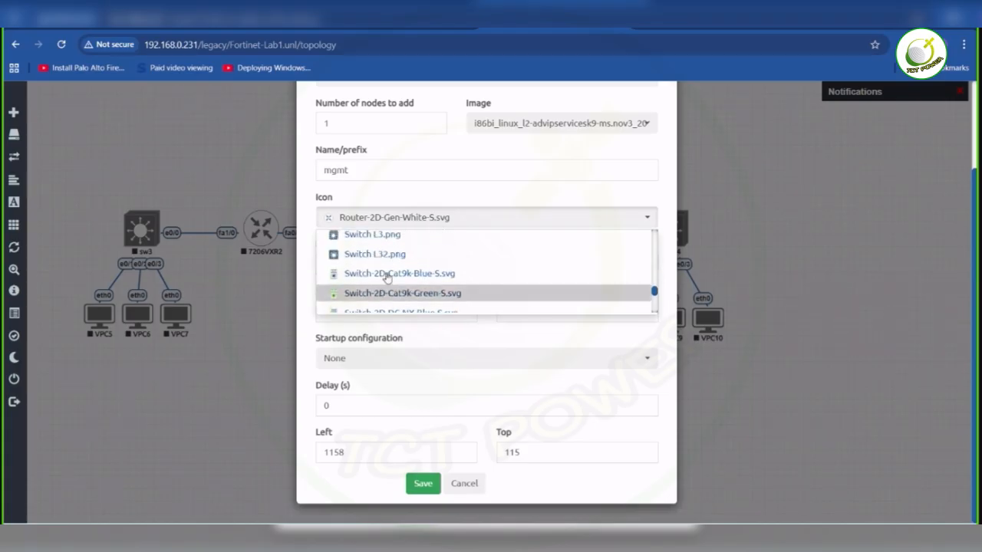
scroll(387, 278, "up", 1)
left_click(387, 275)
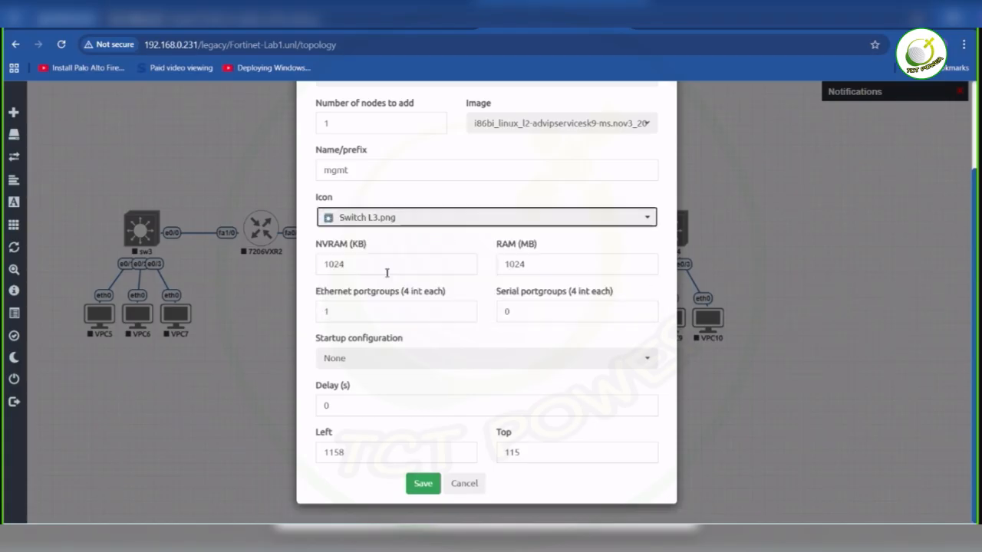
left_click_drag(342, 312, 313, 319)
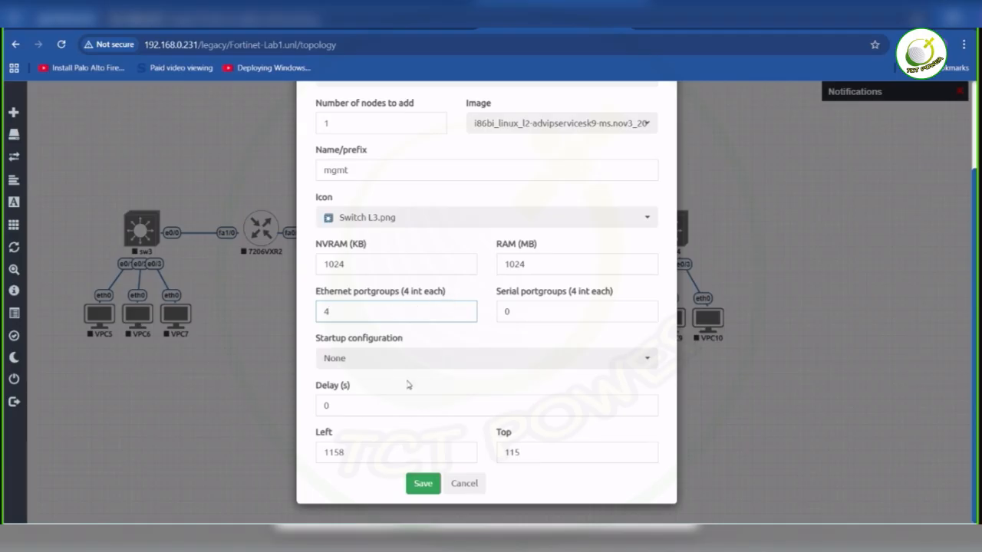
left_click(422, 483)
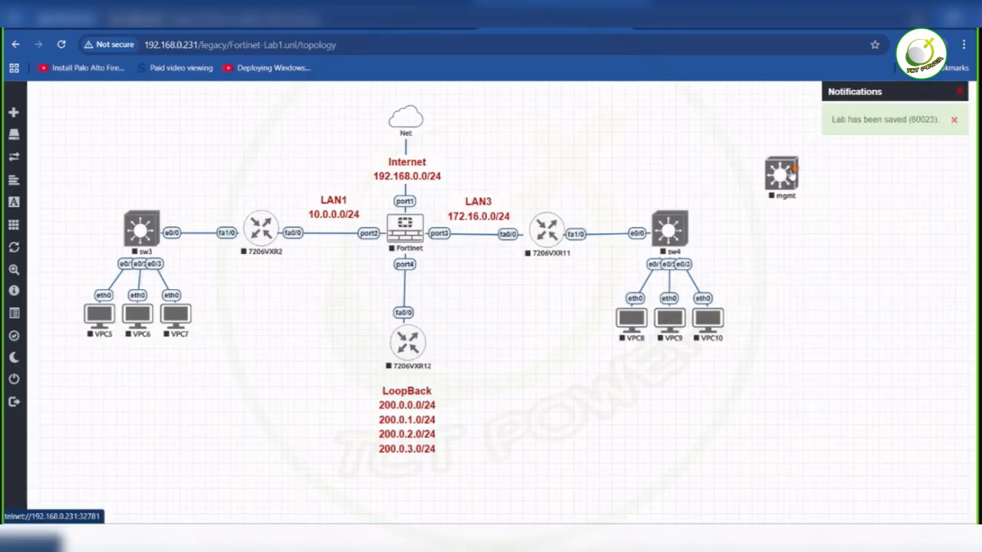
- Place the mgmt switch above the LAN3 label and shift the Net cloud and Internet label to the firewall's upper-left side
left_click_drag(791, 175, 678, 232)
left_click_drag(686, 269, 517, 167)
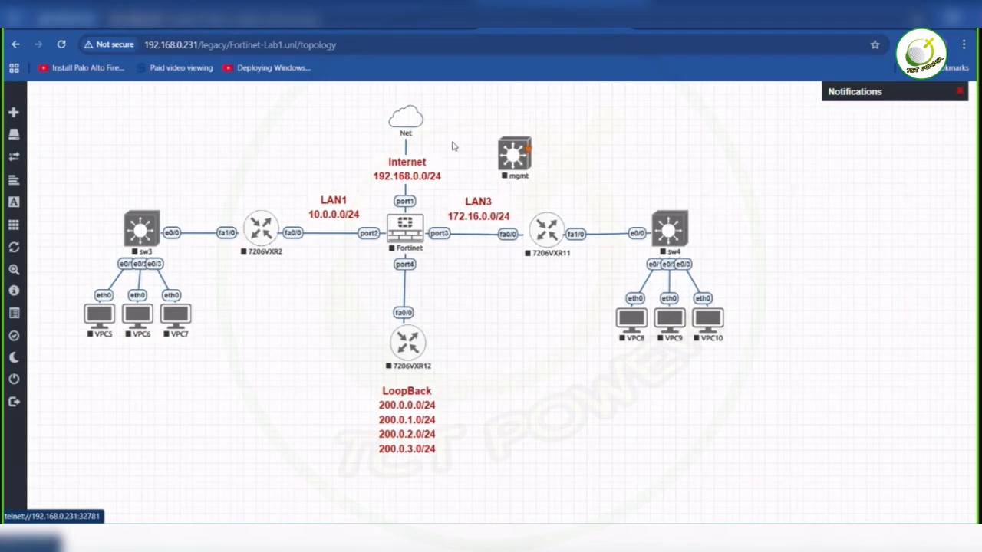
left_click_drag(406, 118, 284, 135)
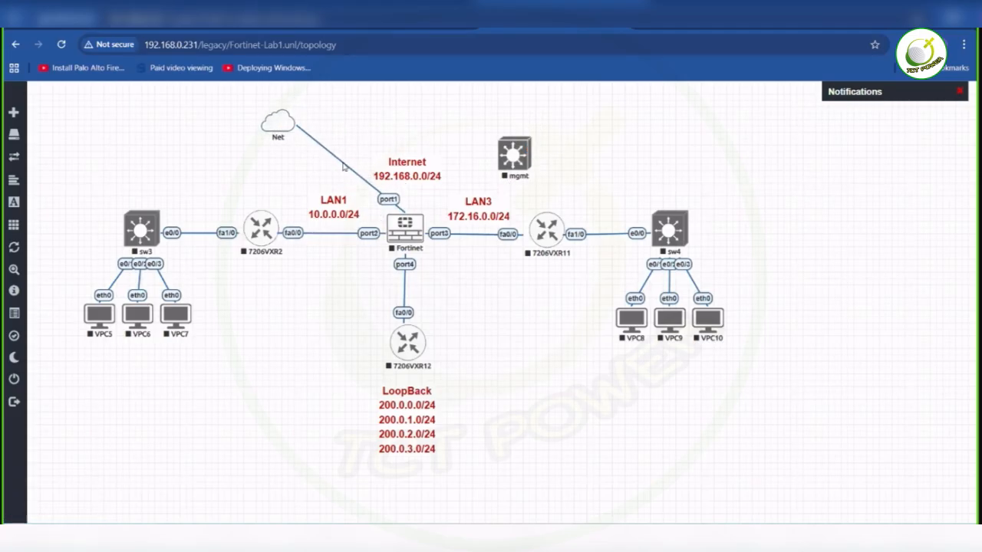
left_click_drag(379, 159, 372, 137)
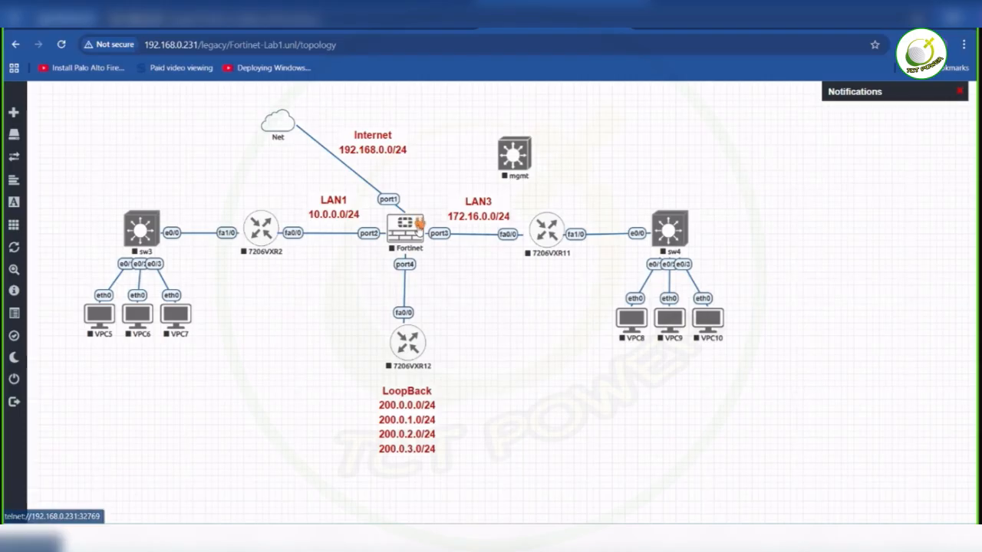
- Connect the Fortinet firewall's port5 to the mgmt switch's e0/0 interface, and auto-align the topology objects
left_click_drag(420, 222, 524, 156)
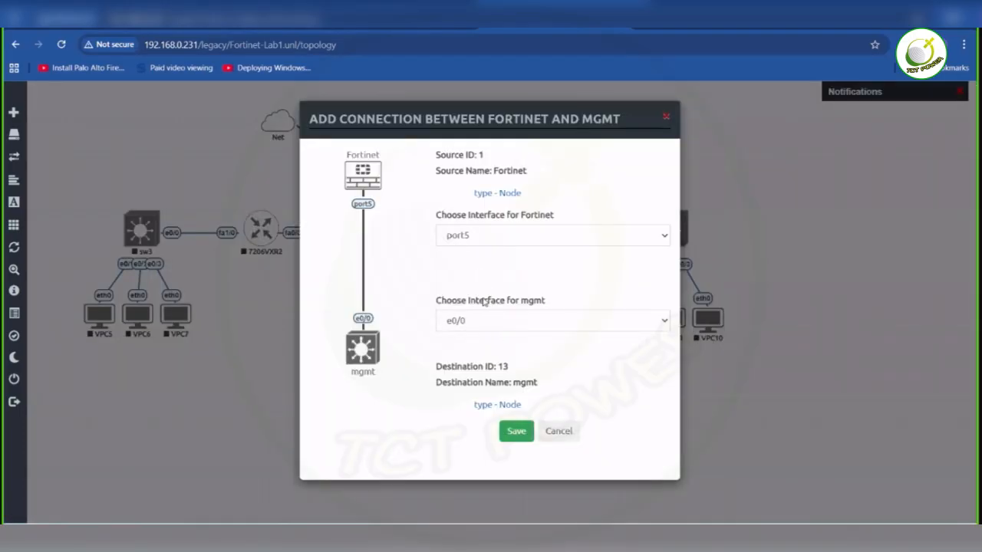
left_click(513, 434)
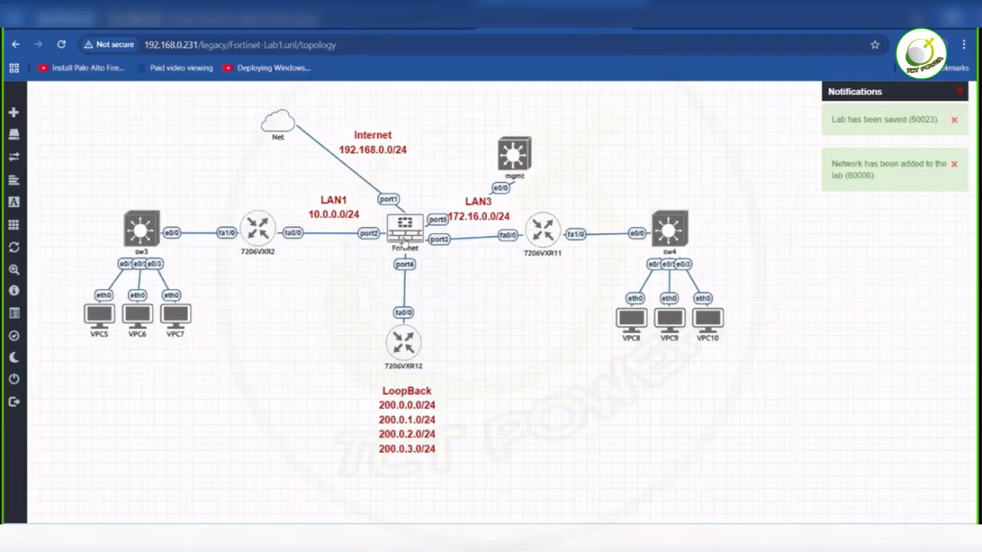
right_click(494, 343)
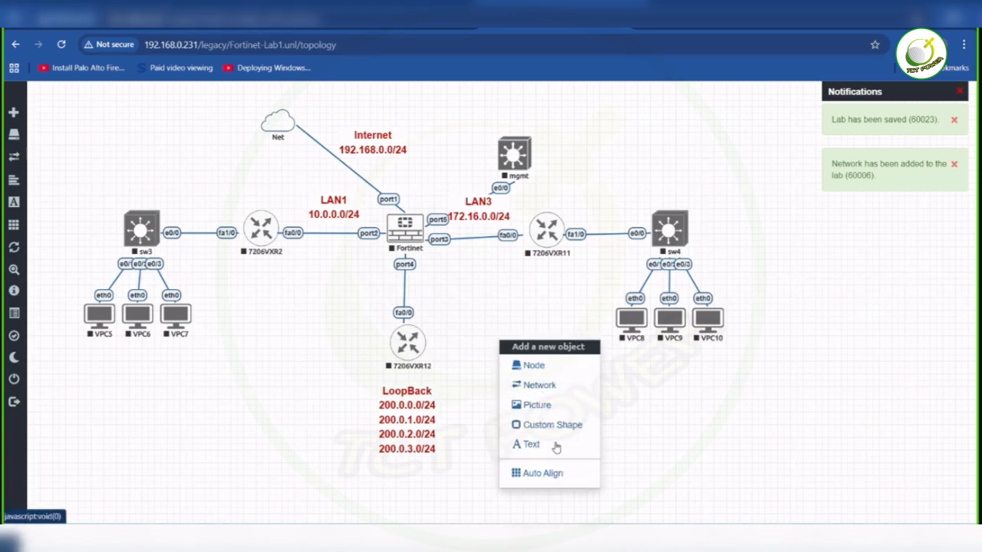
left_click(559, 453)
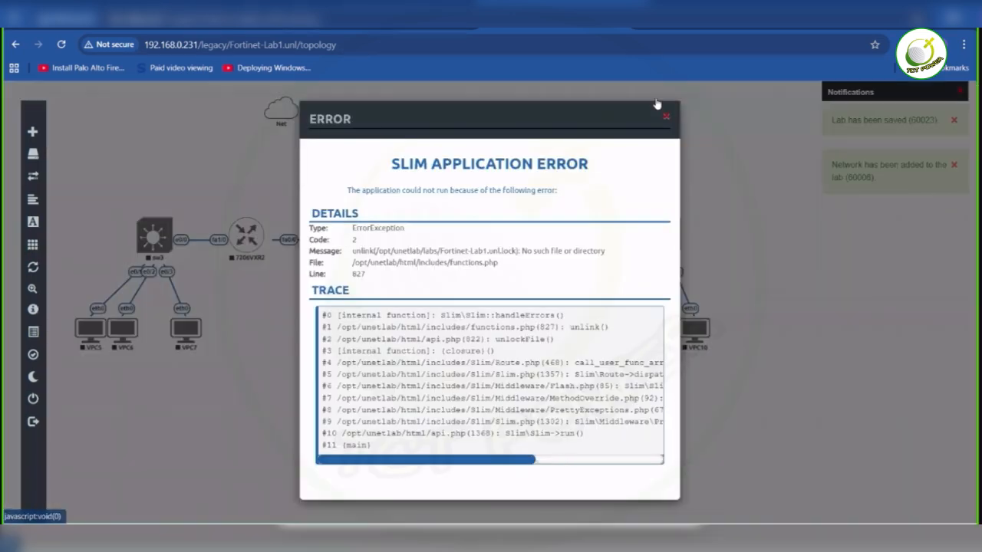
left_click(667, 118)
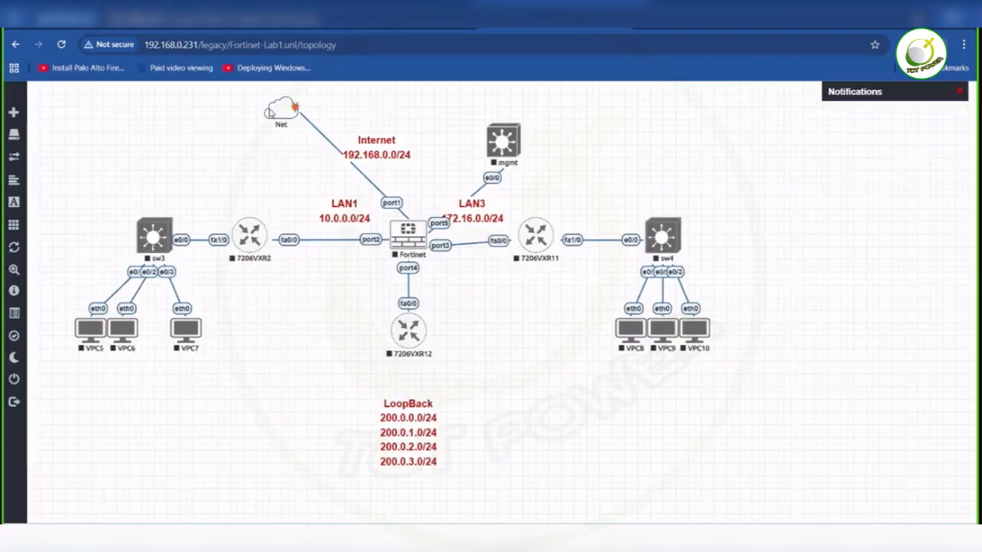
- Move the Net cloud farther left of the Internet label, and place the LAN1 label below the link between 7206VXR2 and the firewall
left_click_drag(271, 112, 215, 110)
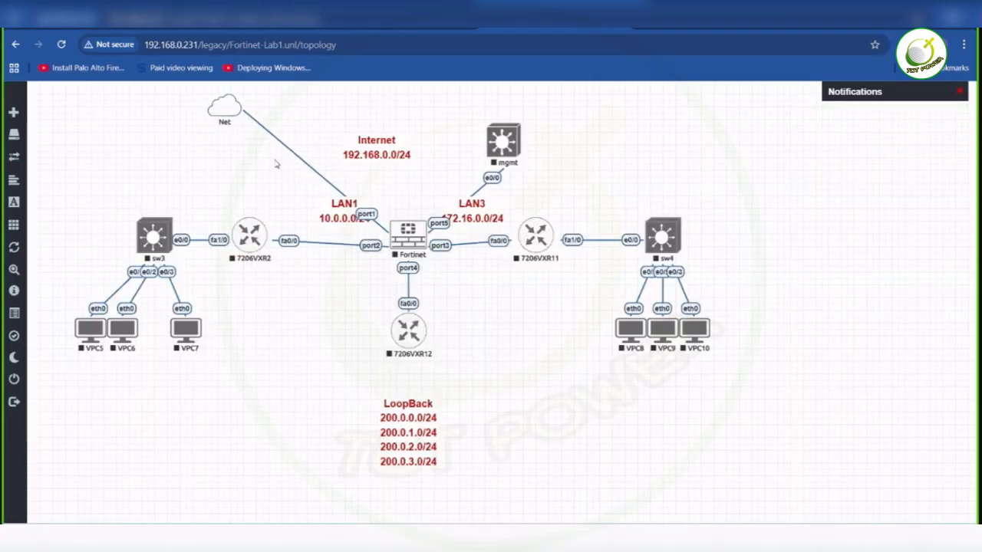
left_click_drag(350, 212, 341, 267)
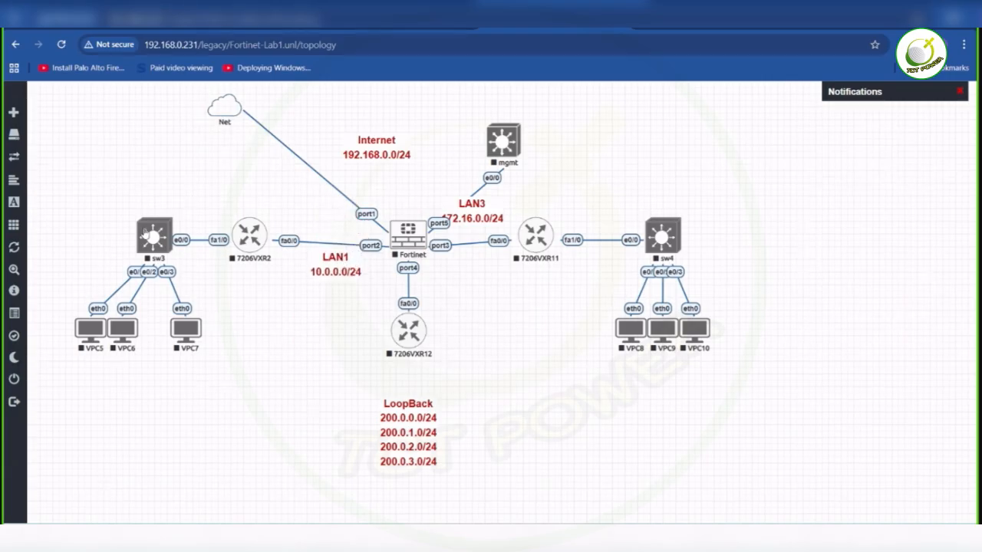
- Shift sw3, its three VPCs and router 7206VXR2 slightly down to level them with the firewall's port2 link
left_click_drag(74, 192, 255, 342)
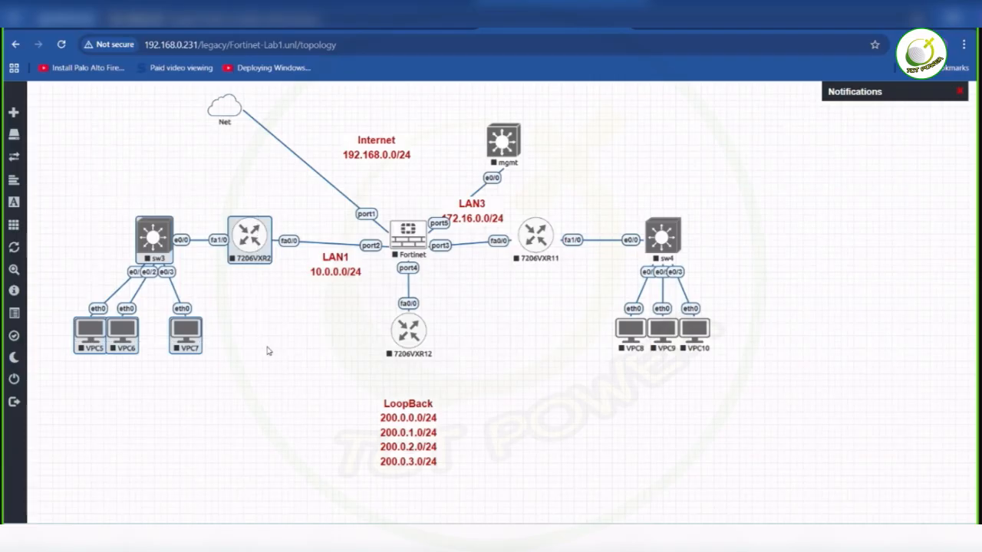
left_click_drag(254, 252, 250, 257)
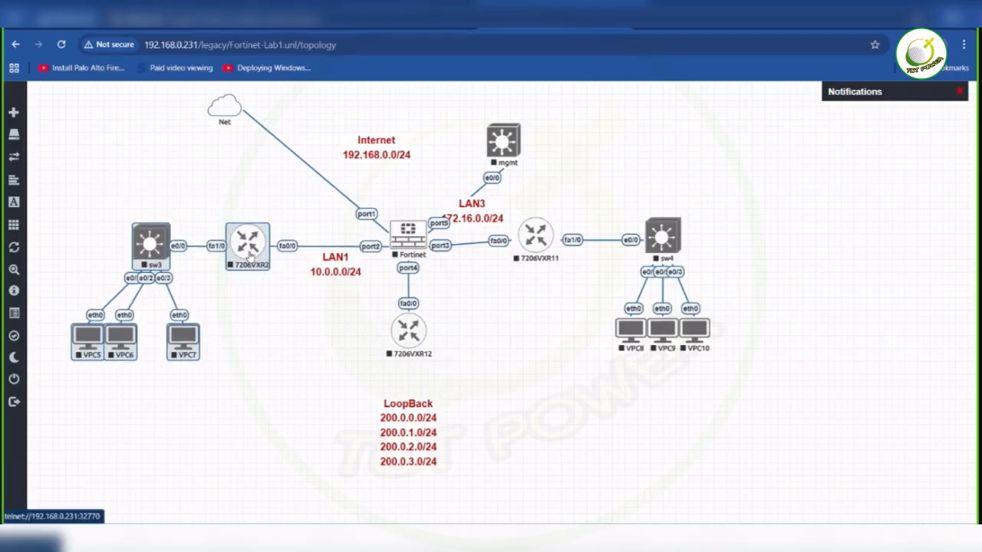
left_click(217, 207)
left_click_drag(254, 246, 257, 244)
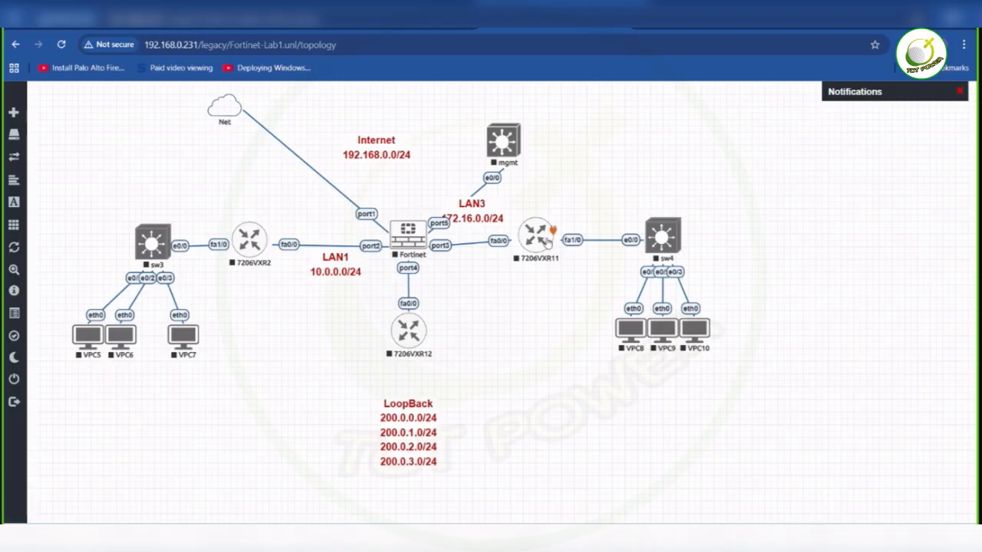
- Move 7206VXR11 and sw4 slightly down to level with the firewall's port3 link, and lower VPC8, VPC9 and VPC10 beneath sw4
left_click_drag(535, 194, 737, 309)
left_click_drag(666, 249, 669, 257)
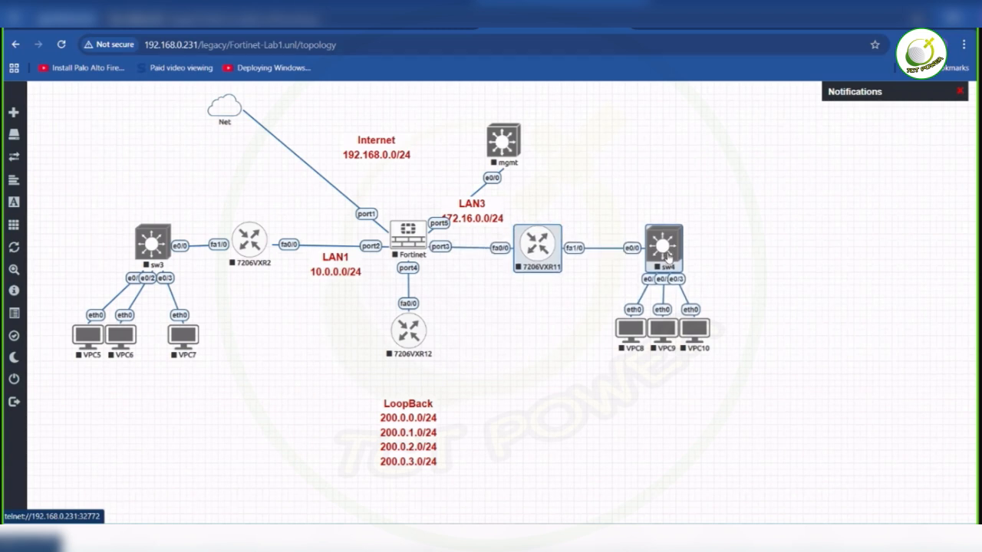
left_click_drag(586, 318, 694, 353)
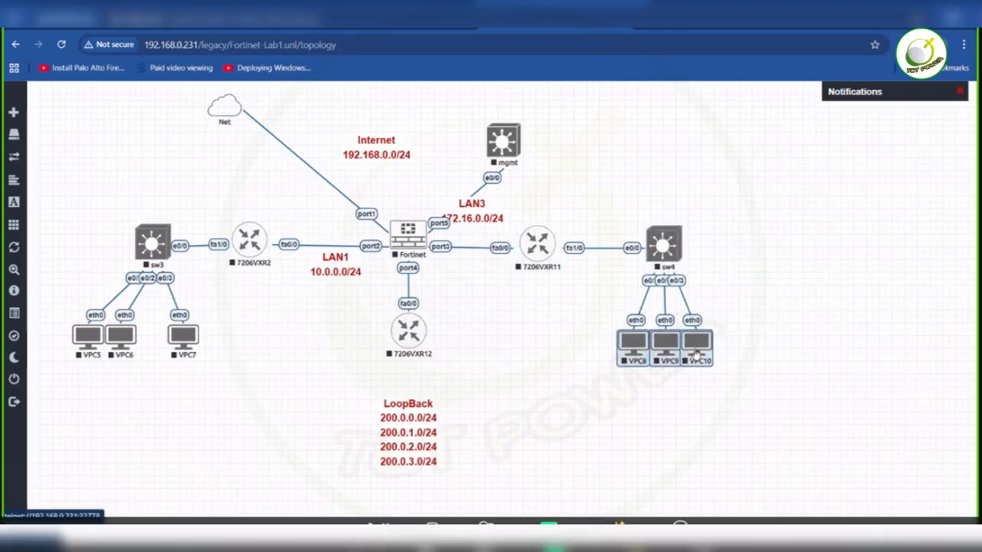
left_click(752, 265)
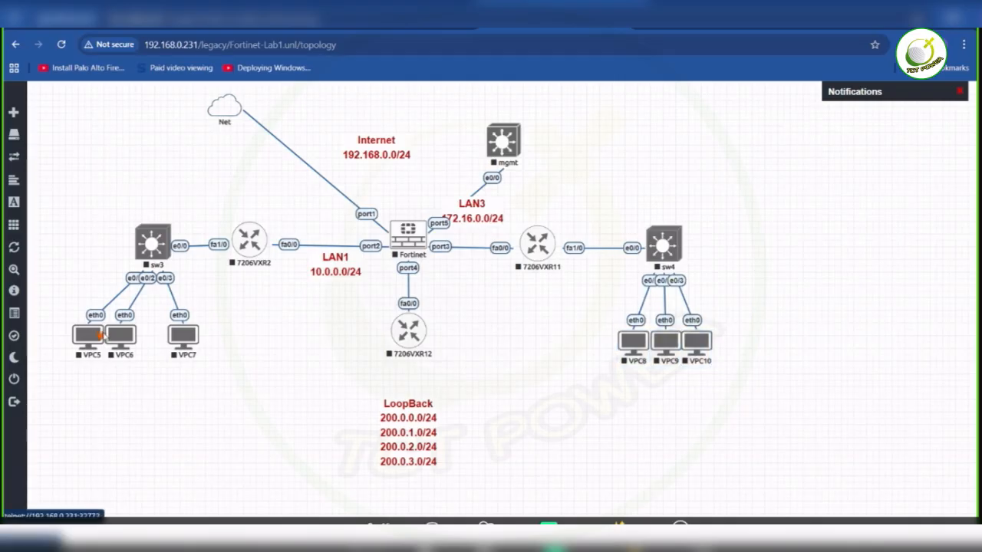
- Space VPC5, VPC6 and VPC7 evenly in a row beneath sw3
left_click_drag(121, 336, 97, 338)
left_click_drag(244, 381, 97, 341)
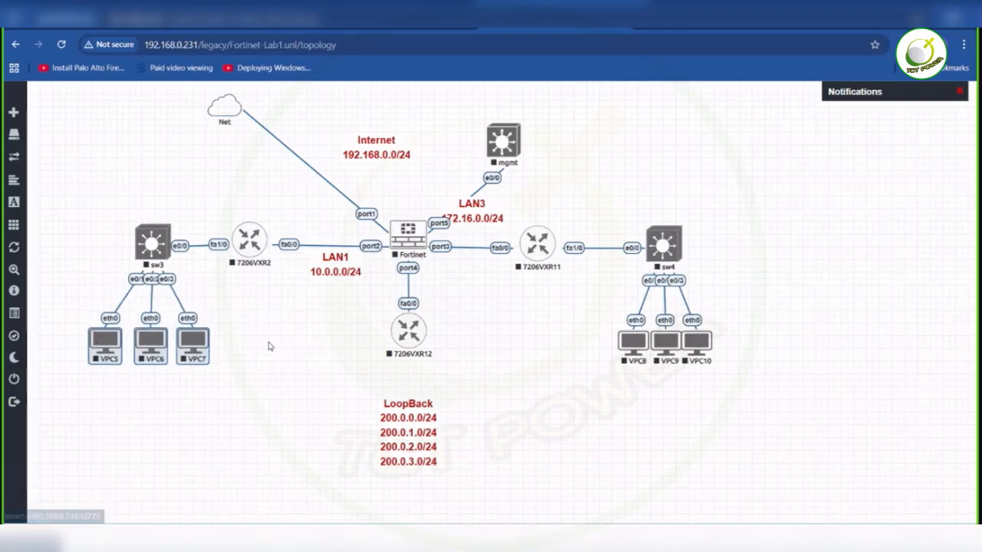
left_click(269, 347)
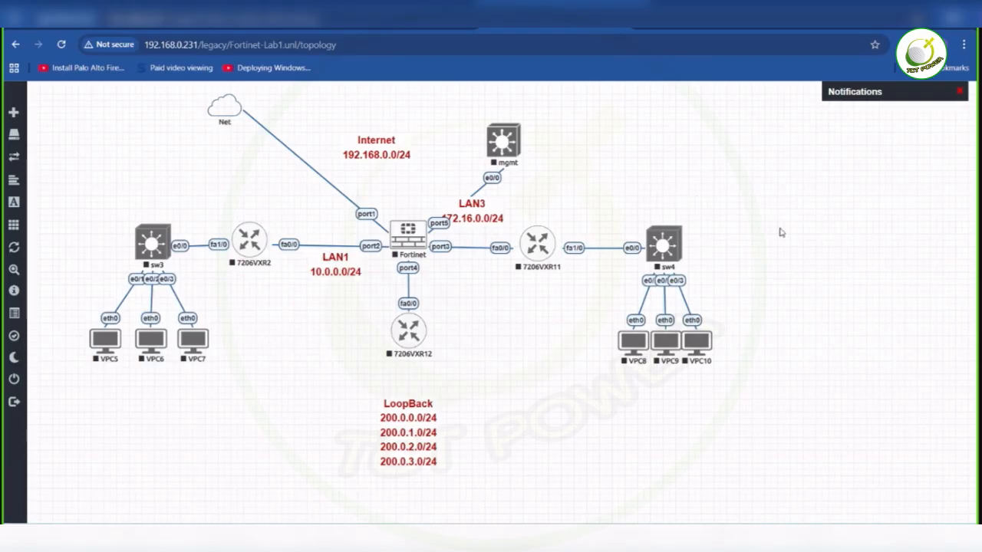
- Start adding a new node to the topology from the Windows template and review its settings
right_click(794, 250)
left_click(813, 256)
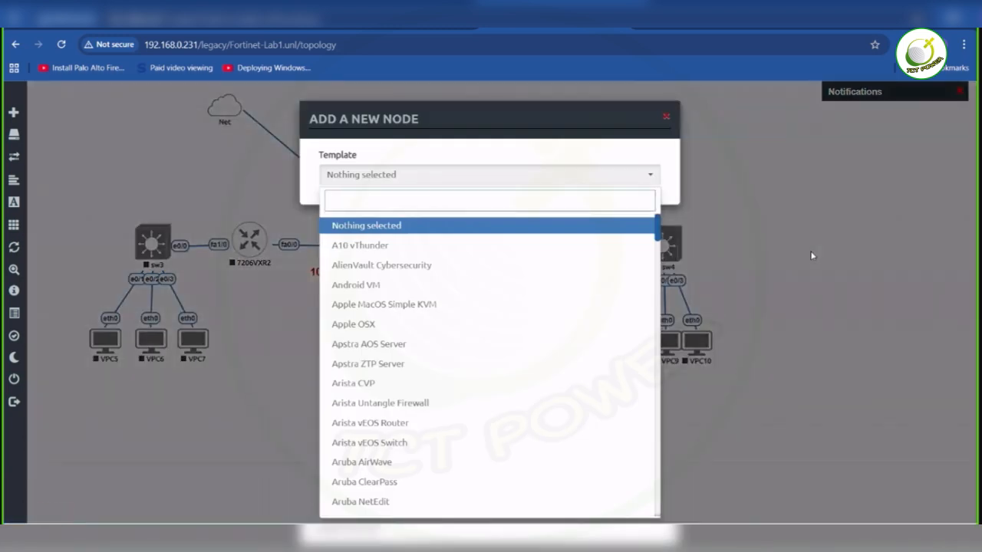
type("wi")
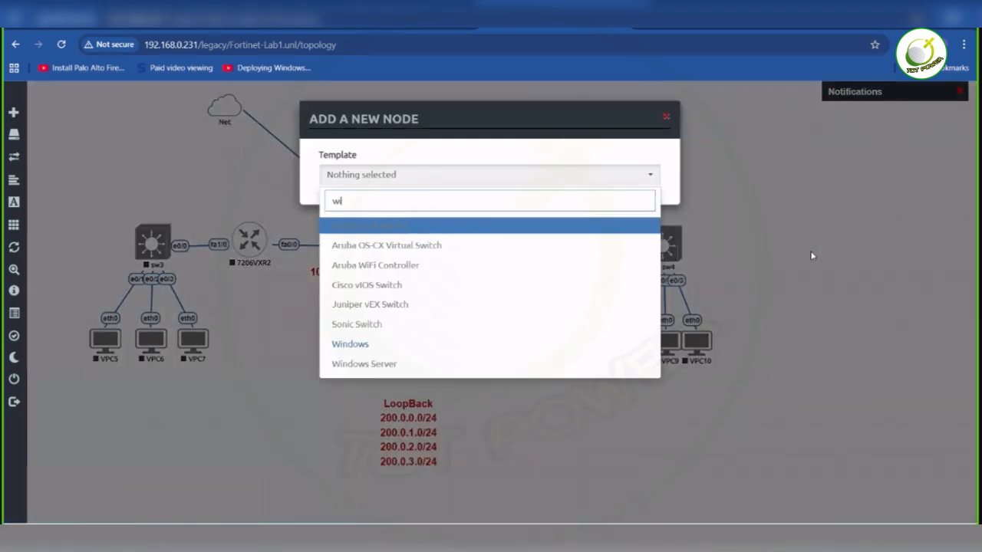
left_click(480, 351)
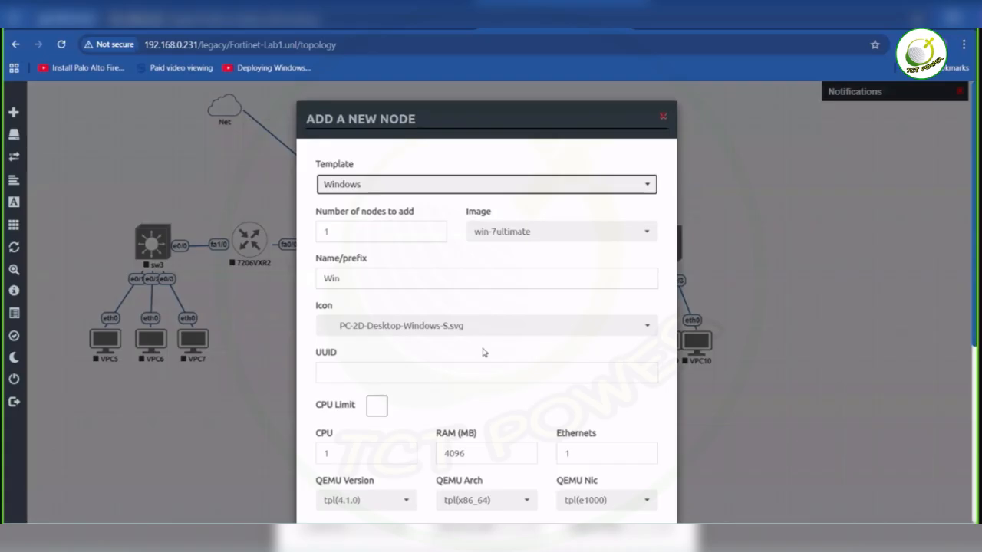
scroll(525, 272, "down", 2)
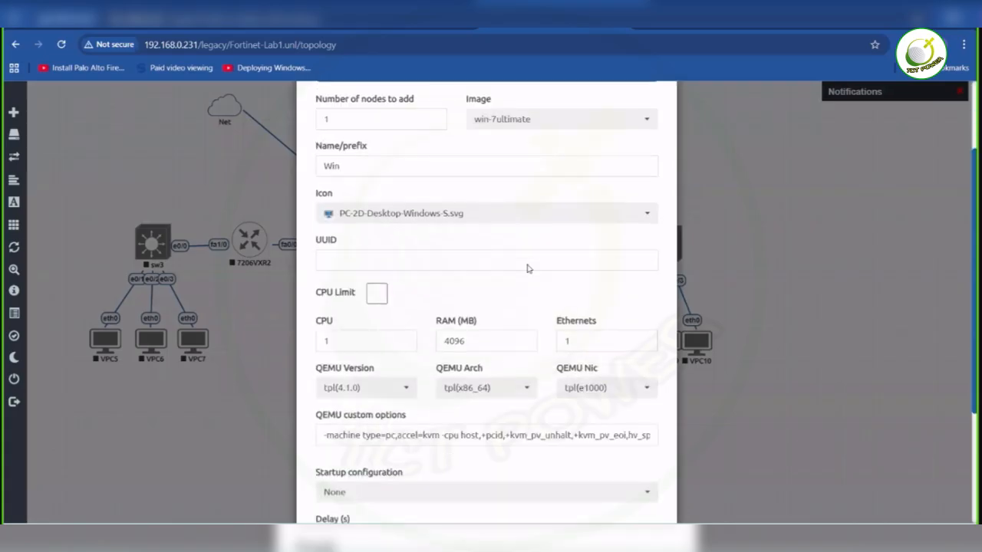
scroll(528, 269, "down", 1)
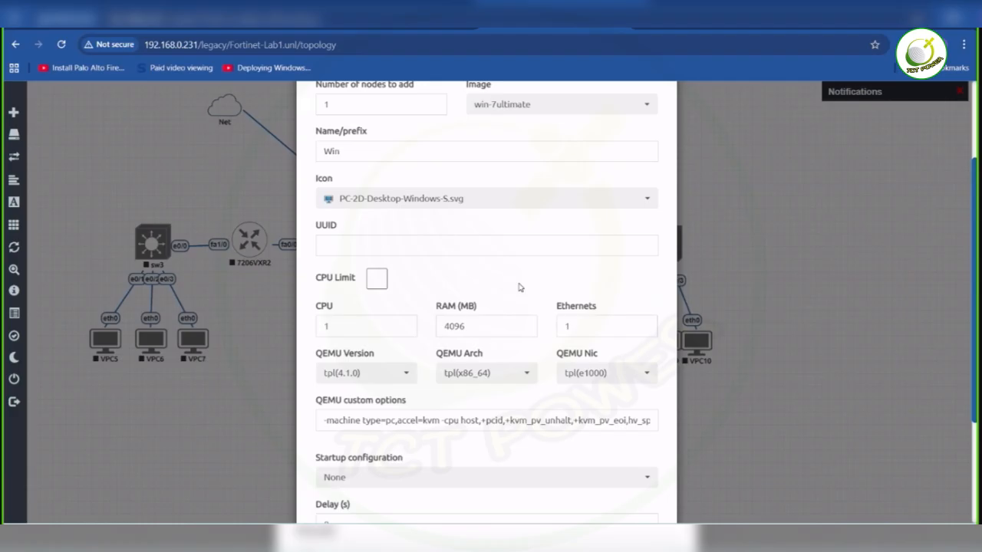
- Switch to Google Drive to examine the win-7ultimate folder in the Fortinet Resources folder, check the EVE-NG file manager, and return to the node form
left_click(506, 539)
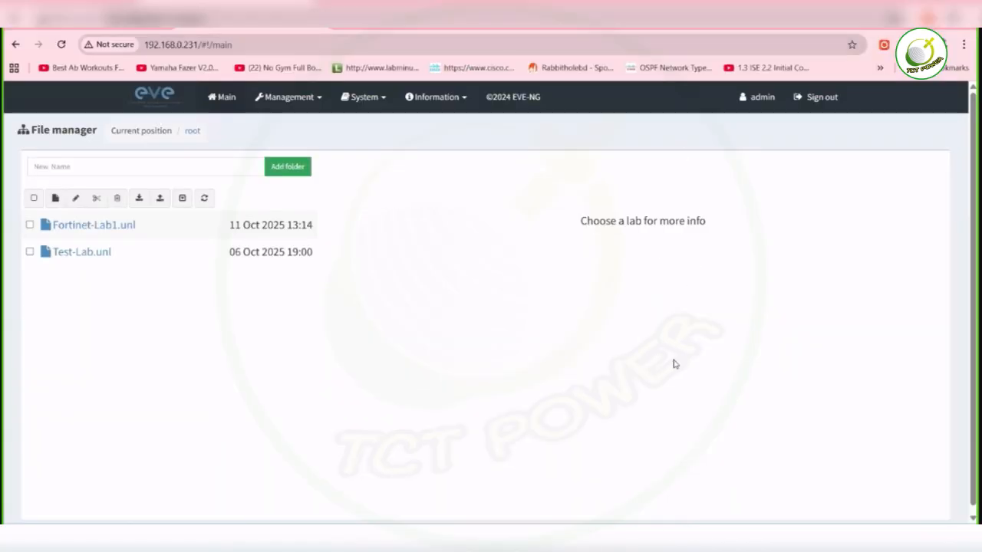
key("alt+Tab")
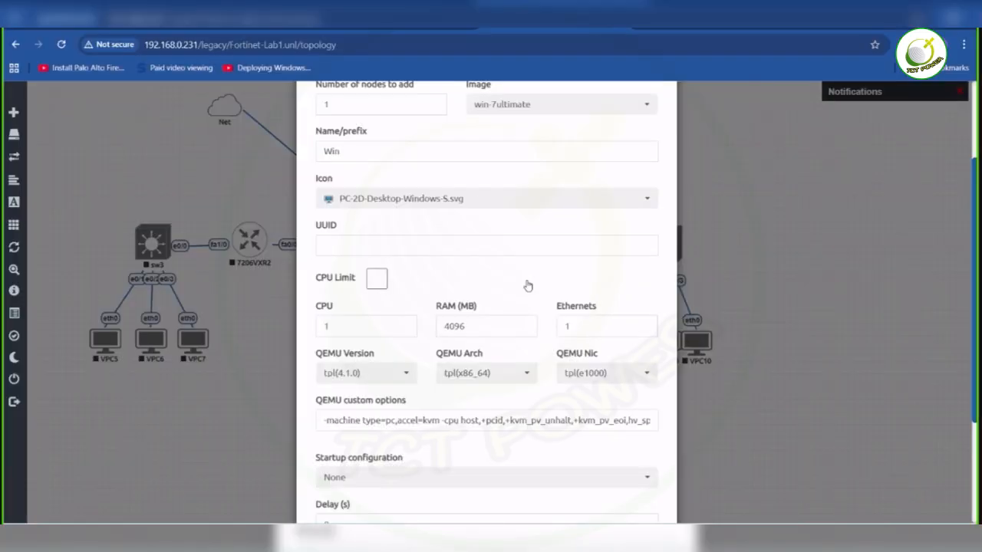
left_click(100, 19)
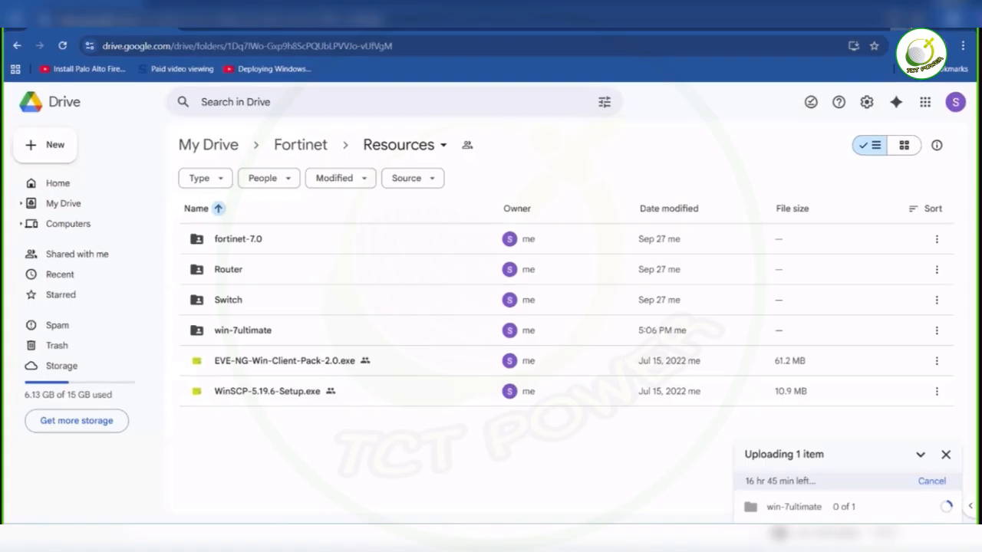
left_click(903, 17)
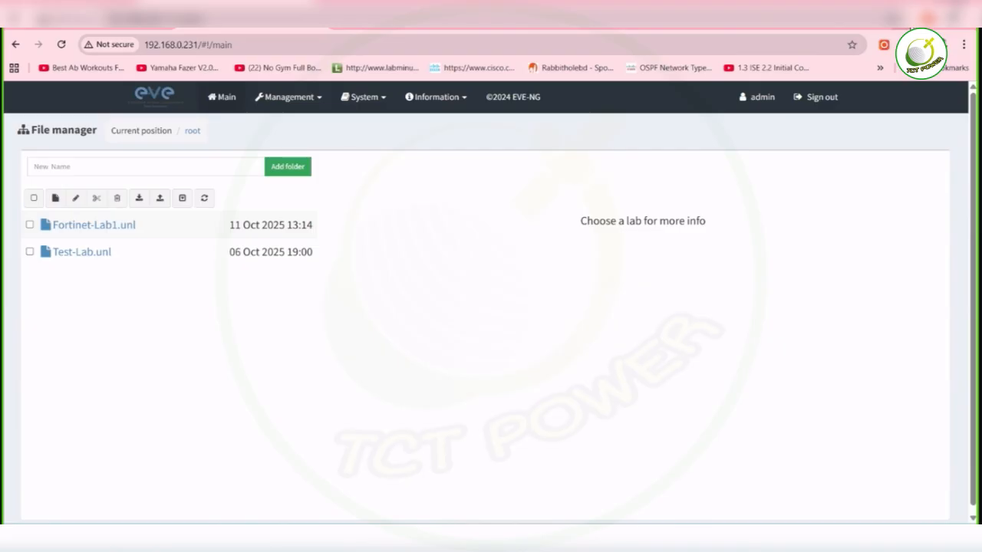
mouse_move(505, 539)
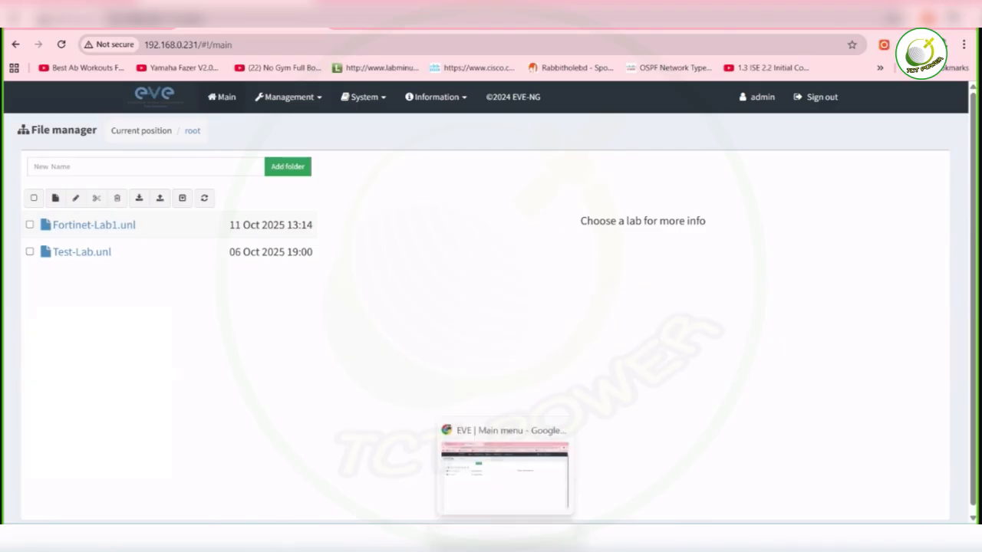
left_click(554, 460)
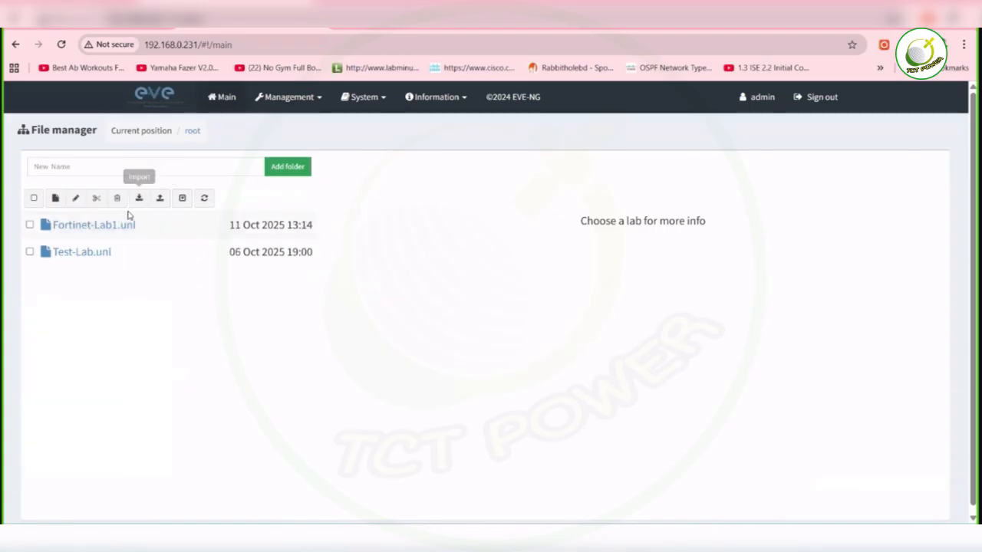
mouse_move(645, 537)
mouse_move(504, 538)
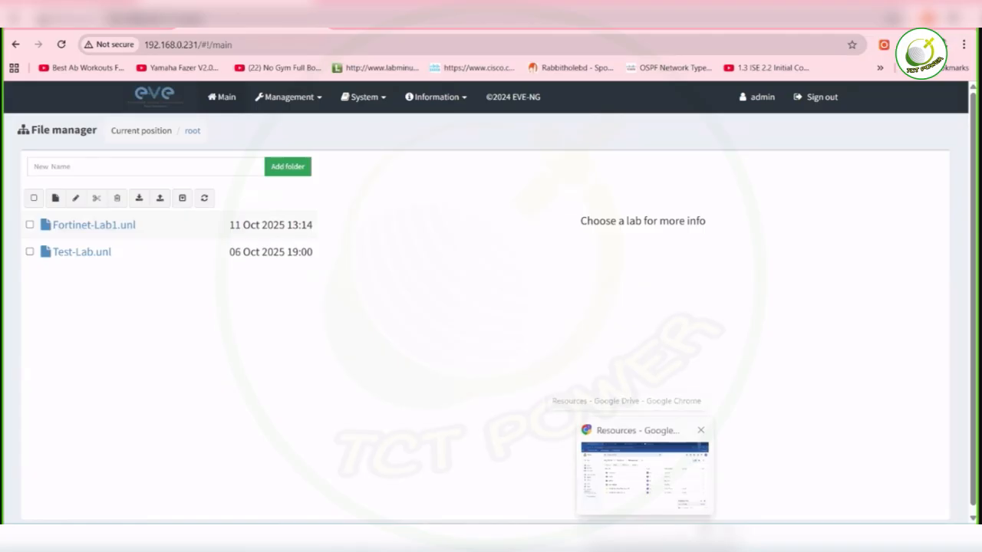
left_click(645, 474)
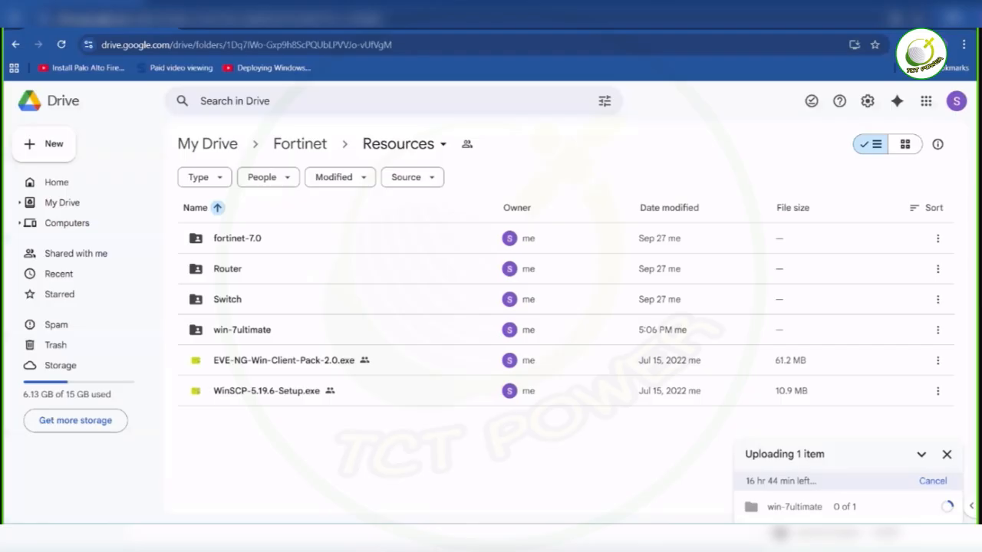
left_click(562, 29)
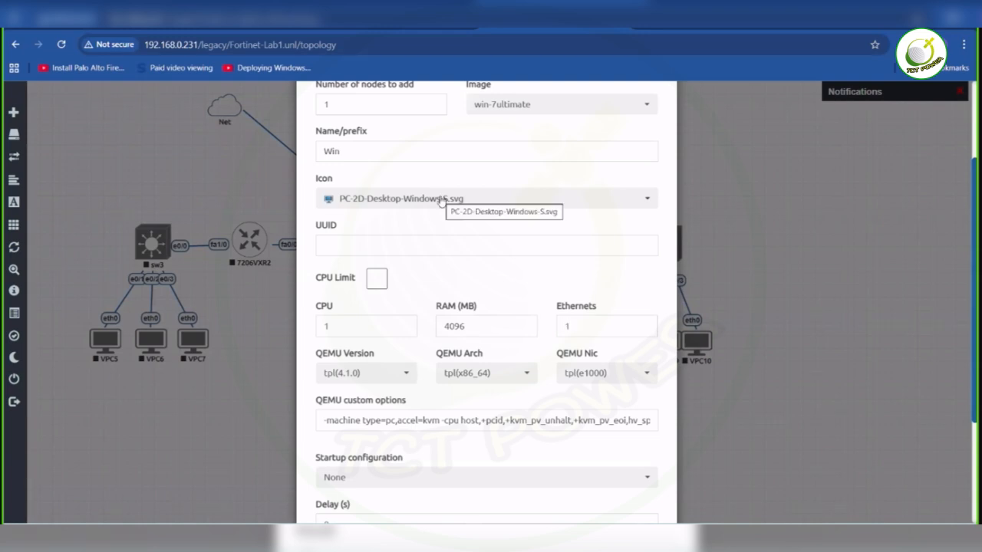
- Save the new Windows node with the win-7ultimate image and the template's default settings
scroll(439, 199, "down", 3)
scroll(439, 198, "down", 1)
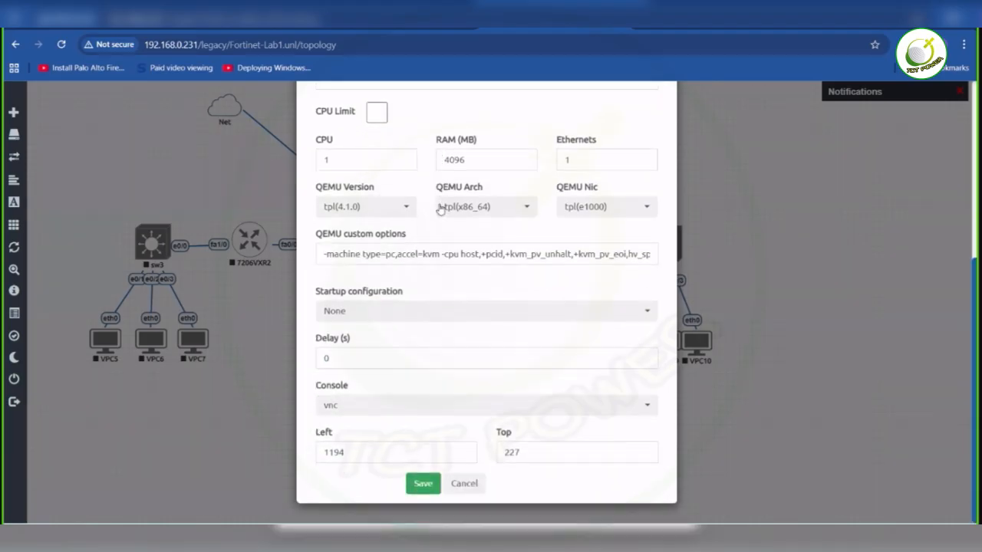
left_click(423, 483)
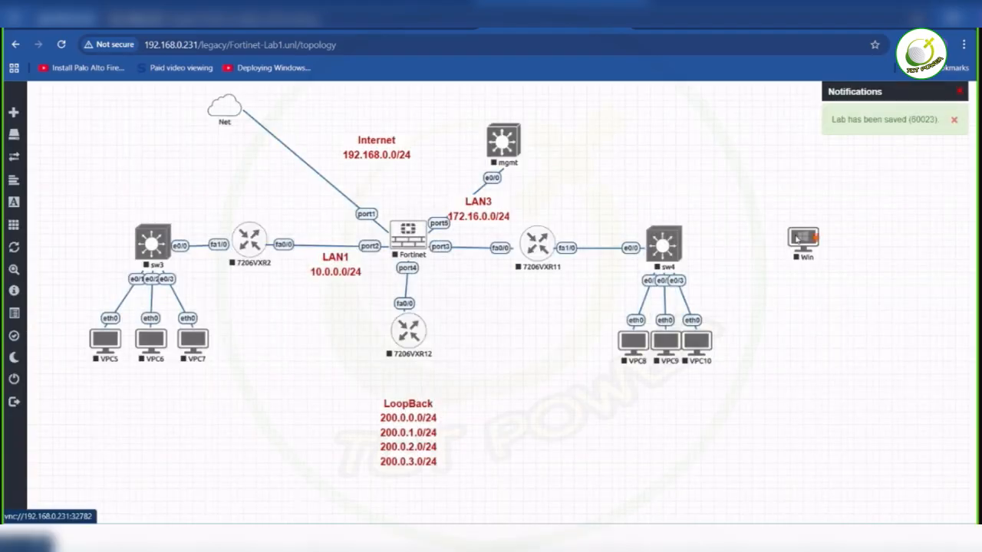
- Place the Win node to the right of the mgmt switch and connect its e0 interface to mgmt e0/1
left_click_drag(797, 240, 511, 140)
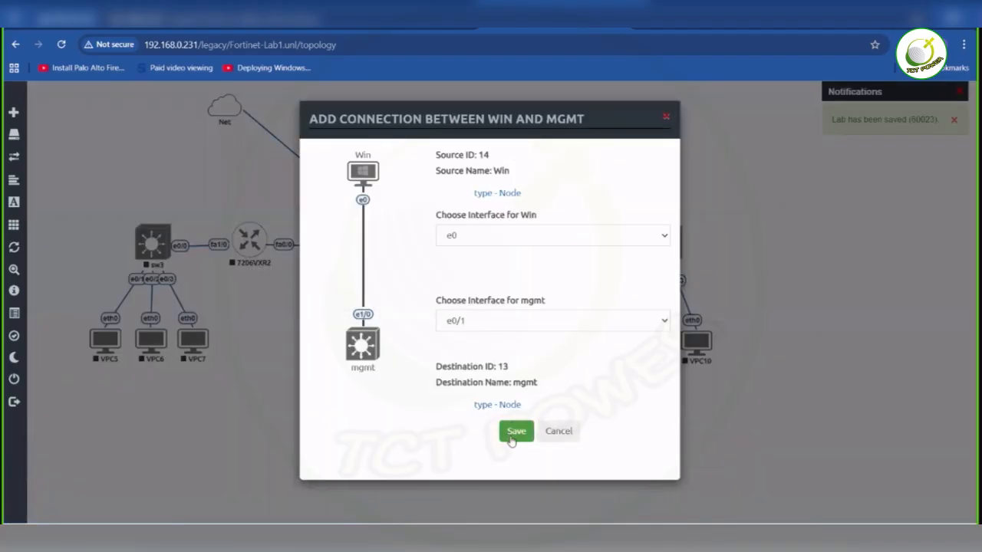
left_click(514, 432)
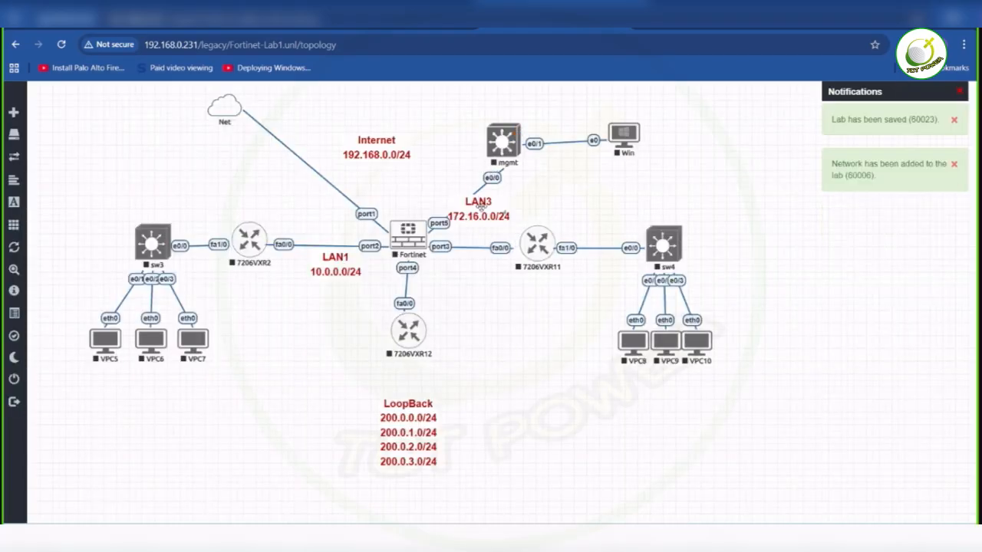
mouse_move(424, 256)
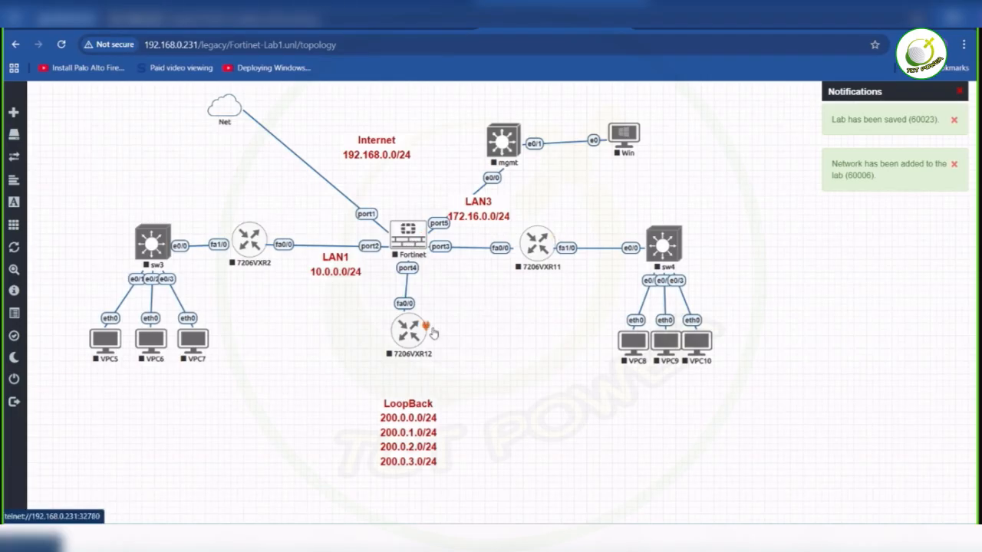
mouse_move(253, 233)
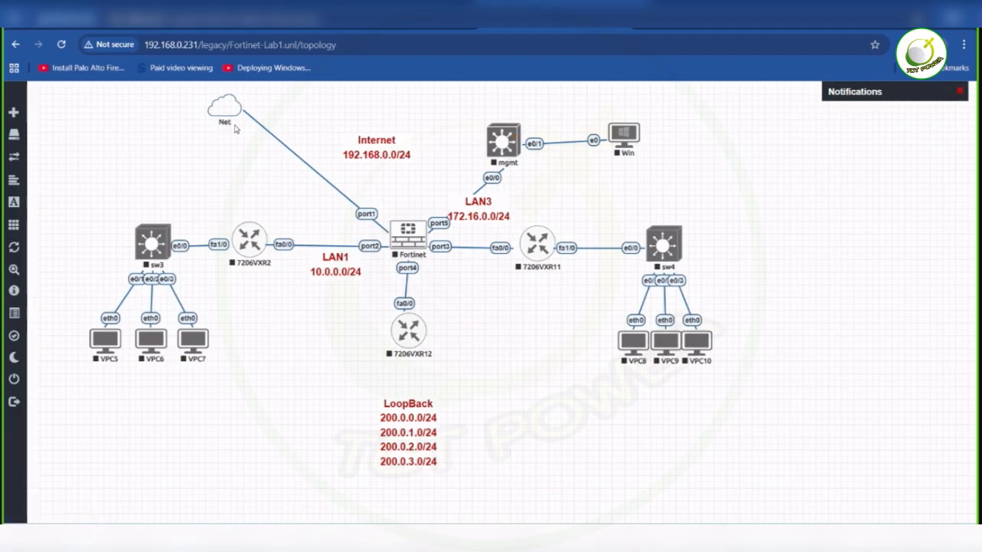
- Start all nodes in the topology together, then start the sw3 switch individually
left_click_drag(85, 105, 765, 466)
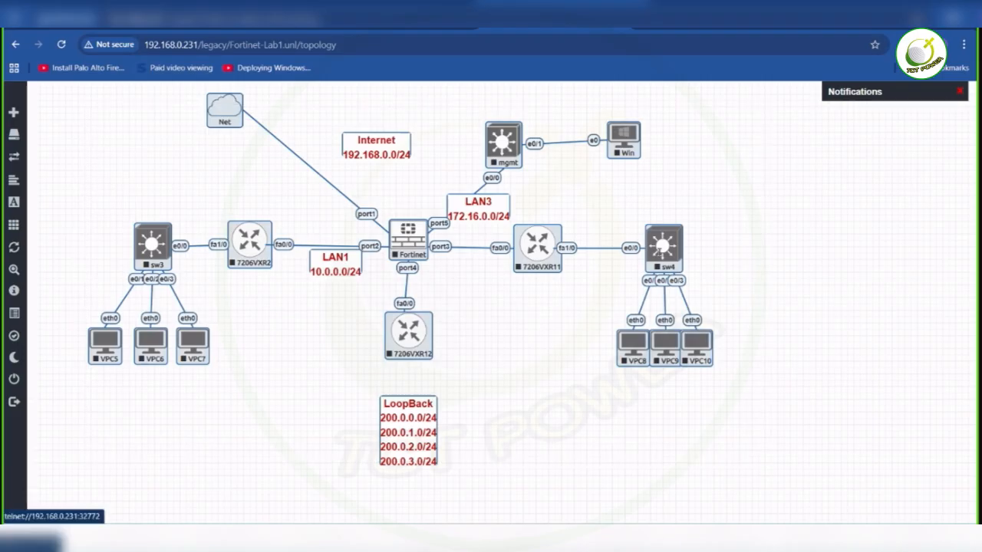
right_click(666, 257)
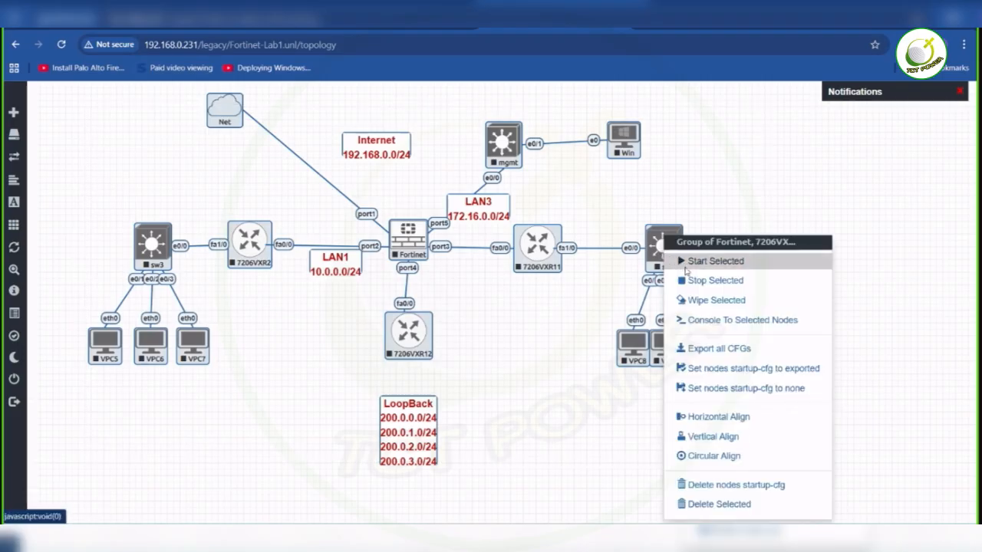
left_click(685, 264)
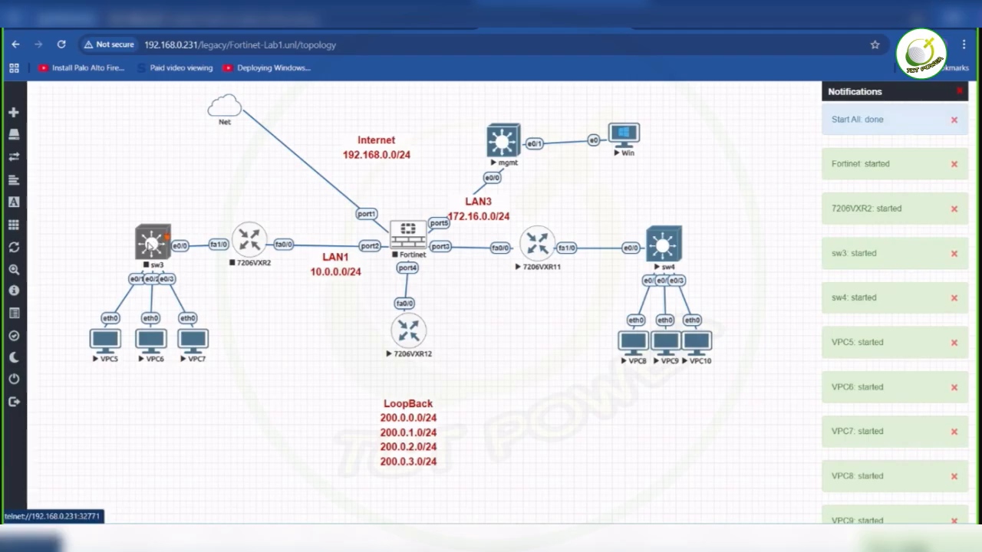
right_click(148, 245)
left_click(178, 209)
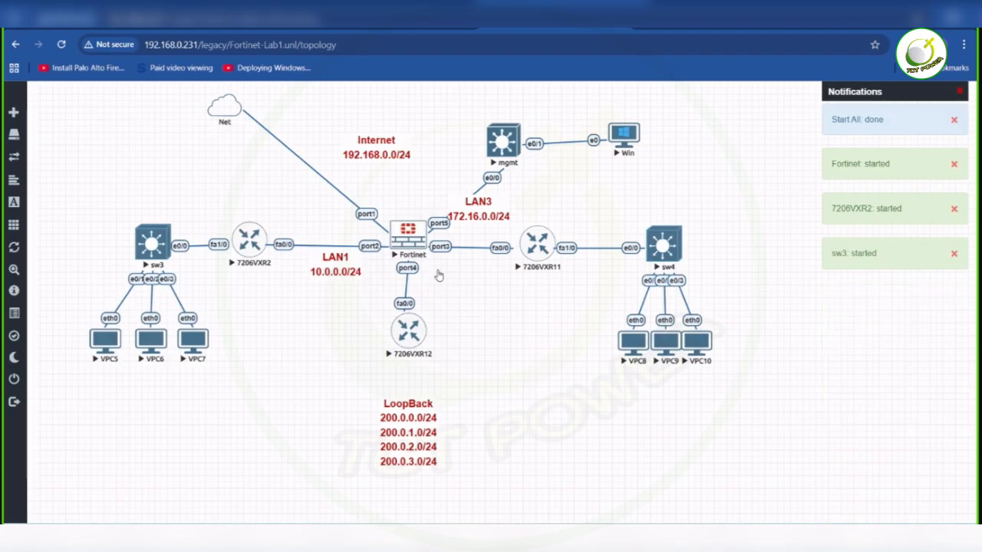
- Move the Internet label onto the Net link, LAN1 beside port2, and LAN3 onto the link between Fortinet and 7206VXR11
left_click_drag(384, 153, 367, 191)
left_click_drag(342, 266, 352, 260)
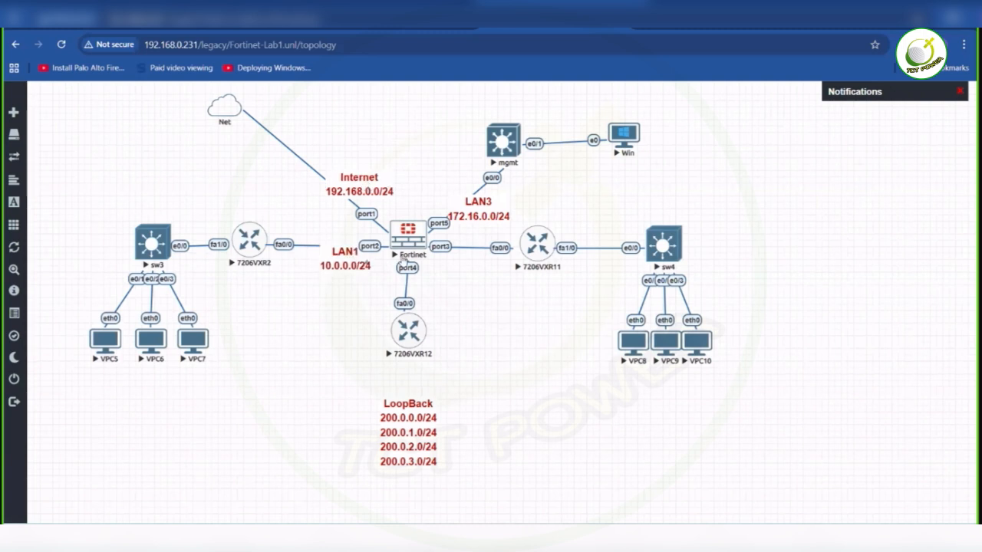
left_click_drag(482, 214, 471, 264)
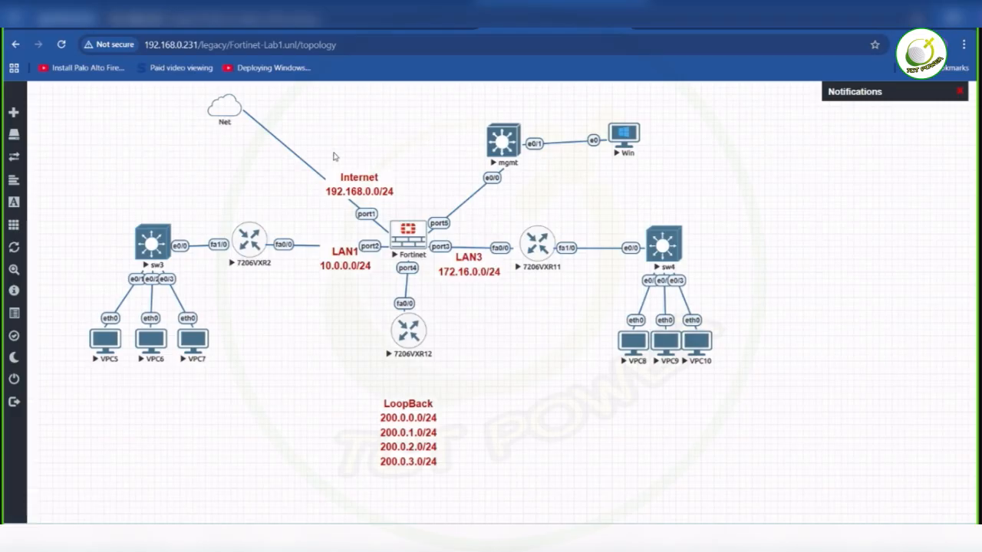
- Duplicate the Internet label and place the copy on the link between Fortinet port5 and the mgmt switch
right_click(354, 188)
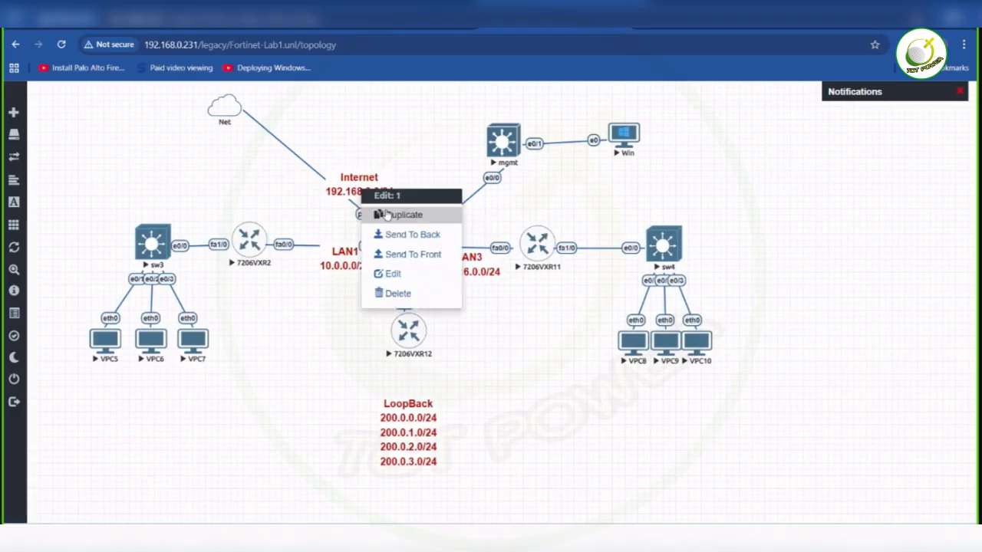
left_click(387, 214)
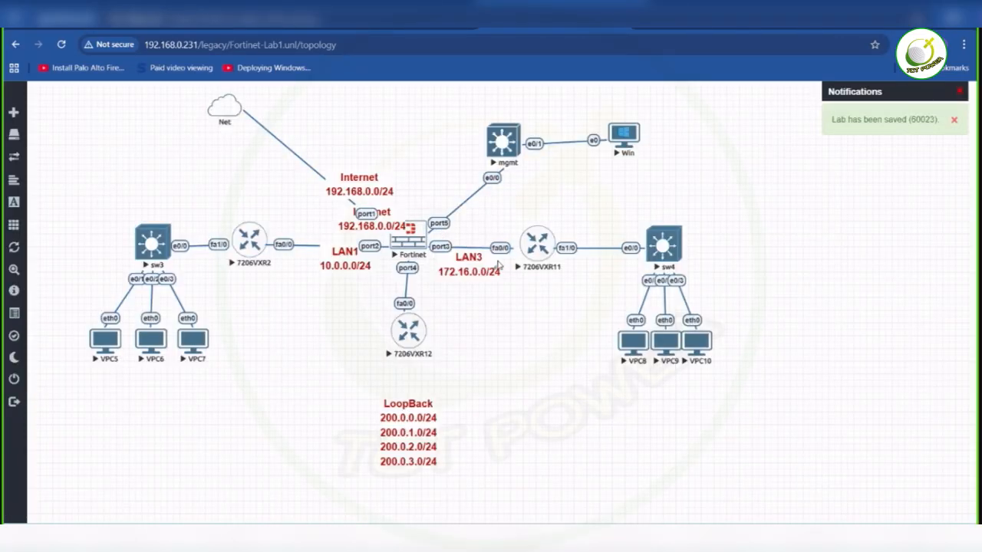
left_click_drag(386, 221, 507, 194)
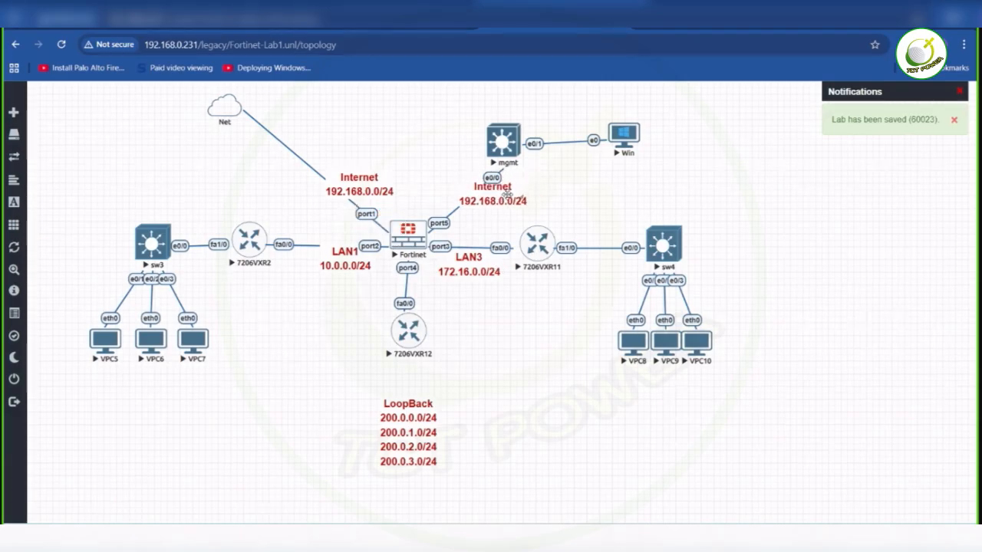
- Change the title line of the label copy on the mgmt link to MGMT
double_click(508, 194)
key("BackSpace")
key("BackSpace")
key("BackSpace")
key("BackSpace")
key("BackSpace")
key("BackSpace")
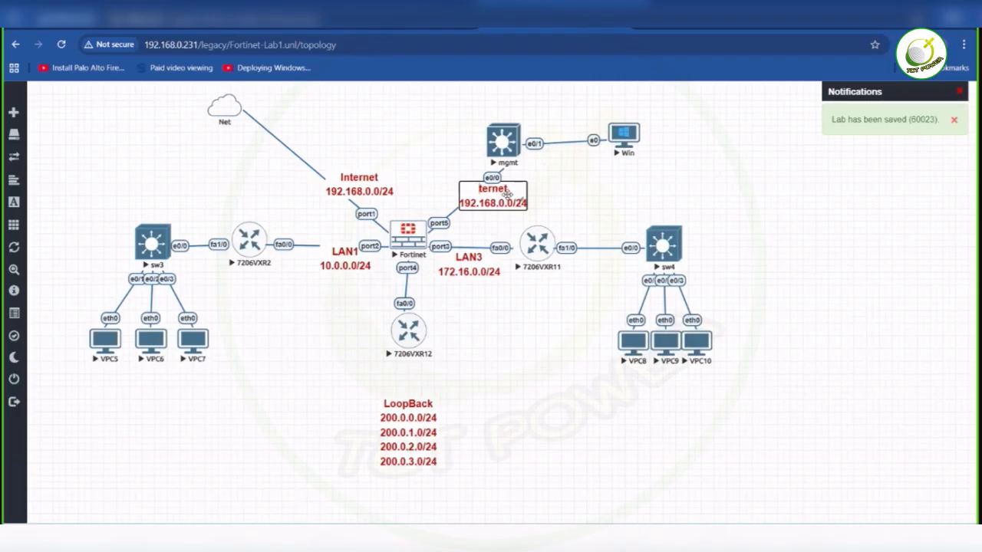
key("BackSpace")
key("BackSpace")
type("MGMT")
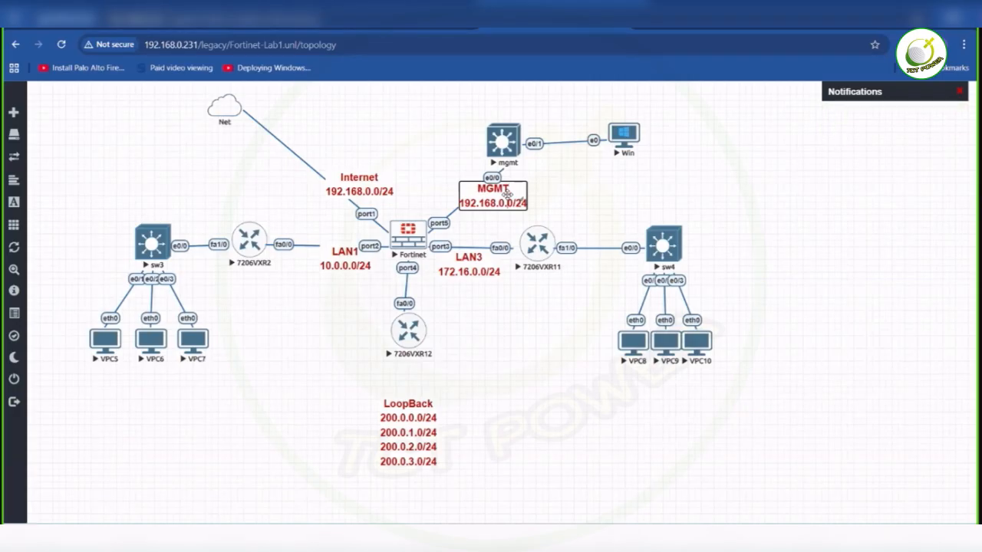
- Set the MGMT label's subnet line to 172.16.100.0/24 and finish editing the label
key("Left")
key("Left")
key("Left")
key("BackSpace")
key("BackSpace")
key("BackSpace")
key("BackSpace")
key("BackSpace")
key("BackSpace")
key("BackSpace")
type("172.1")
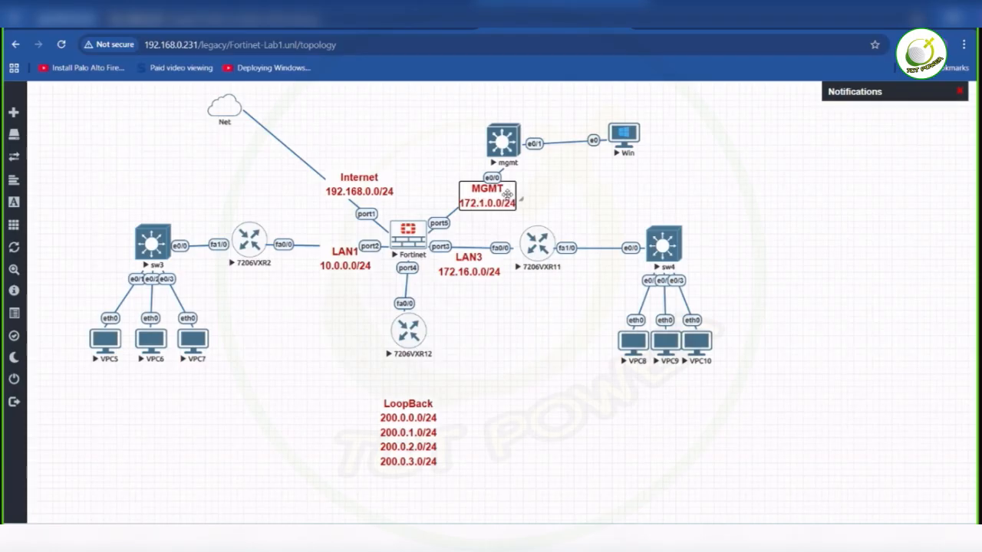
type("6.100.0")
key("Delete")
key("Delete")
key("Delete")
key("Delete")
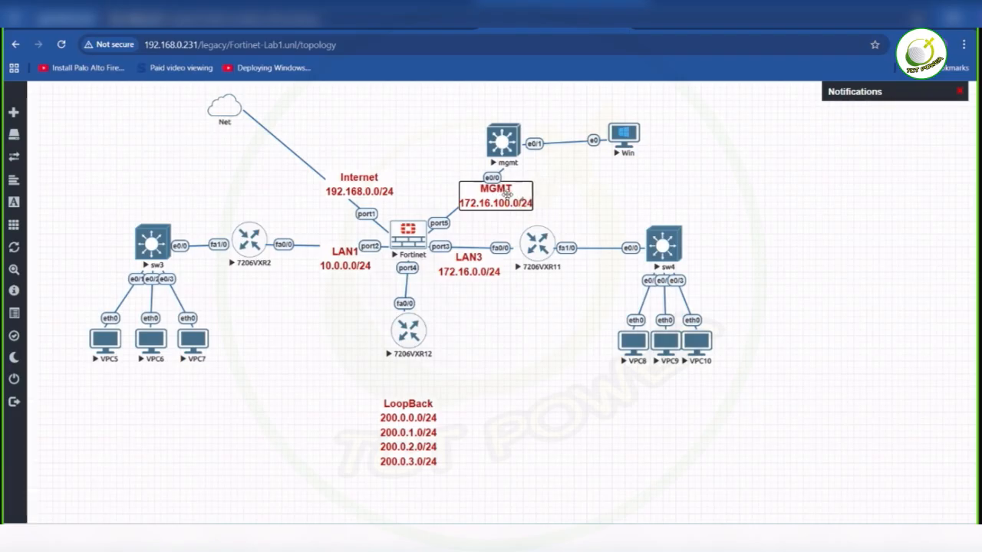
key("Return")
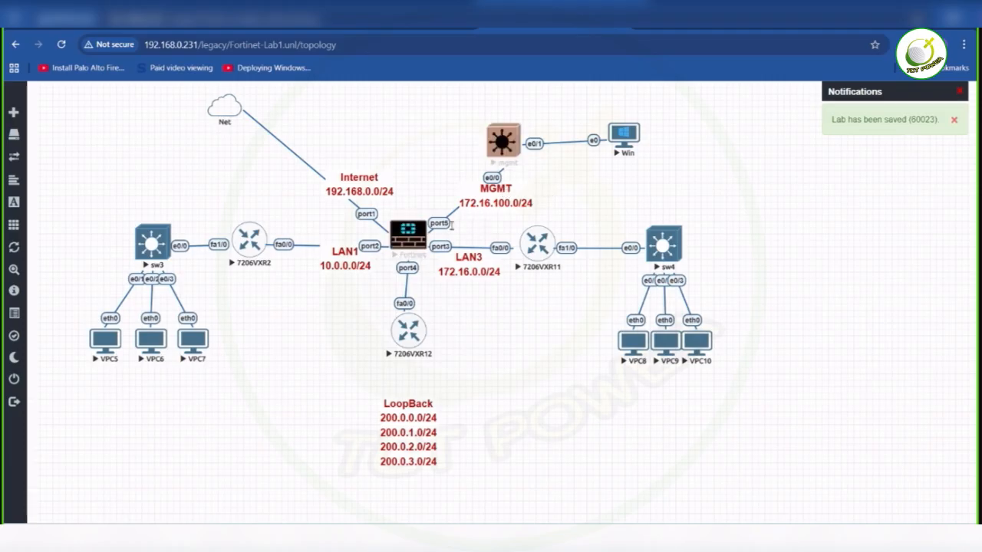
- Open the Fortinet firewall's console beside the topology and log in as admin, submitting the account password
left_click(407, 230)
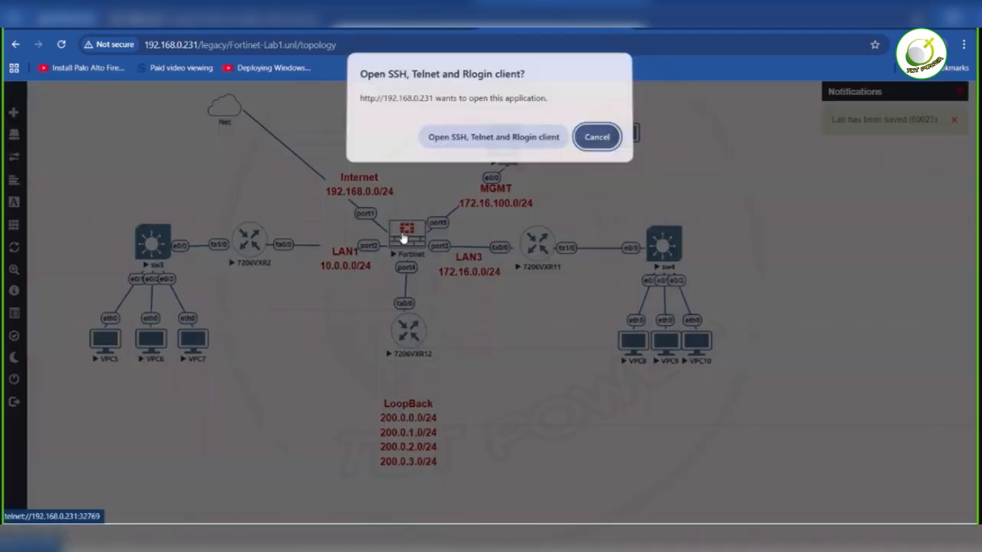
left_click(502, 150)
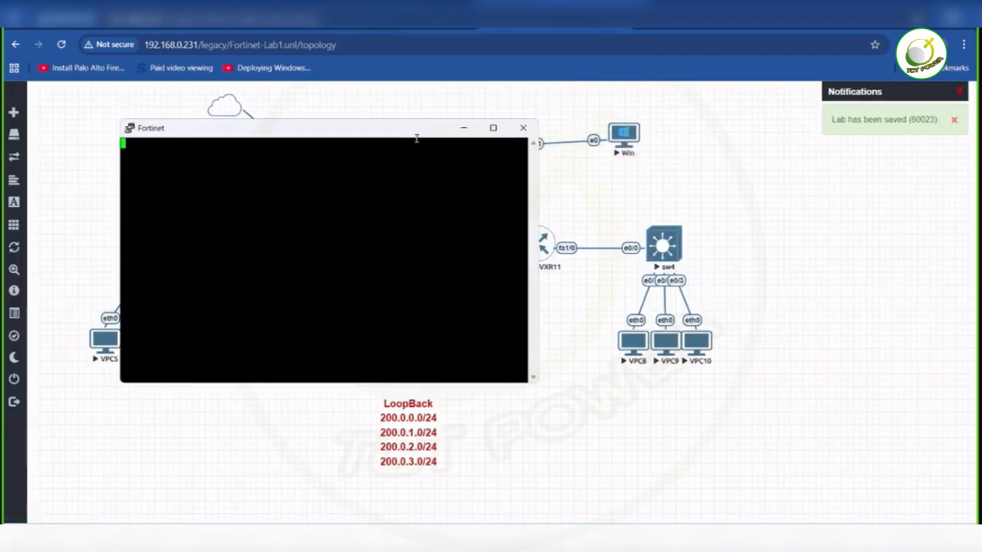
left_click_drag(357, 136, 784, 145)
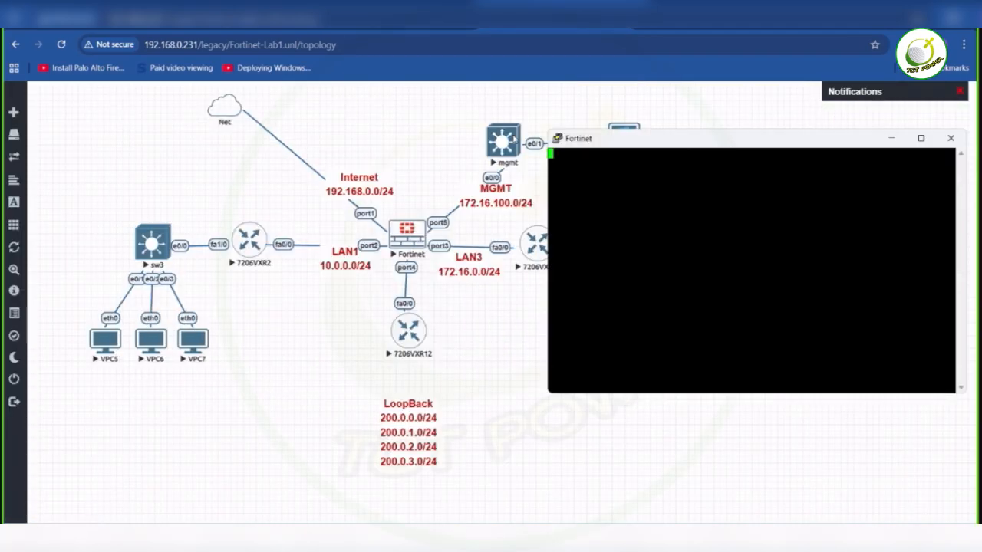
key("Return")
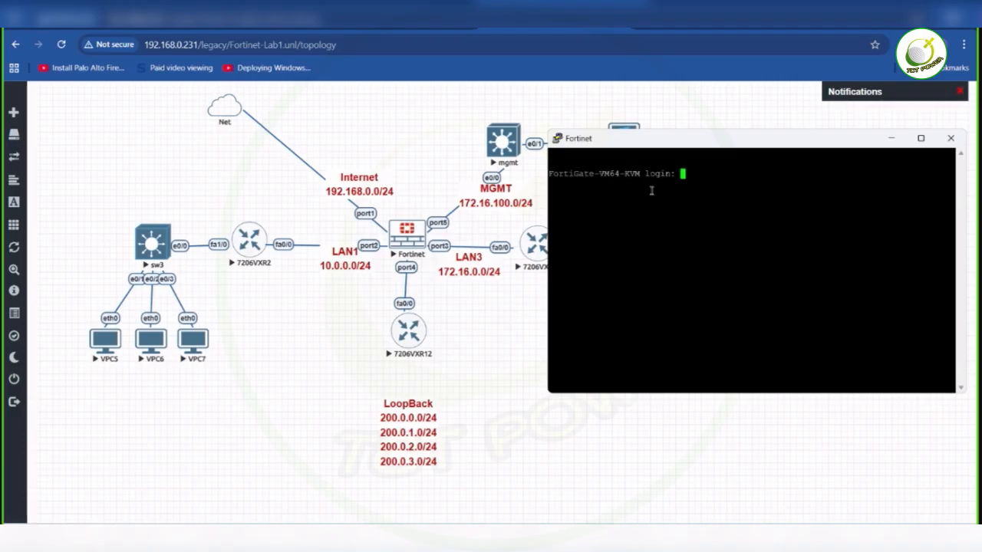
type("admin")
key("Return")
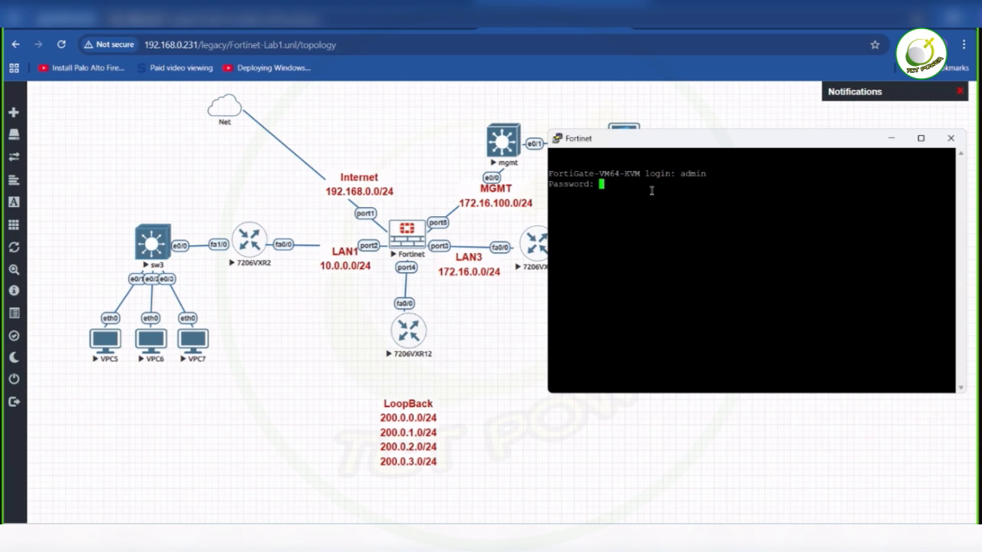
key("Return")
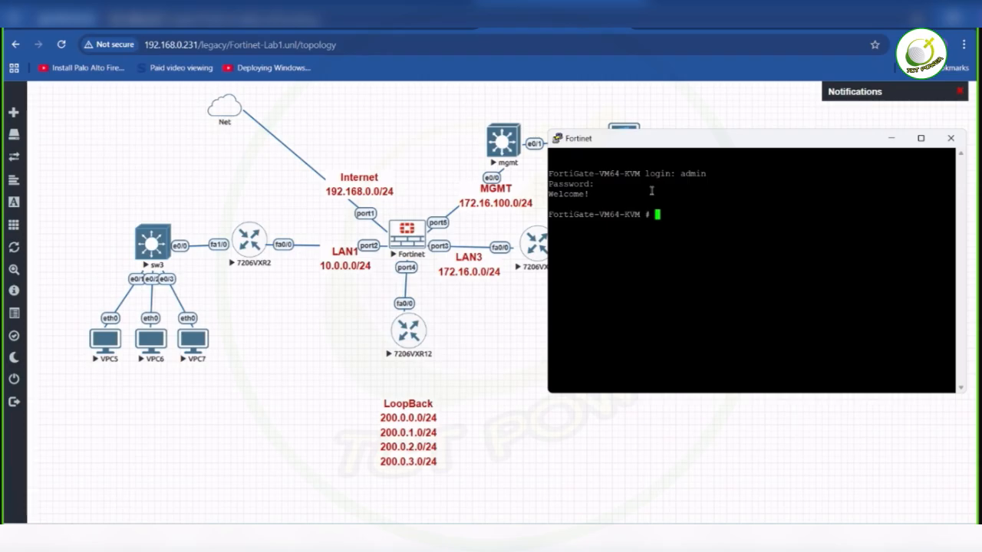
- Enter the firewall's interface configuration with config system interface and edit port5
type("config system te")
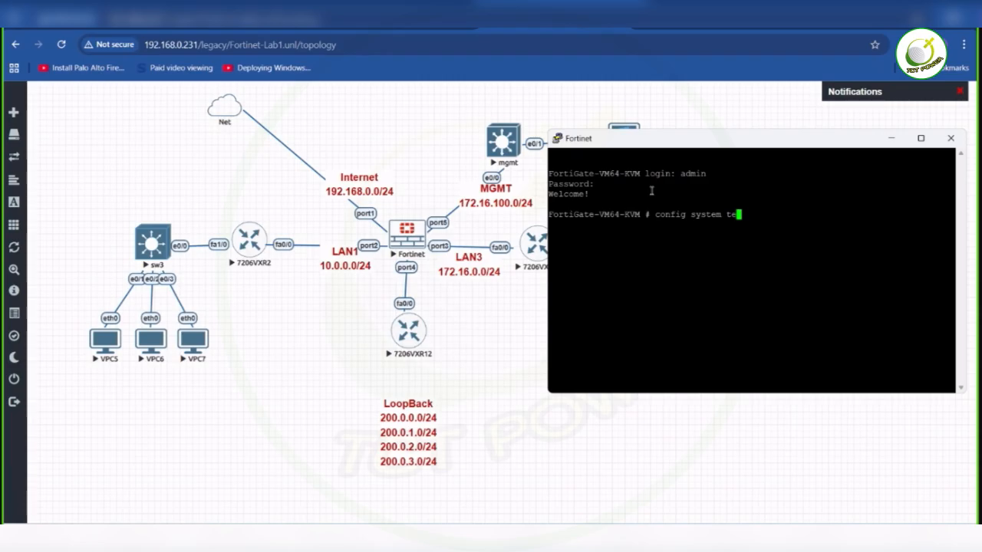
key("BackSpace")
key("BackSpace")
type("interface")
key("Return")
type("edit port")
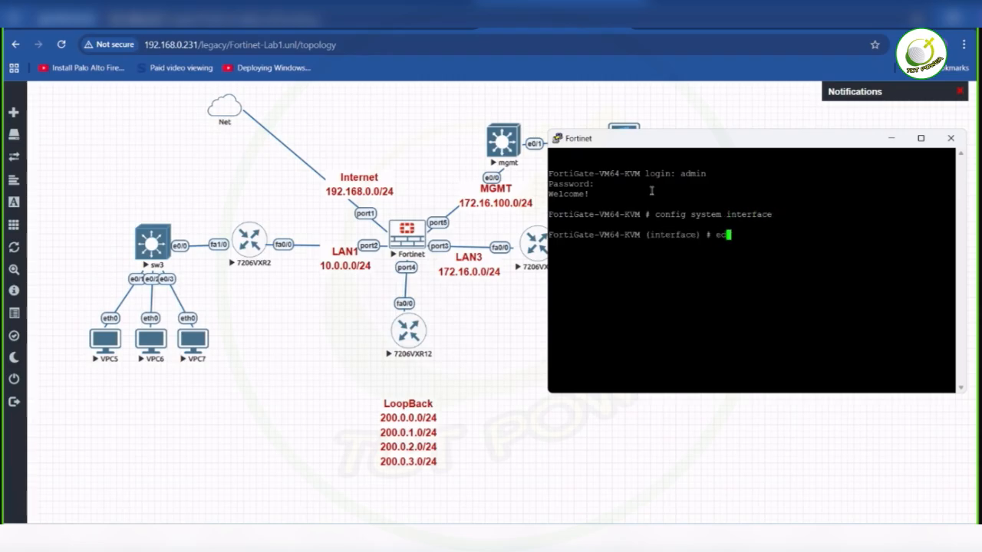
key("BackSpace")
key("BackSpace")
key("BackSpace")
key("BackSpace")
type("port5")
key("Return")
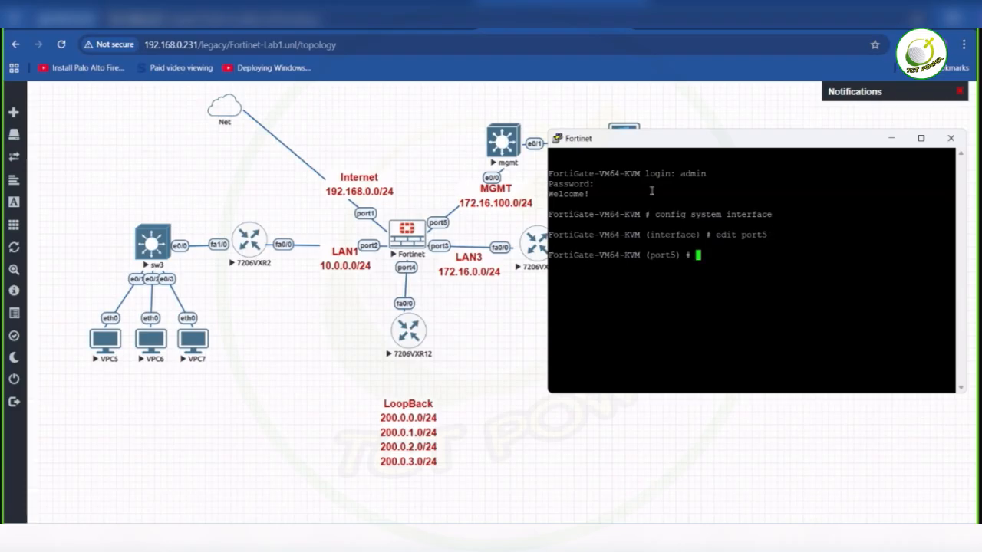
- Set port5's addressing mode to static with set mode static
type("set mode statci")
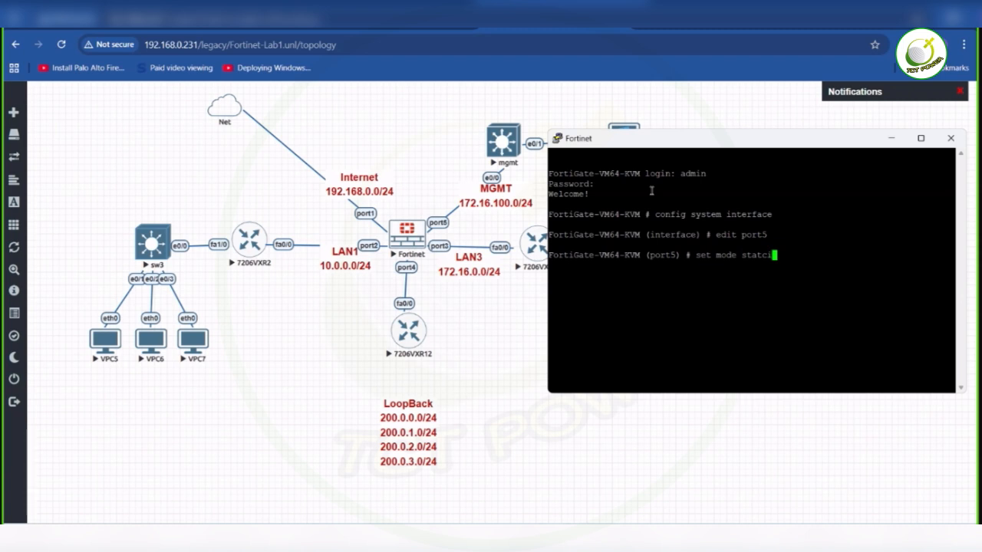
key("BackSpace")
key("BackSpace")
type("ic")
key("Return")
- Assign port5 the IP address 172.16.100.100/24 with the set ip command
type("set ip ")
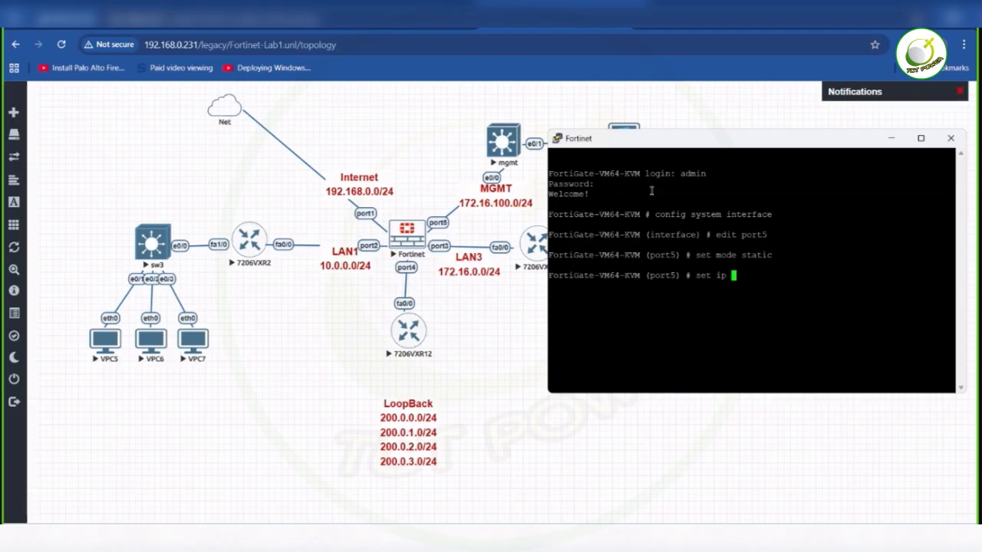
type("172.16.100.100")
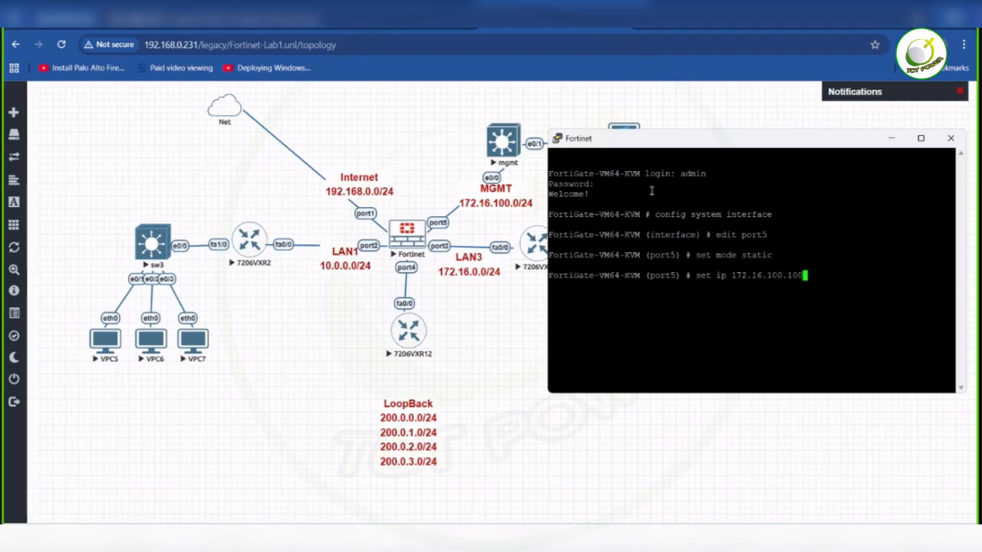
type("/24")
key("Return")
- Allow https, http, telnet, ssh and ping access on port5 with set allowaccess
type("set allow")
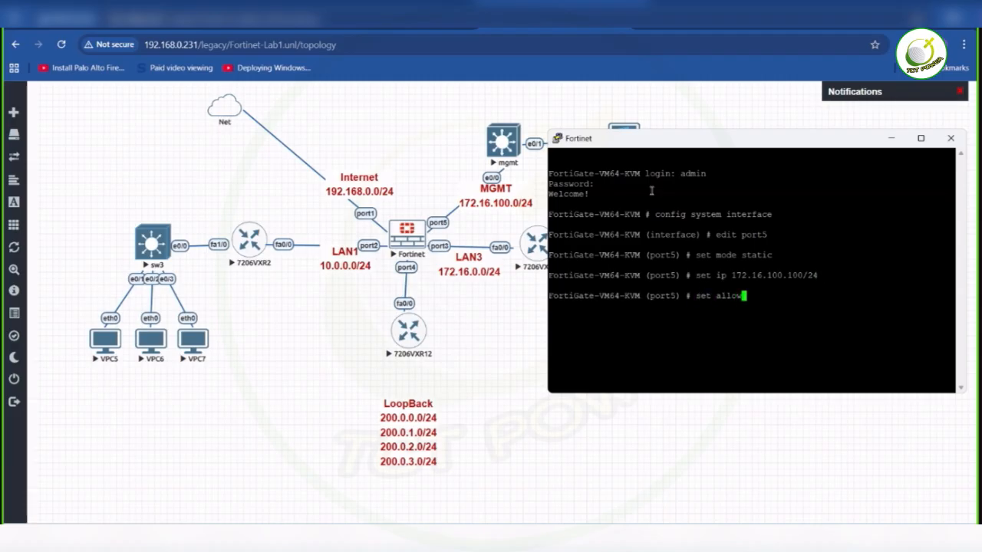
type("access https http te")
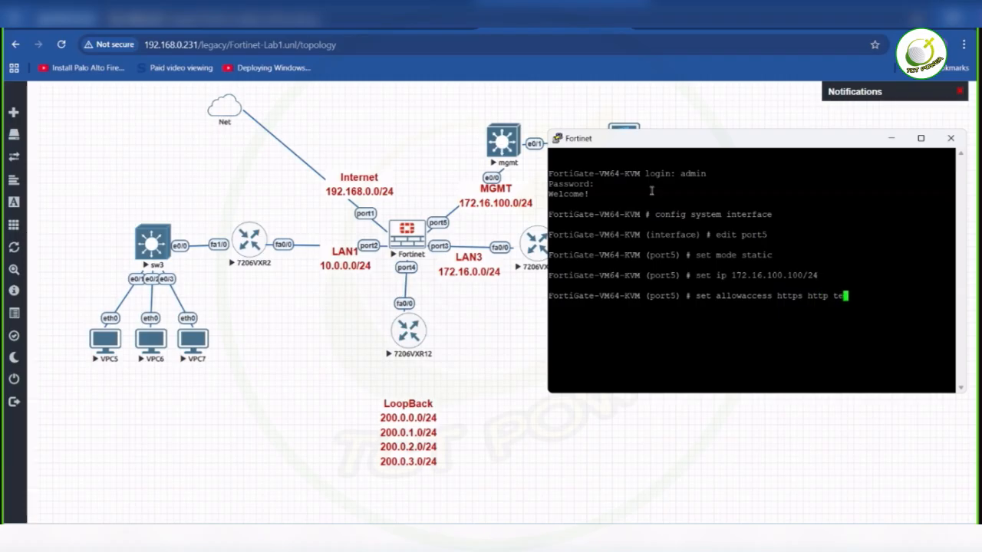
type("lnet s")
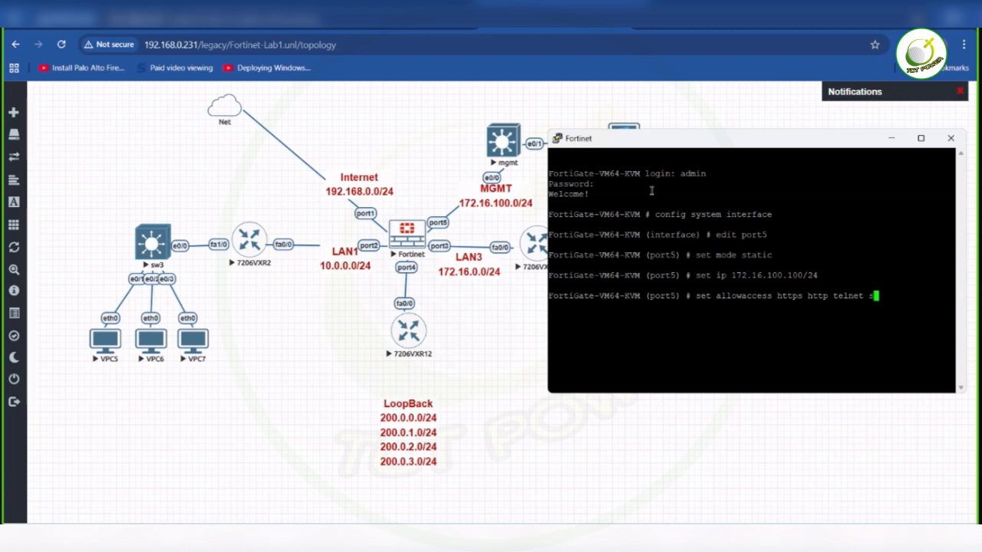
type("sh ping")
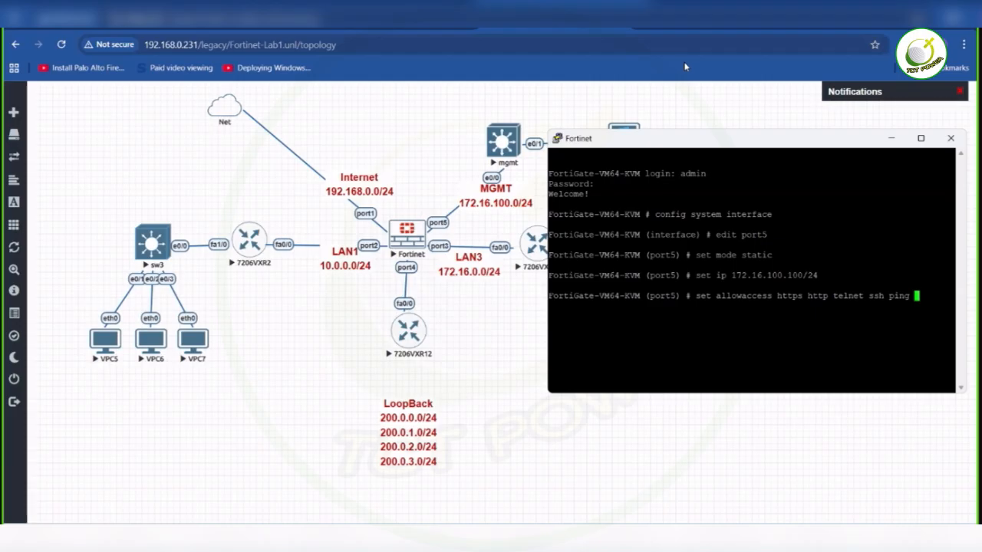
double_click(810, 296)
left_click(793, 298)
key("Return")
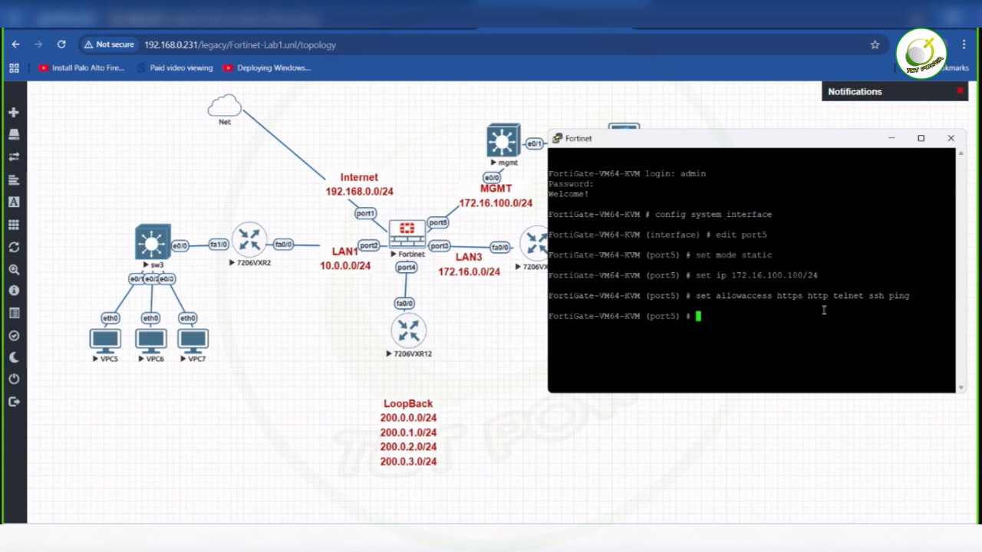
- Save the port5 settings with next and leave the interface configuration with end
type("next")
key("Return")
type("end")
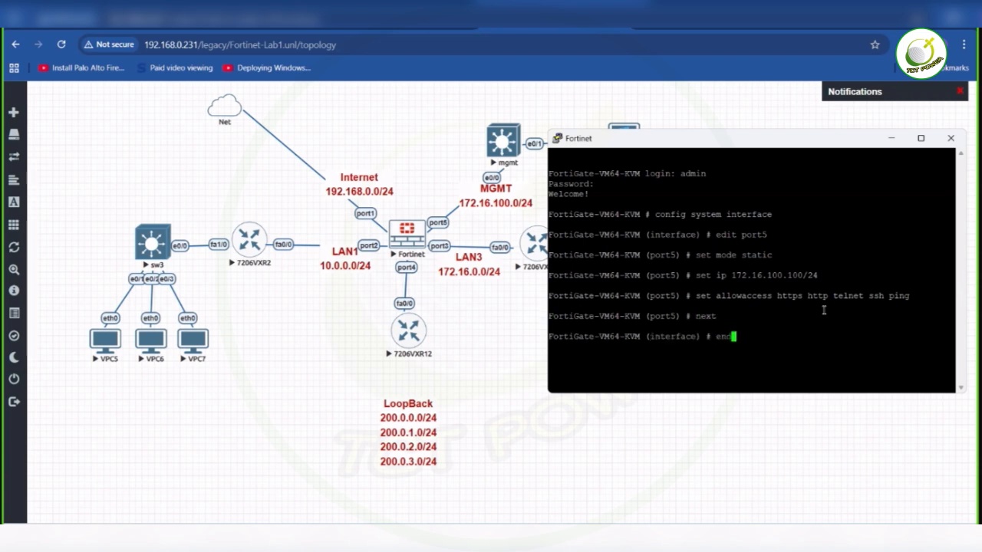
key("Return")
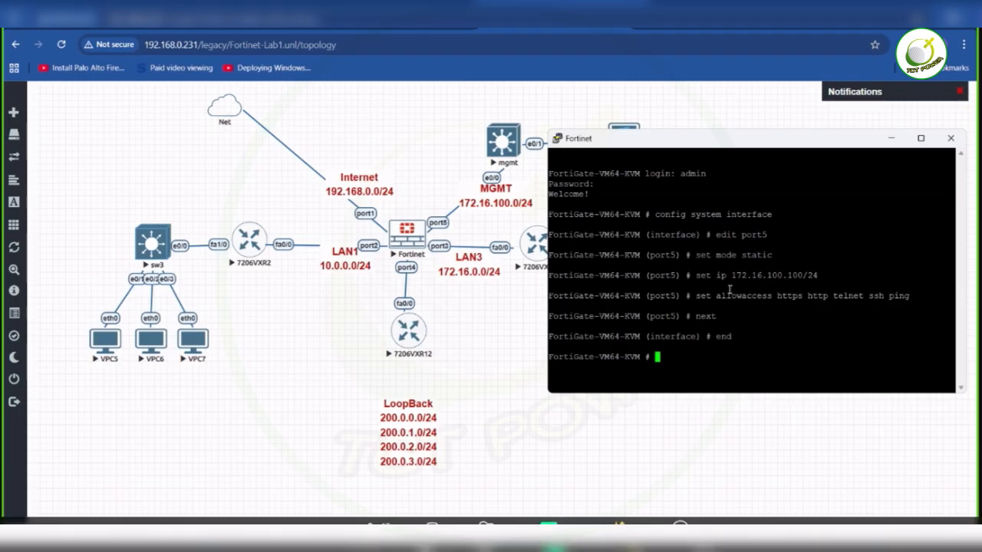
- Review the config system interface and edit port5 commands in the console, then return to the lab topology
left_click_drag(656, 215, 778, 218)
left_click_drag(717, 238, 764, 241)
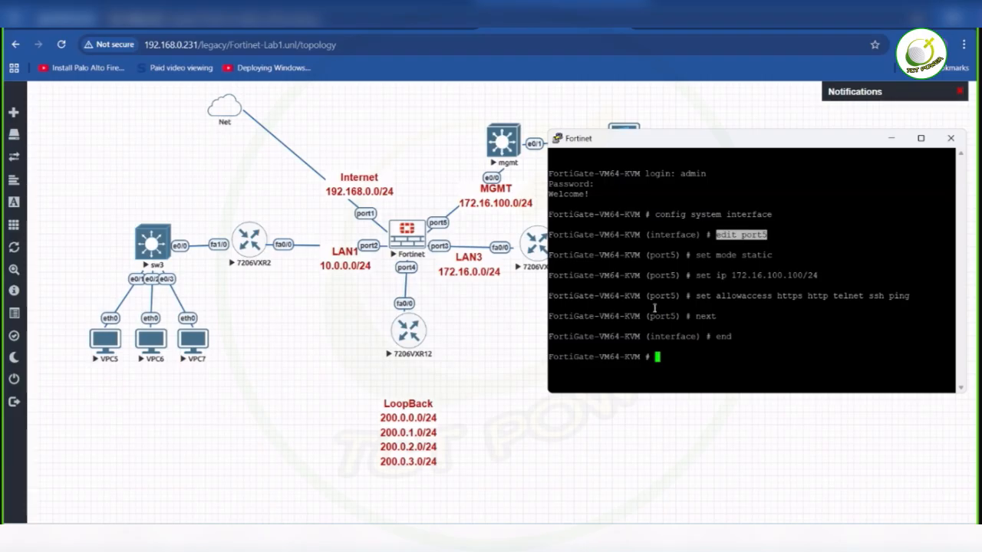
left_click(724, 95)
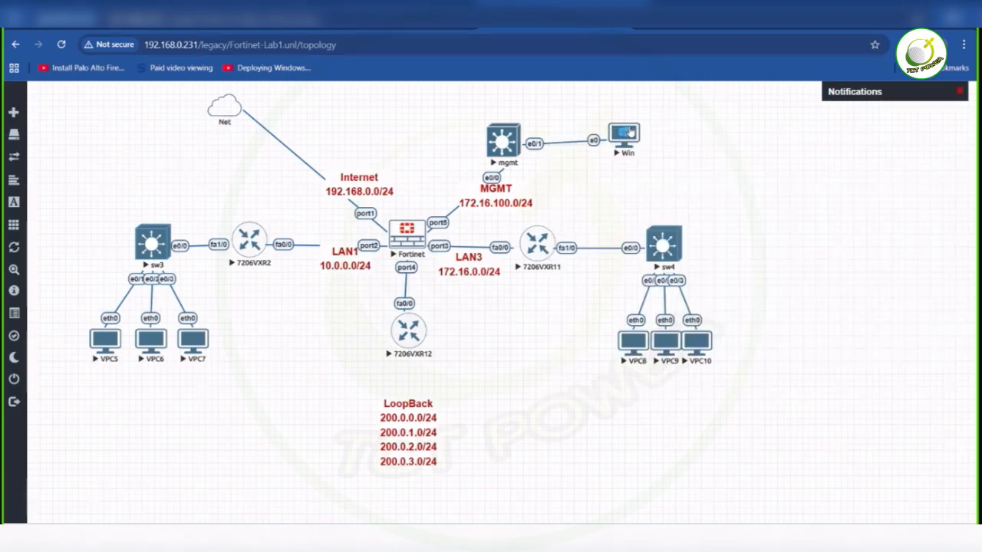
- Open the console of the Win PC in the topology and log in to Windows with the account password
left_click(624, 136)
left_click(528, 139)
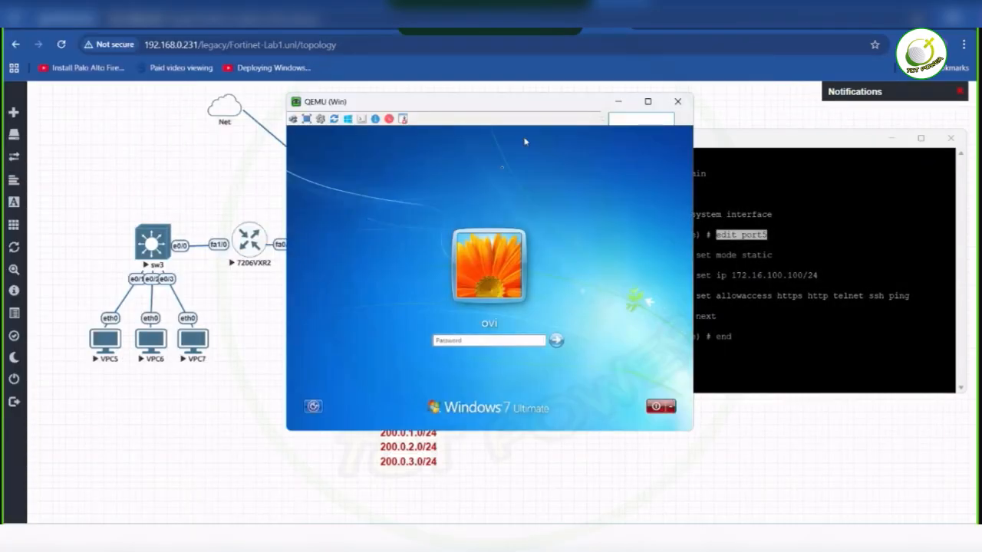
type("abc")
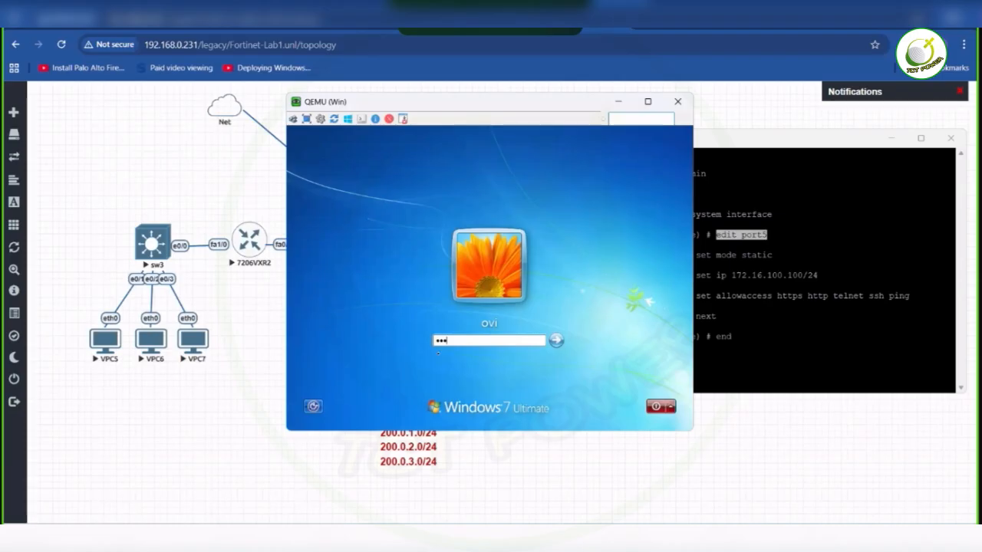
key("Return")
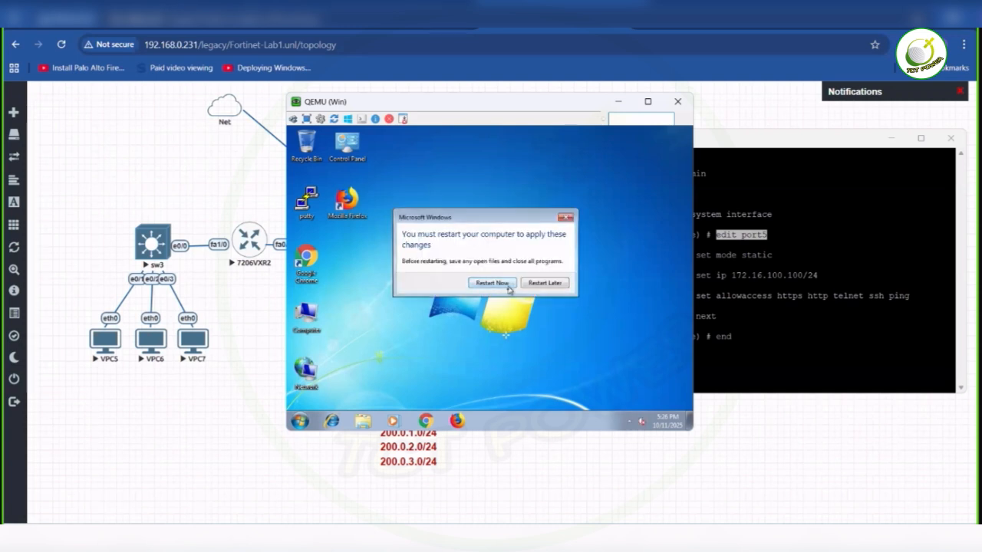
- Restart the Windows PC to apply the pending changes and log back in with the account password
left_click(492, 283)
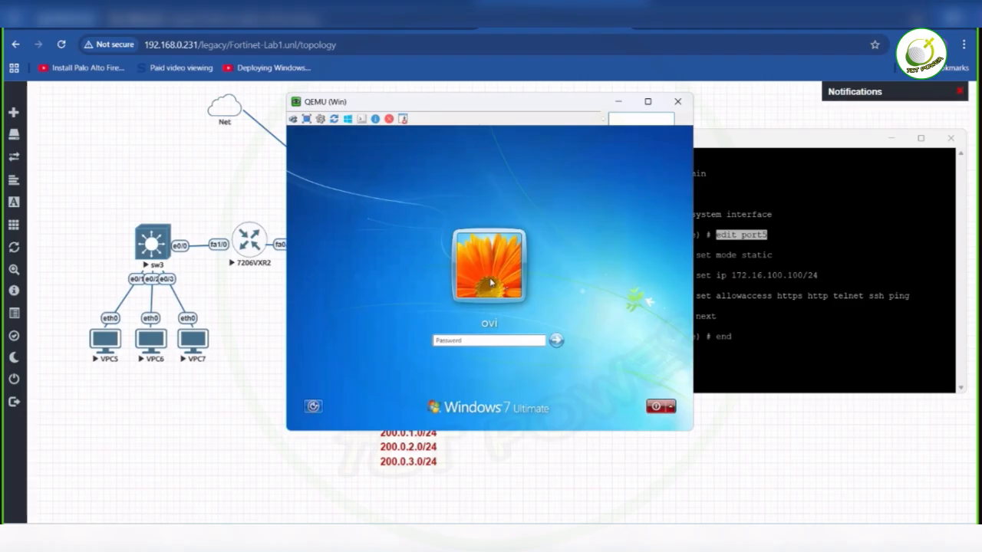
type("123")
key("Return")
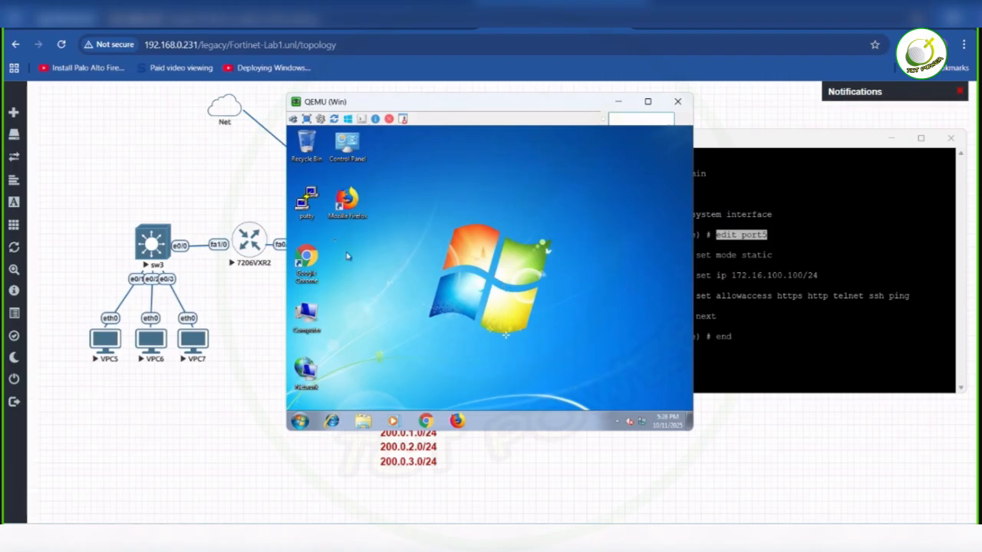
- Maximize the Windows PC console and open the Local Area Connection properties through the Network and Sharing Center's adapter settings
left_click(346, 198)
double_click(434, 102)
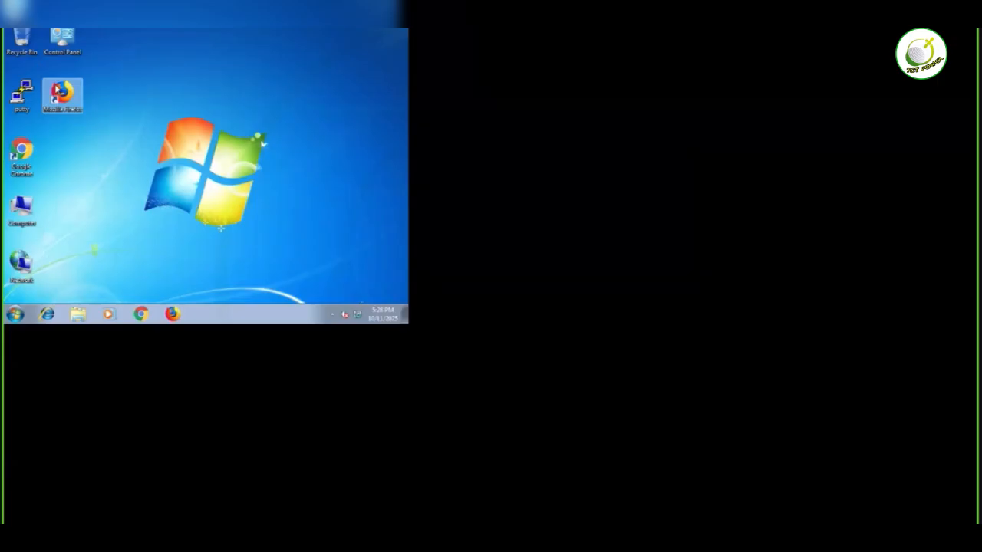
right_click(357, 315)
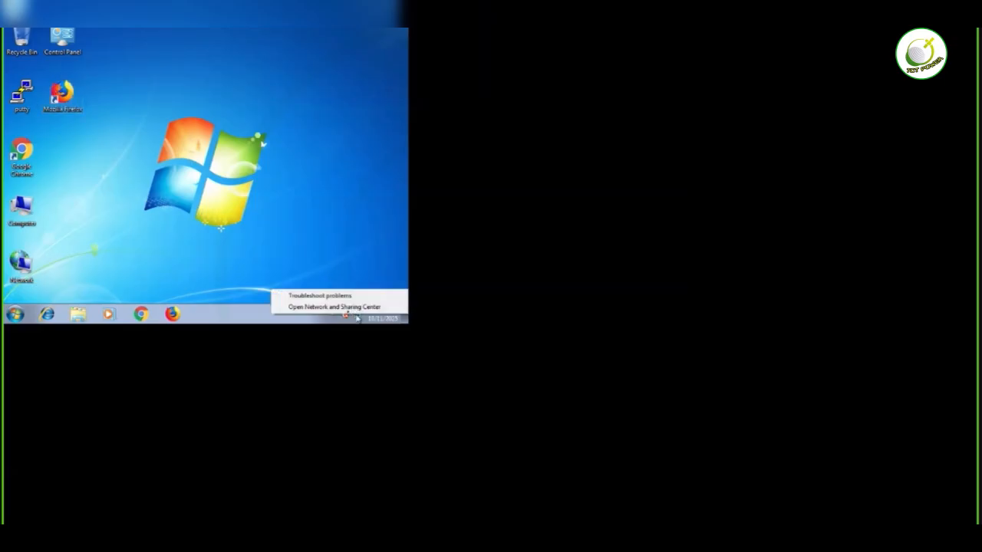
left_click(339, 307)
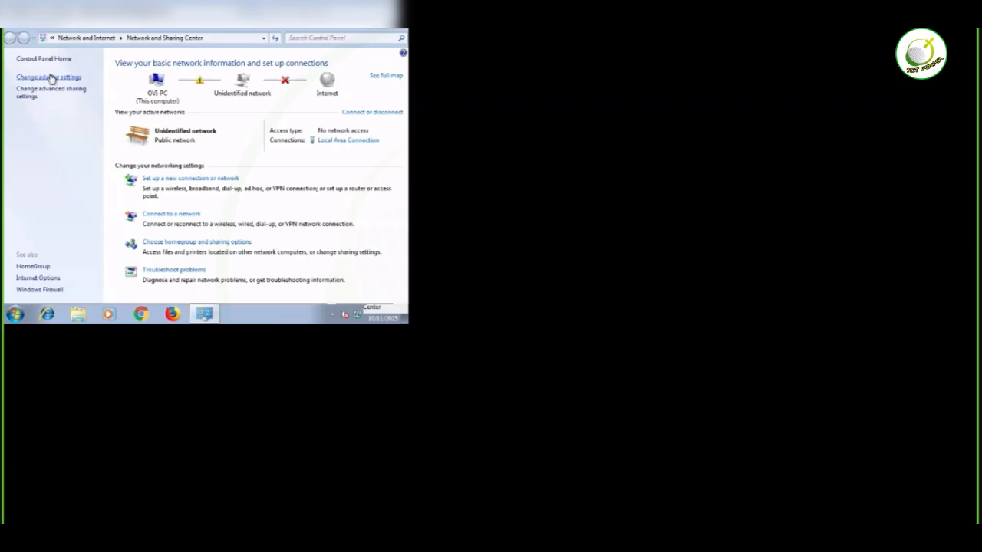
left_click(50, 79)
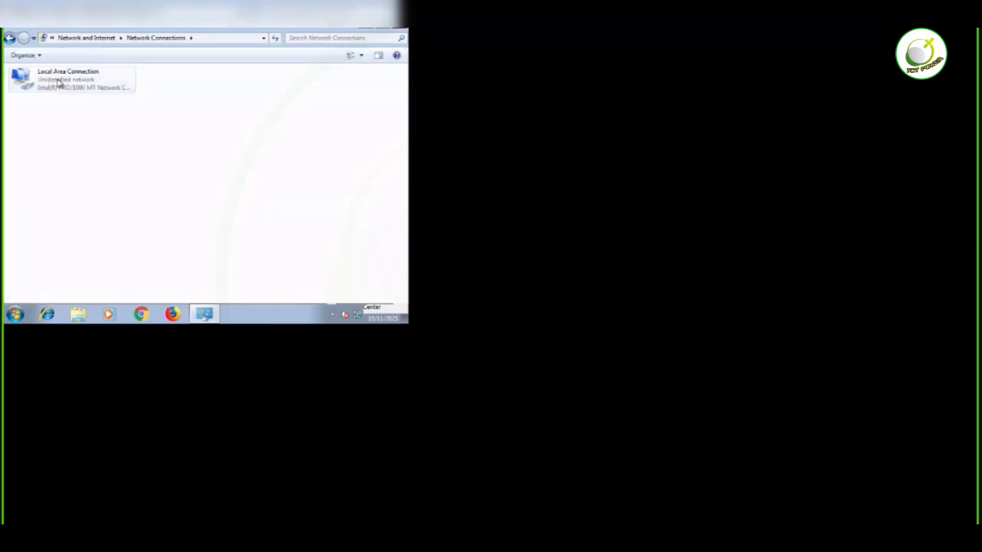
double_click(57, 82)
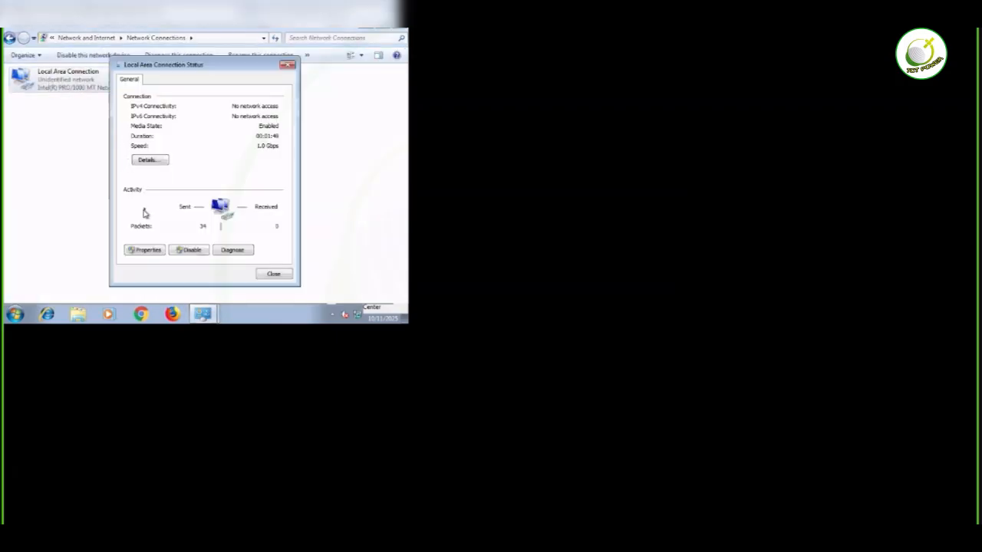
left_click(151, 250)
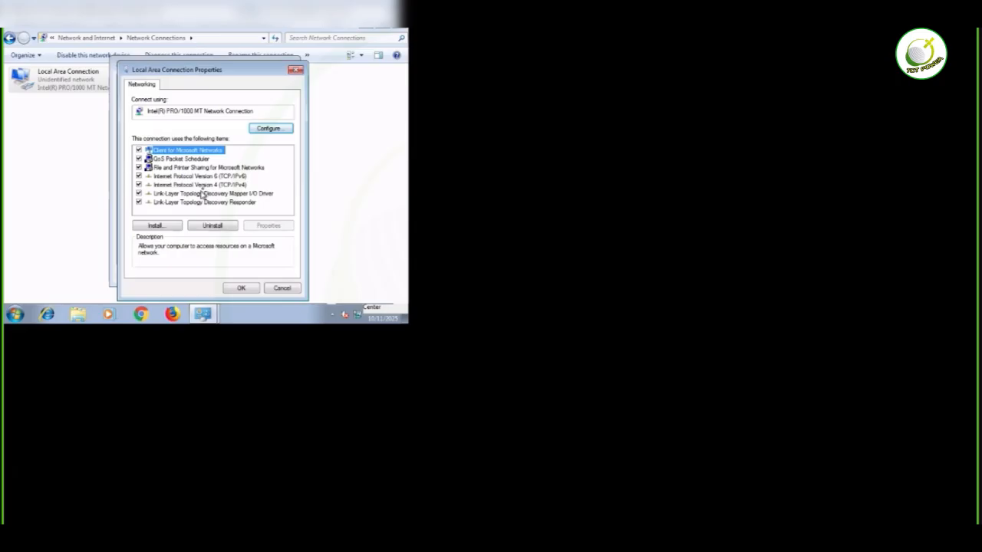
- Switch Internet Protocol Version 4 (TCP/IPv4) to a manually specified address and begin the IP address with 192
left_click(200, 186)
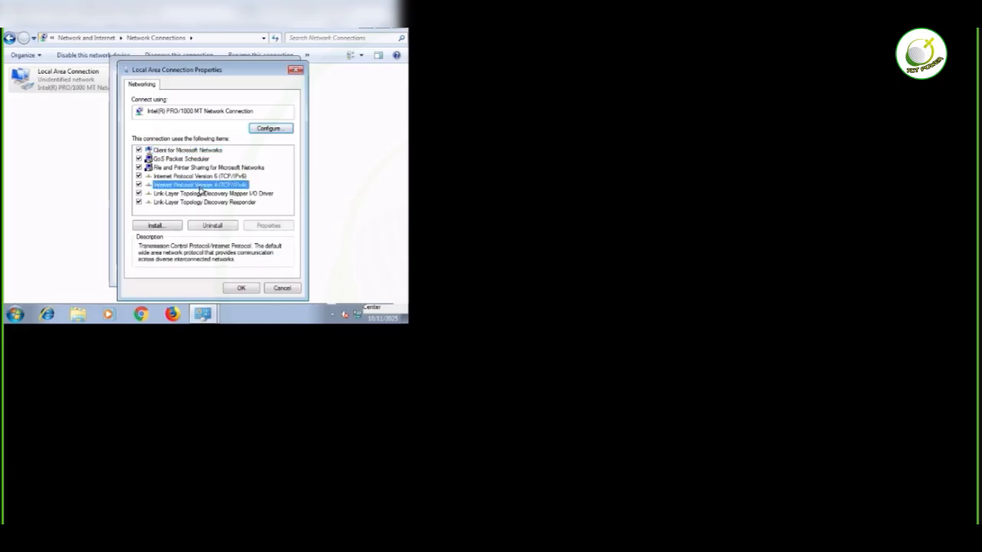
double_click(200, 187)
left_click(172, 148)
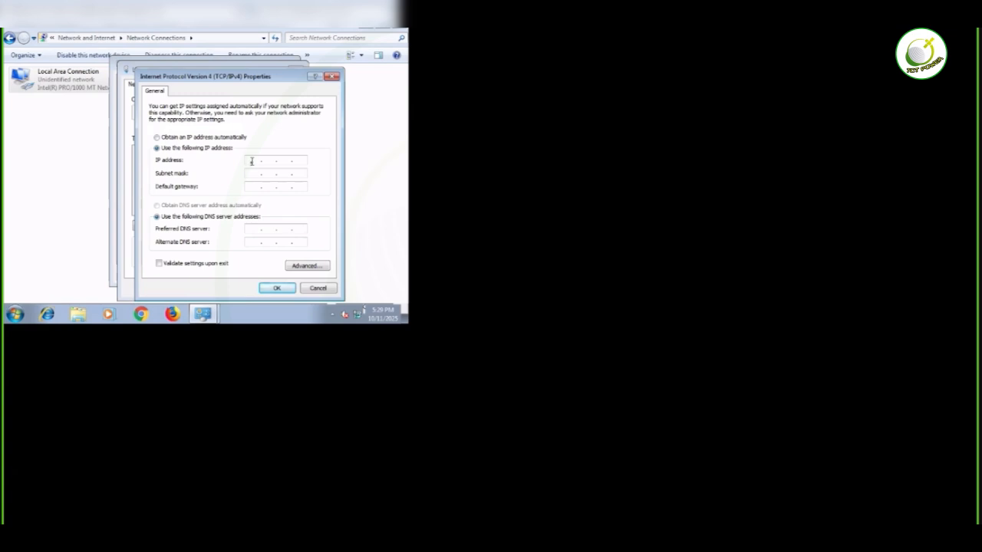
left_click(251, 161)
type("192 .")
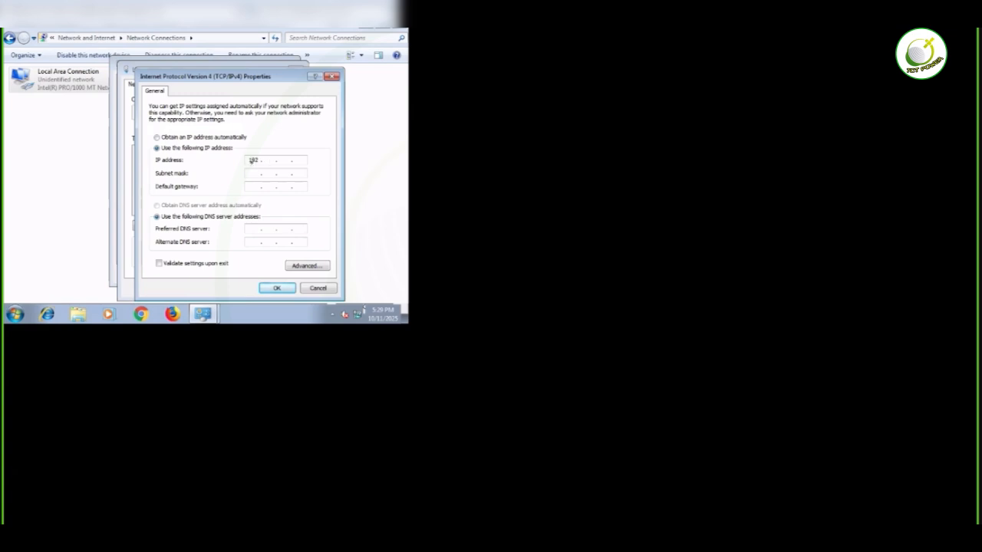
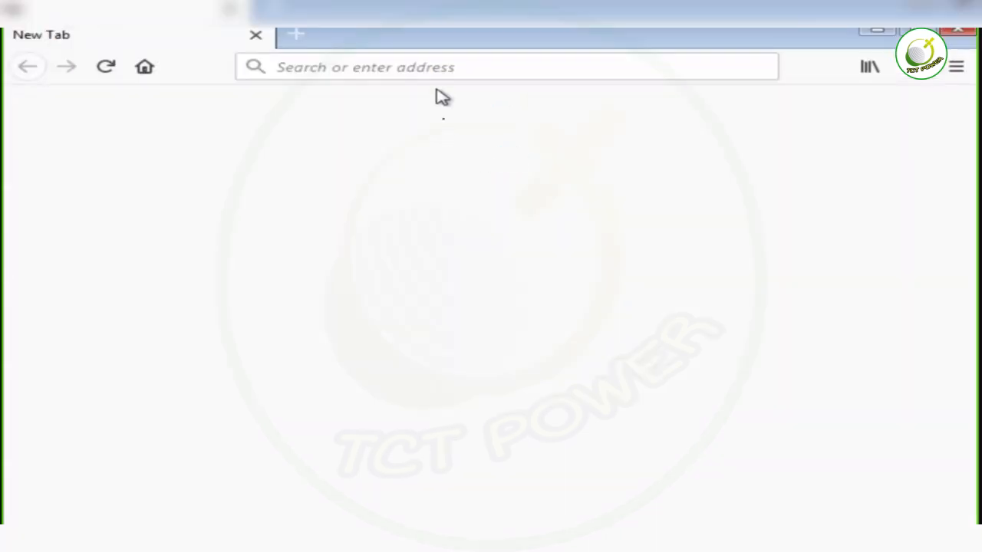
left_click(404, 67)
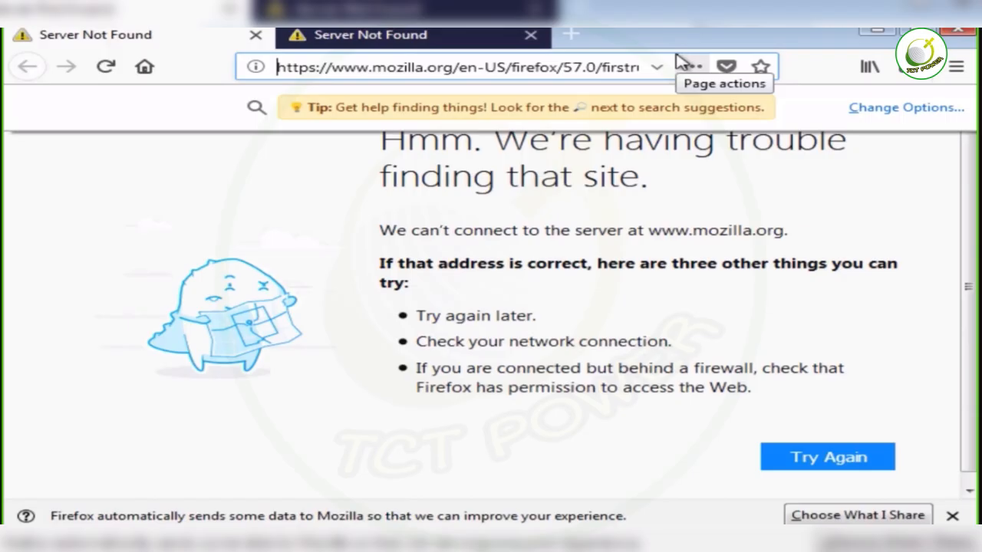
type("htt")
key("ctrl+a")
key("BackSpace")
type("ht")
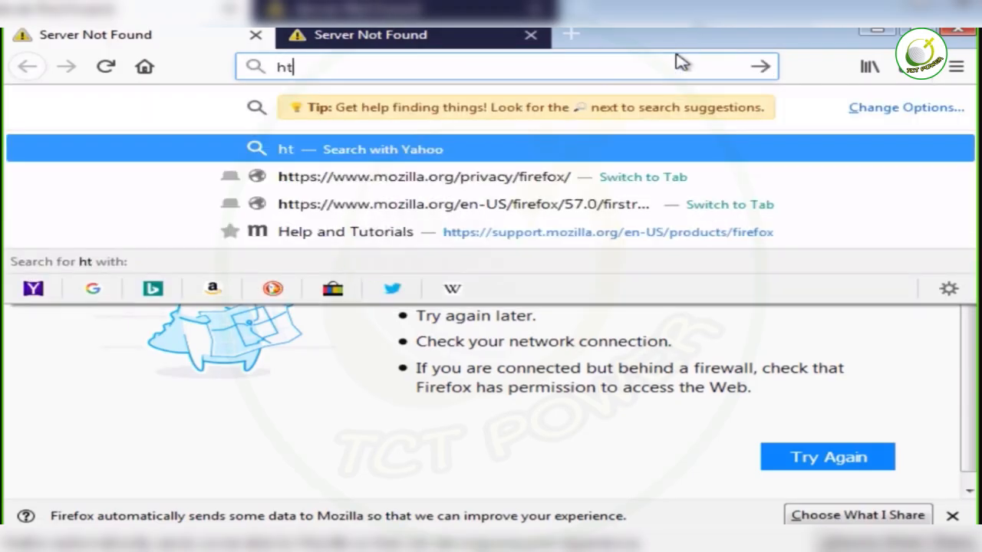
type("tp://")
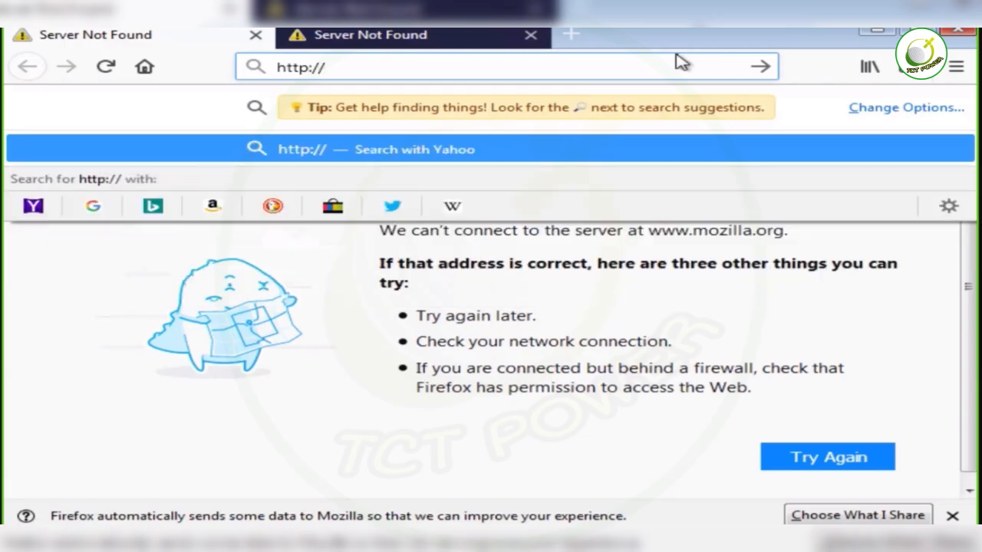
type("172.1")
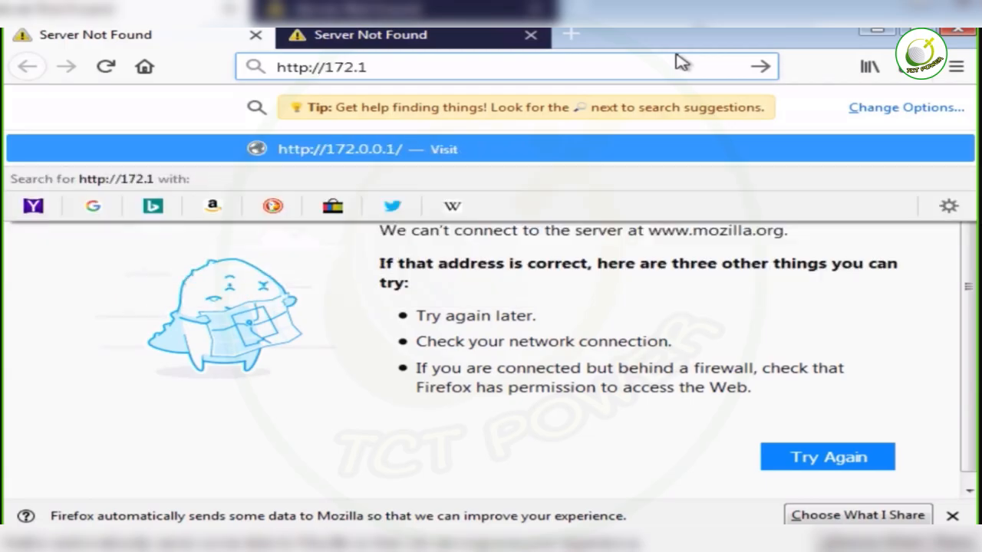
type("6.100.100")
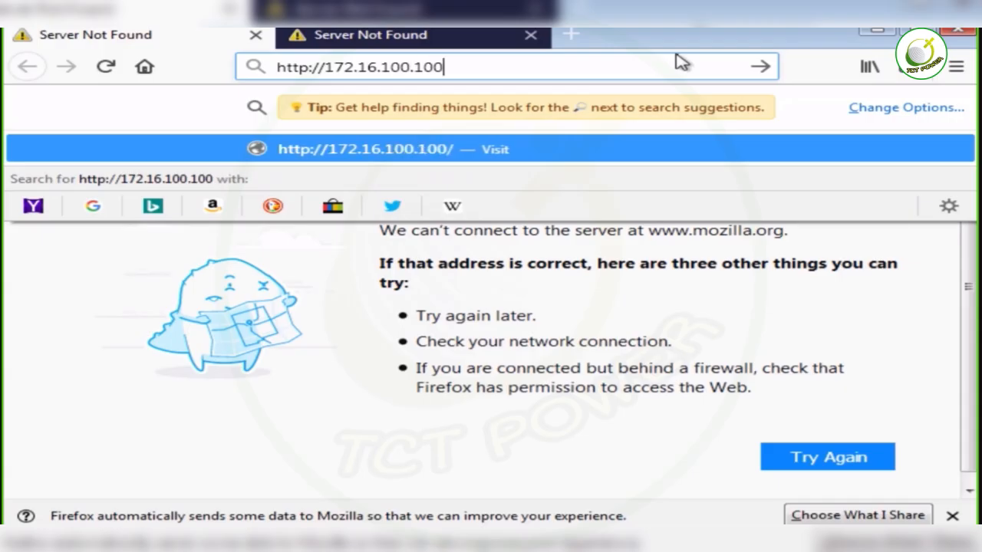
key("Return")
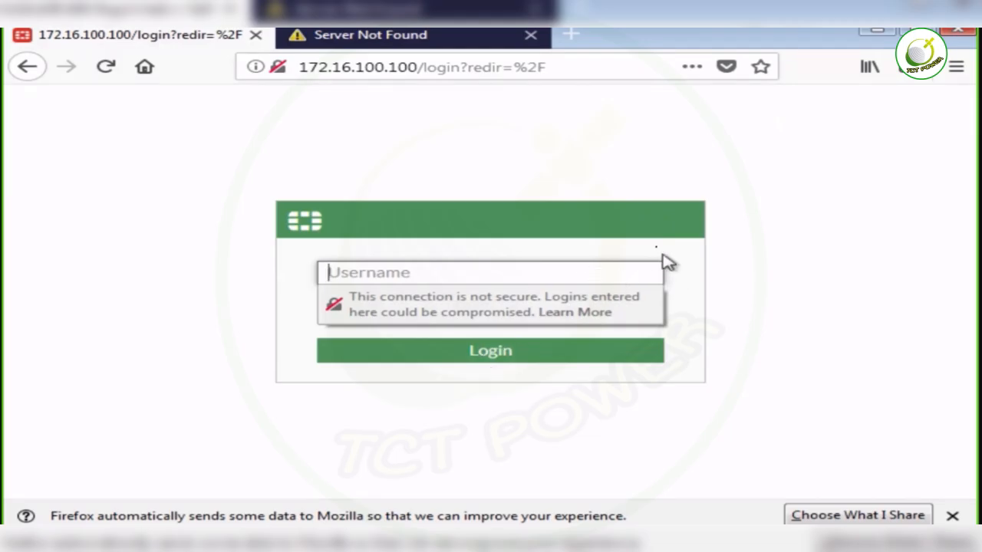
- Log in to the FortiGate web interface from the Windows PC as admin with the account password
left_click(463, 292)
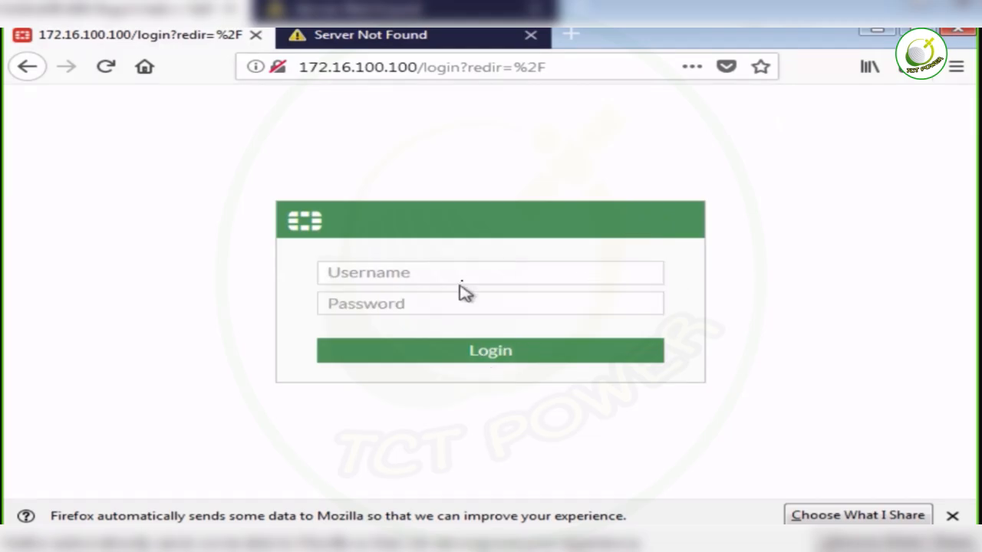
left_click(442, 274)
type("admin")
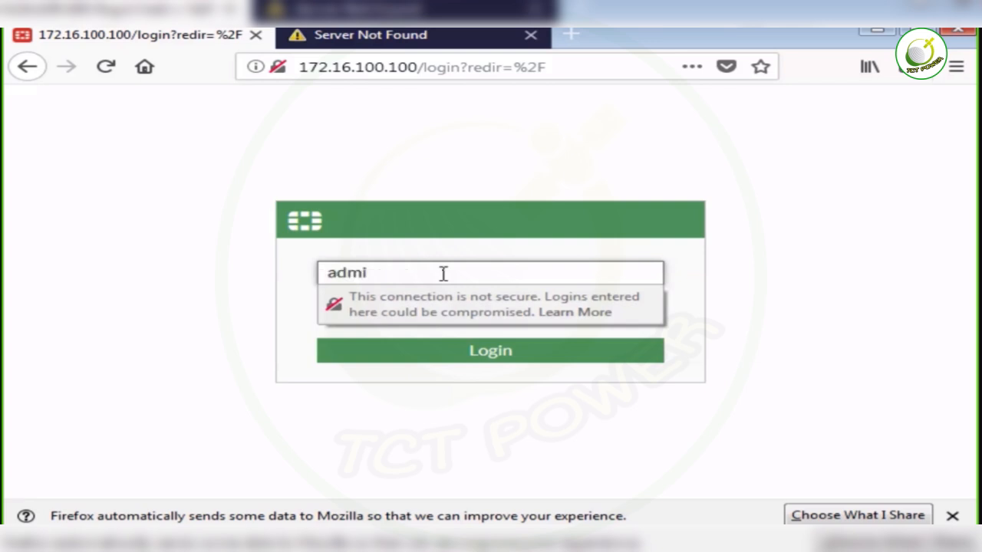
key("Tab")
type("admin")
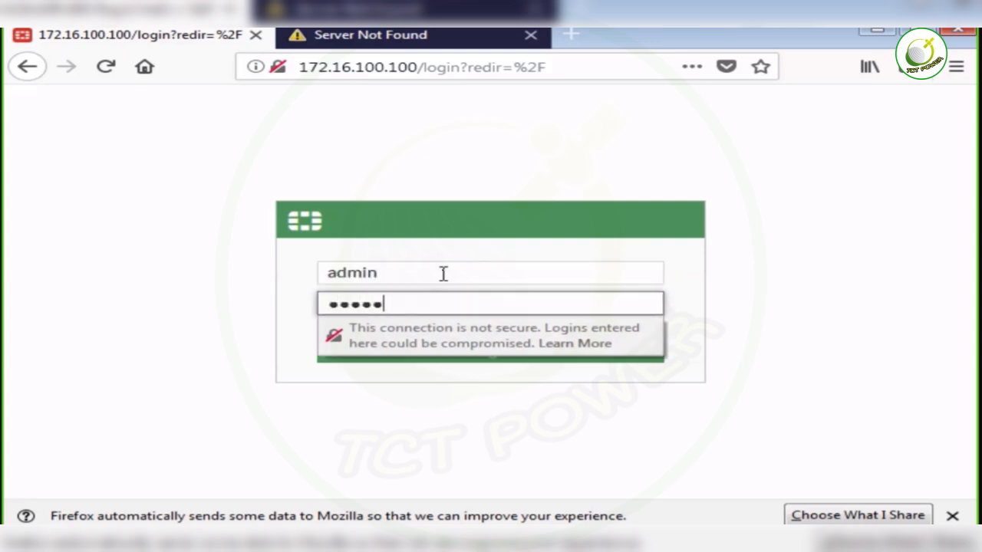
key("Return")
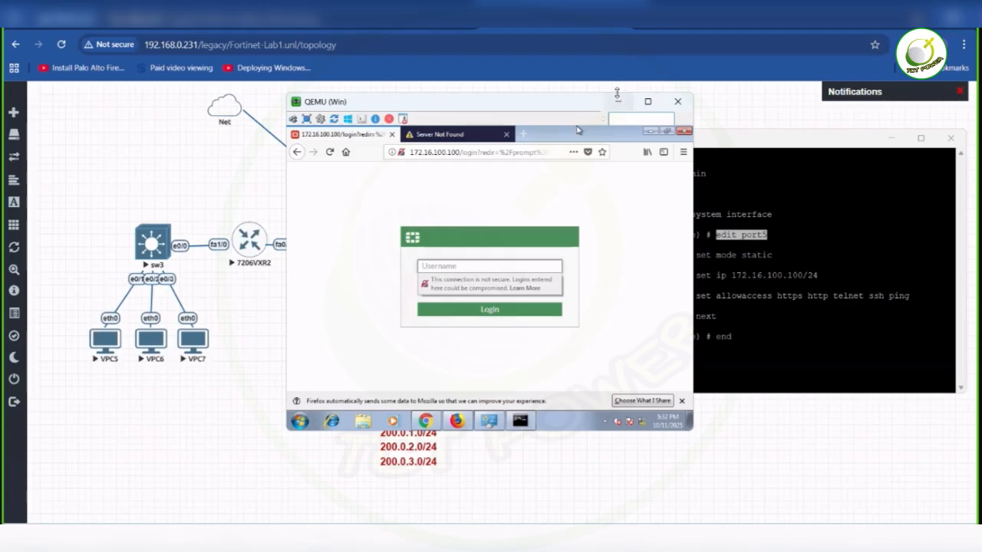
- Minimize the Windows PC console, look at the EVE-NG main page, and return to the Fortinet-Lab1 topology
left_click(618, 100)
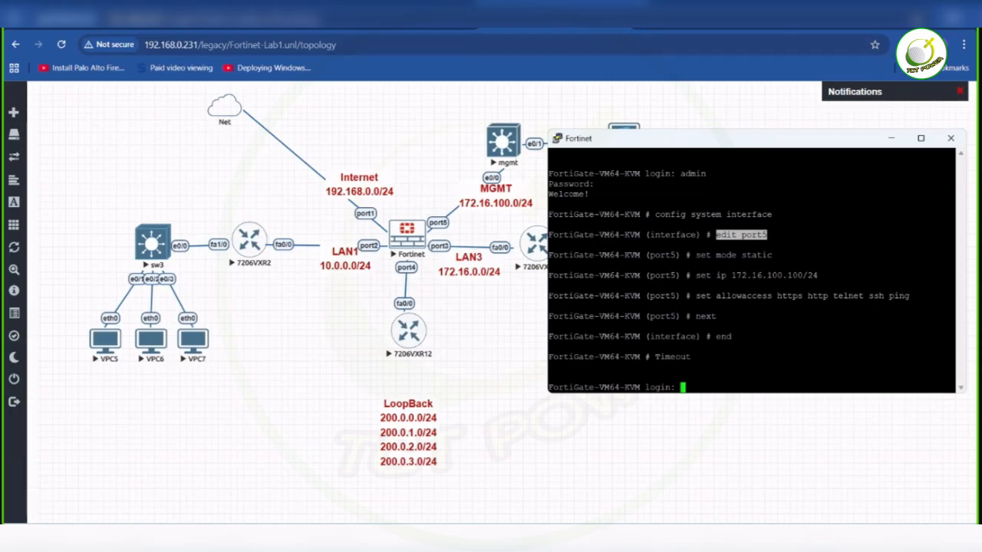
mouse_move(476, 539)
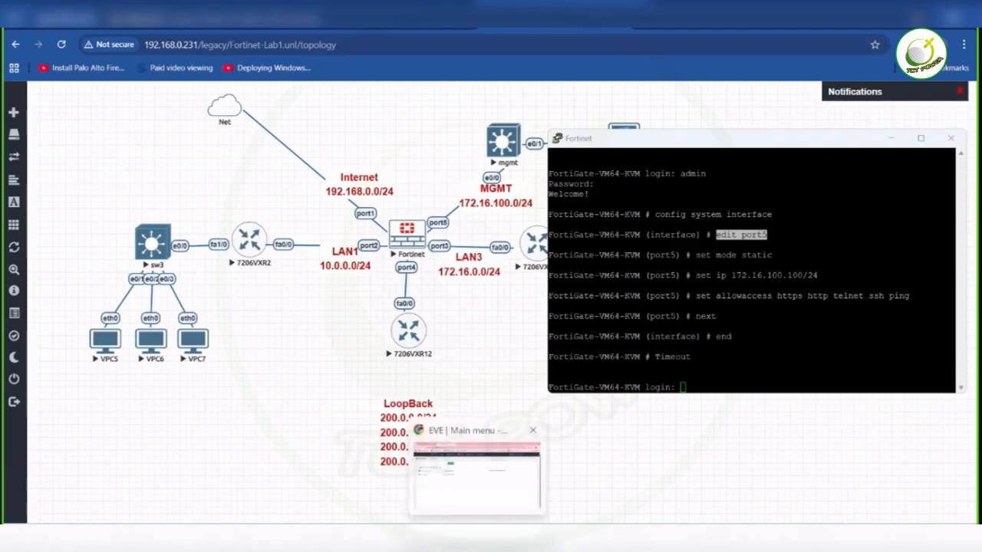
left_click(477, 475)
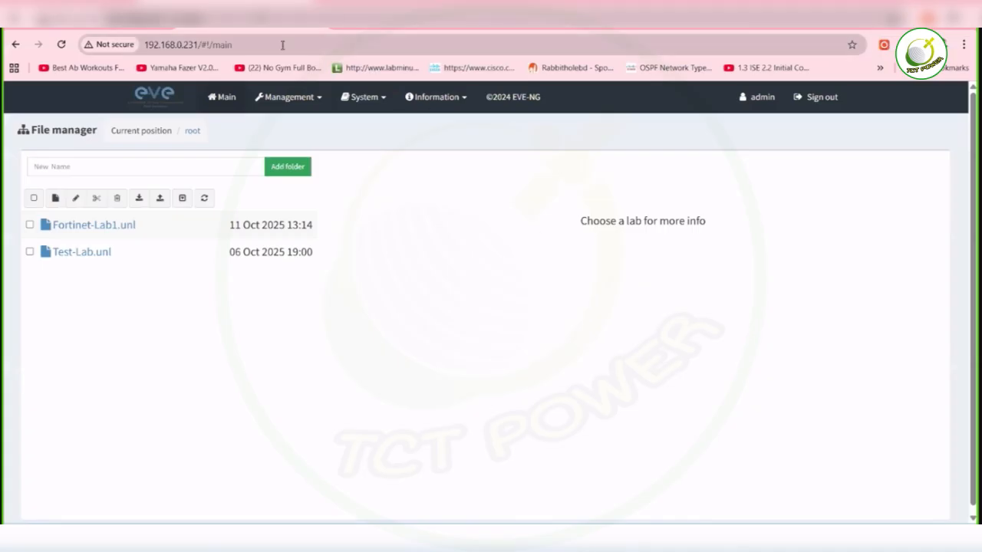
mouse_move(476, 538)
mouse_move(618, 541)
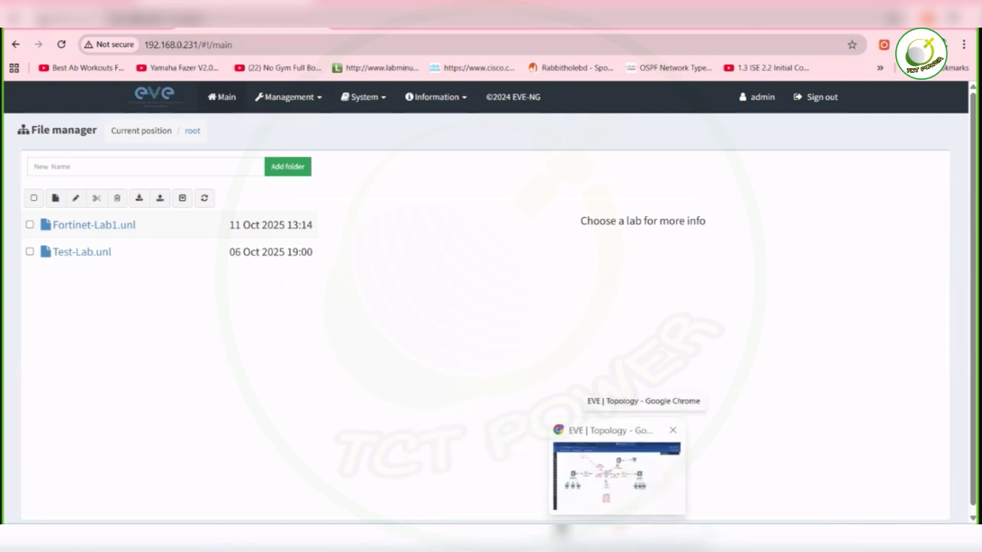
left_click(617, 474)
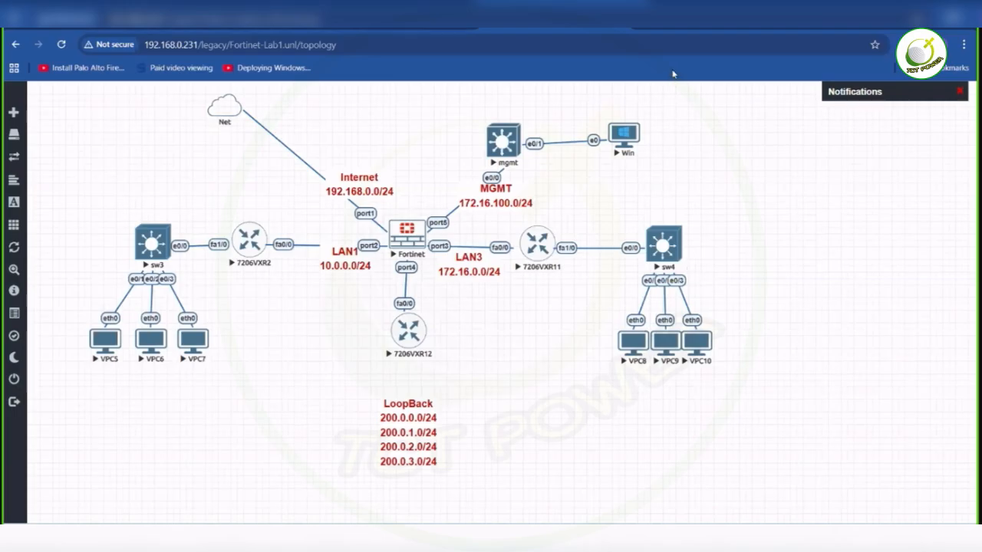
- Open the FortiGate login page at 192.168.0.100 in a new tab of the host's Chrome browser
left_click(645, 19)
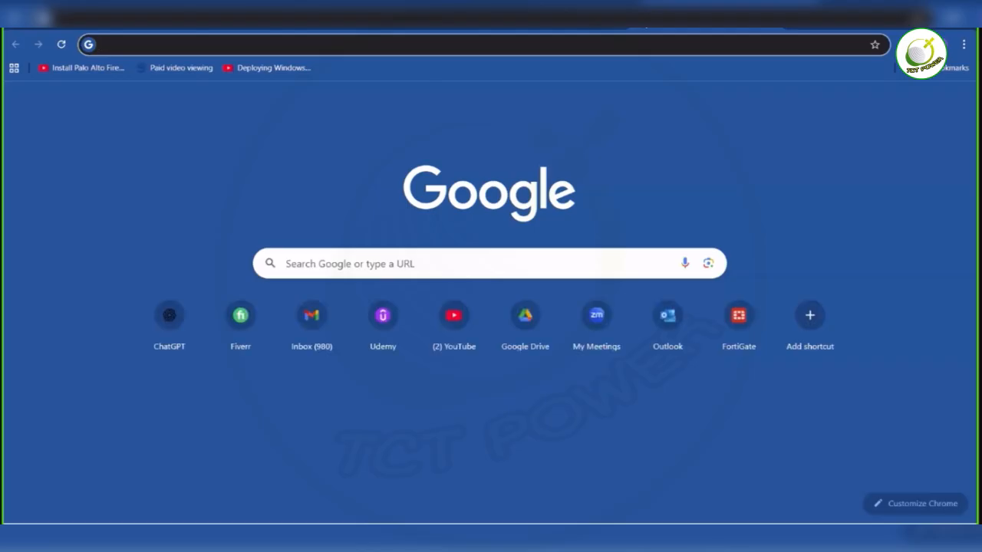
type("192")
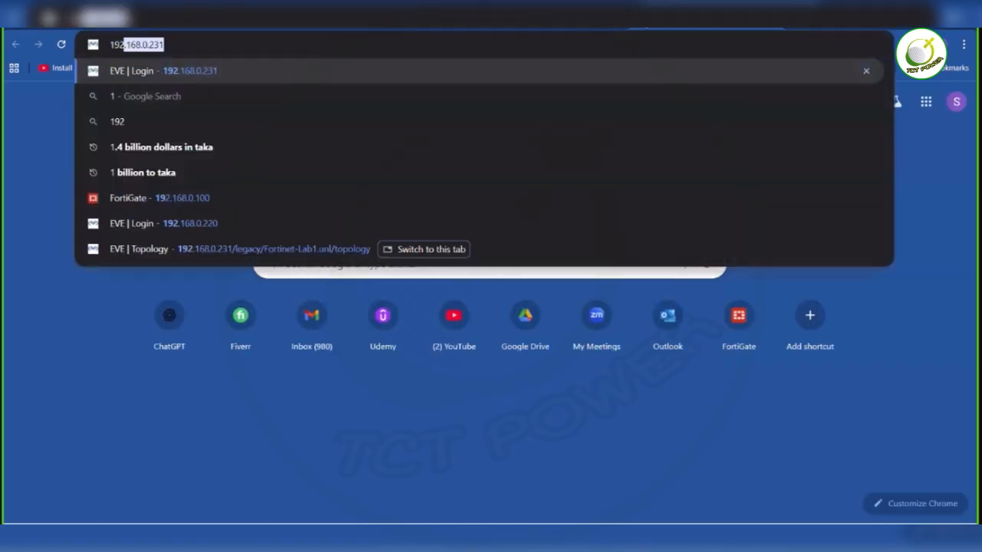
type(".1")
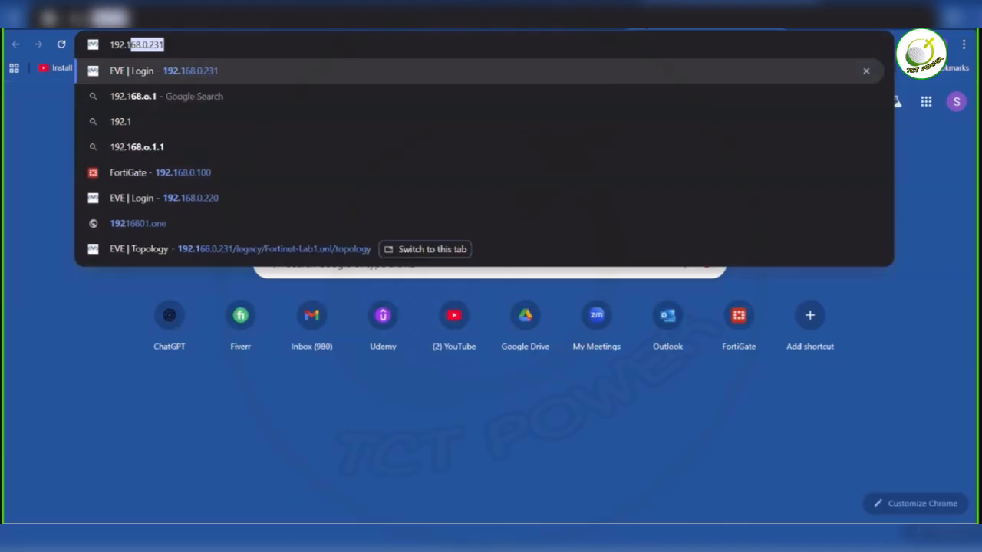
type("68.0.100")
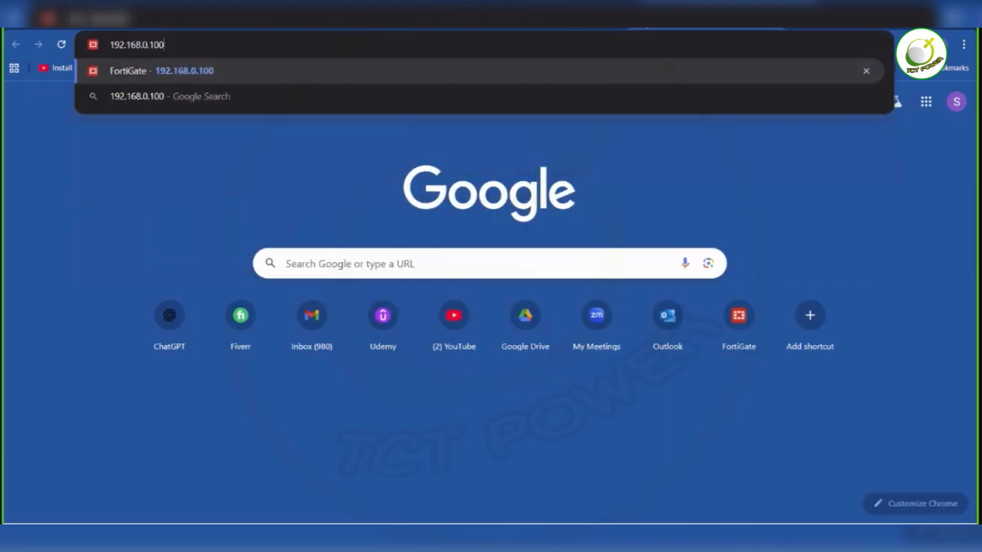
key("Return")
- Log in as admin with the account password, postpone the FortiGate setup, and decline updating the saved browser password
type("admin")
key("Tab")
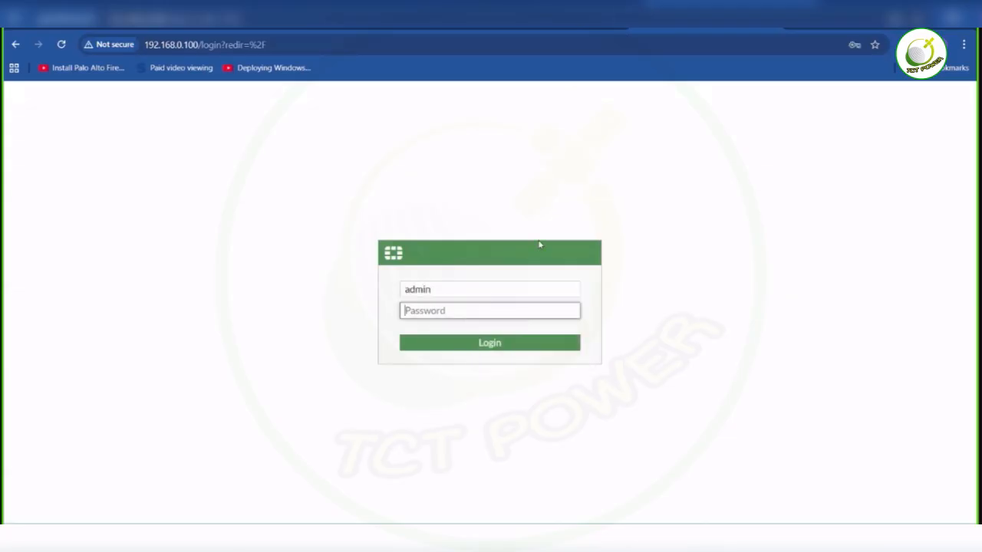
type("admin")
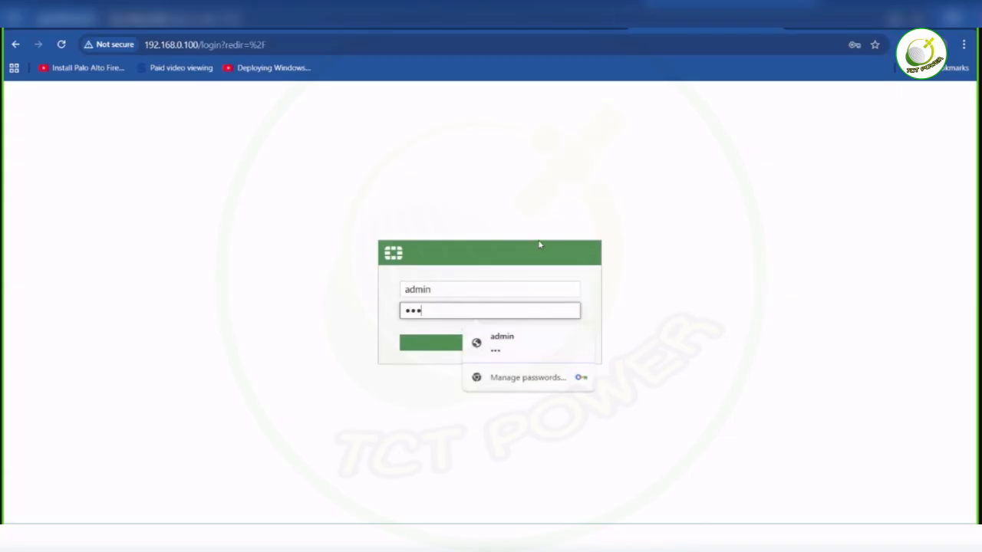
key("Return")
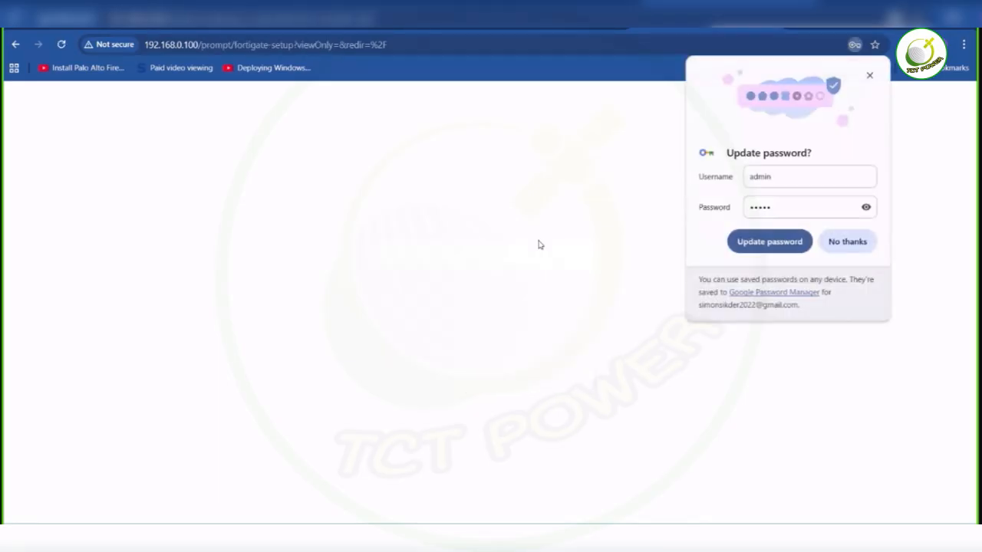
left_click(602, 225)
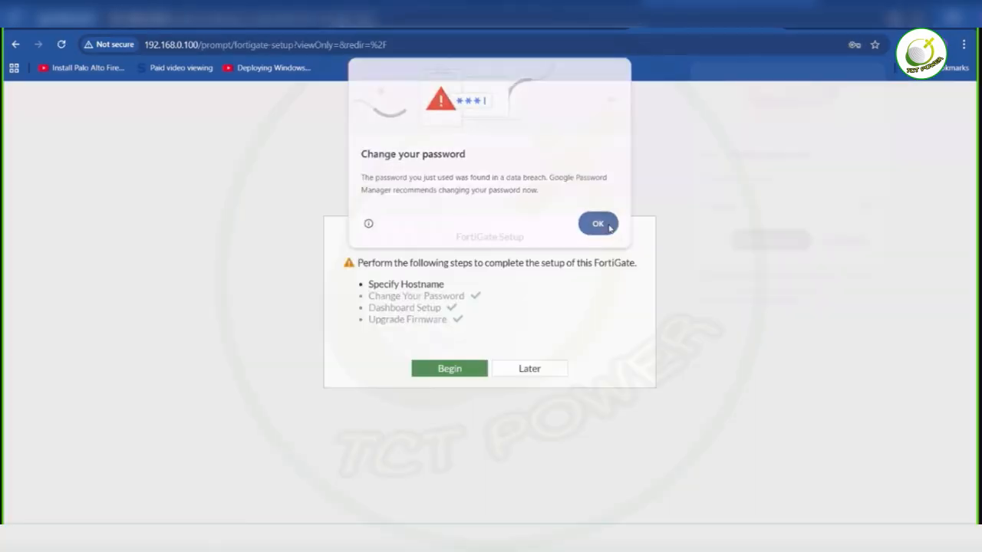
left_click(559, 369)
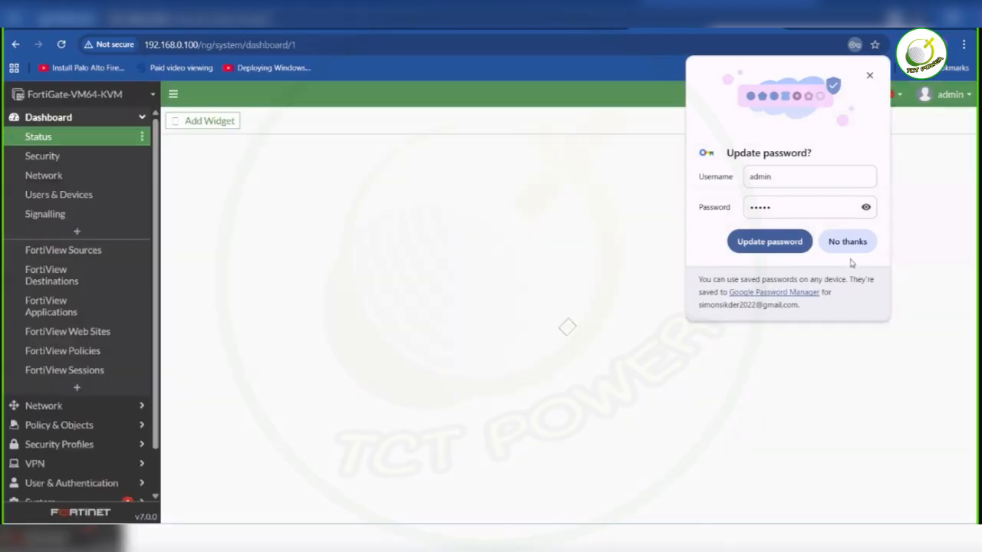
left_click(852, 246)
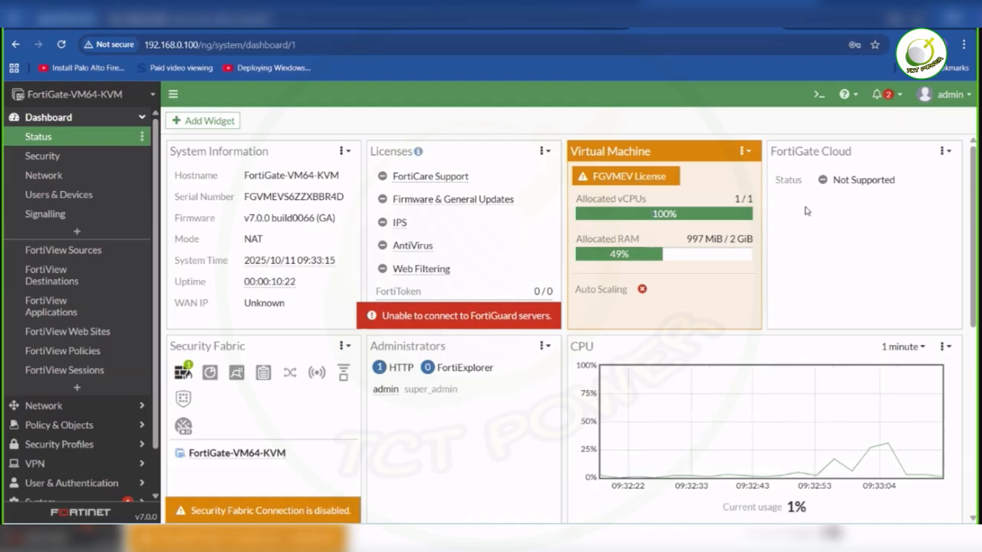
mouse_move(649, 184)
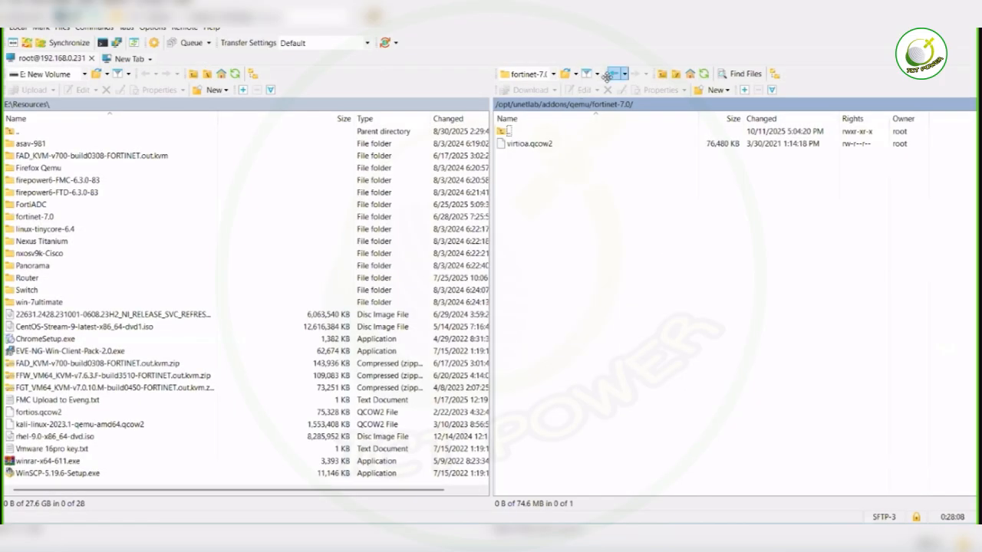
left_click(612, 74)
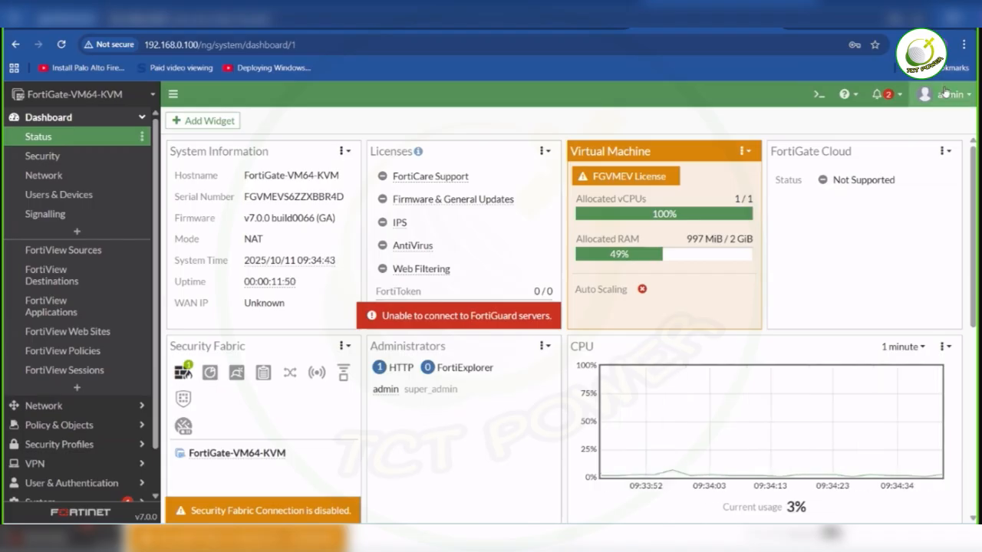
- Back up the FortiGate system configuration to the local PC without encryption and keep the blocked configuration file download
left_click(966, 98)
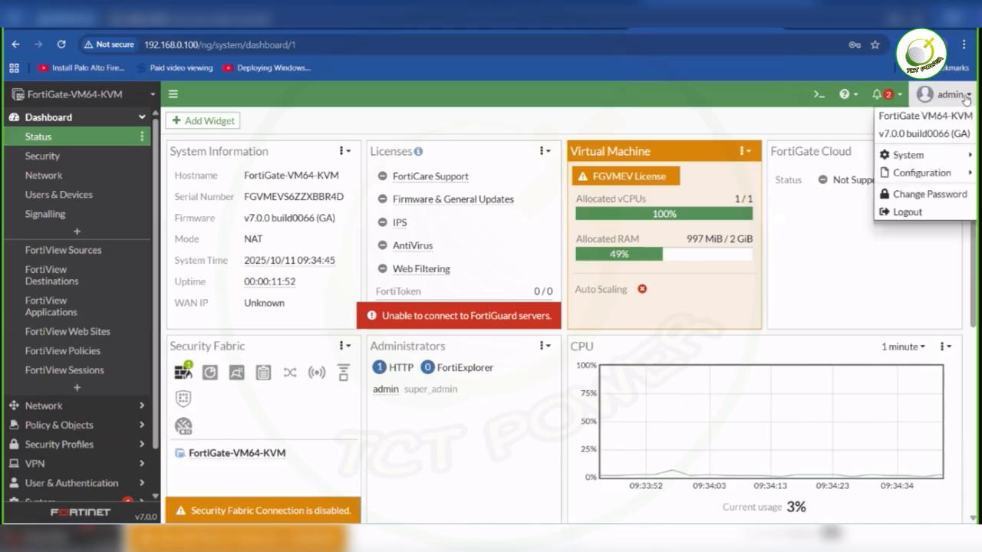
mouse_move(940, 172)
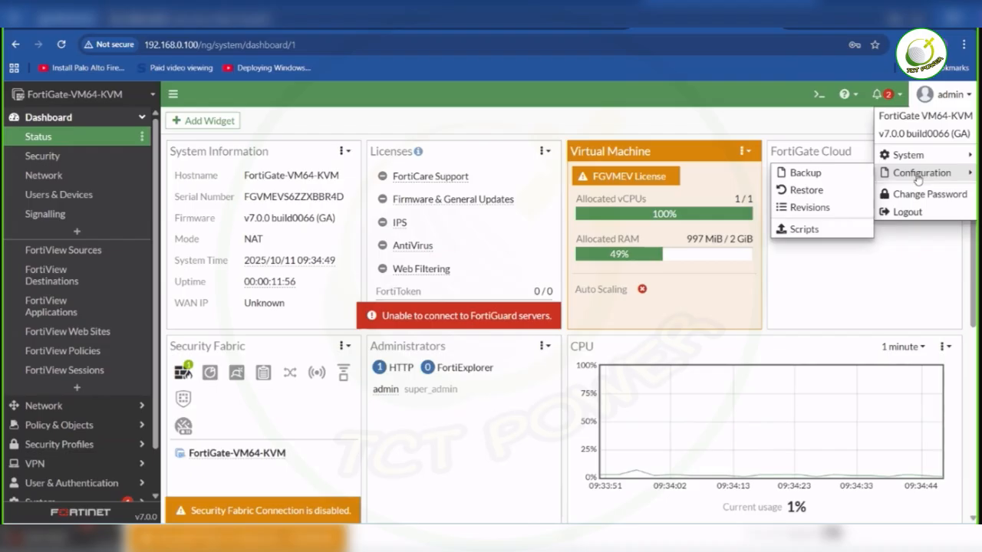
left_click(847, 176)
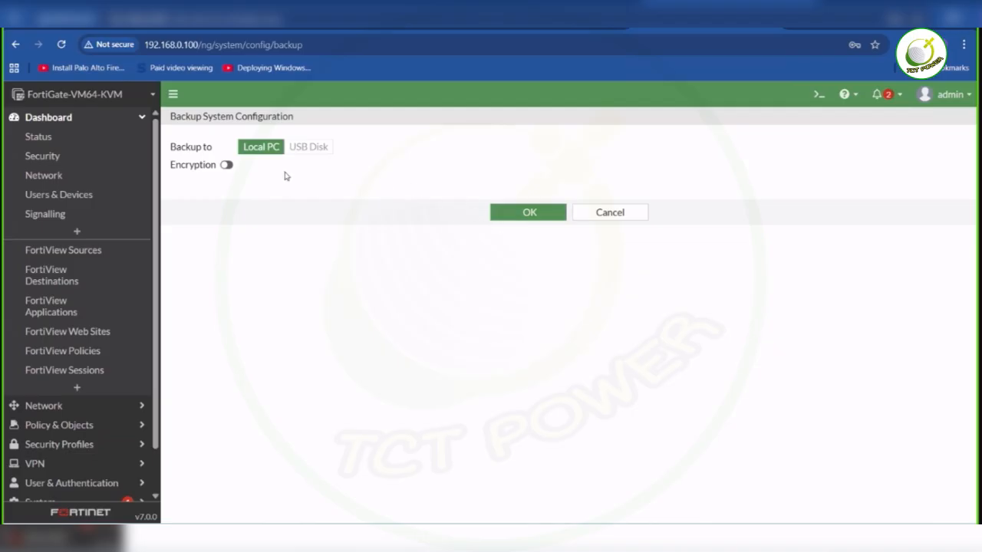
left_click(510, 214)
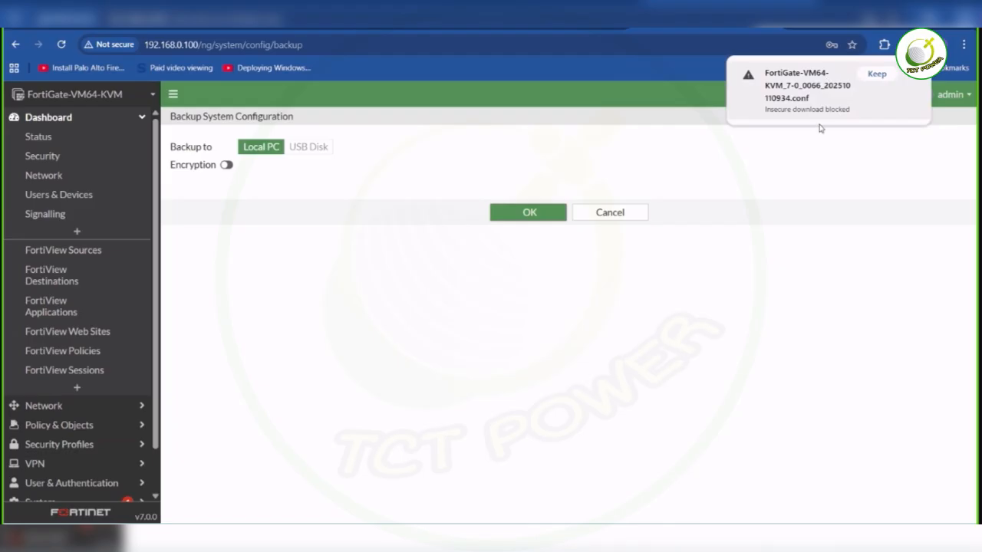
left_click(877, 74)
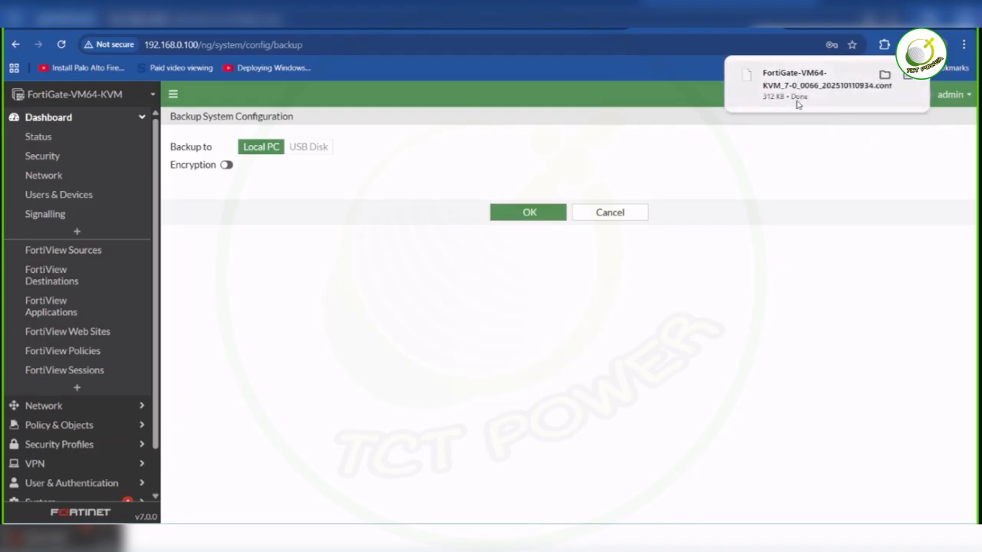
- Open the FortiGate system configuration restore page, browse for a file to upload from the local PC, and dismiss the file chooser
left_click(959, 101)
mouse_move(926, 175)
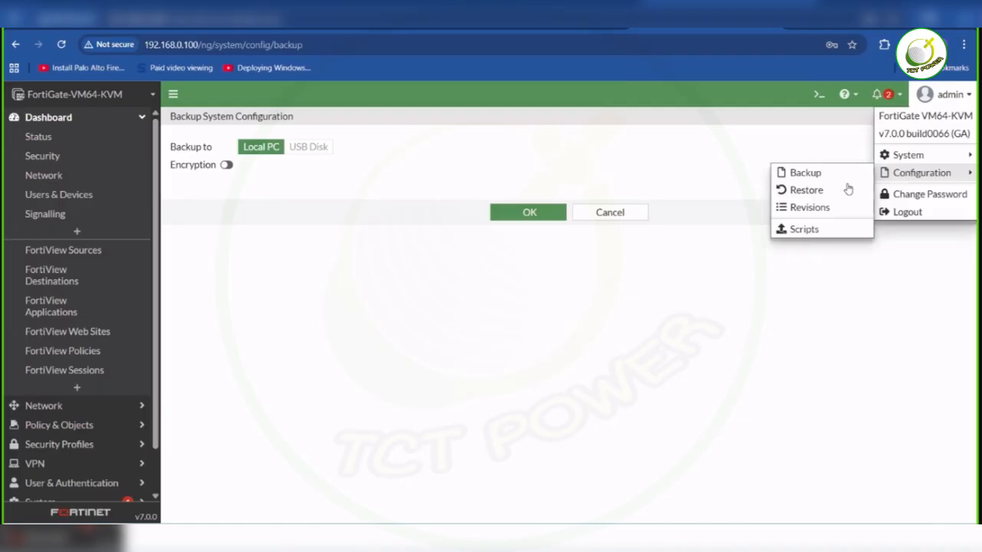
left_click(806, 191)
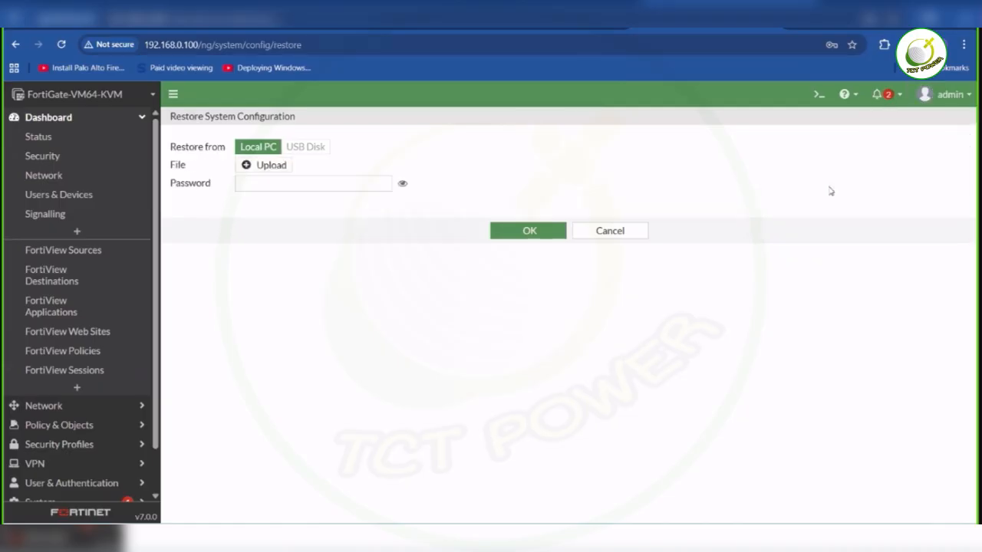
left_click(285, 165)
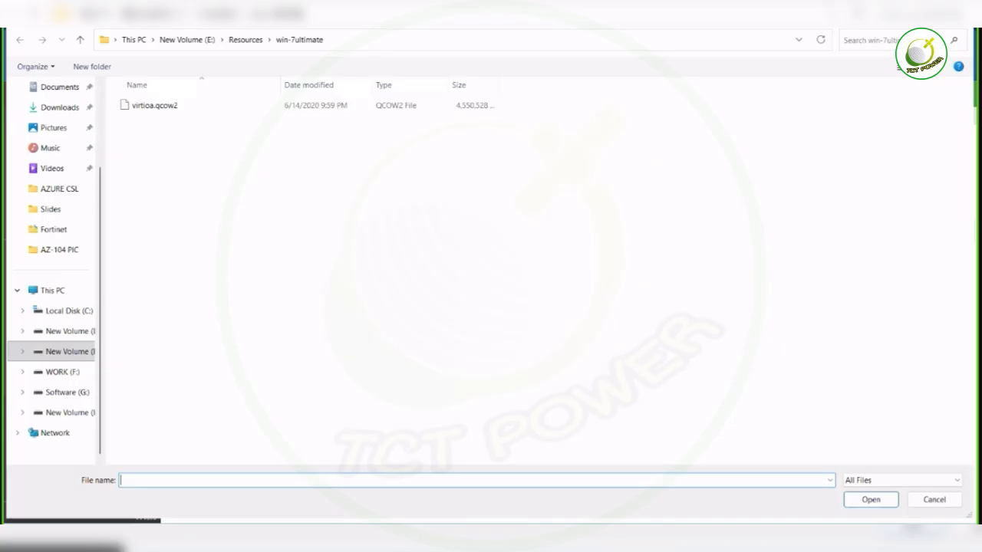
left_click(959, 14)
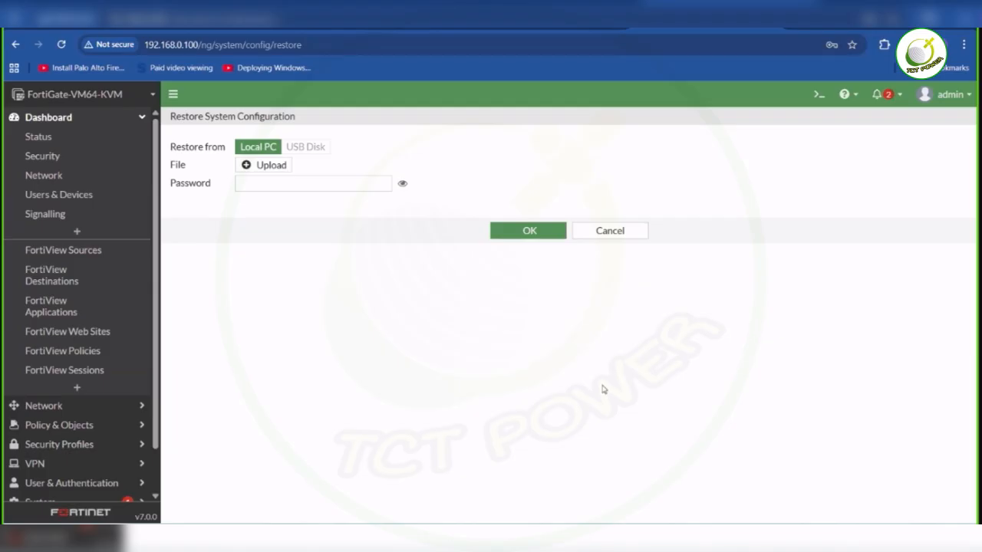
- Switch to WinSCP and look at the image folders in /opt/unetlab/addons/qemu/, including win-7ultimate
left_click(546, 547)
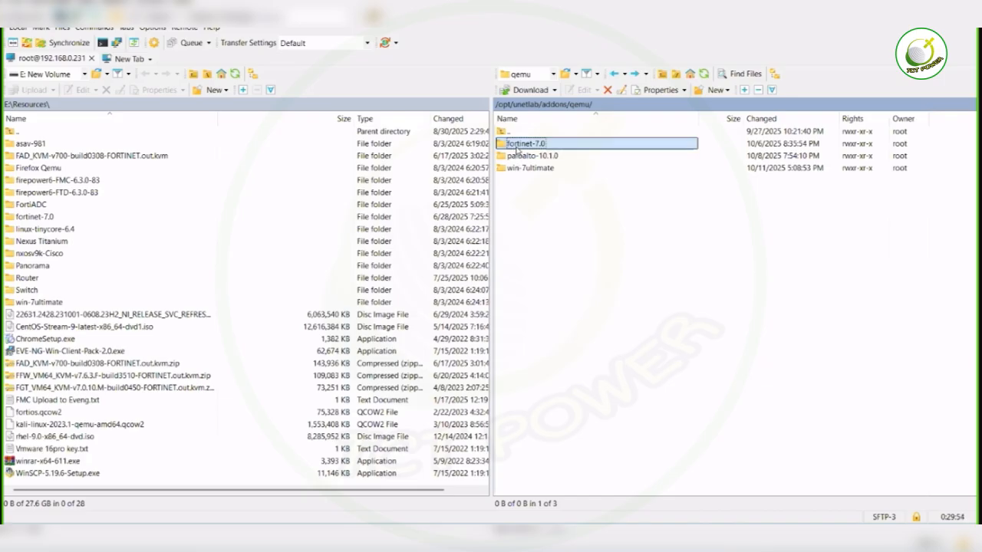
left_click(538, 172)
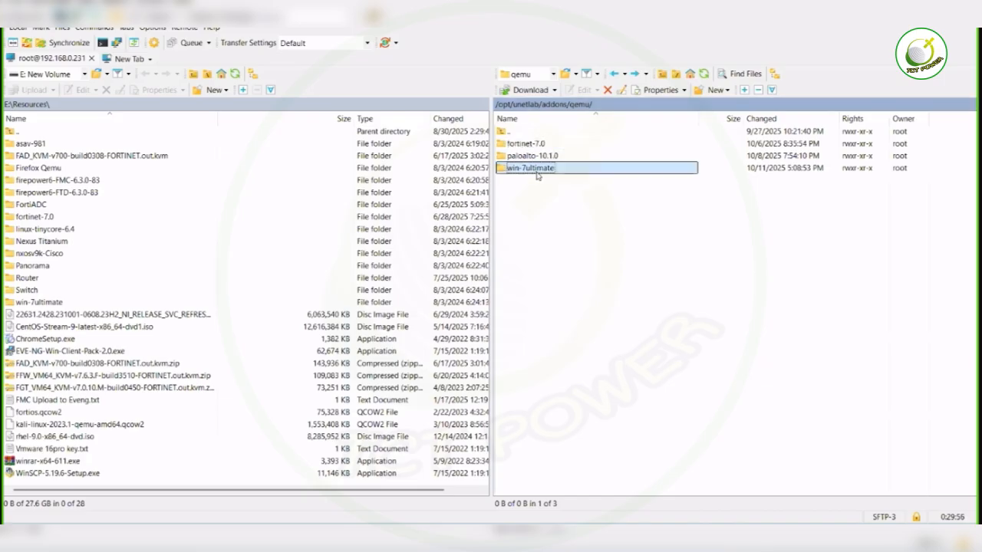
left_click(577, 232)
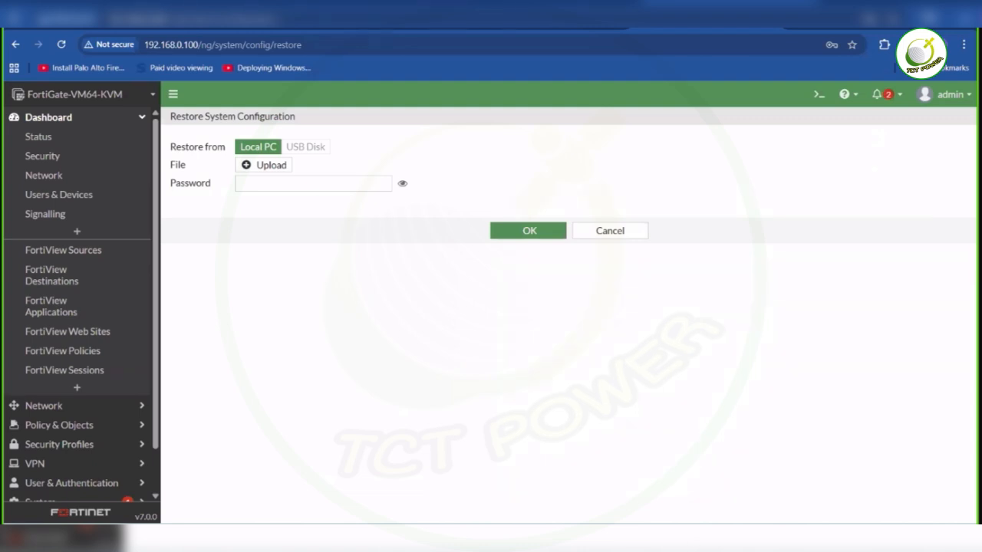
- Bring up the Windows PC console full size and try to log in to the FortiGate as admin with the account password
mouse_move(729, 546)
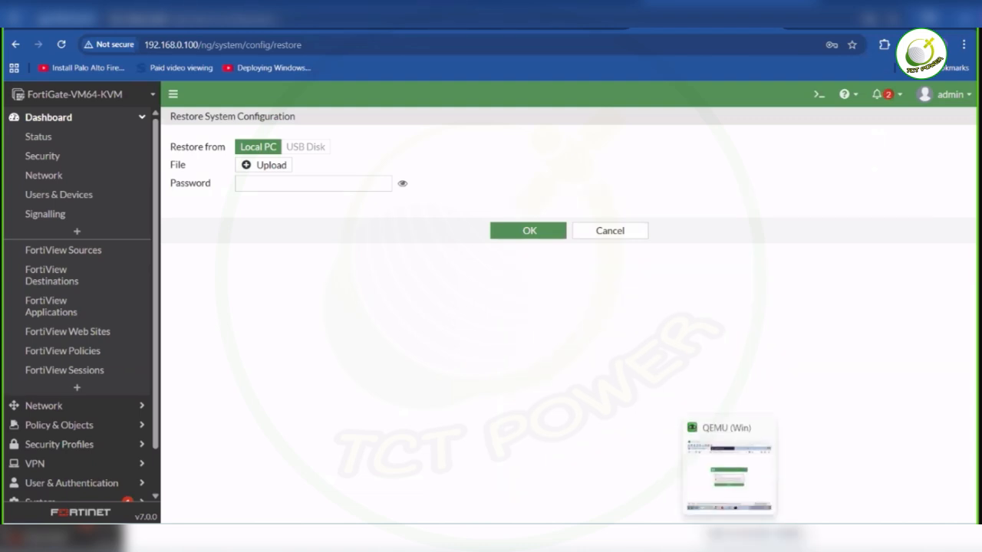
left_click(730, 472)
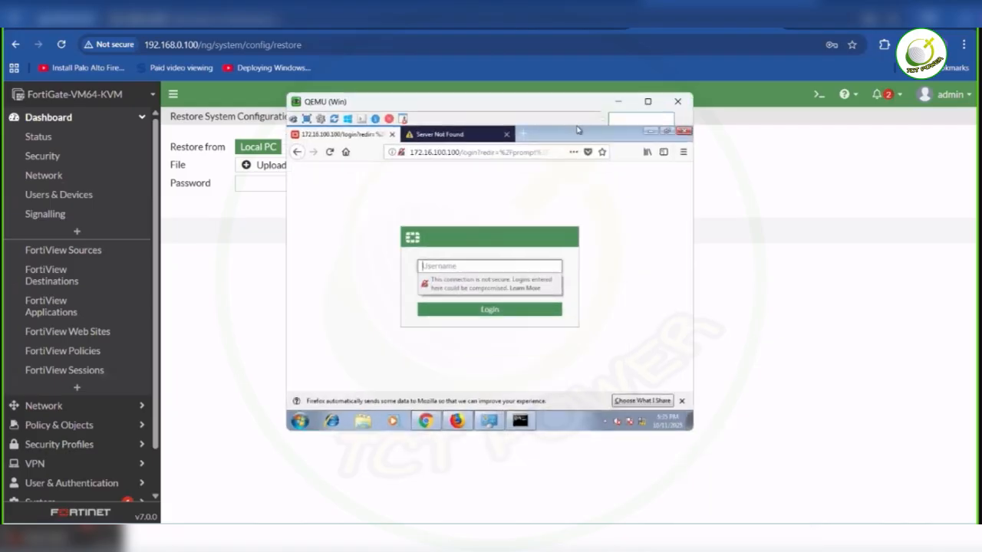
left_click(649, 105)
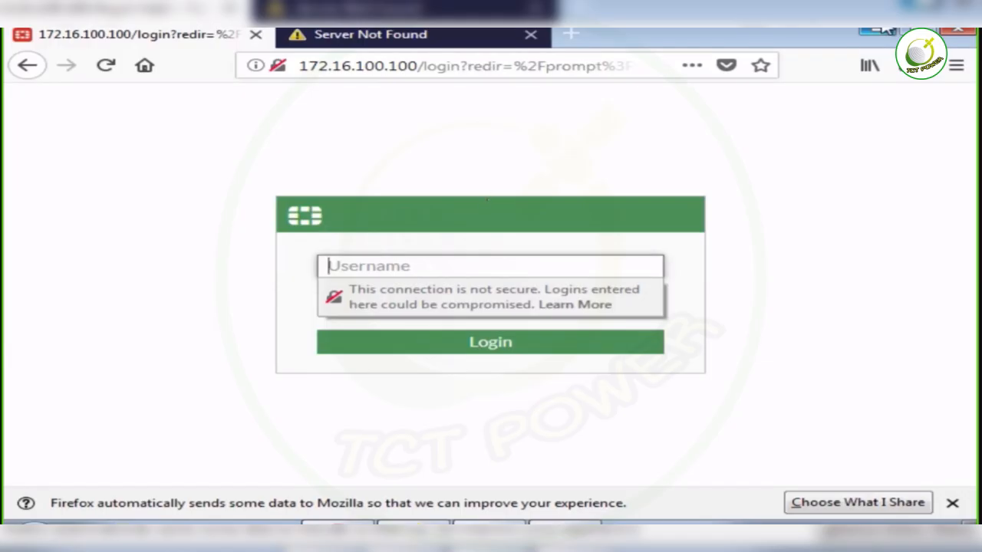
left_click(471, 259)
type("admin")
key("Tab")
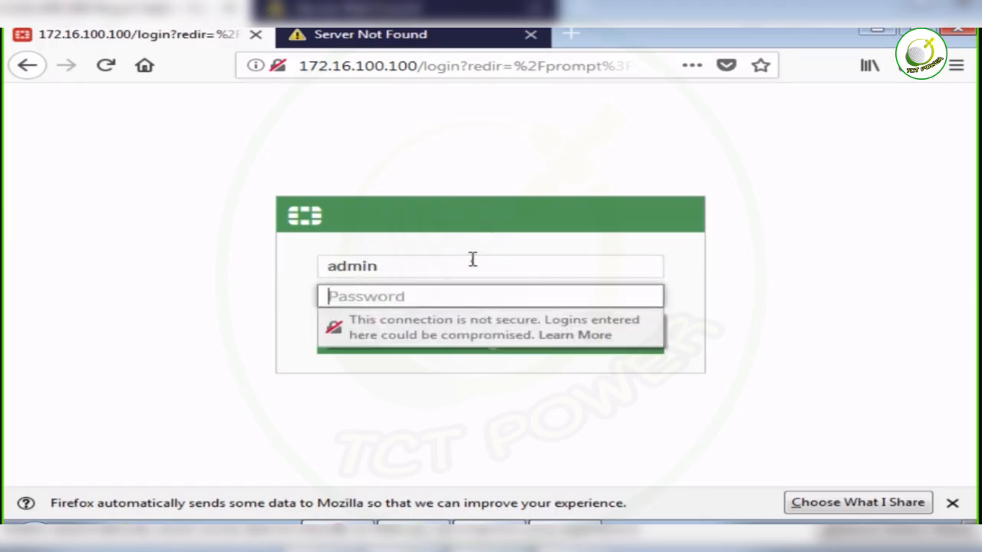
type("admin")
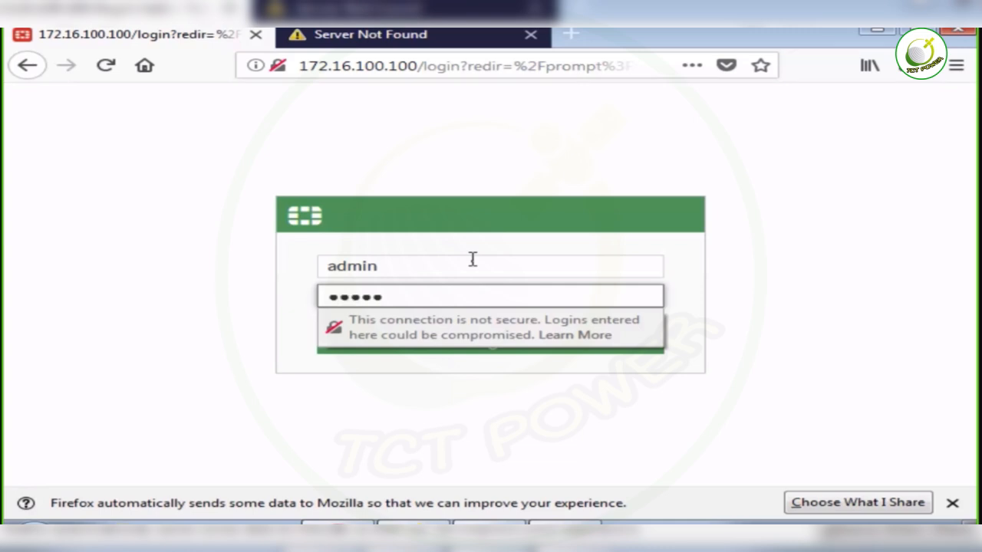
key("Return")
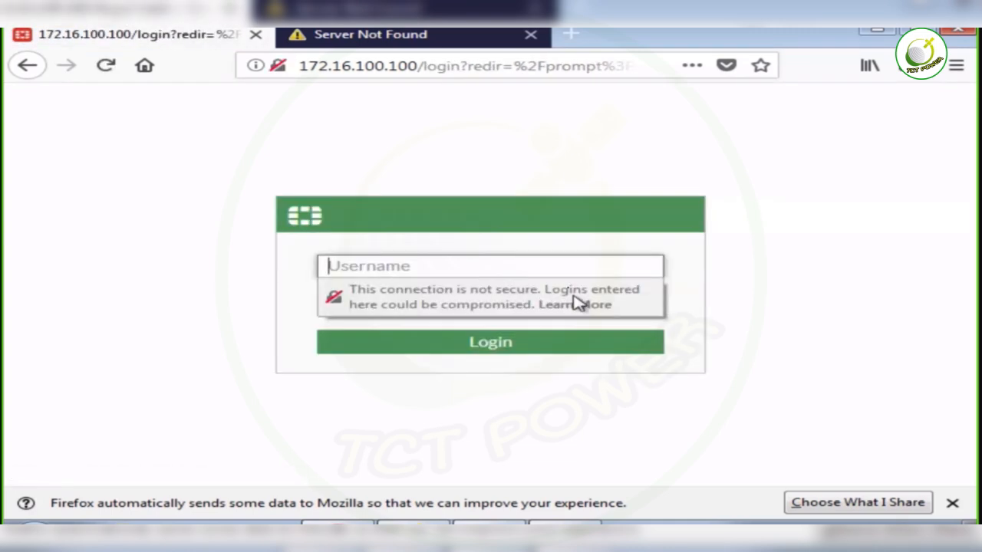
left_click(452, 70)
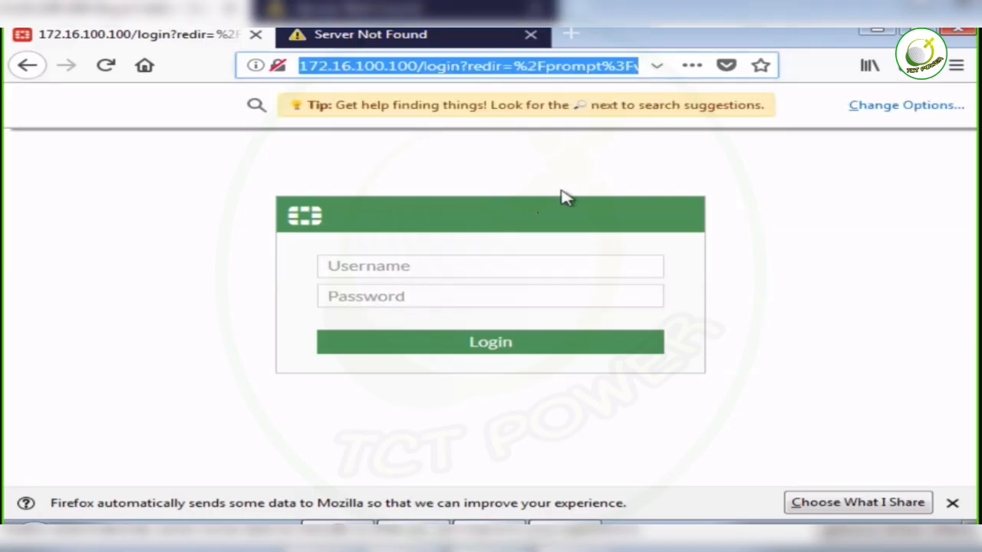
left_click(913, 107)
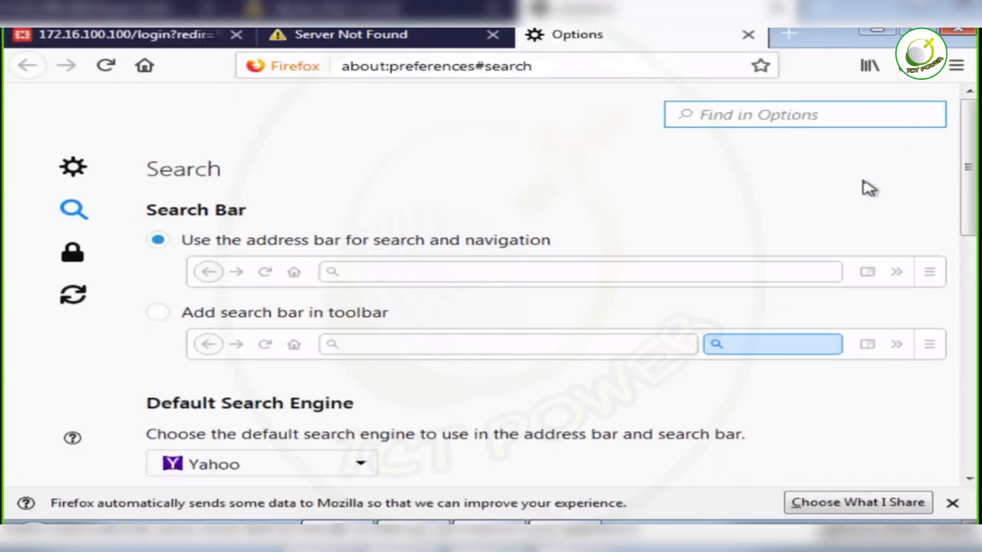
left_click(961, 33)
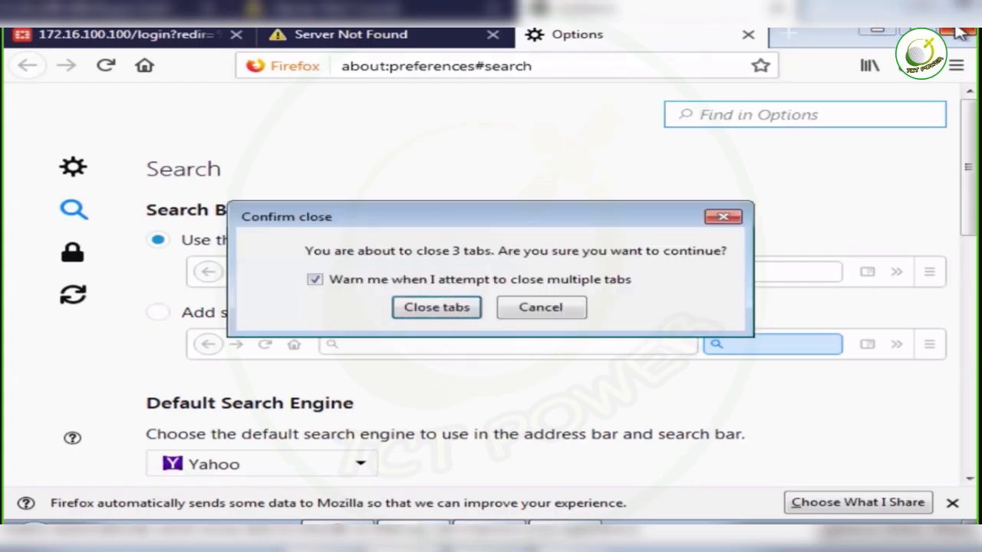
left_click(542, 307)
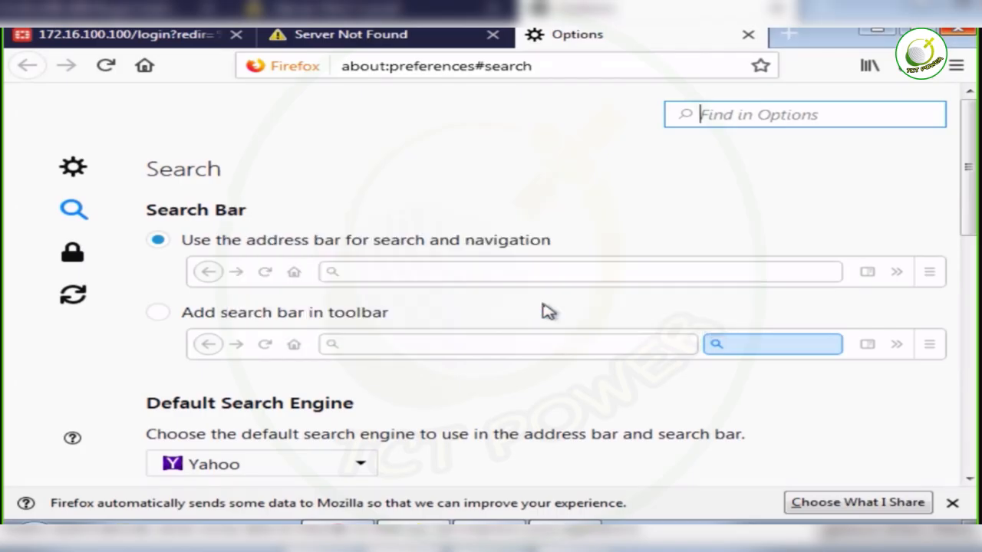
left_click(392, 45)
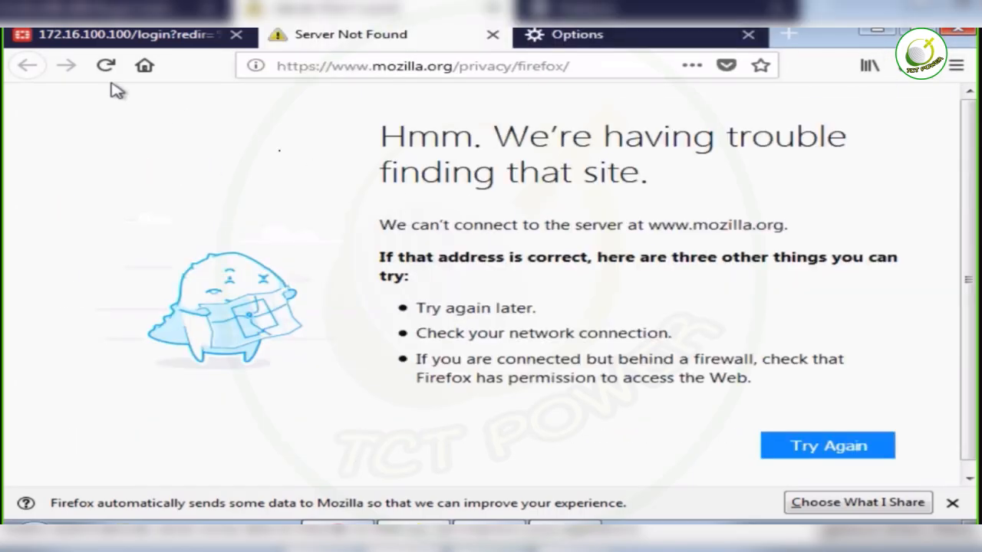
left_click(300, 70)
type("h")
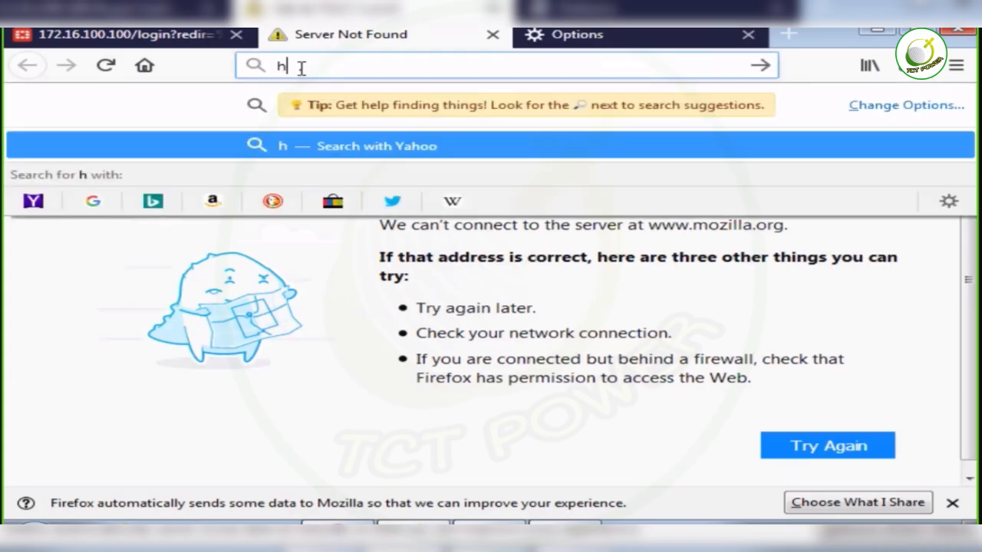
type("ttp://1")
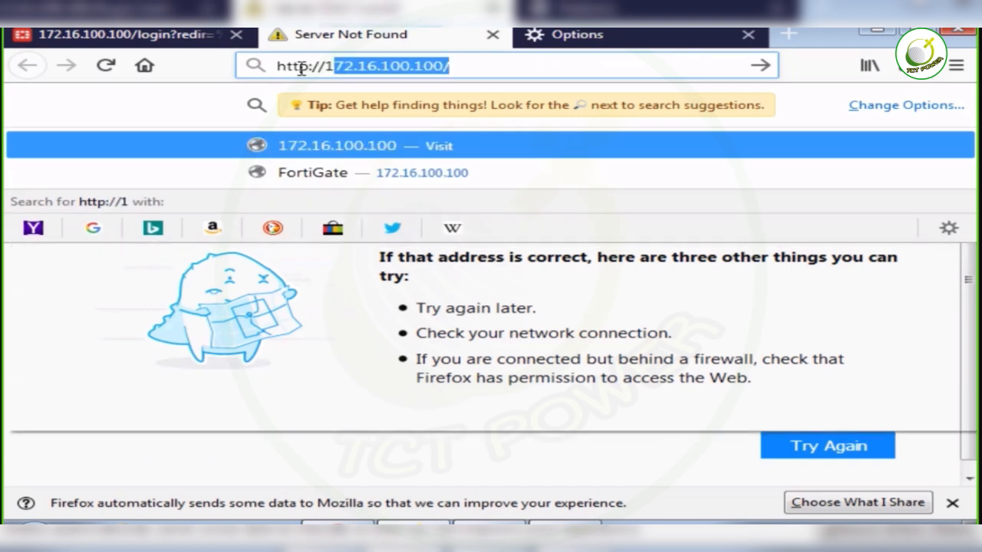
type("72.")
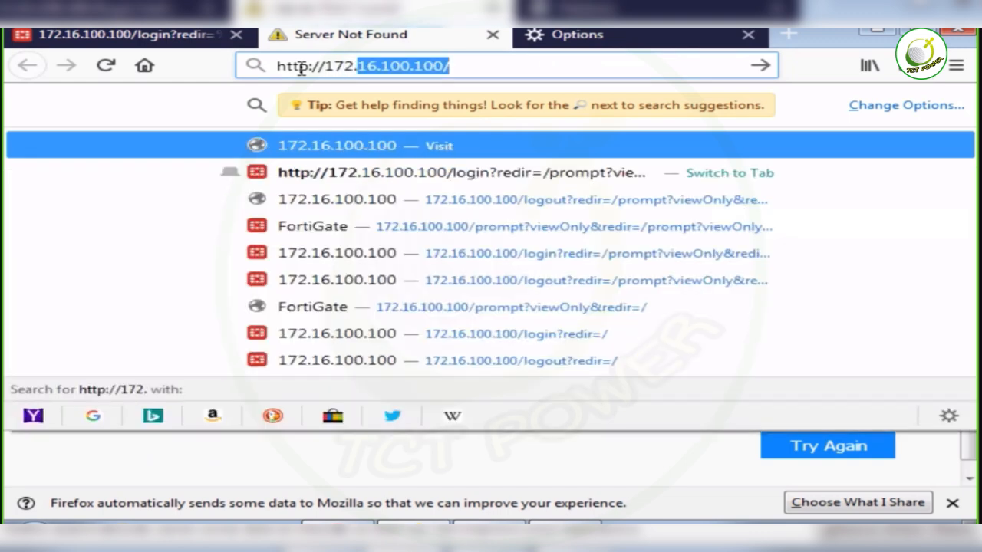
key("Return")
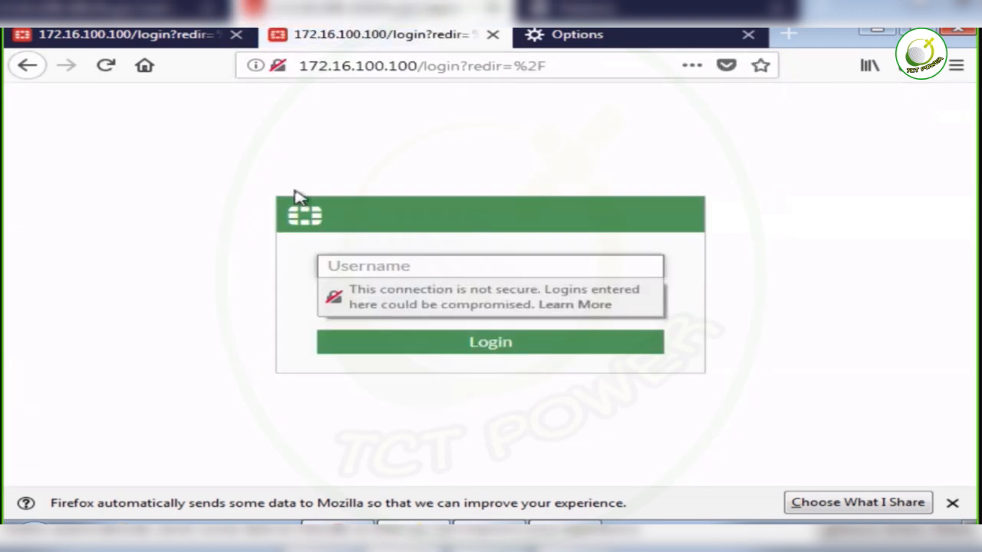
- Try to log in to the FortiGate as admin with the account password, and close the Windows PC console
type("admin")
key("Return")
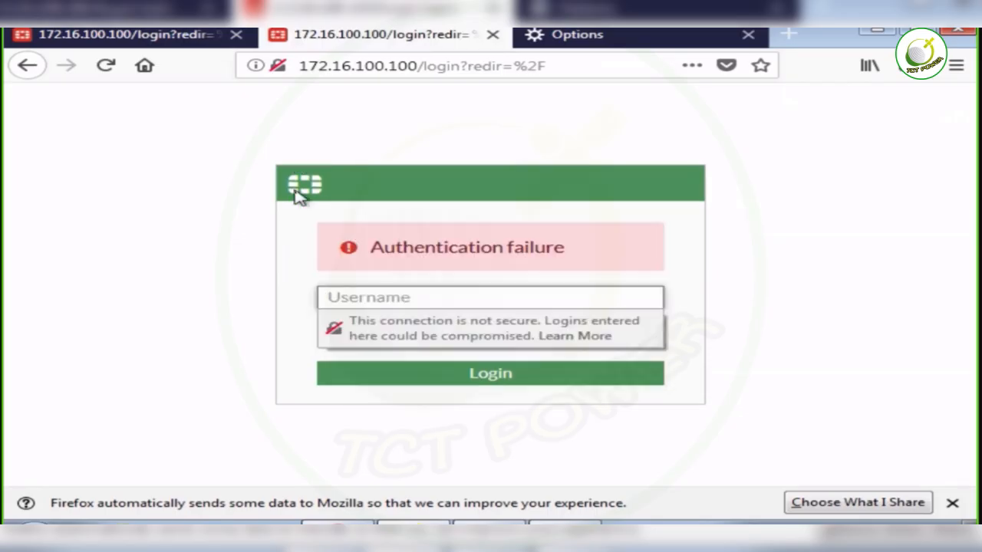
type("admin")
key("Tab")
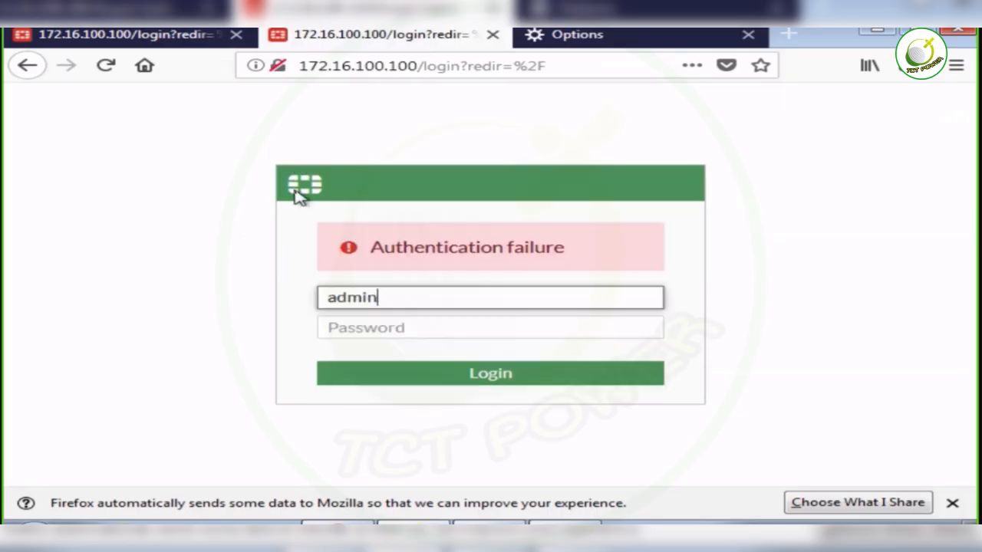
type("adm")
key("BackSpace")
key("BackSpace")
key("BackSpace")
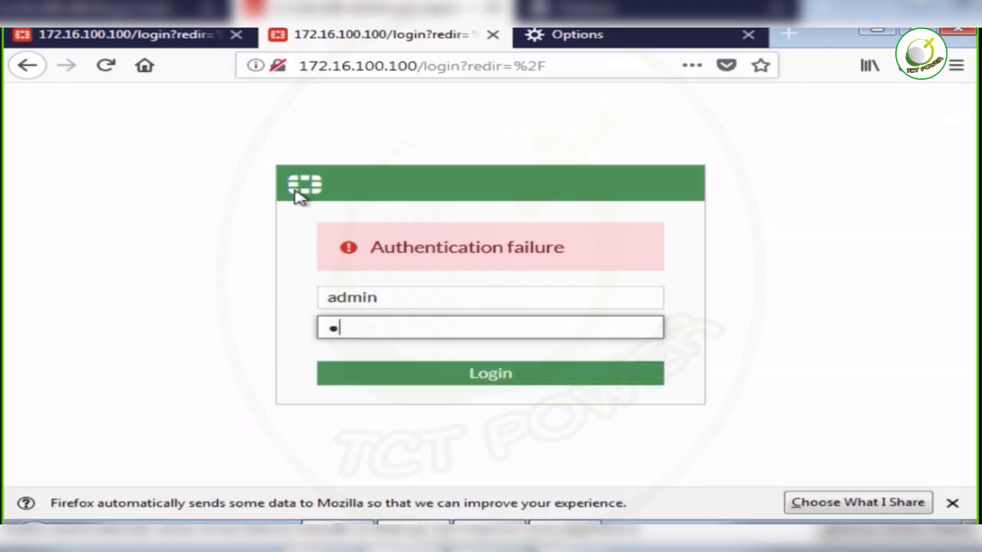
type("admin")
key("Return")
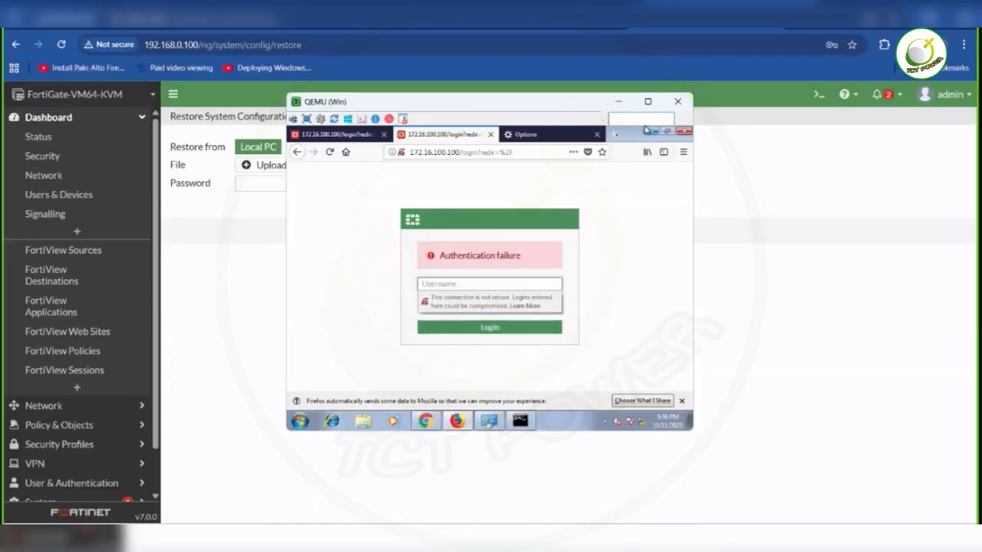
left_click(678, 102)
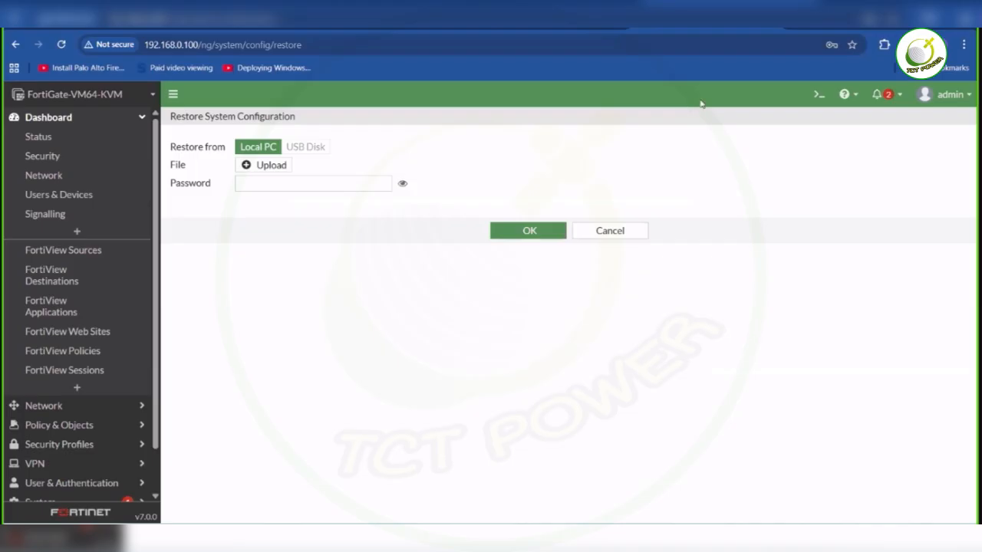
- Open the password change form for the FortiGate admin account and enter the old password
left_click(940, 95)
mouse_move(912, 157)
mouse_move(929, 178)
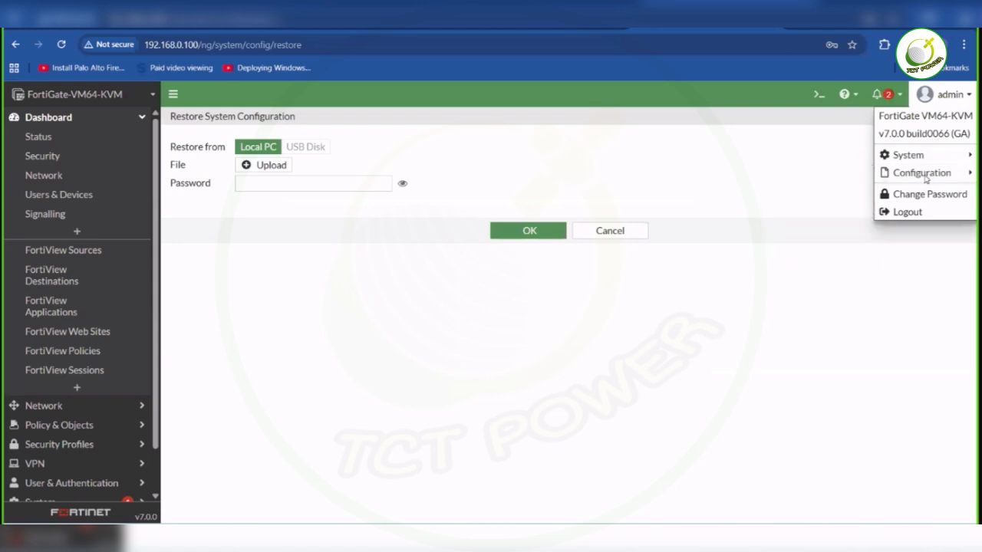
left_click(923, 200)
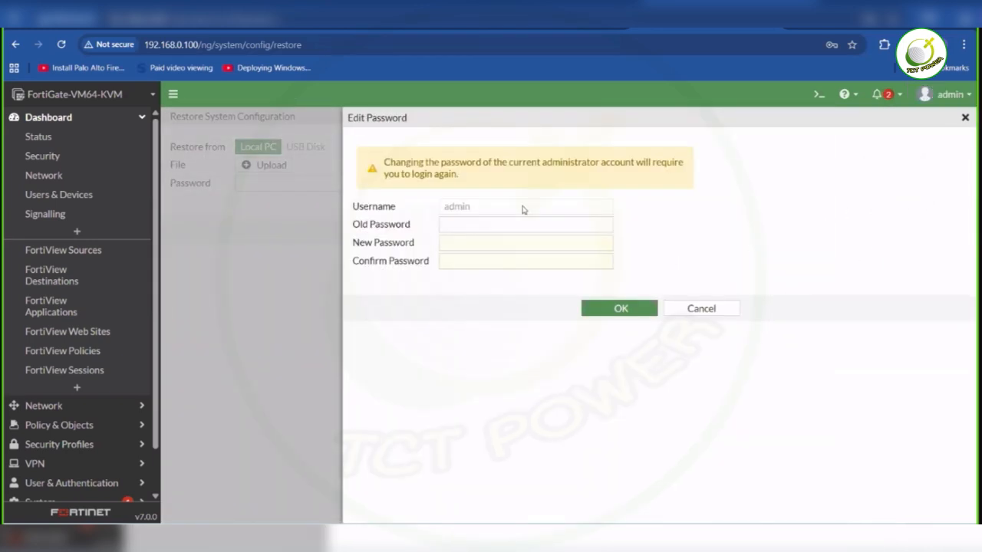
left_click(478, 224)
type("admin")
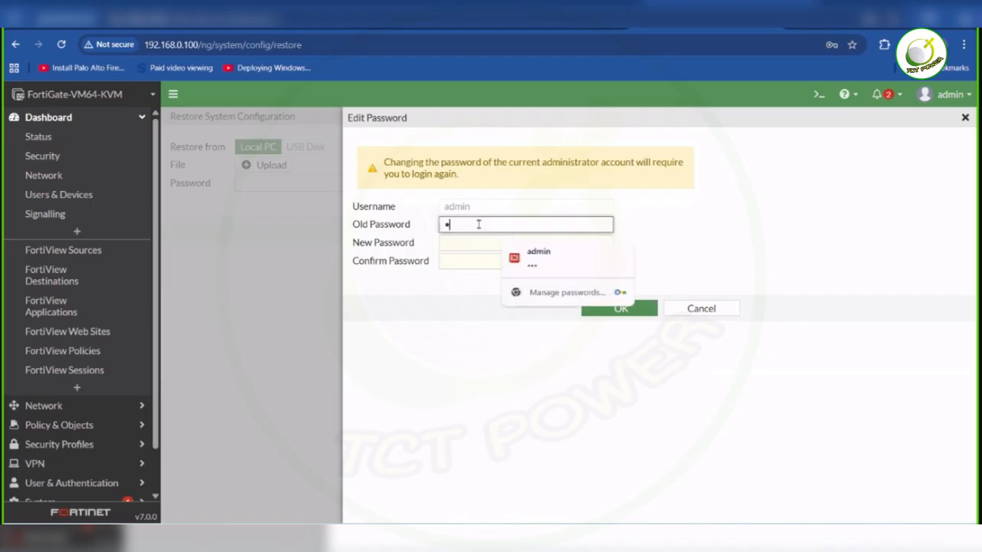
key("Tab")
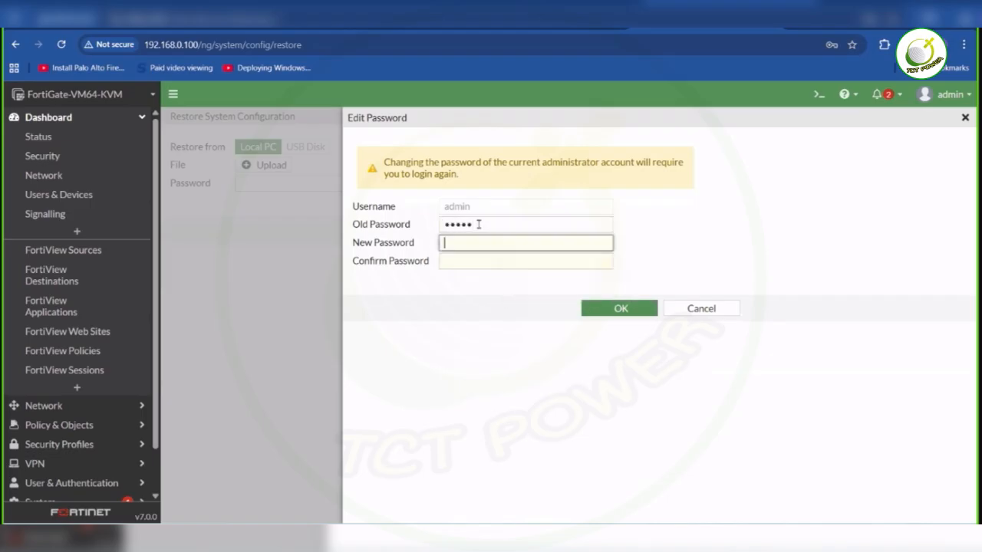
- Enter and confirm the new admin password, apply the change, and decline updating the saved browser password
type("admin")
type("•••")
key("Tab")
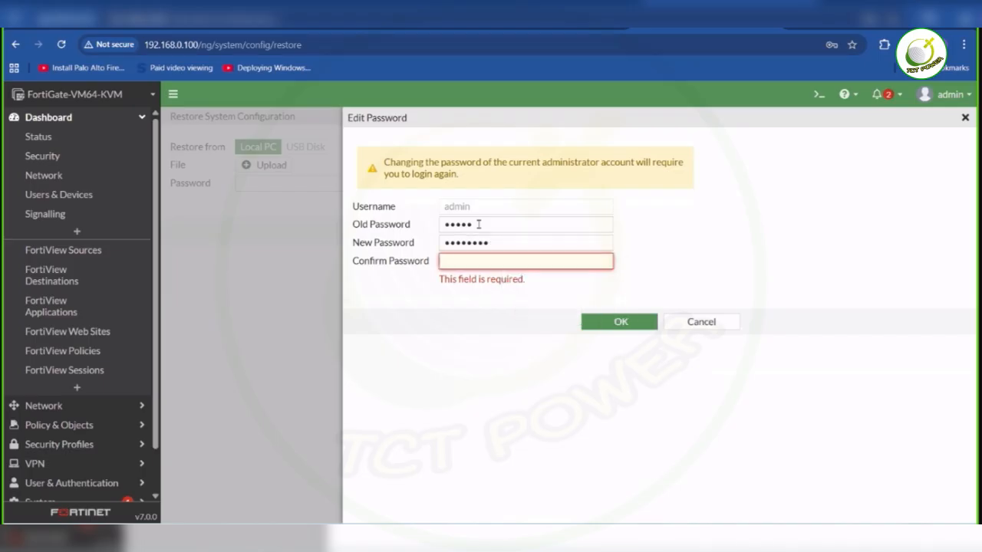
type("admin")
type("•••")
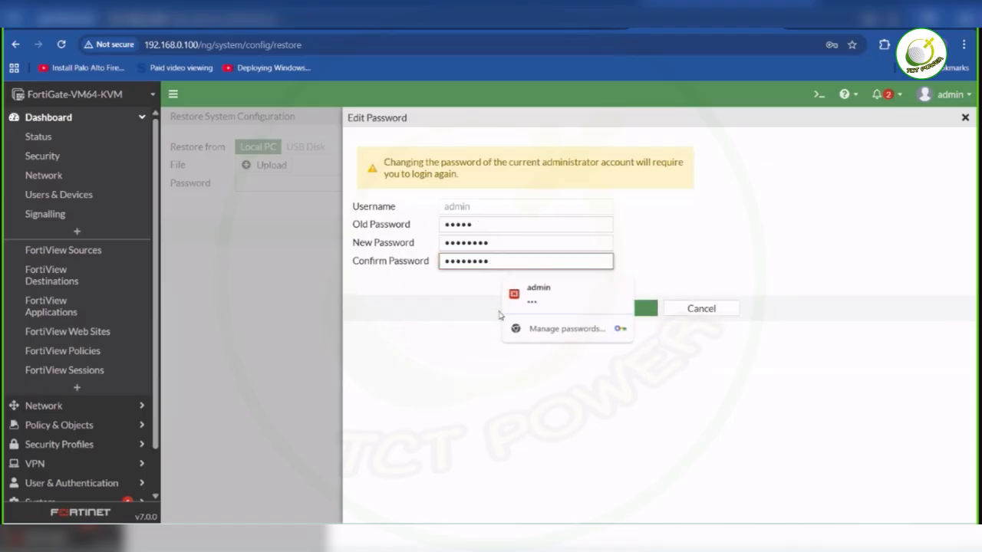
left_click(542, 354)
left_click(620, 309)
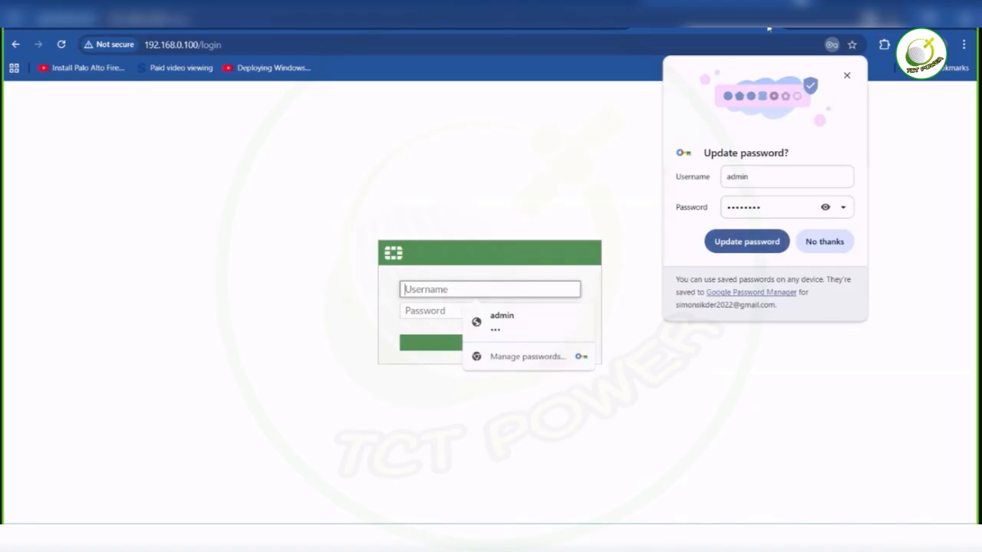
left_click(575, 94)
left_click(838, 243)
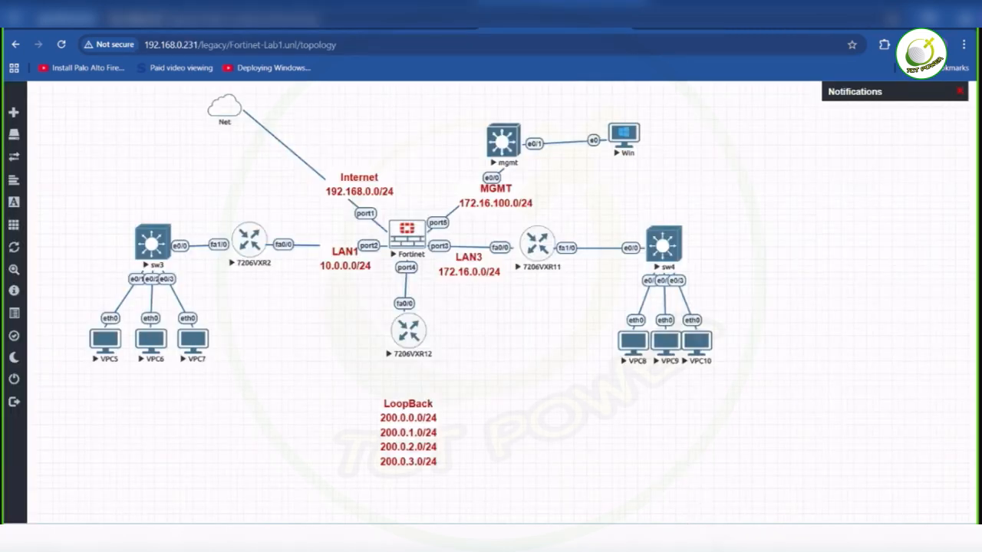
- Open the Win PC console and try to log in to the FortiGate as admin with the new account password
left_click(623, 142)
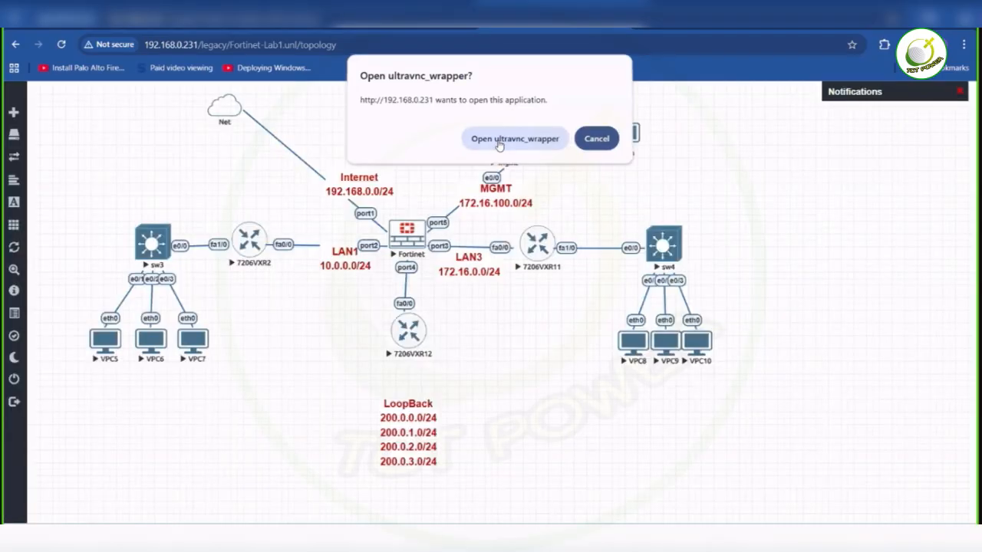
left_click(499, 143)
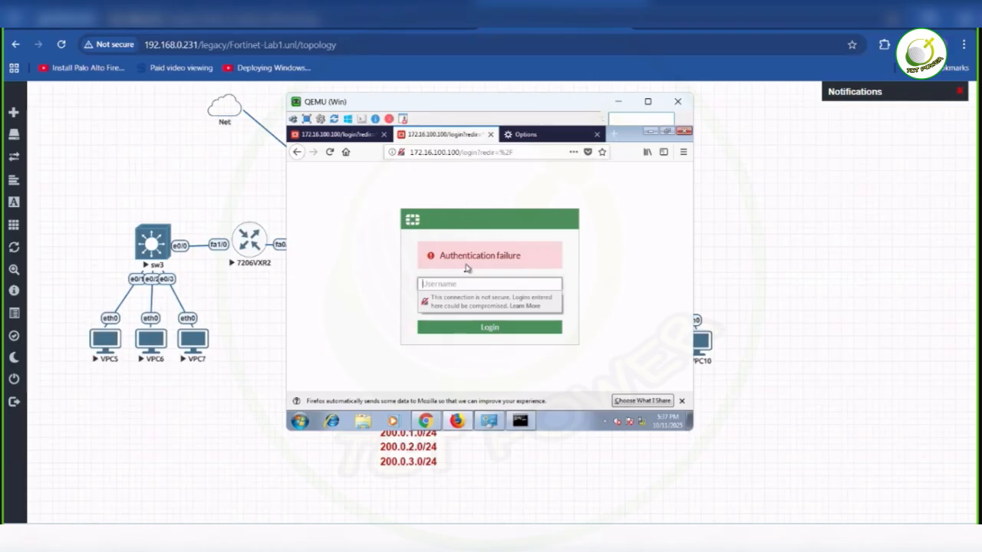
left_click(475, 287)
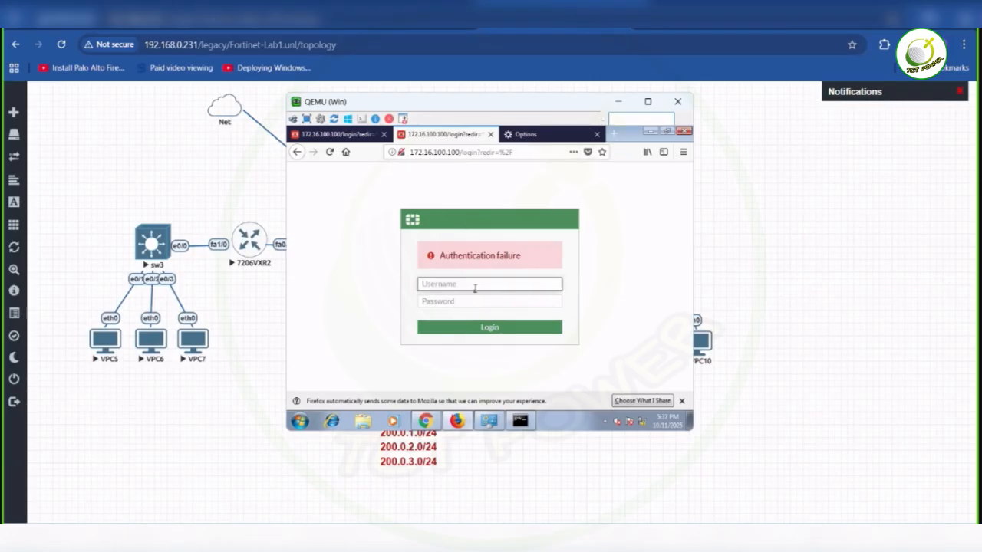
type("admin")
key("Tab")
type("a")
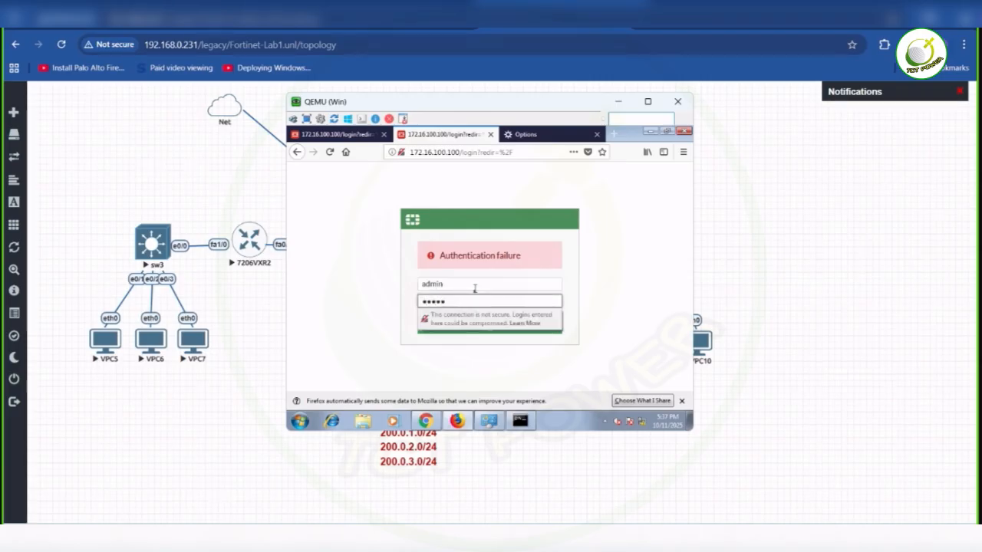
key("Return")
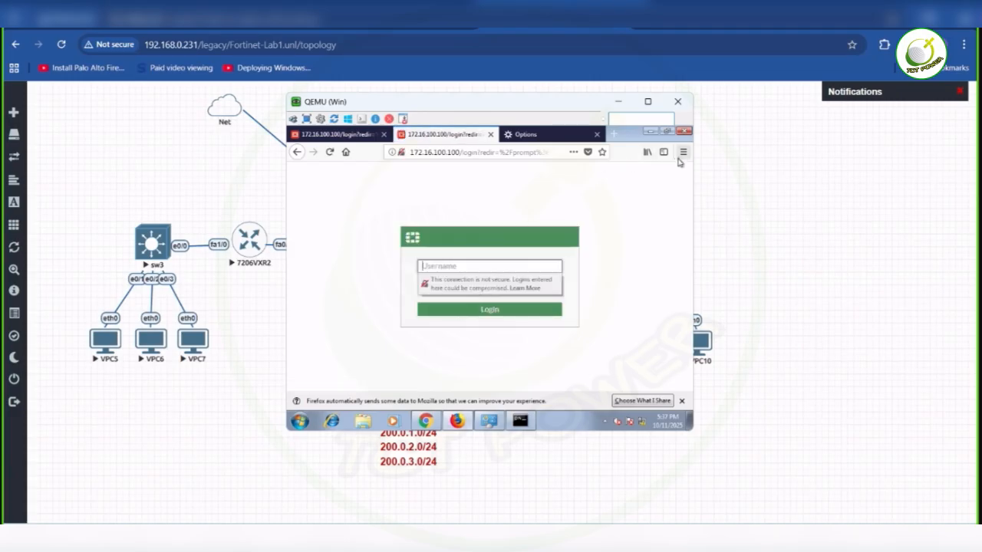
- Open a private Firefox window on the Win PC and load the FortiGate login page at 172.16.100.100
left_click(683, 153)
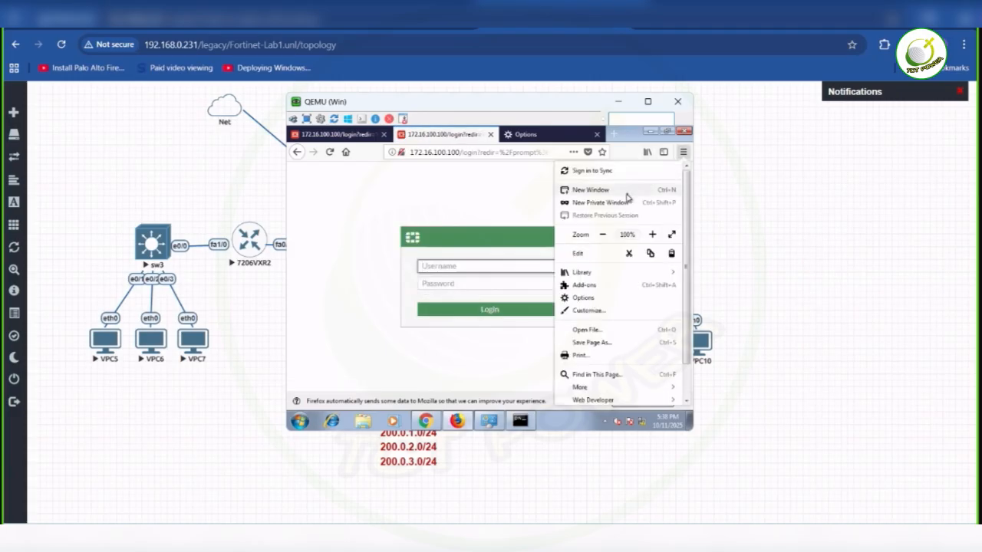
left_click(625, 202)
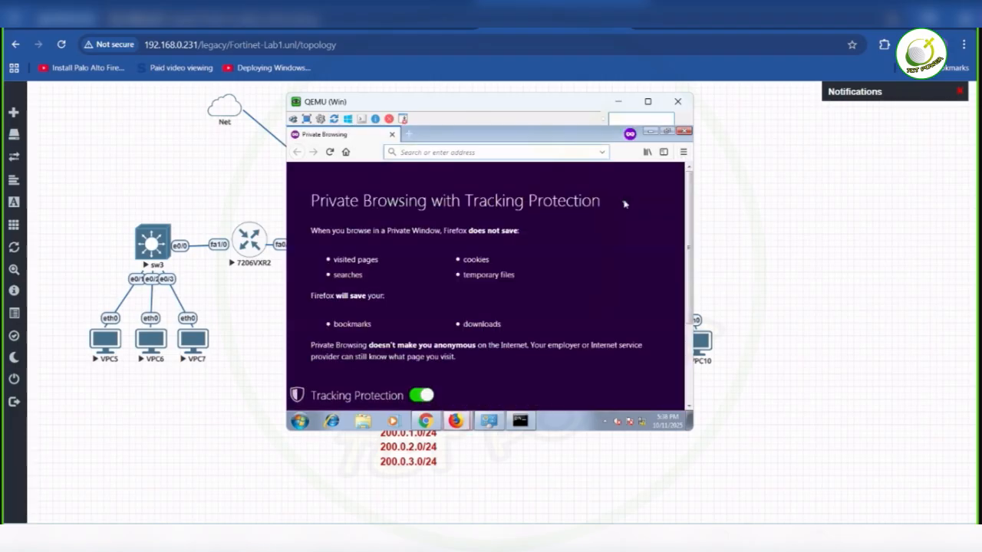
type("172.16.100.100/")
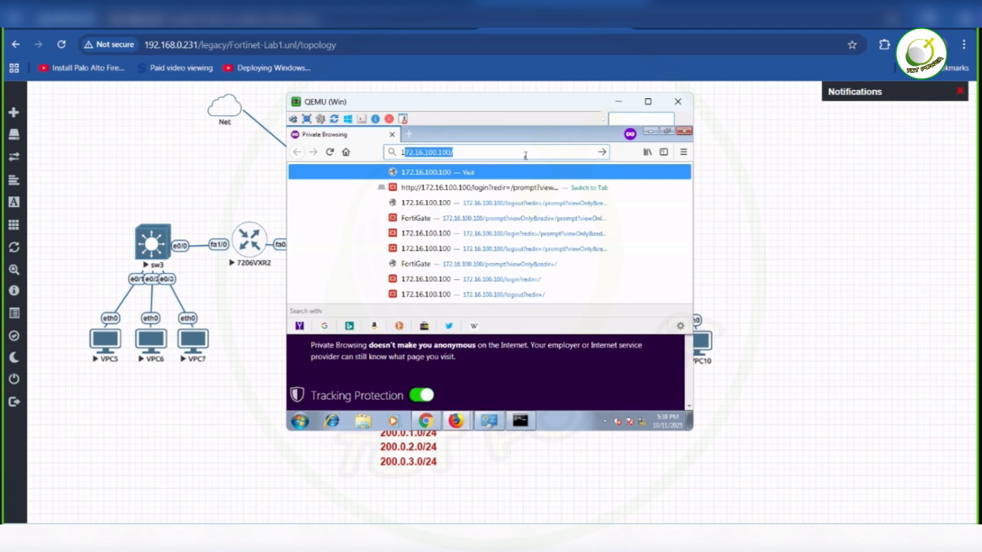
key("Return")
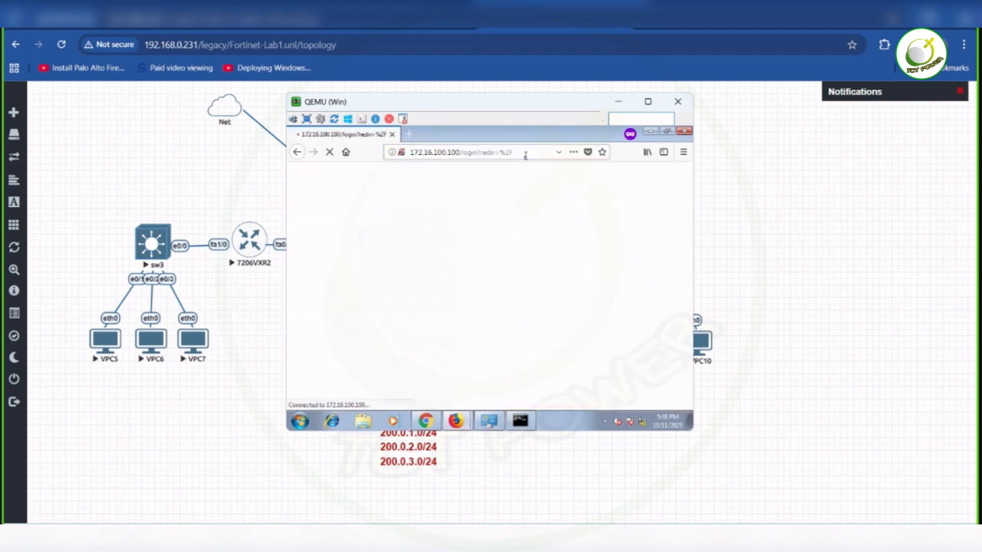
- Try to log in to the FortiGate as admin with the account password, and close the Win PC console
type("admin")
key("Tab")
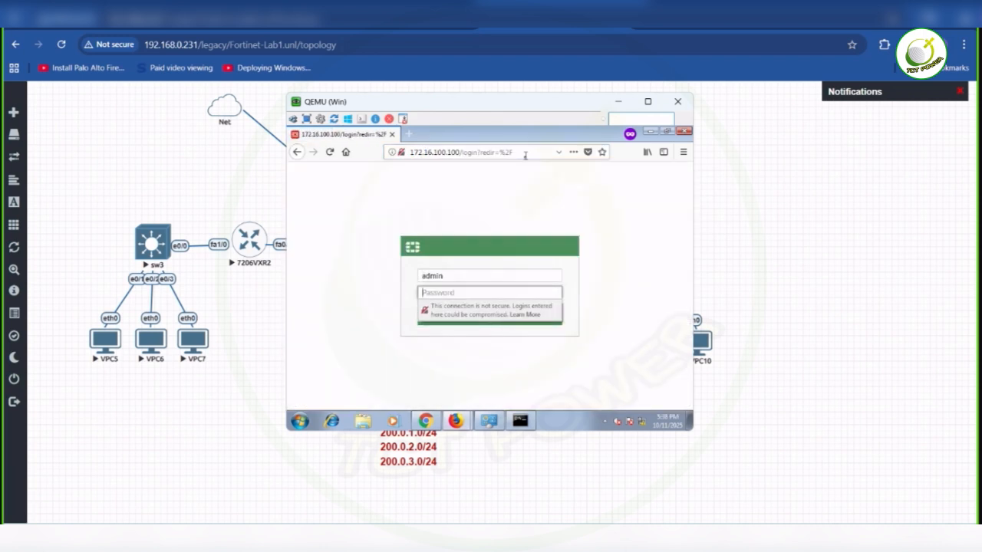
type("a")
key("Return")
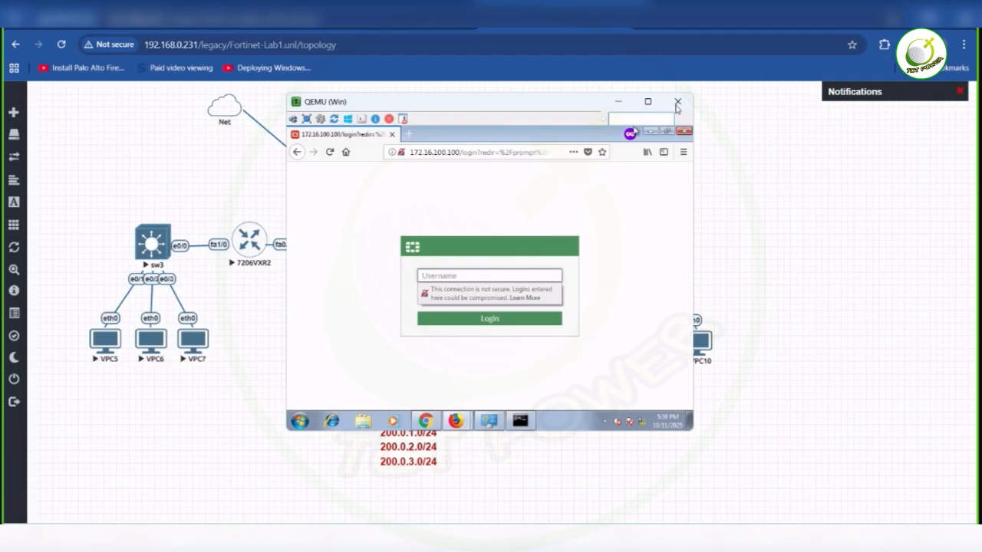
left_click(678, 103)
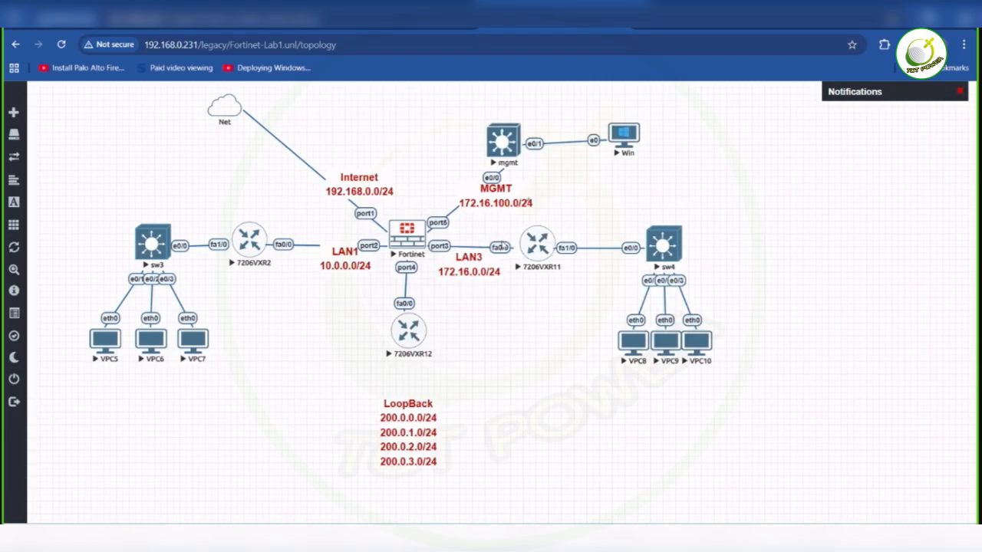
- Load the FortiGate login page at 192.168.0.100 in a new host browser tab
key("ctrl+t")
type("19")
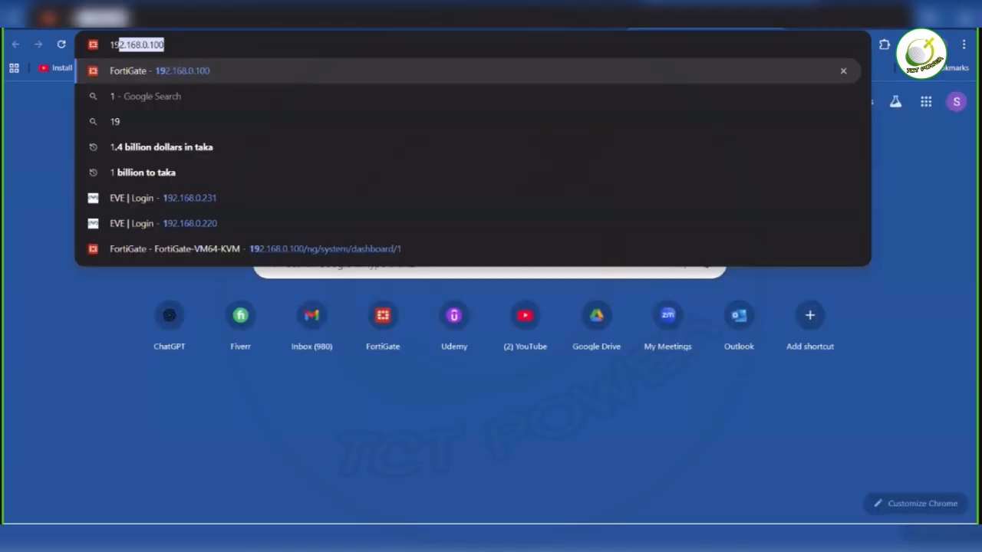
type("2")
key("Return")
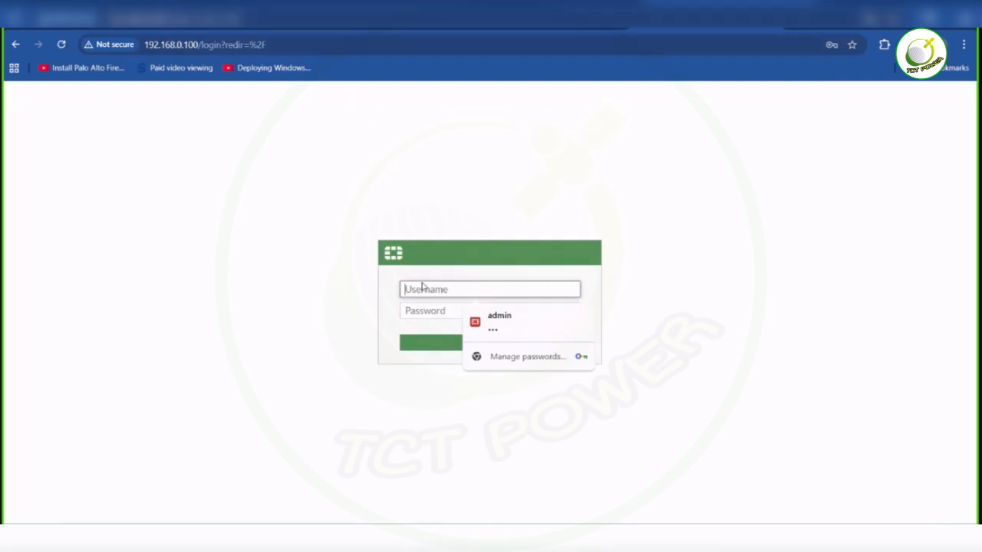
- Log in to the FortiGate as admin with the account password, decline updating the saved password, and postpone the FortiGate setup
type("admin")
key("Tab")
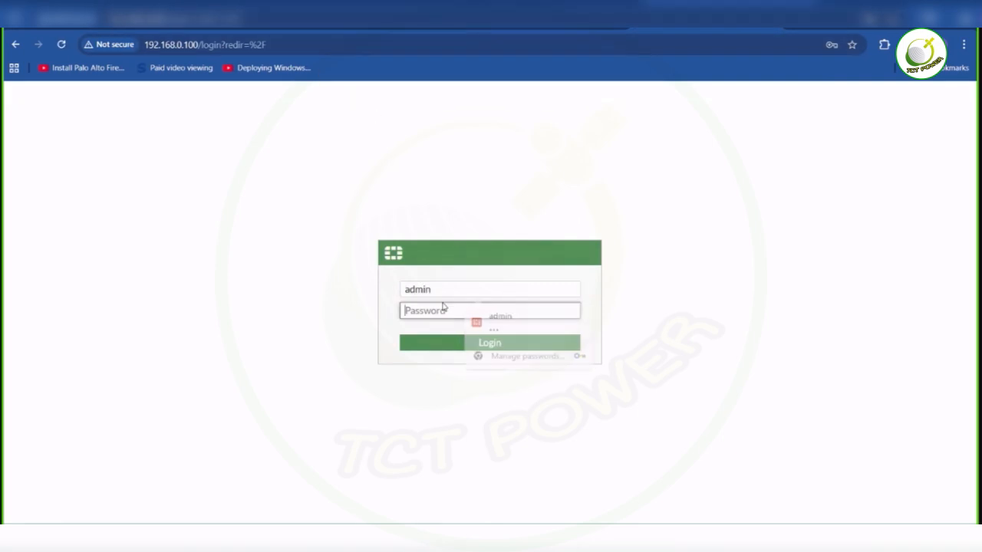
type("•")
key("BackSpace")
type("•••••••")
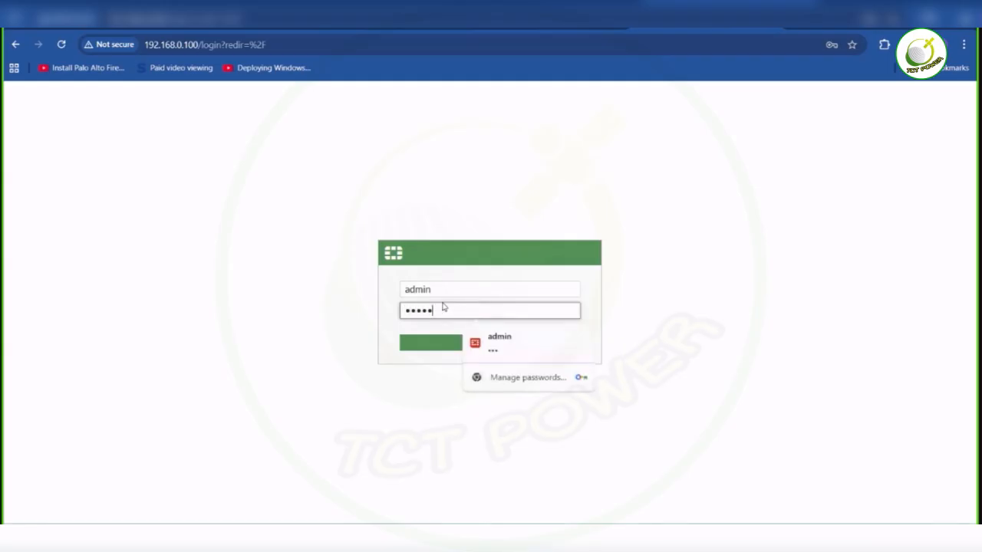
key("Return")
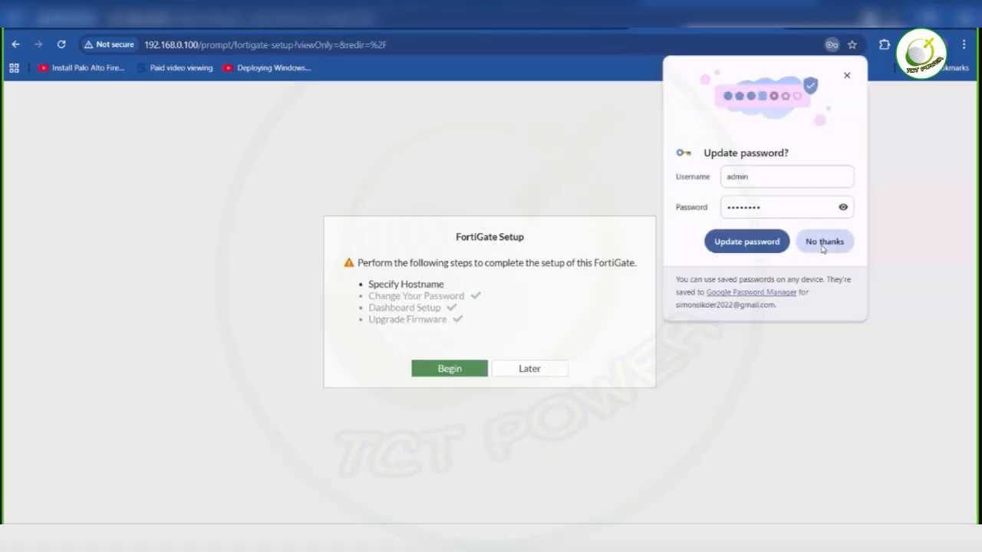
left_click(823, 242)
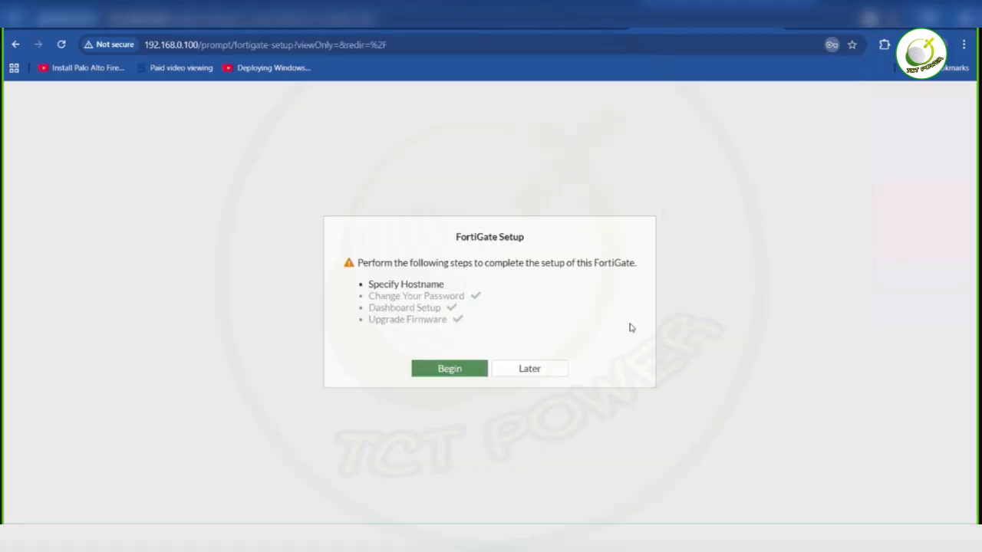
left_click(561, 371)
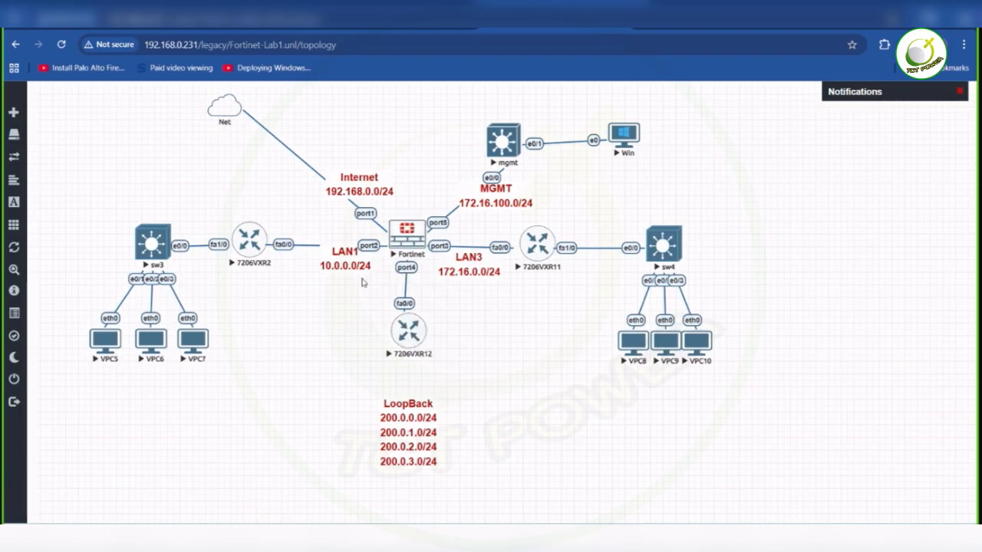
- Move router 7206VXR12 slightly down and place a duplicate of the LAN3 172.16.0.0/24 label on its link to Fortinet port4
left_click_drag(411, 341, 411, 353)
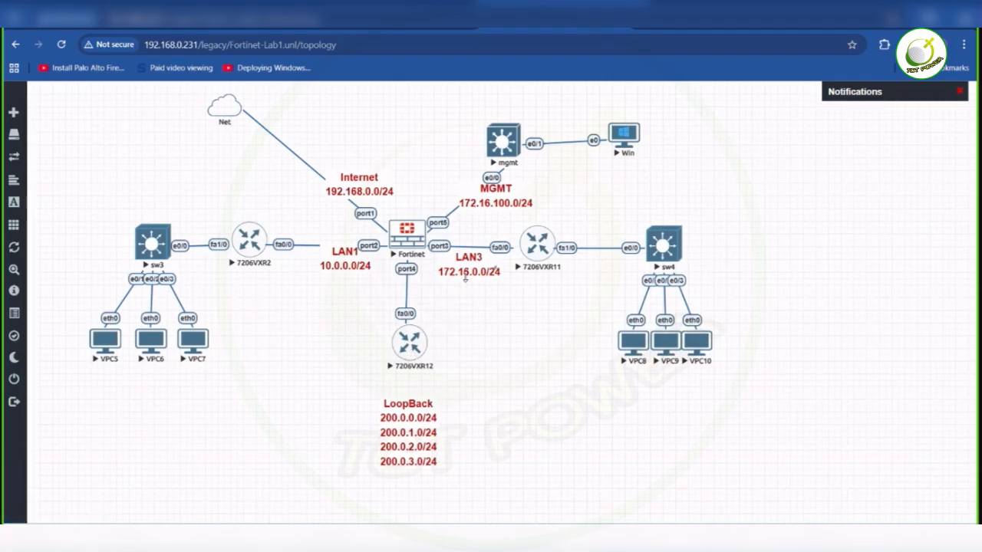
right_click(463, 275)
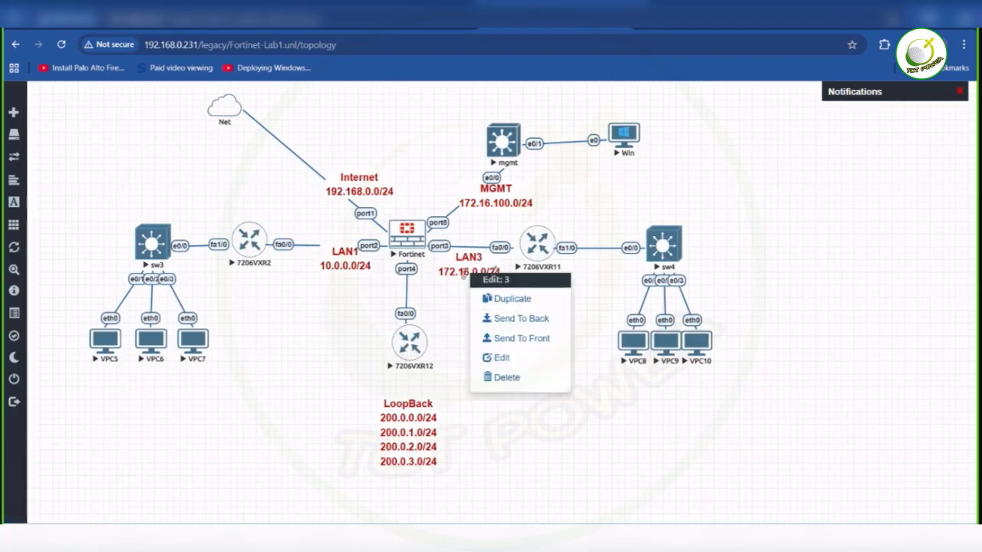
left_click(499, 300)
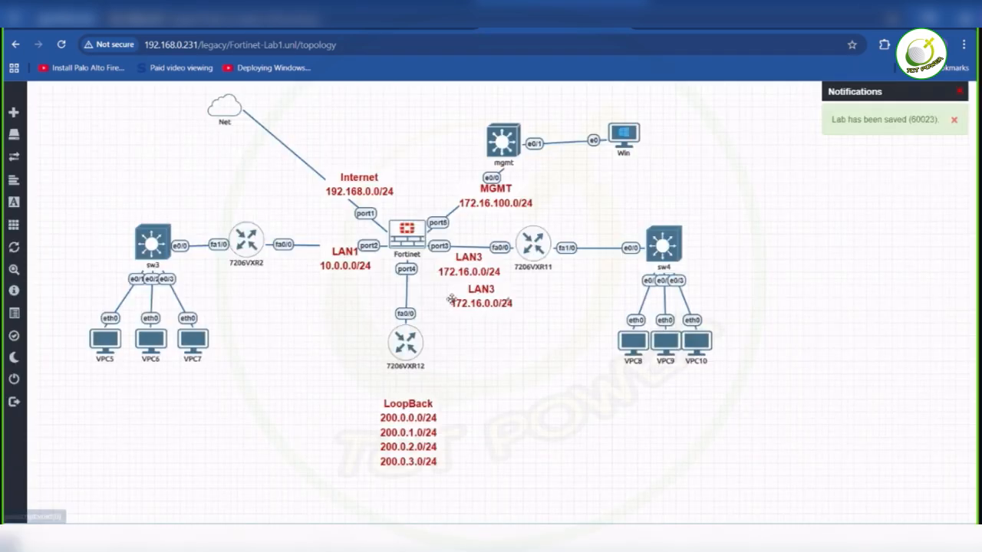
left_click_drag(481, 298, 410, 294)
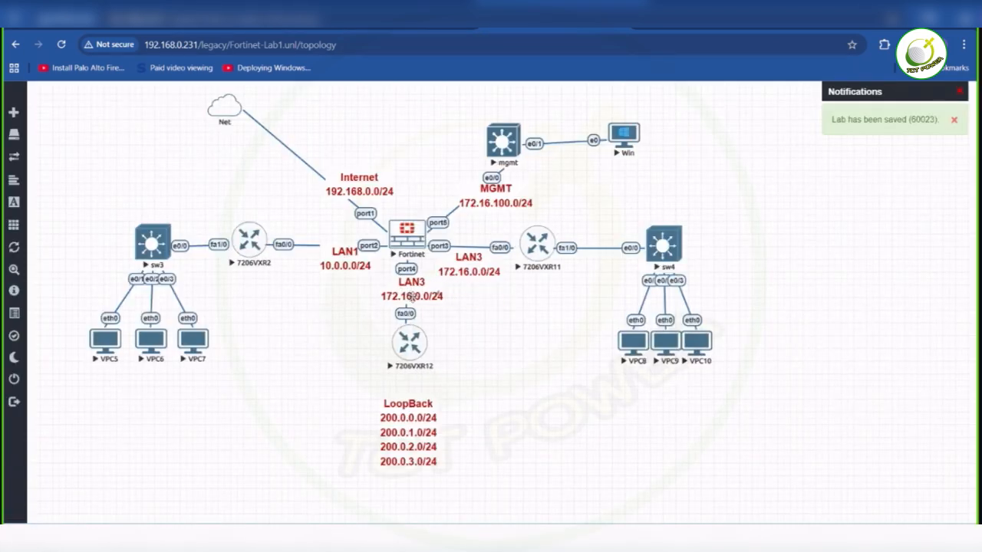
- Change the network address in the duplicated label below Fortinet port4 to 172.16.20.0/24
double_click(415, 297)
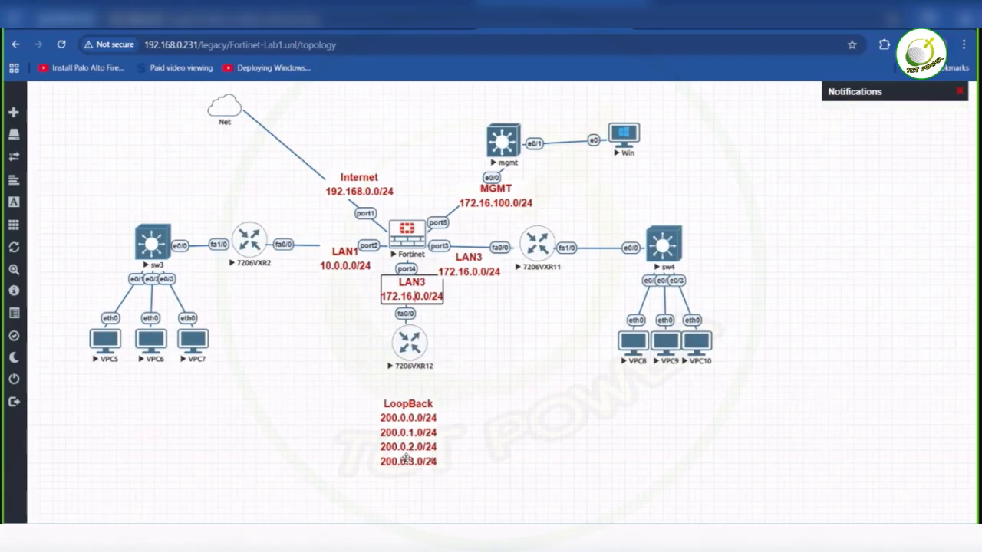
type("2")
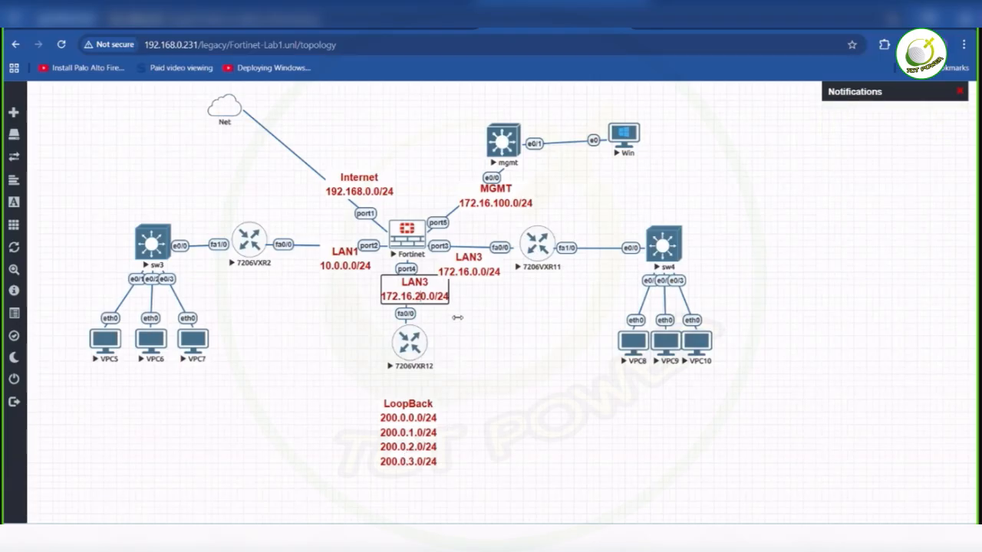
left_click(478, 274)
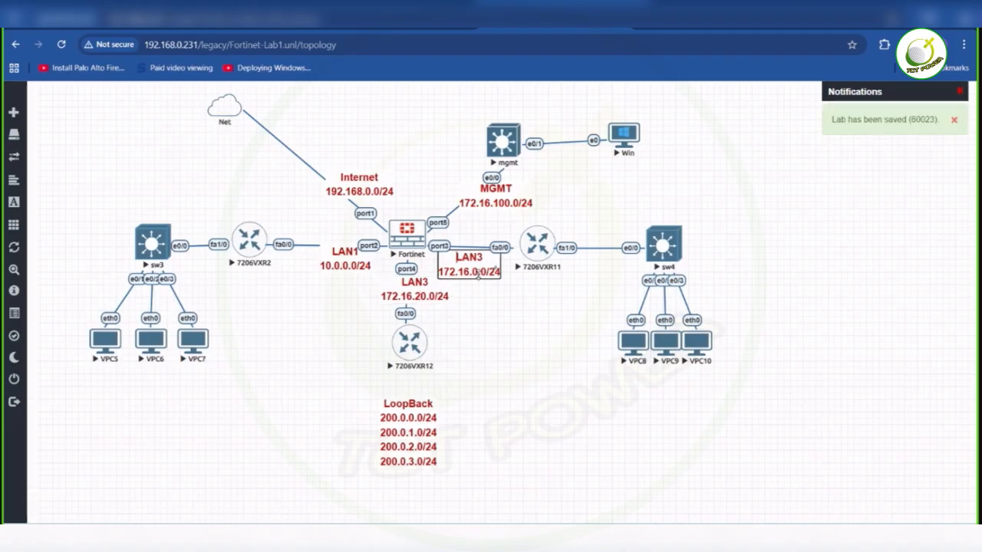
- Change the network address in the original LAN3 label between Fortinet port3 and 7206VXR11 to 172.16.10.0/24
left_click(476, 274)
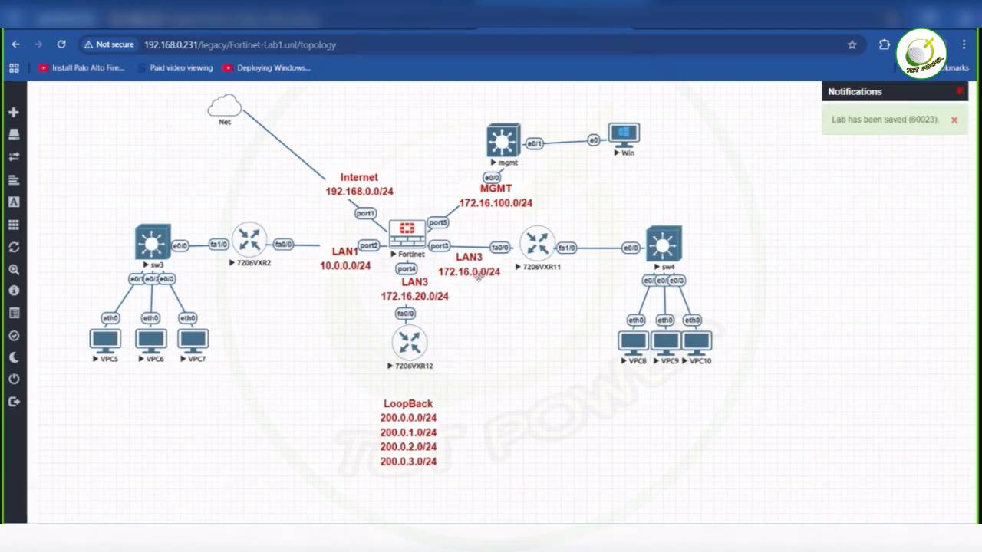
left_click(478, 274)
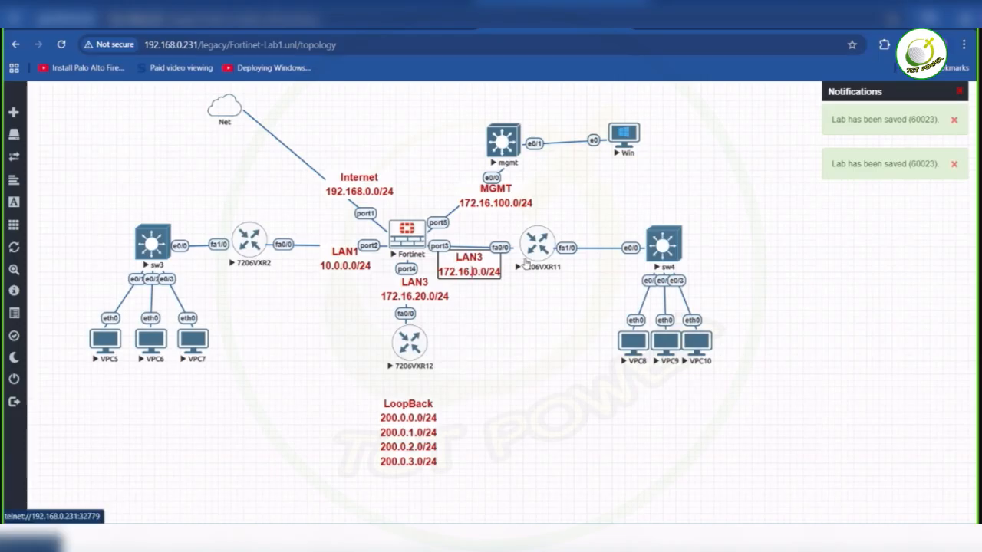
type("1")
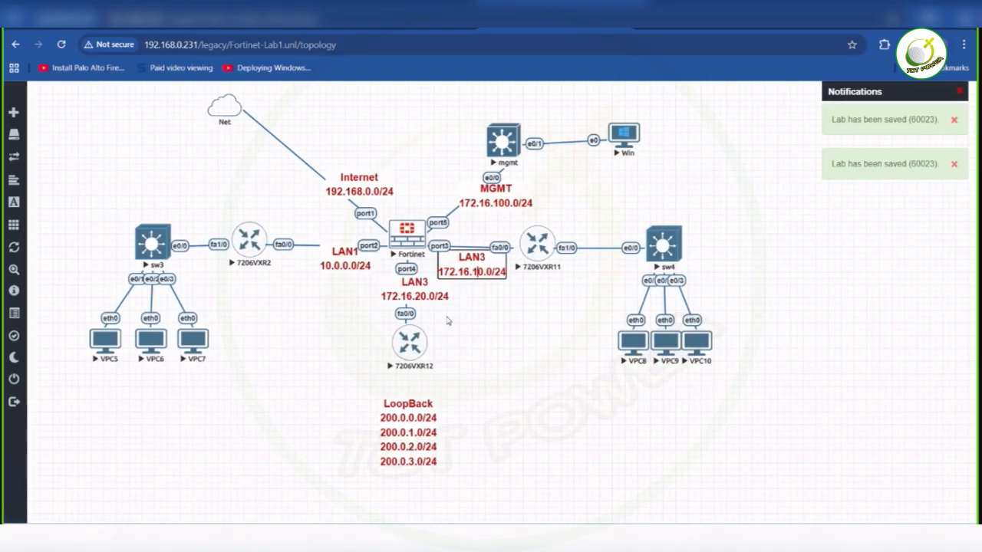
left_click(451, 322)
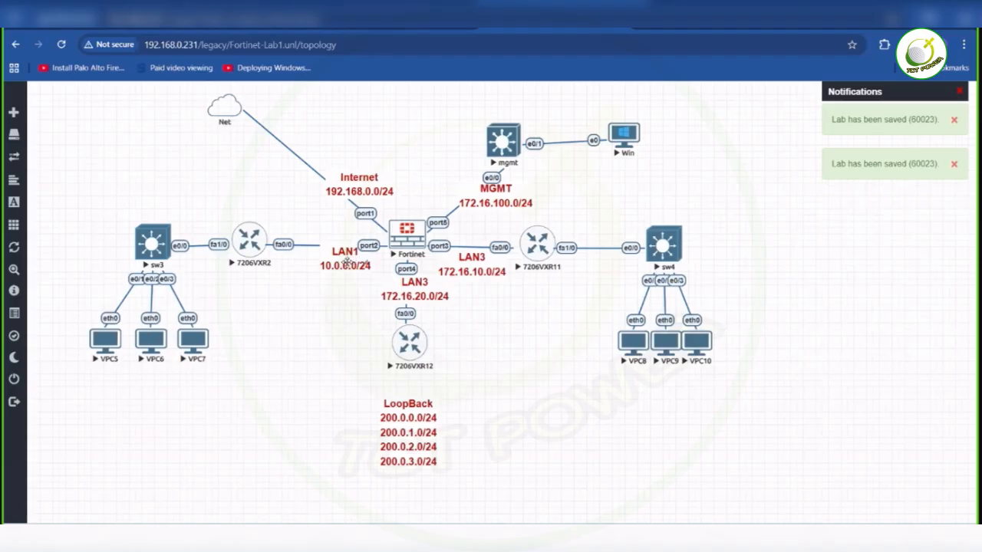
- Change the network address in the LAN1 label between 7206VXR2 and Fortinet port2 to 172.16.30.0/24
double_click(347, 264)
left_click(356, 270)
double_click(356, 270)
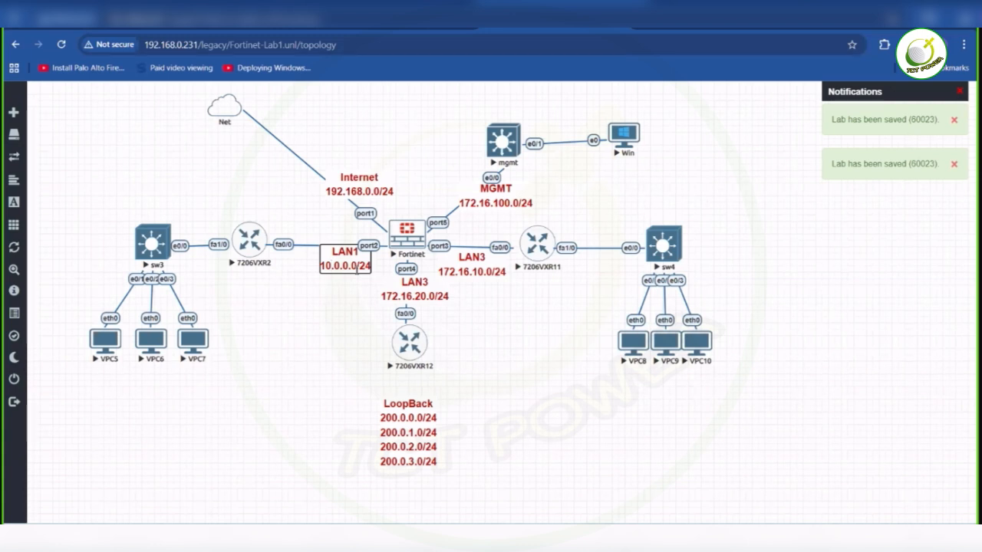
key("BackSpace")
key("BackSpace")
key("BackSpace")
key("BackSpace")
key("BackSpace")
key("BackSpace")
key("BackSpace")
type("72.16.")
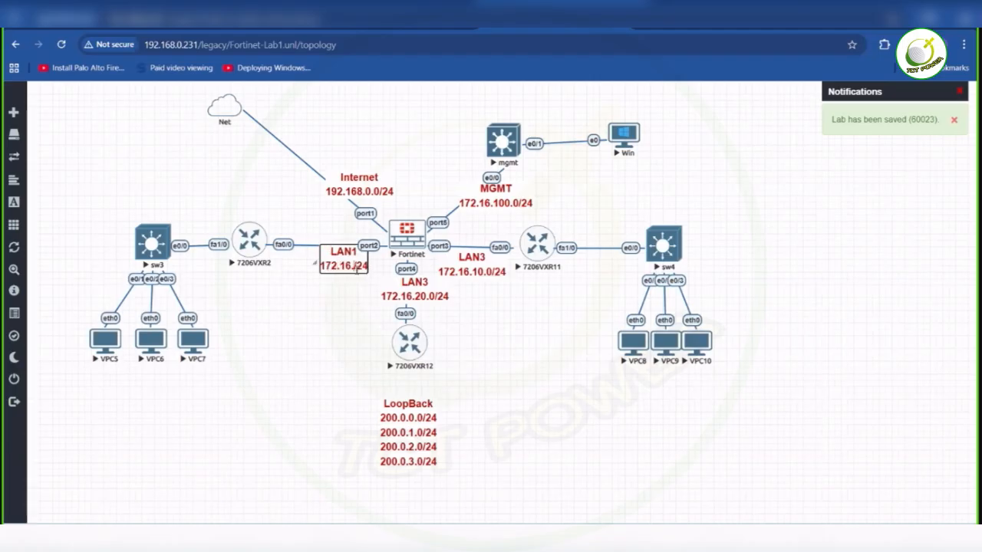
type("3")
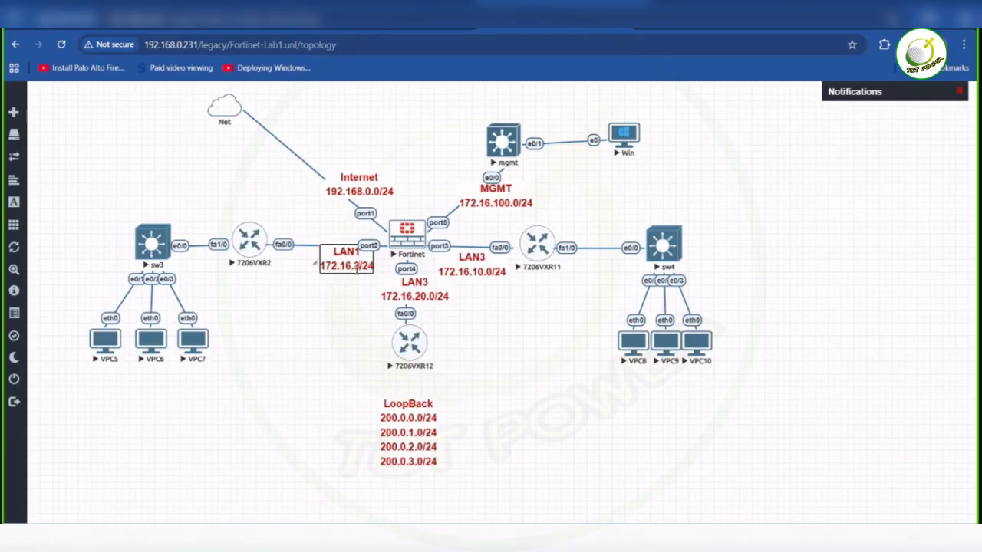
type("0.0")
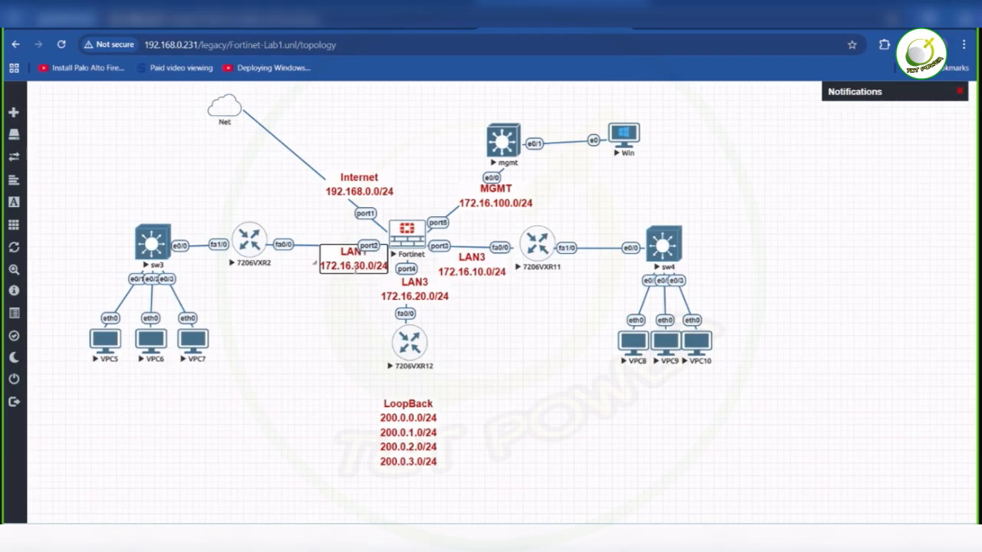
left_click(303, 344)
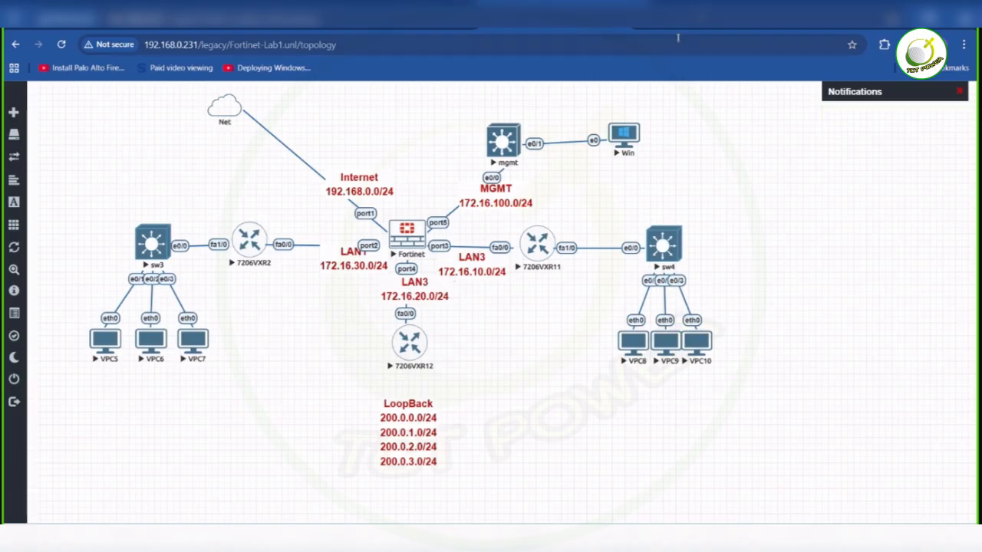
- Switch to the FortiGate web interface and open the list of network interfaces
left_click(702, 24)
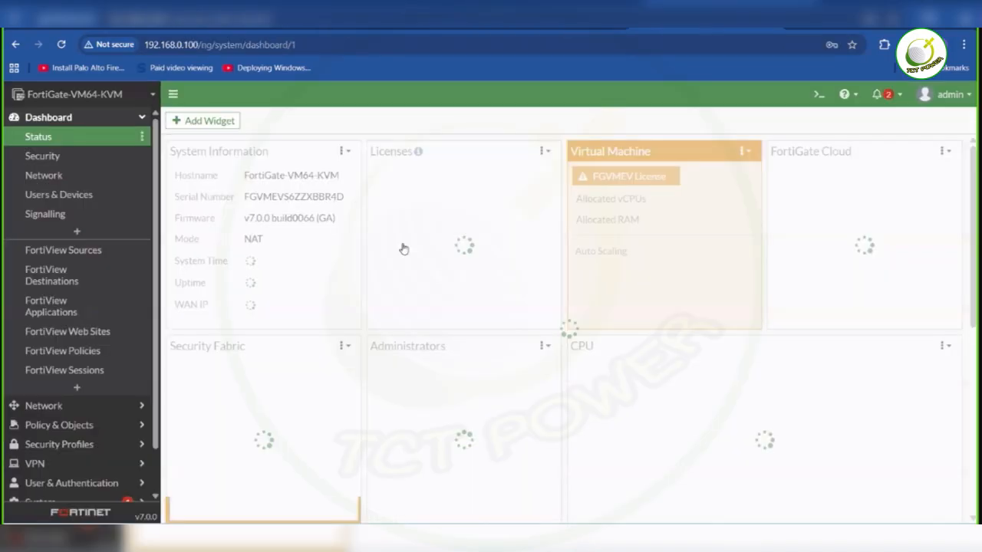
left_click(83, 177)
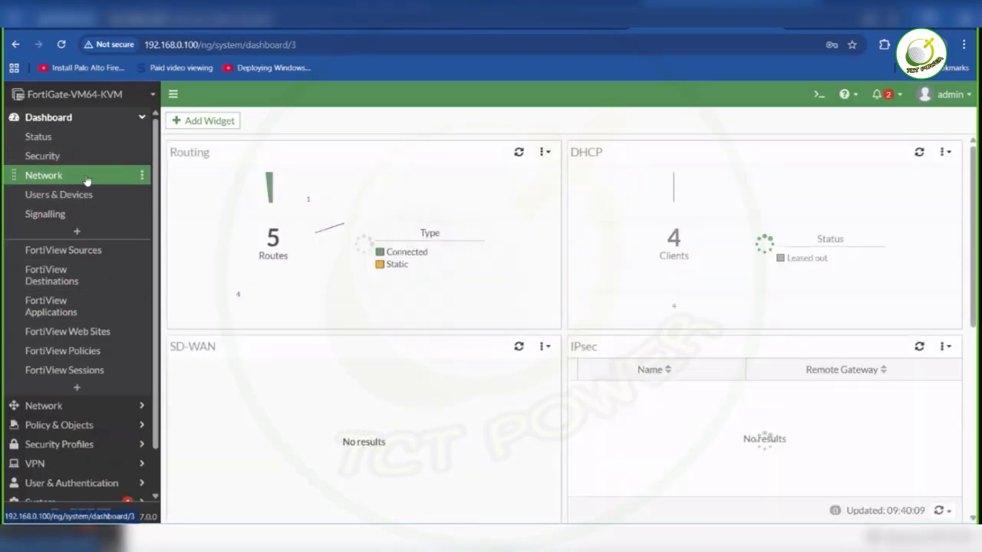
left_click(102, 407)
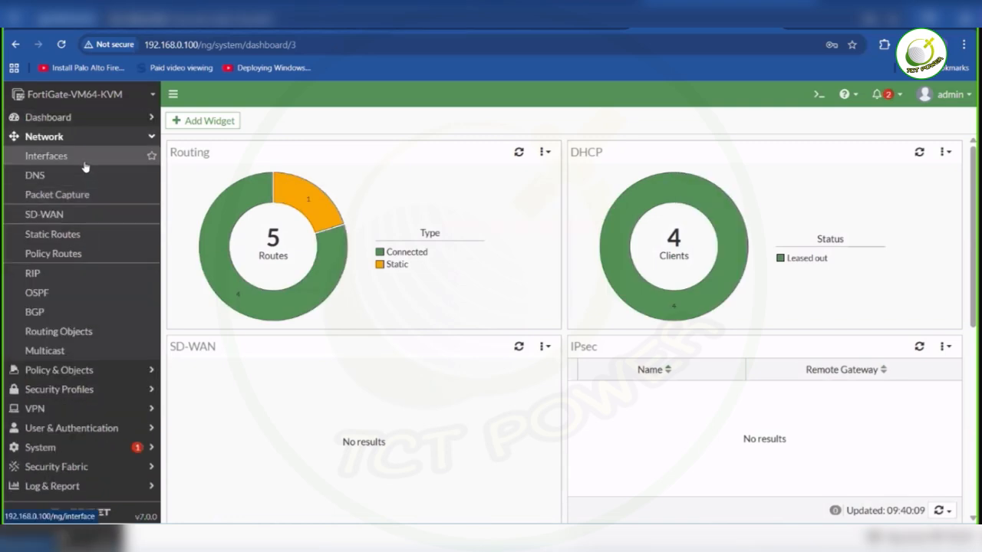
left_click(84, 165)
mouse_move(236, 399)
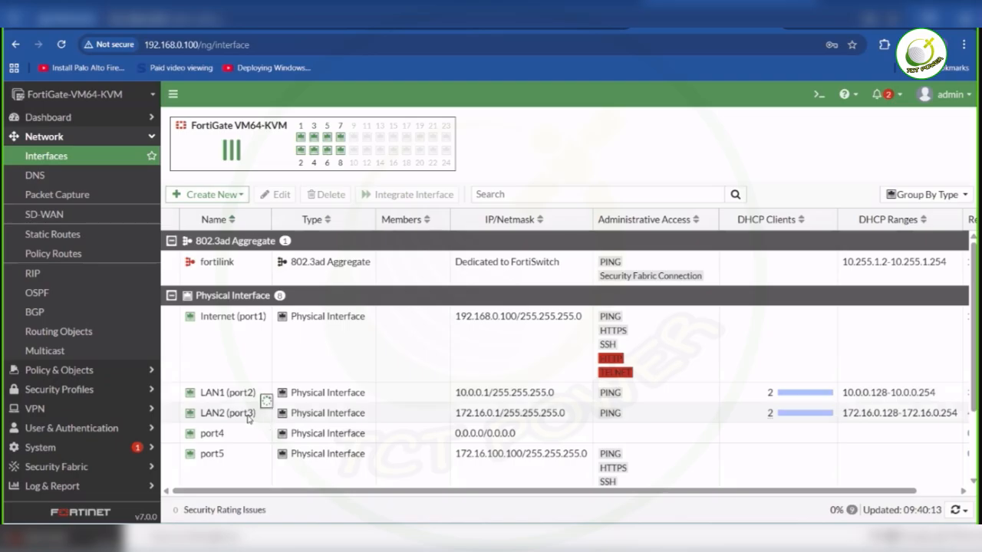
mouse_move(253, 420)
- Edit interface LAN2 (port3) and set its IP/Netmask to 172.16.10.1/255.255.255.0
double_click(476, 419)
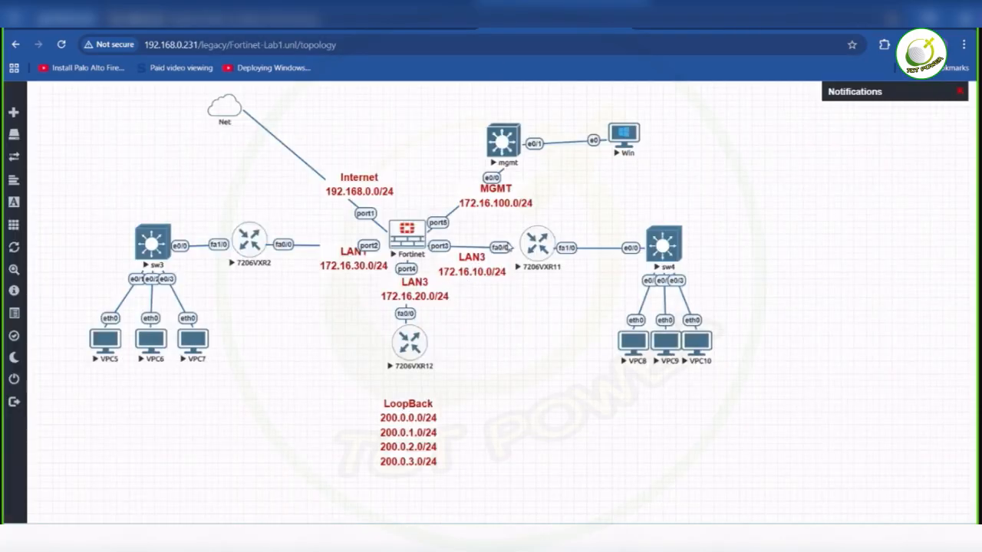
left_click(702, 25)
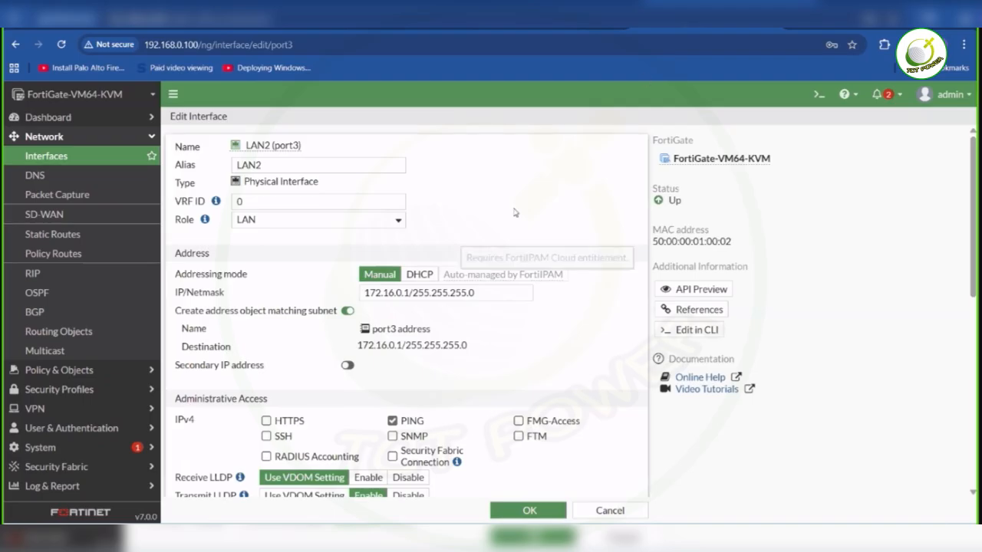
left_click(398, 295)
type("1")
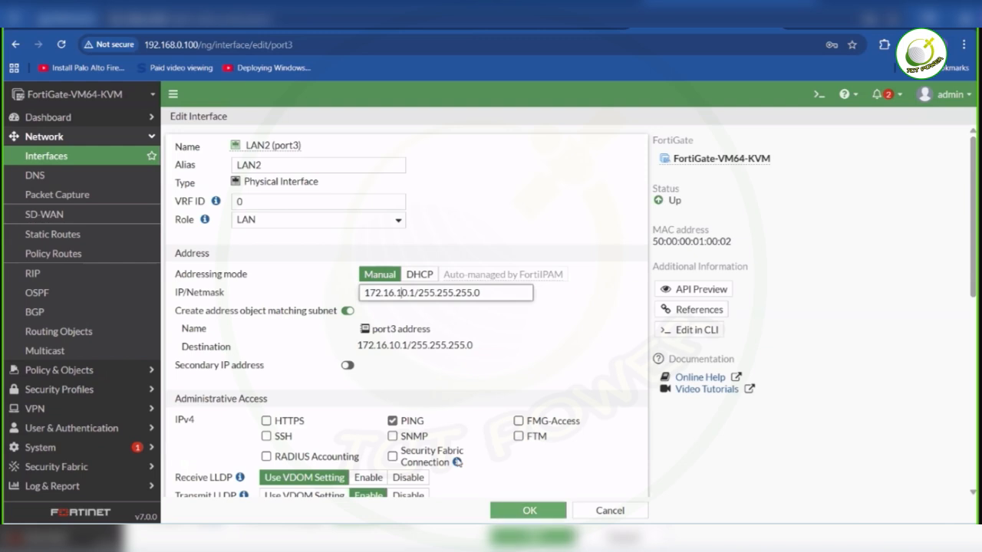
- Set the DHCP address range of LAN2 (port3) to 172.16.10.128-172.16.10.254 and save the interface
scroll(458, 463, "down", 3)
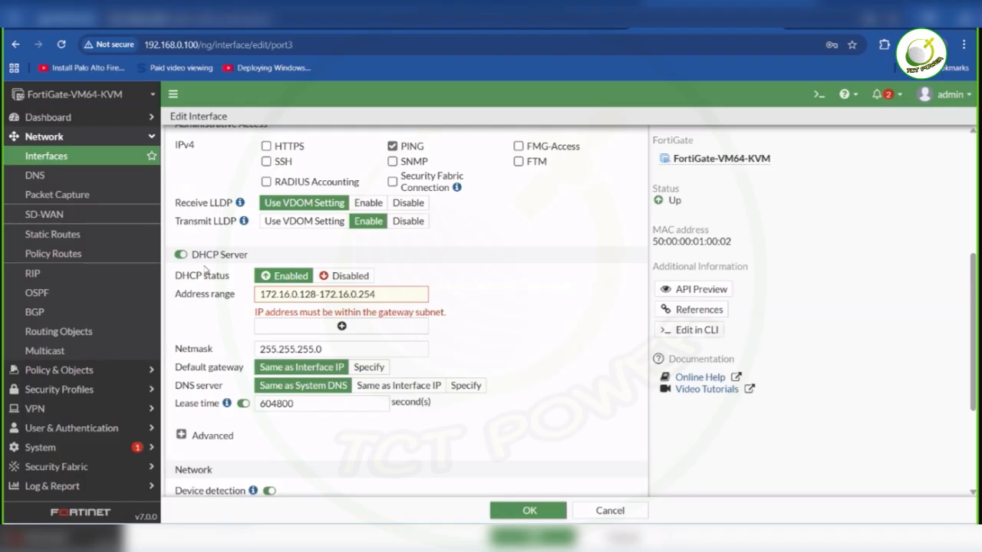
left_click(293, 295)
type("16.")
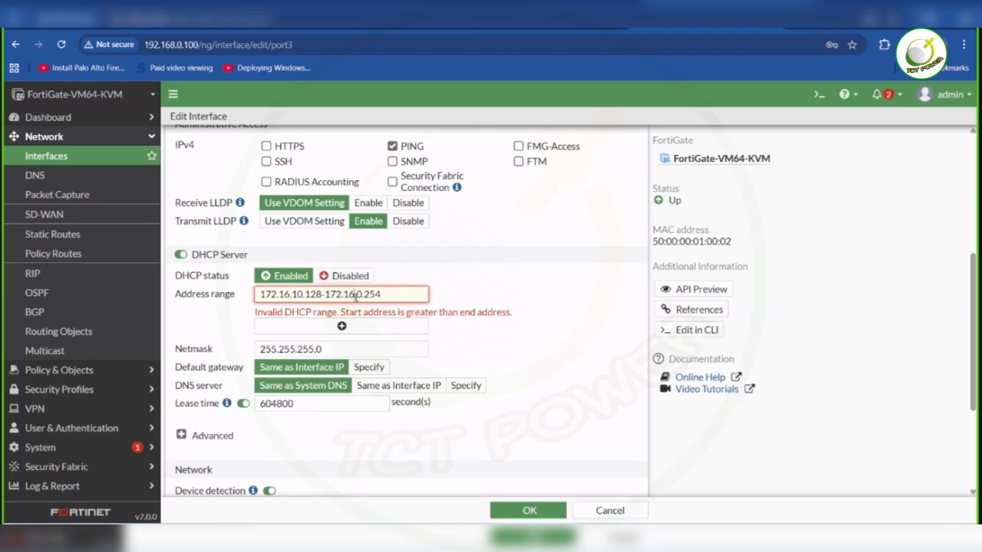
type("1")
key("Return")
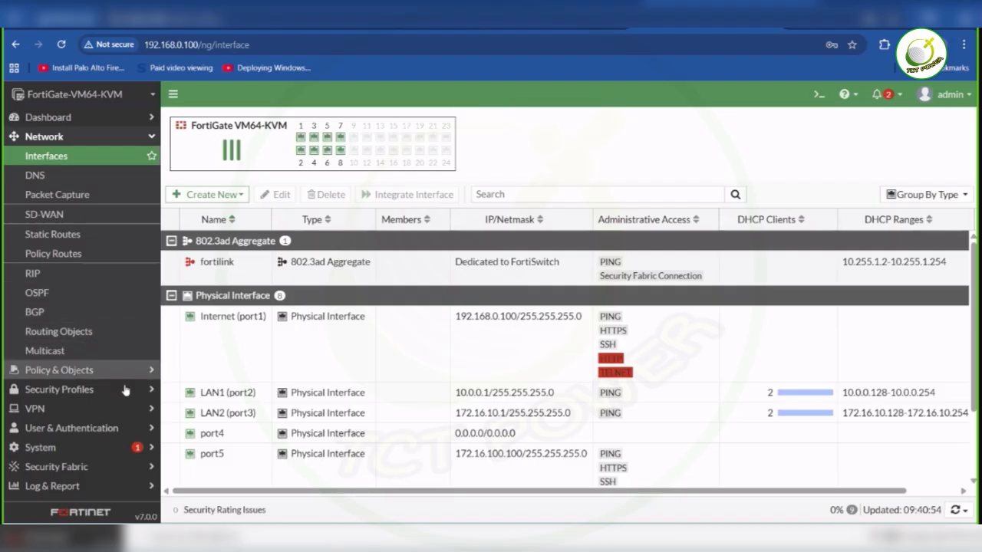
- Edit interface LAN1 (port2) and set its IP/Netmask to 172.16.30.1/255.255.255.0
double_click(245, 401)
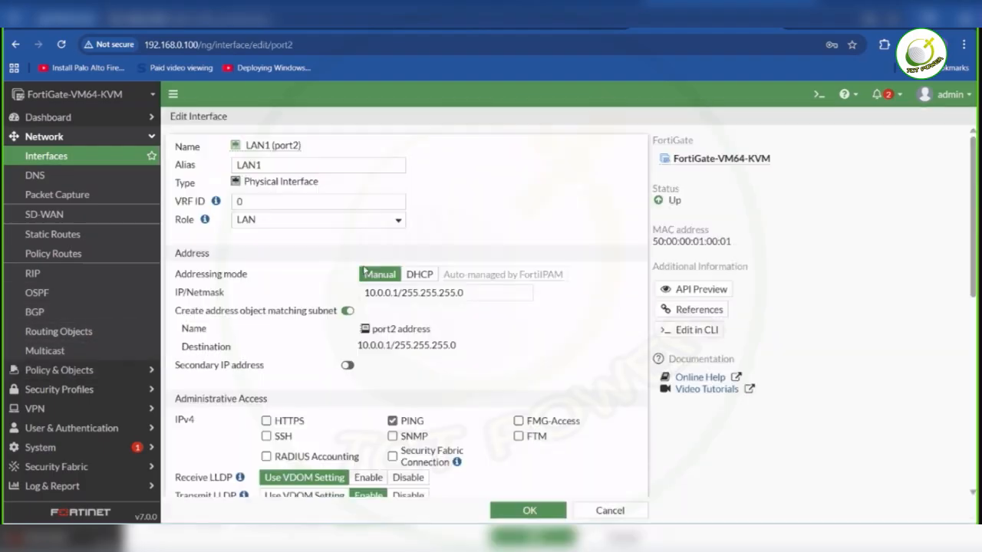
left_click(394, 293)
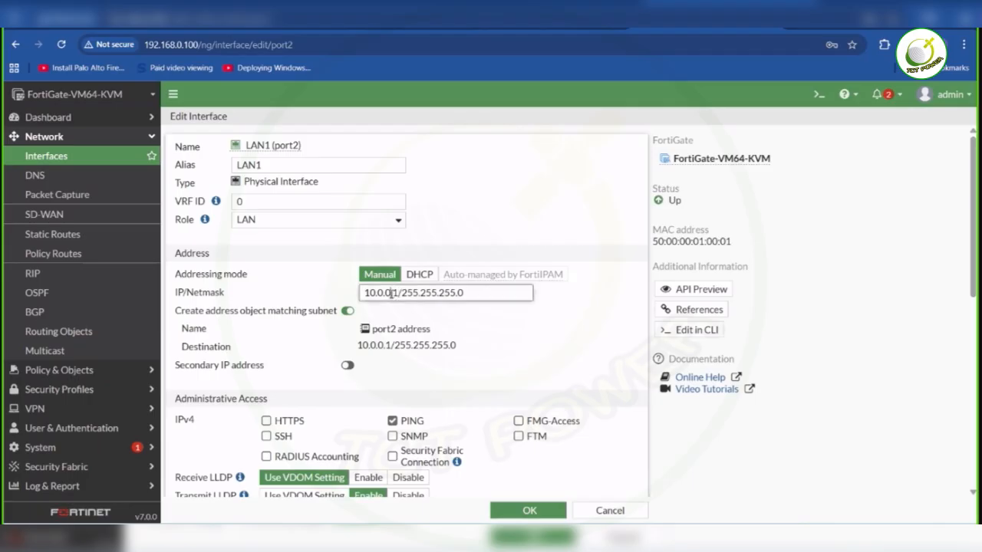
key("BackSpace")
key("BackSpace")
key("BackSpace")
key("BackSpace")
key("BackSpace")
type("72.16.")
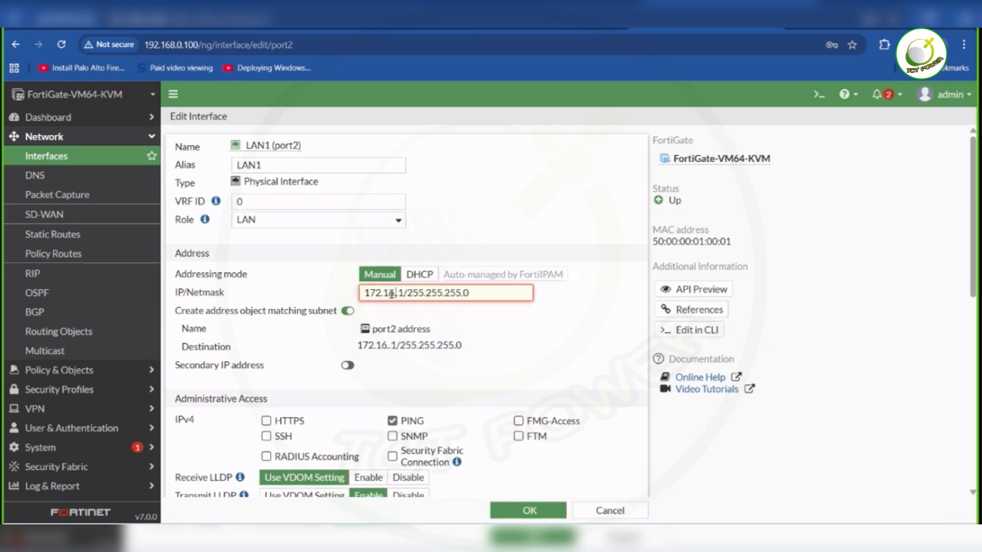
type("30")
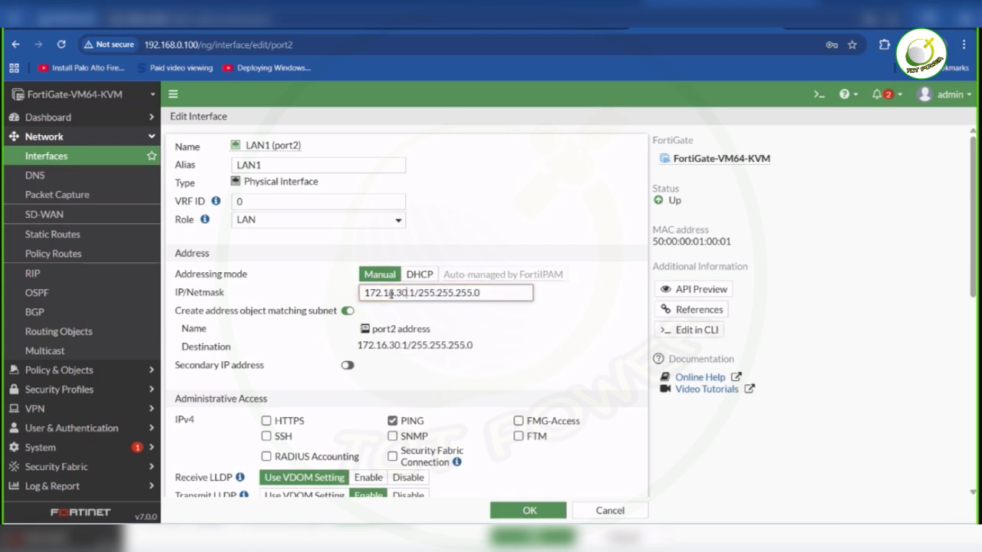
left_click(517, 380)
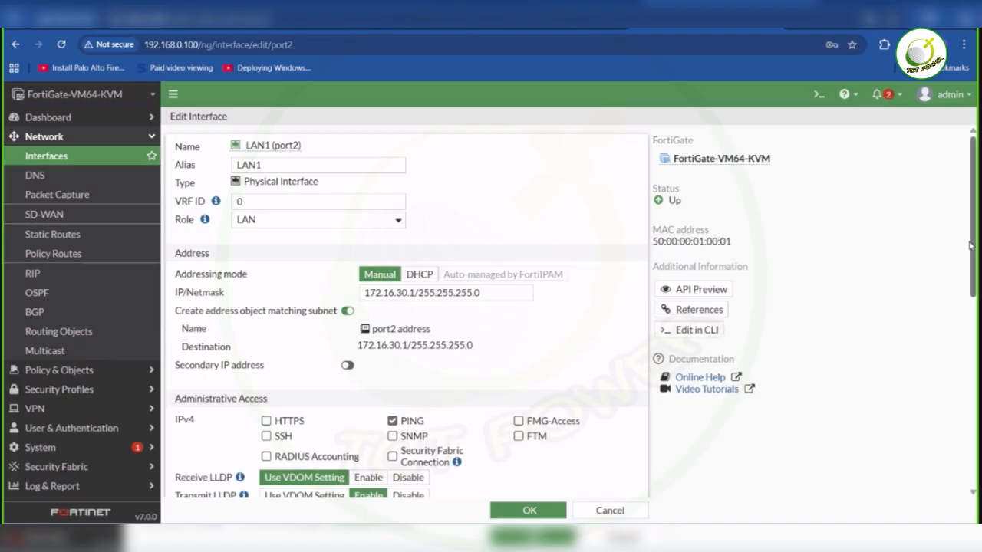
- Set the DHCP address range of LAN1 (port2) to 172.16.30.128-172.16.30.254 and save the interface
scroll(972, 246, "down", 3)
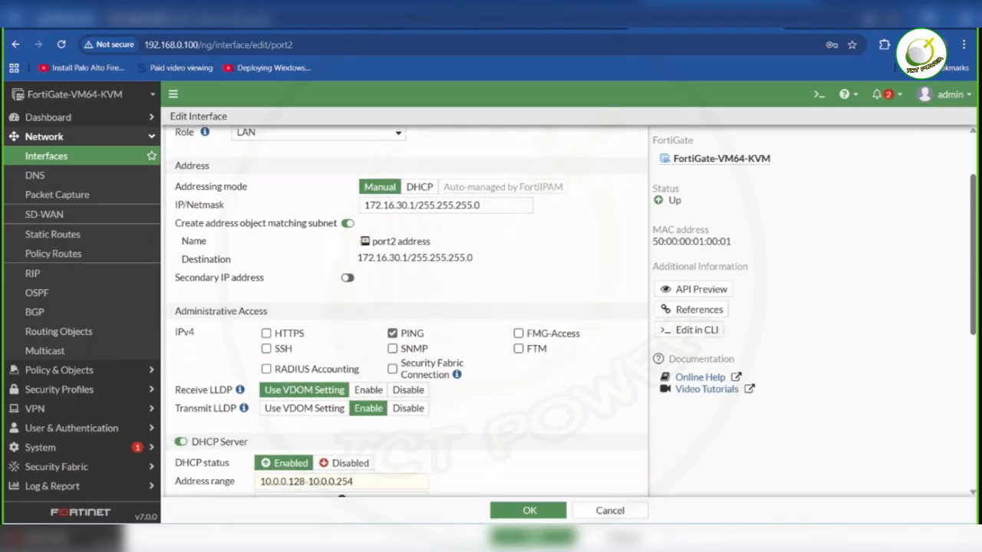
scroll(939, 328, "down", 3)
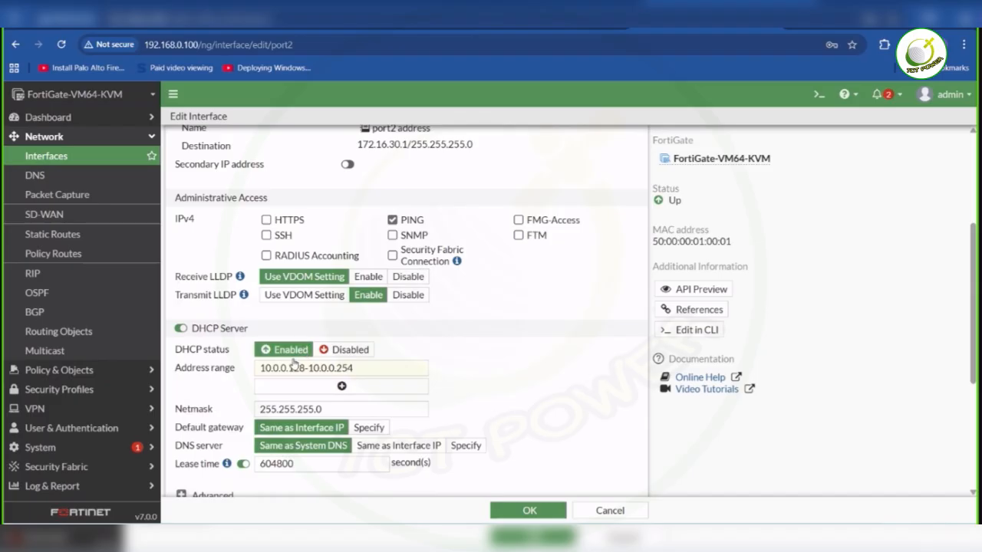
left_click_drag(357, 374, 206, 384)
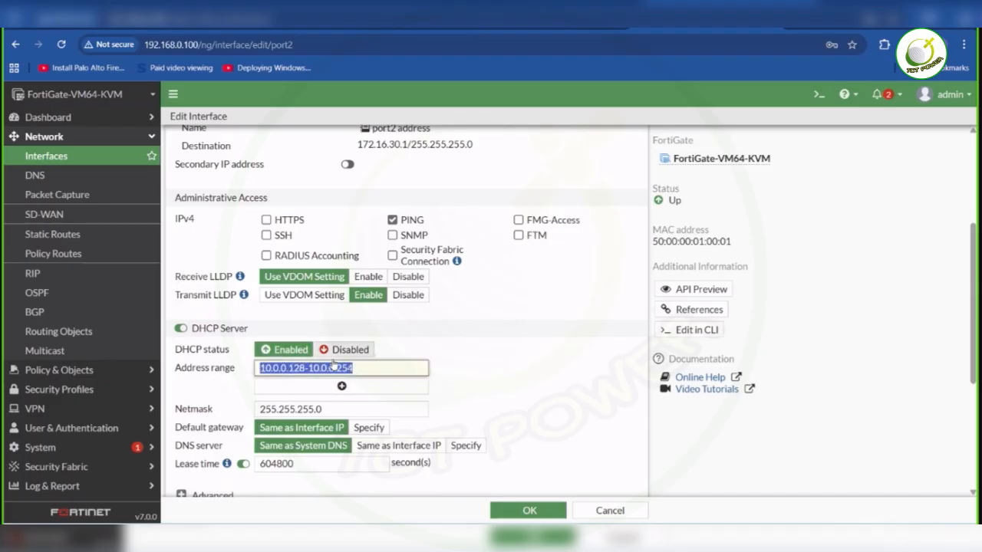
type("172.16.")
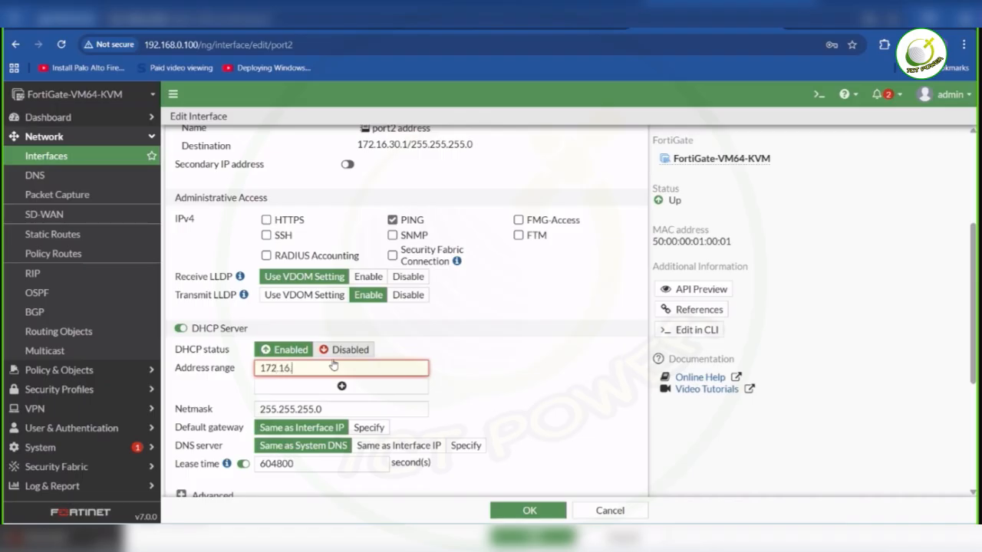
type("128-172.16.30.254")
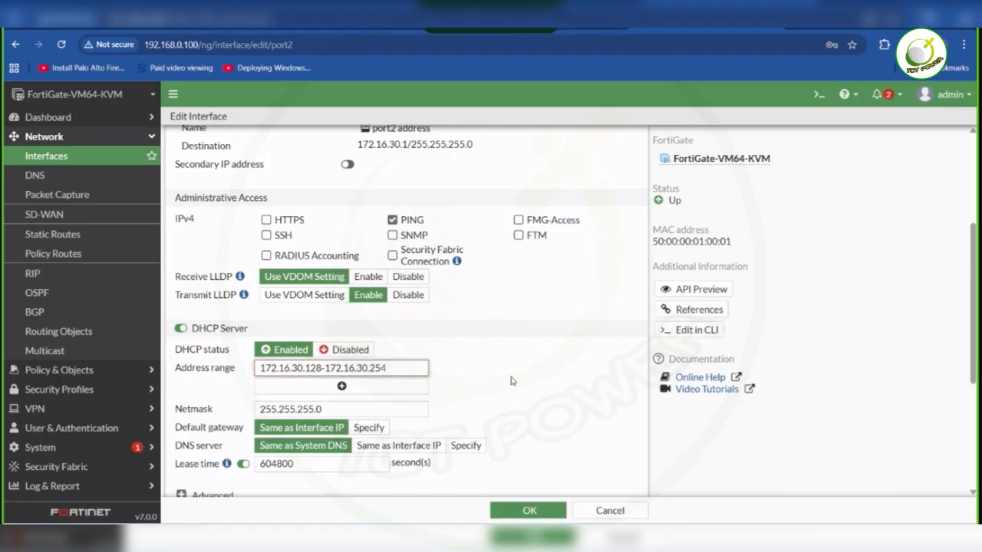
key("Return")
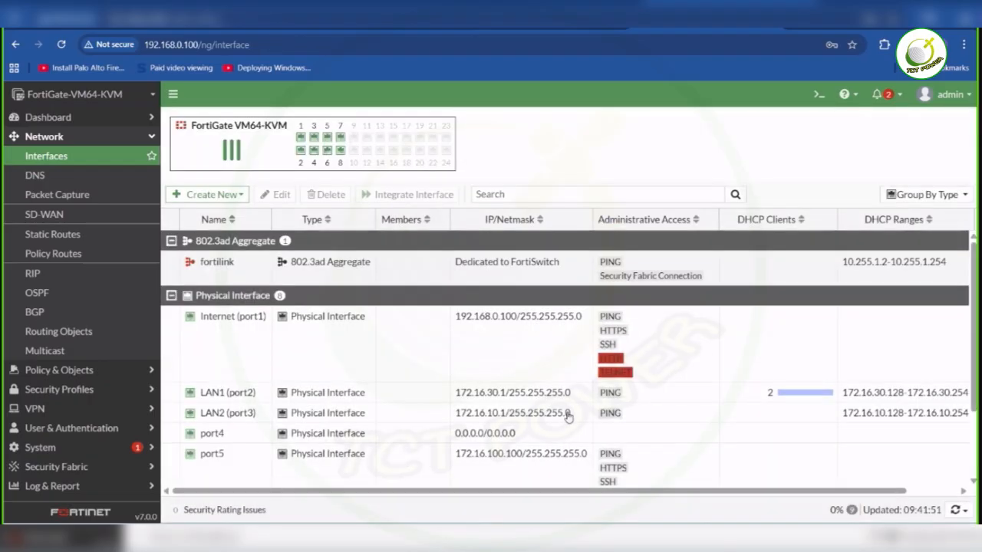
- Edit interface port4, giving it the alias LAN3 and the role LAN
key("ctrl+shift+Tab")
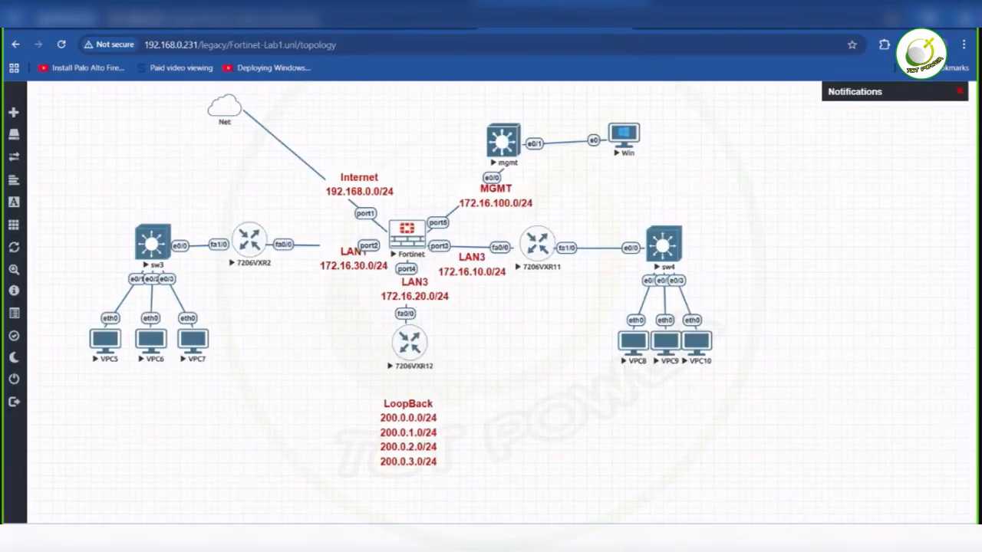
key("ctrl+Tab")
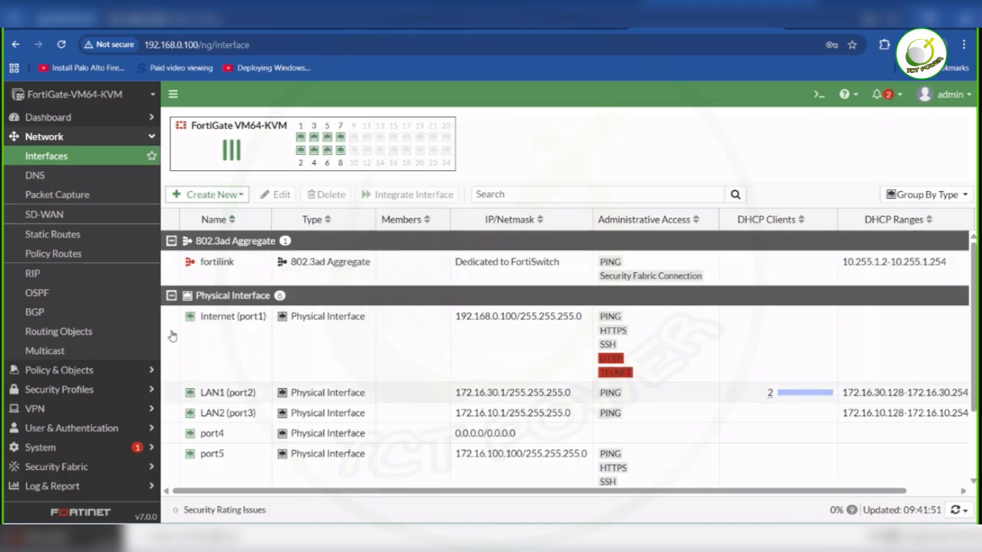
double_click(217, 434)
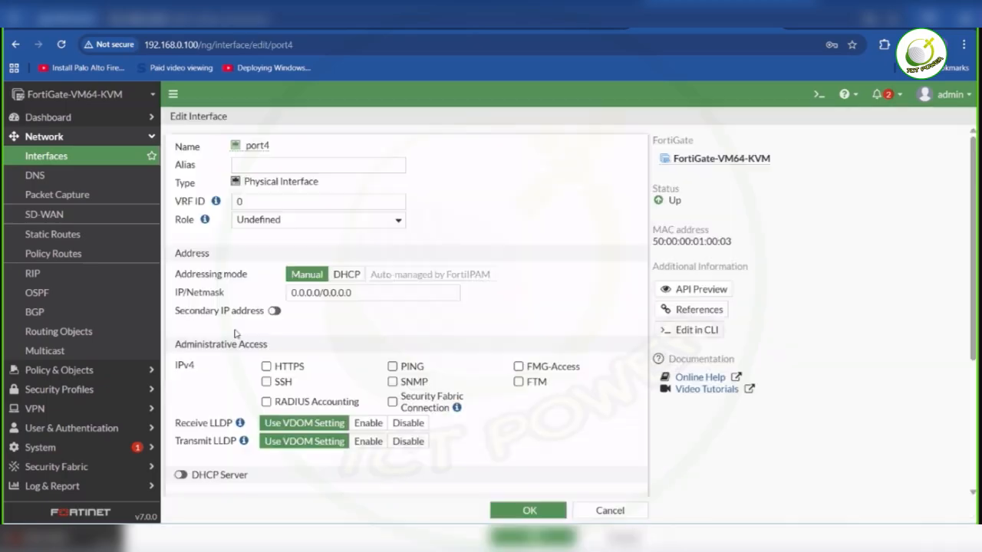
left_click(299, 163)
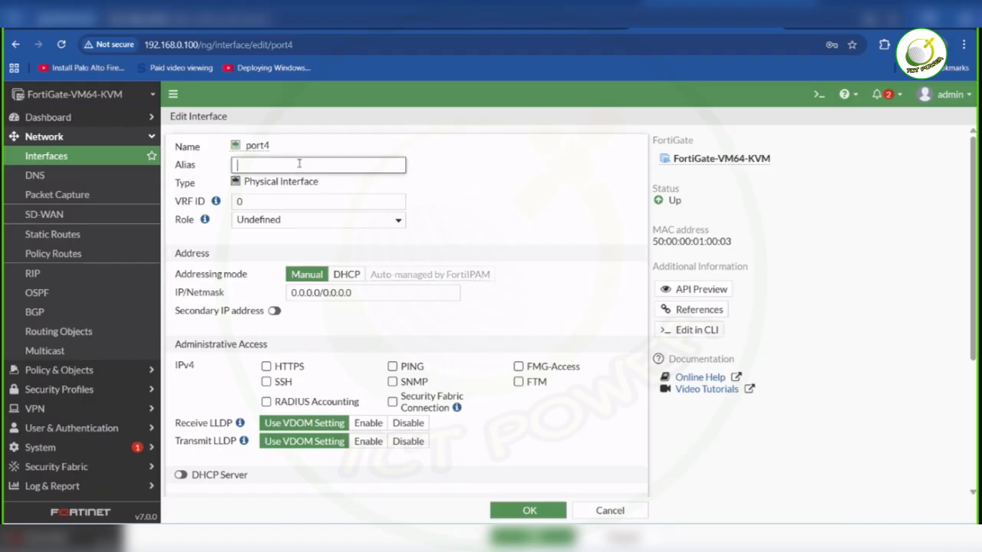
type("LAN3")
left_click(363, 221)
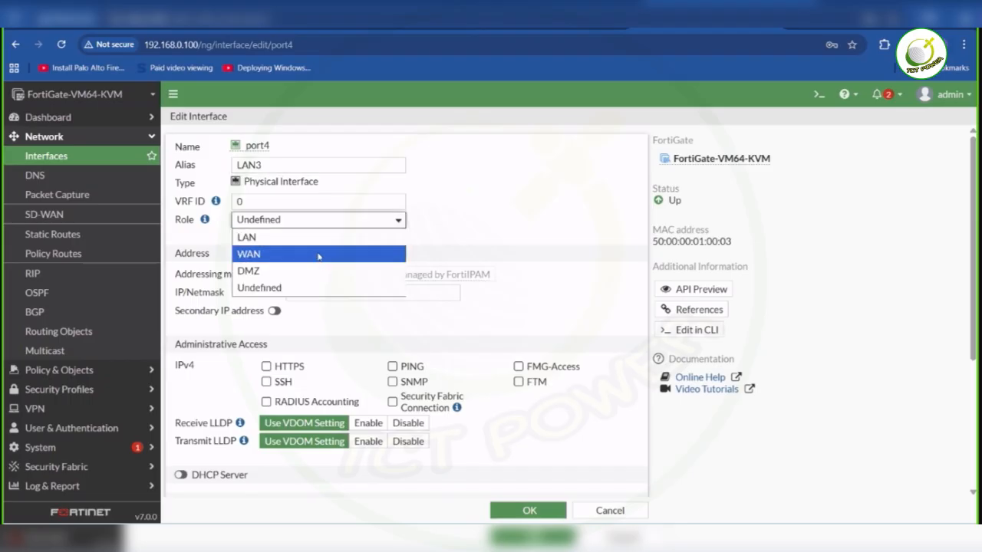
left_click(309, 241)
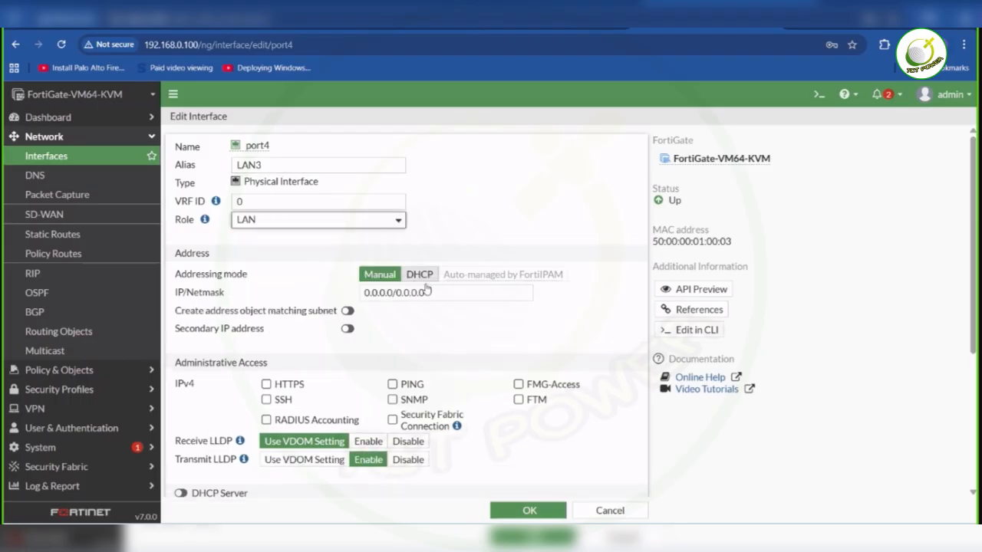
- Set the IP/Netmask of port4 to 172.16.20.1/24
left_click_drag(426, 292, 307, 293)
type("172.16")
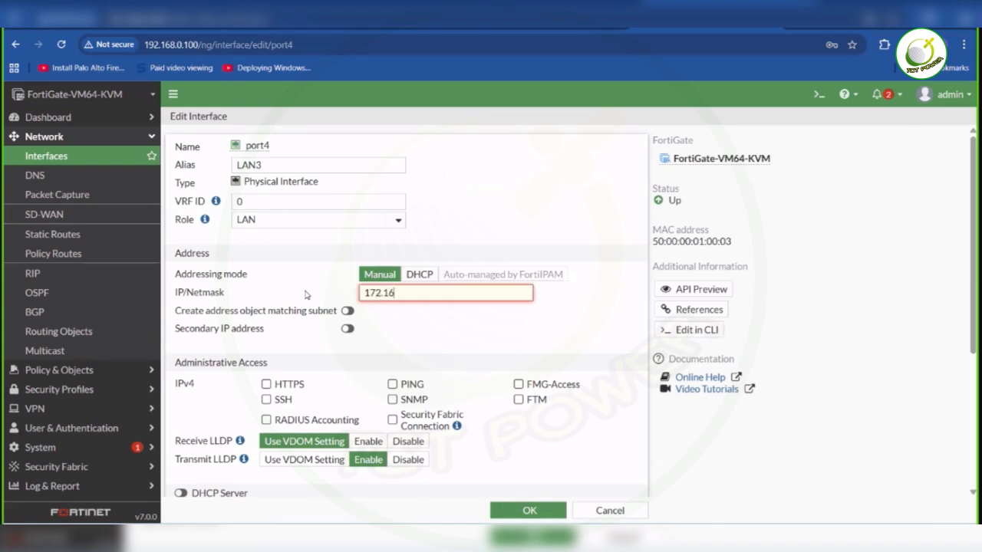
type(".20.1")
key("BackSpace")
key("BackSpace")
key("BackSpace")
type(".1/24")
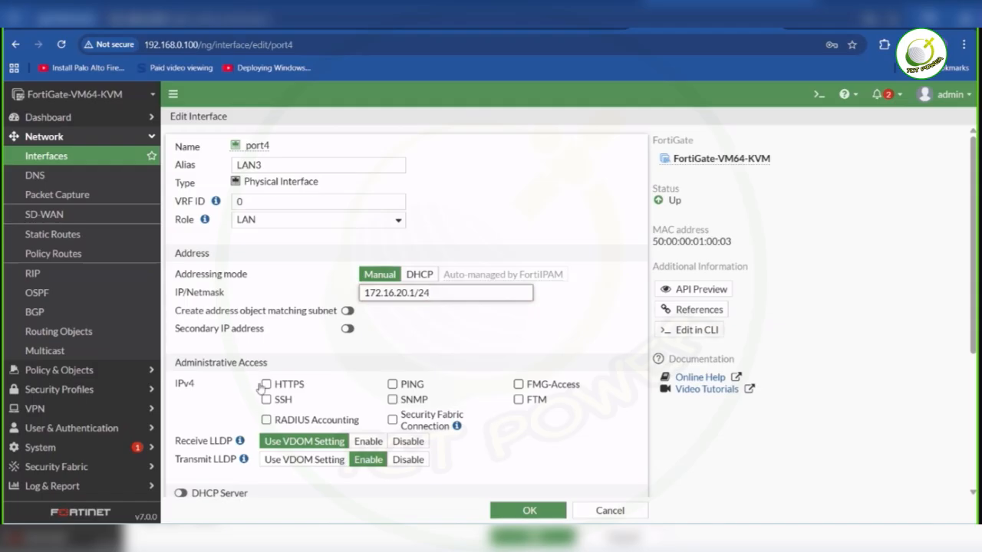
- Allow PING, HTTPS, SSH and SNMP as IPv4 administrative access on port4
left_click(393, 385)
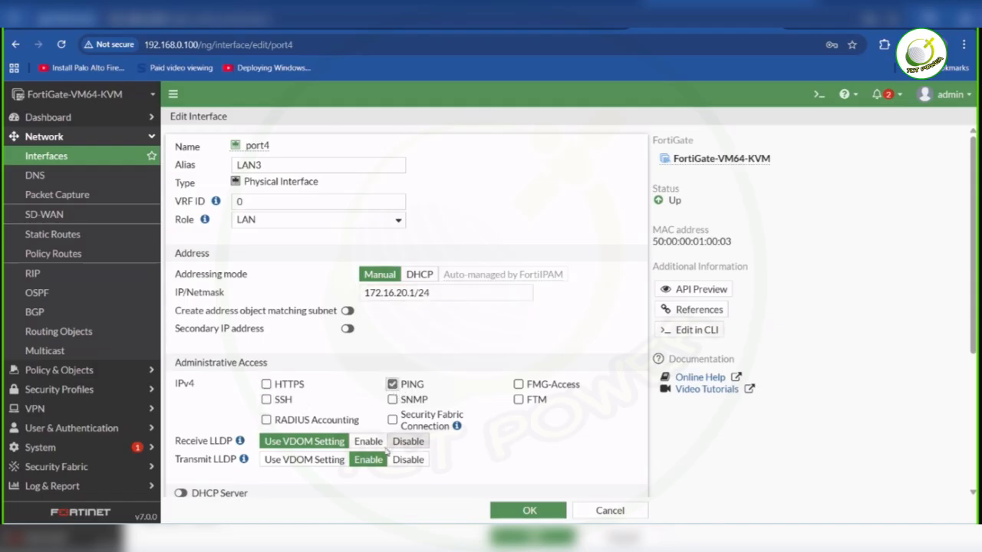
left_click(288, 385)
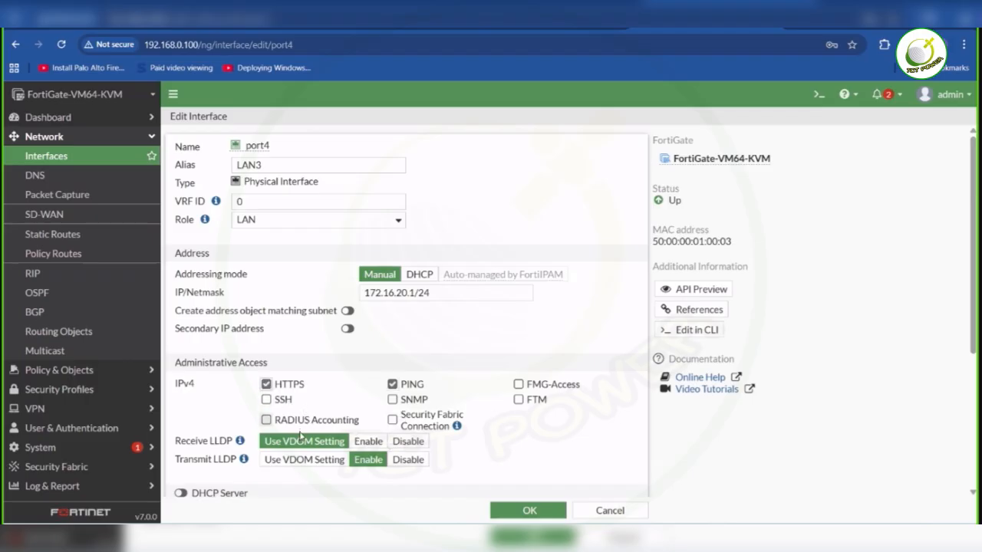
left_click(282, 404)
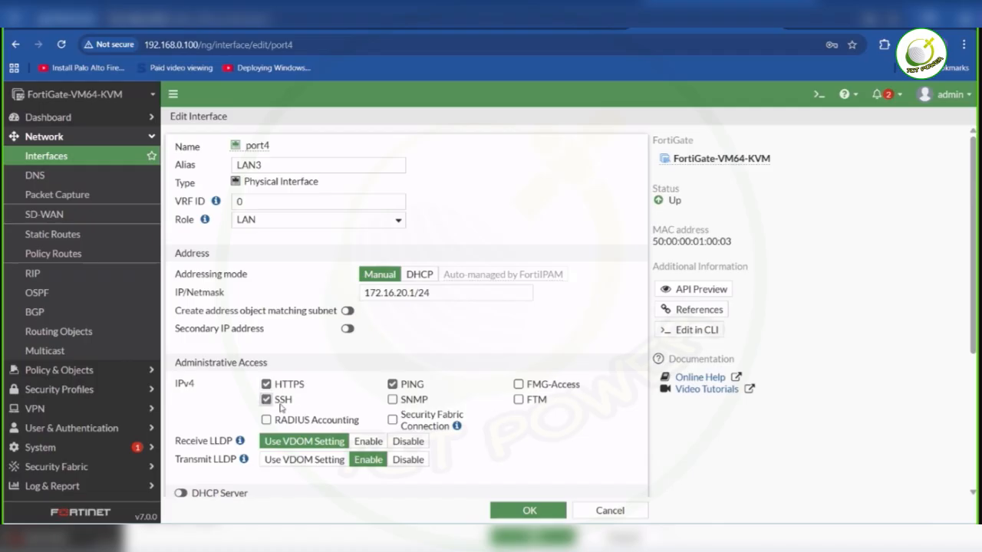
left_click(415, 404)
left_click_drag(973, 294, 968, 342)
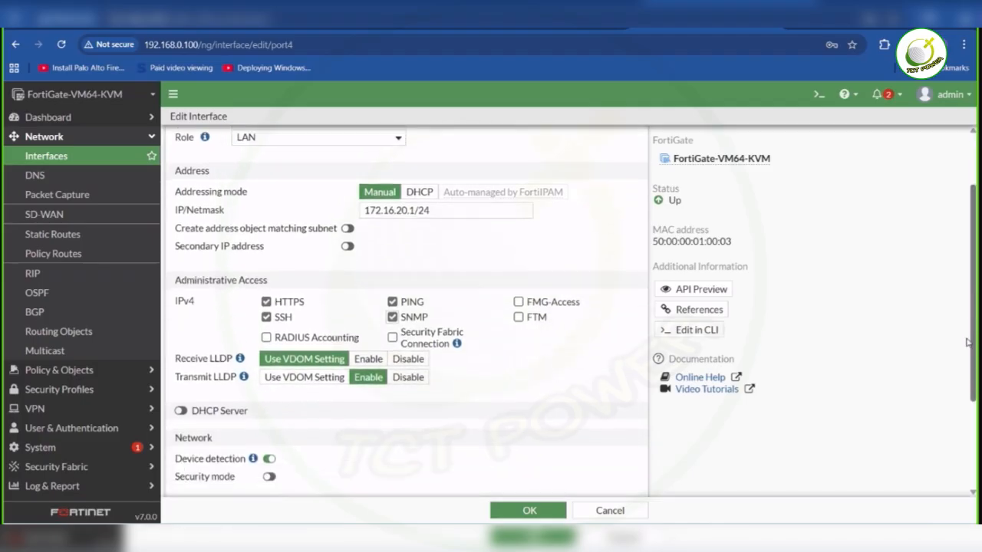
left_click_drag(969, 342, 963, 405)
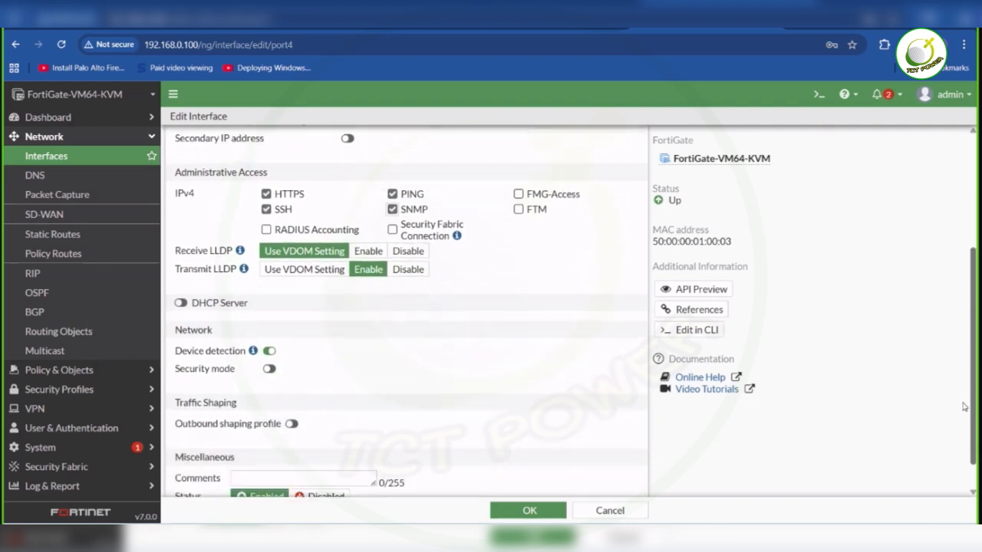
left_click_drag(959, 401, 958, 425)
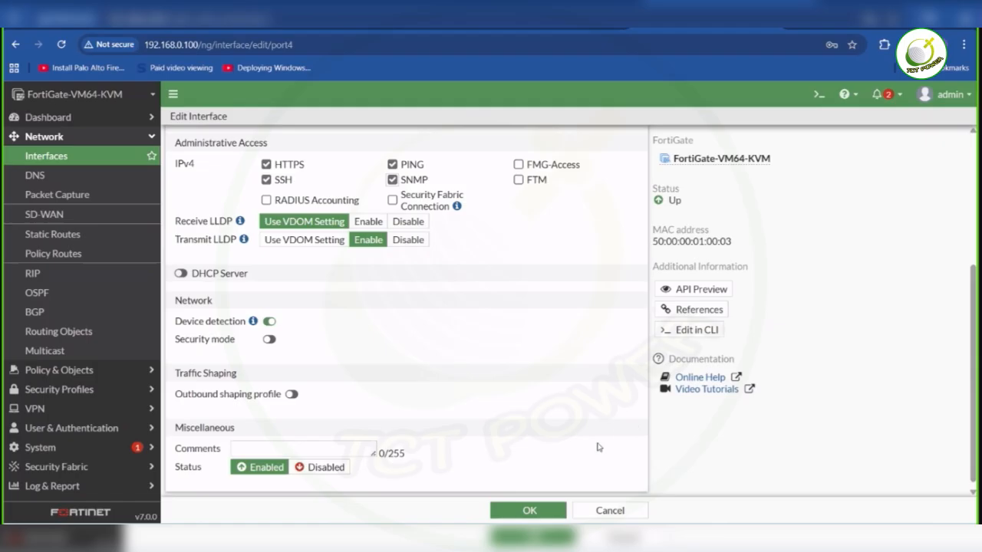
- Save the port4 interface and check the remaining FortiGate port assignments in the EVE lab topology
left_click(530, 510)
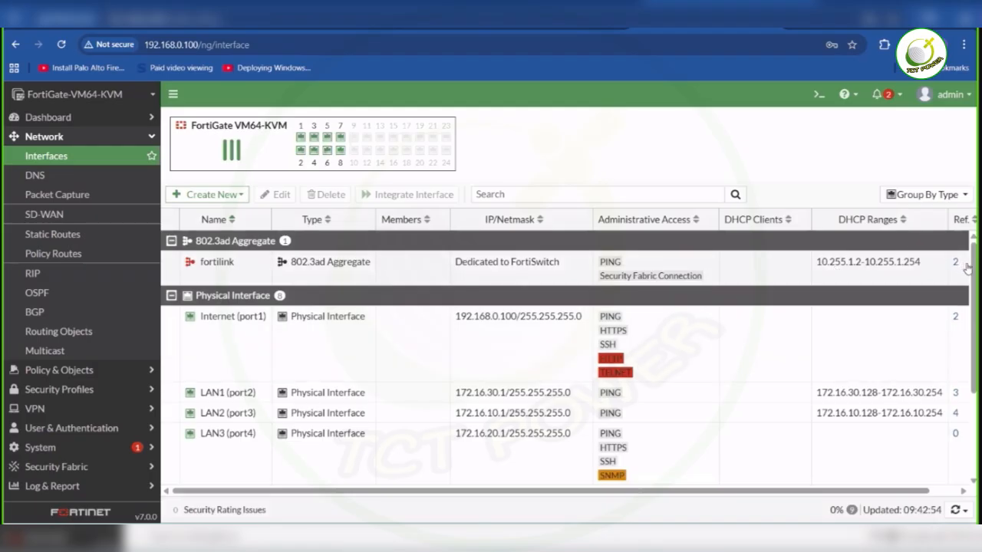
left_click_drag(973, 267, 975, 230)
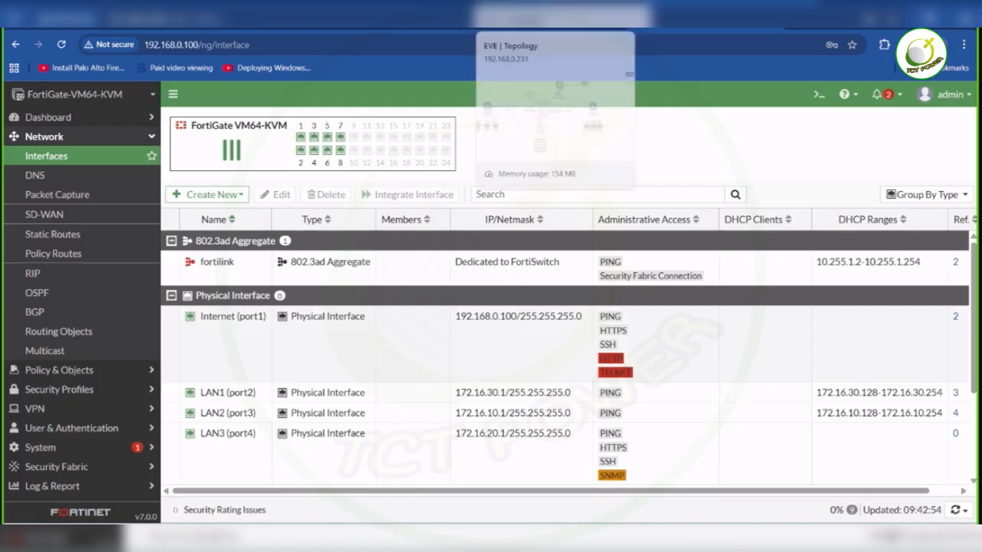
left_click(537, 14)
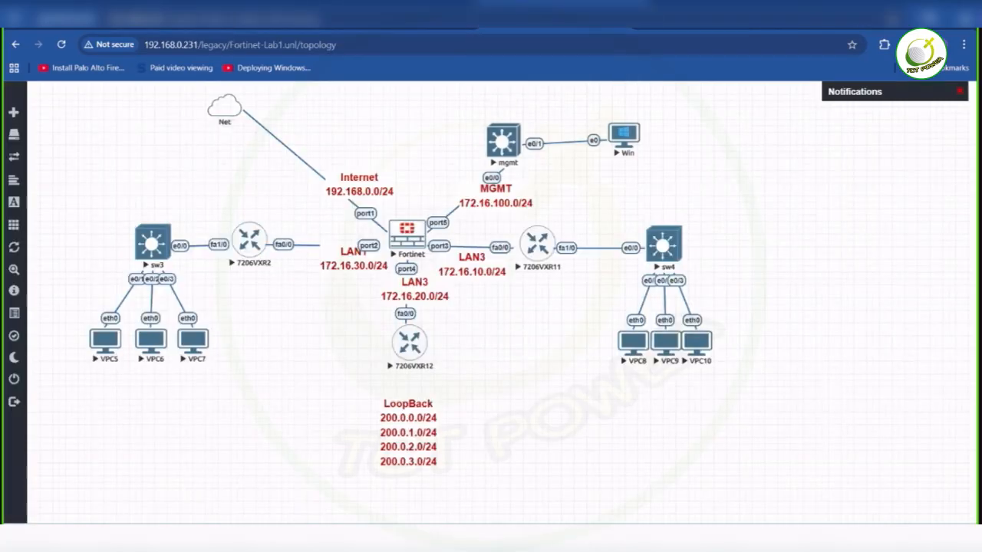
left_click(695, 14)
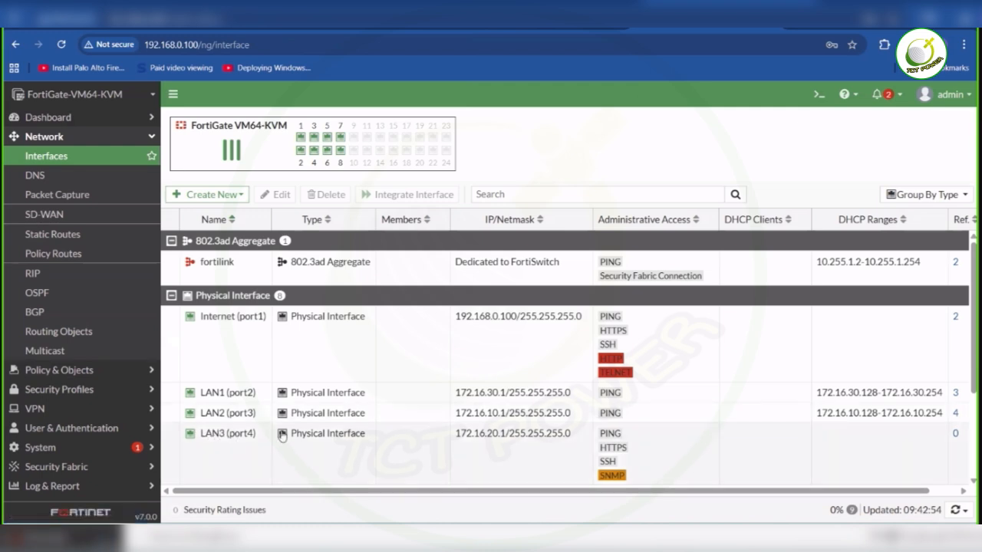
scroll(973, 346, "down", 1)
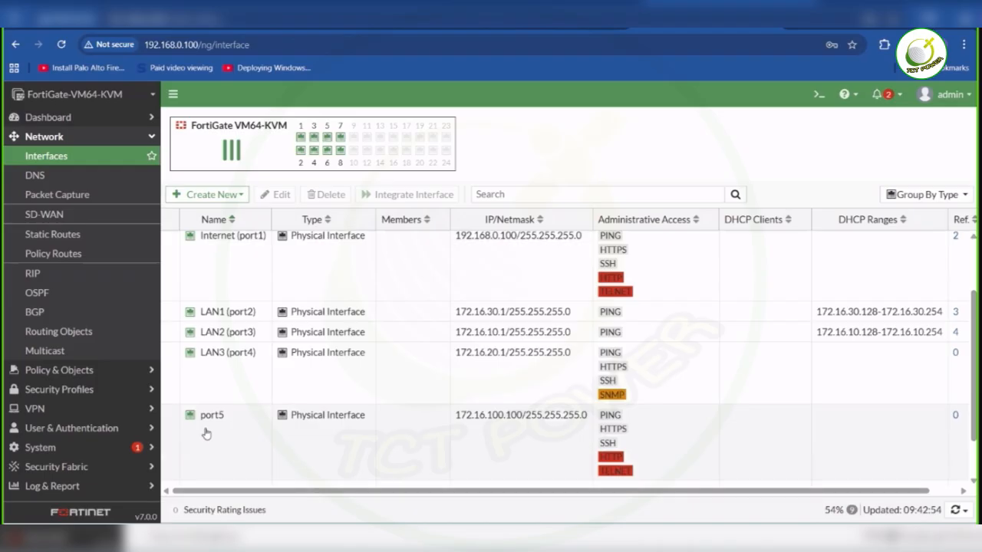
double_click(212, 419)
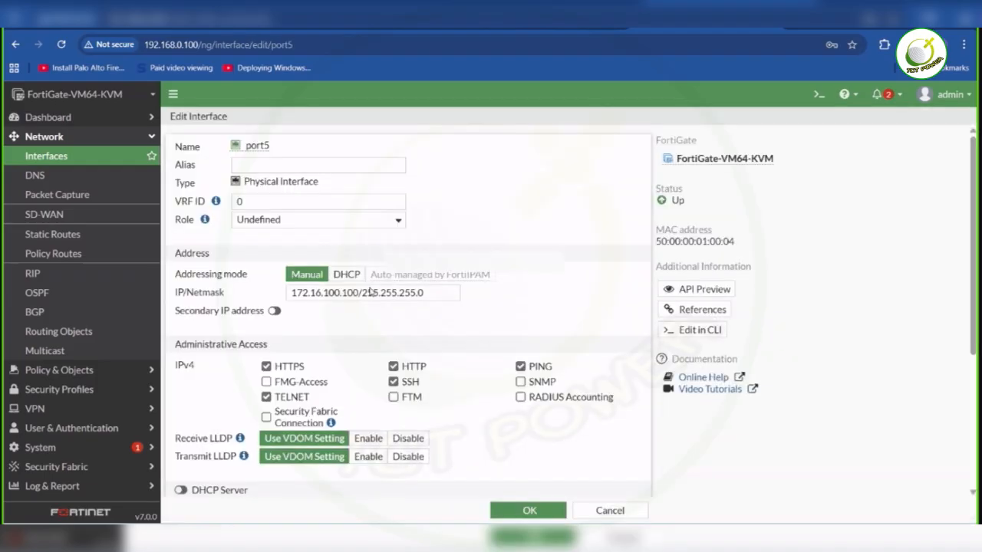
left_click(385, 223)
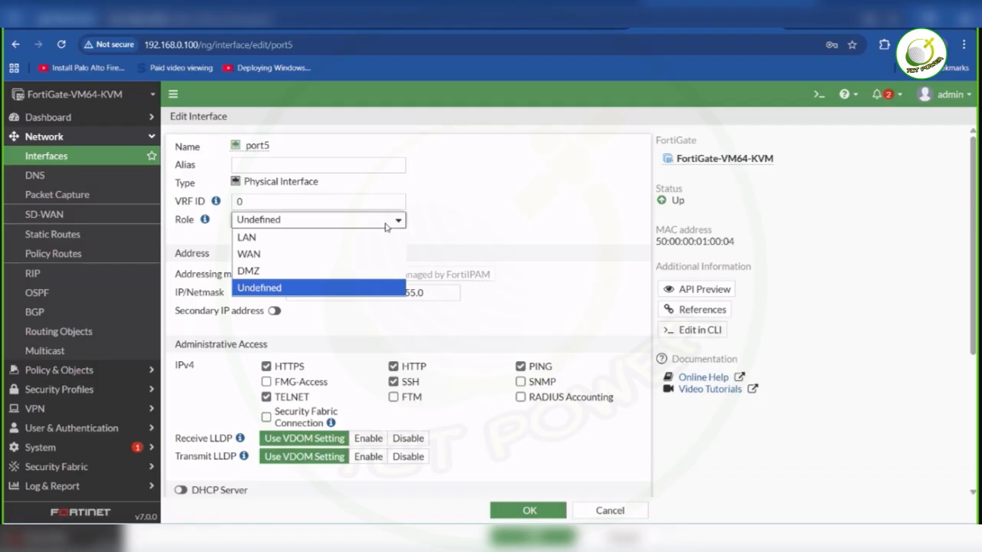
left_click(274, 245)
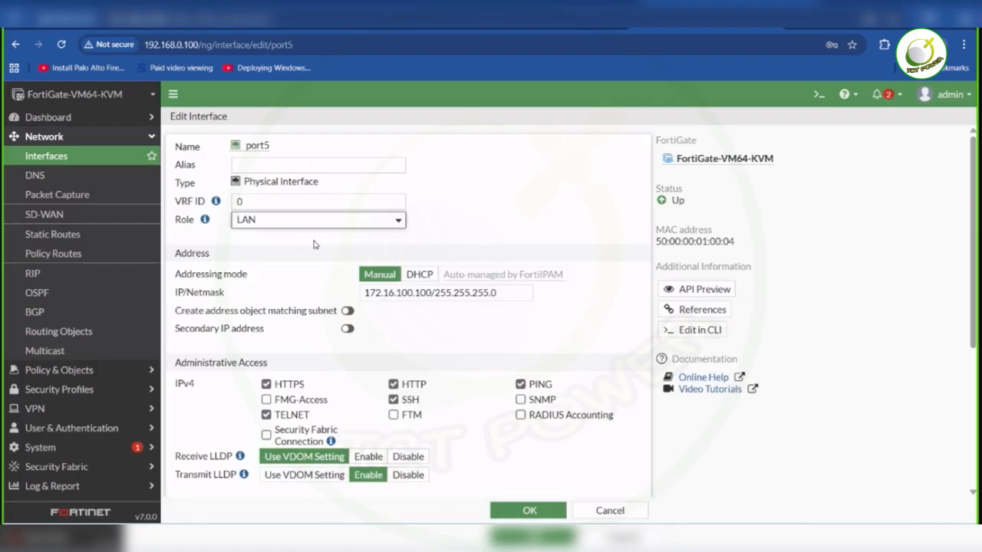
scroll(972, 215, "down", 1)
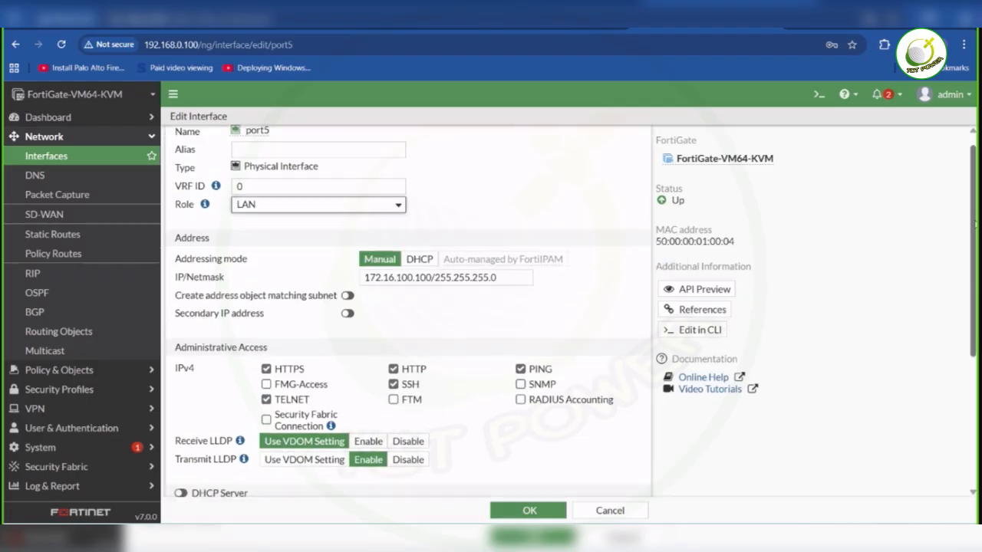
scroll(407, 307, "down", 1)
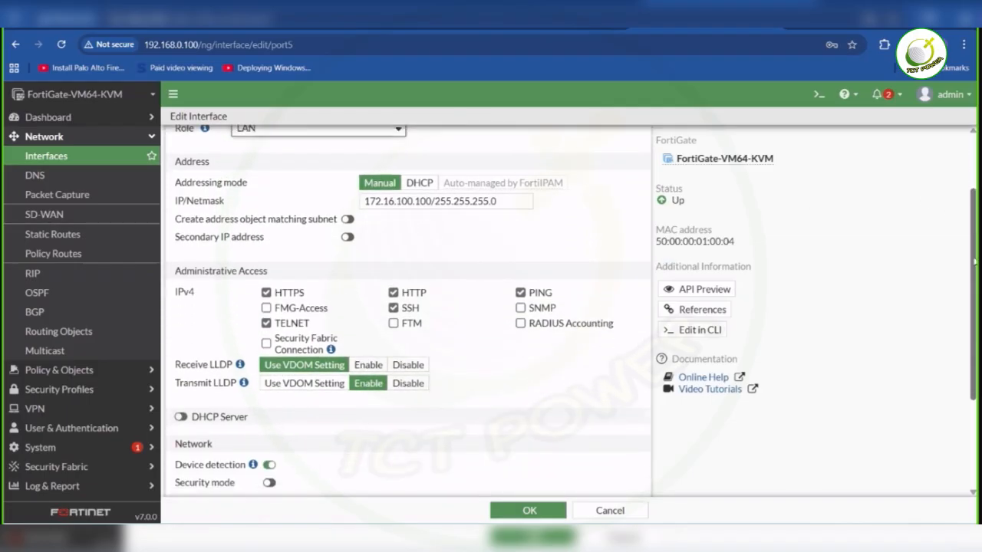
scroll(973, 262, "up", 2)
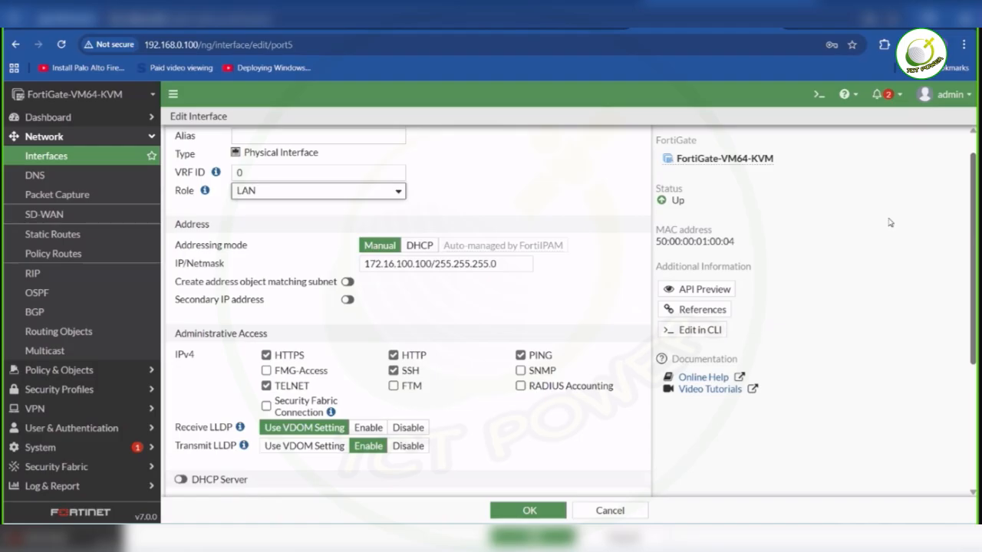
left_click(399, 198)
left_click(323, 264)
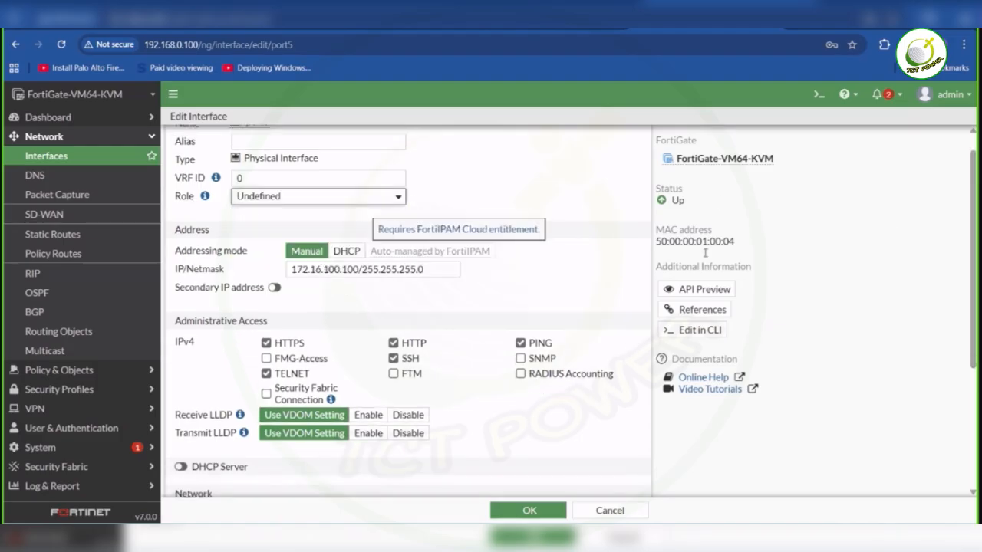
left_click_drag(973, 253, 938, 248)
mouse_move(716, 538)
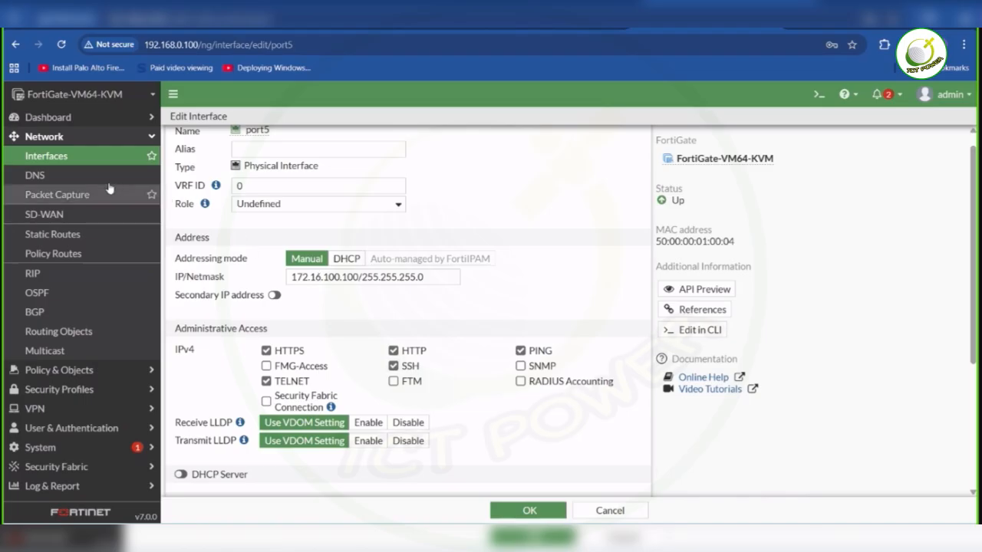
left_click(72, 159)
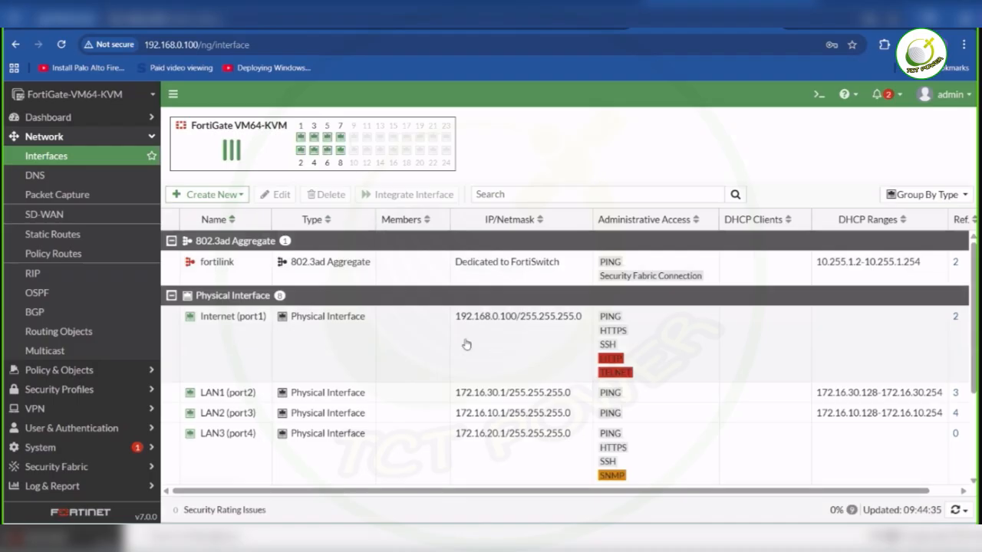
- Disable the DHCP server on LAN1 (port2) and save the interface
left_click(535, 26)
double_click(256, 394)
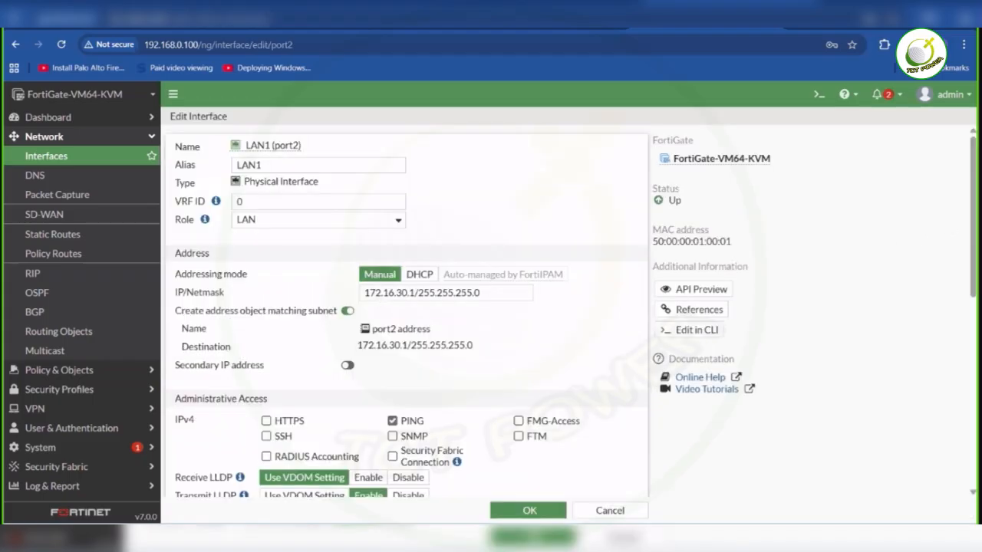
left_click_drag(973, 236, 973, 308)
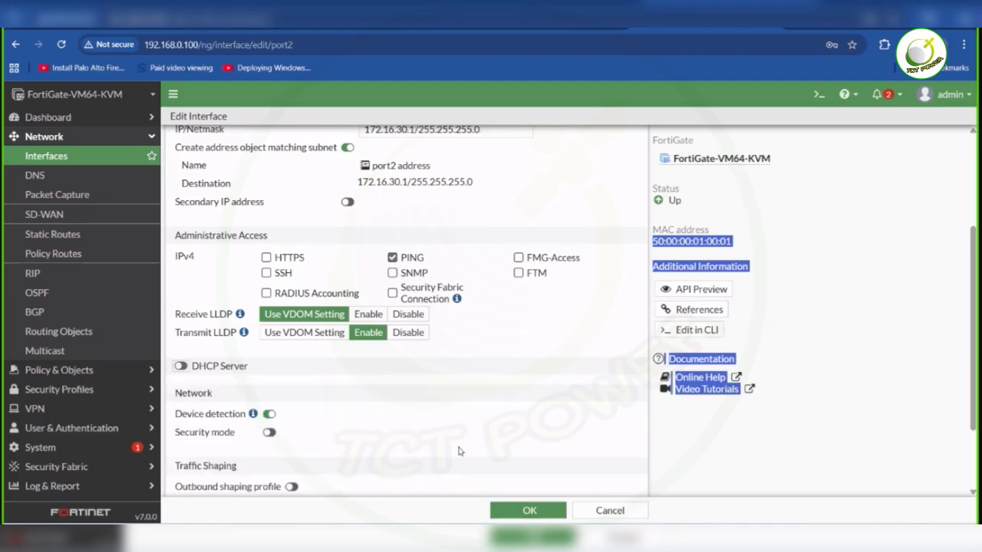
key("Return")
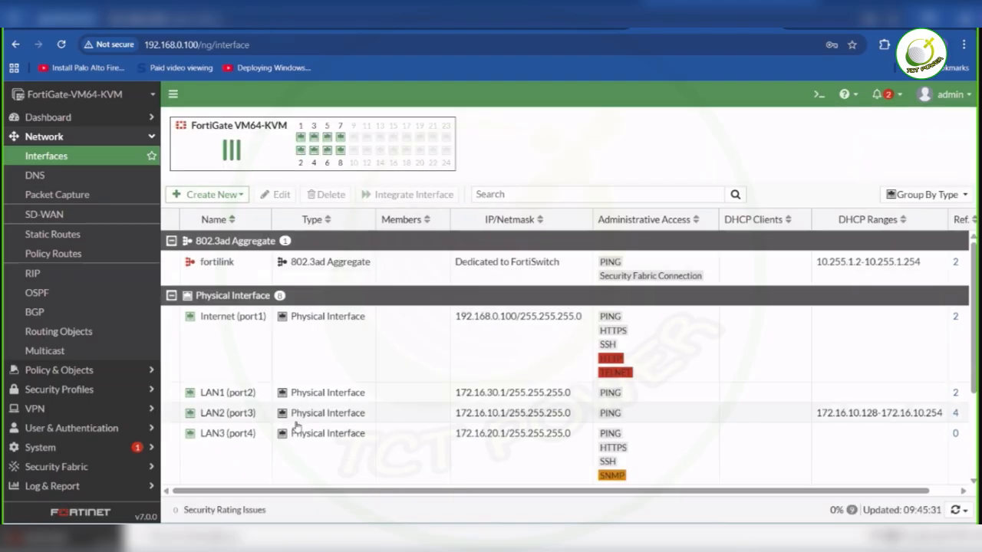
- Disable the DHCP server on LAN2 (port3) and save the interface
double_click(247, 413)
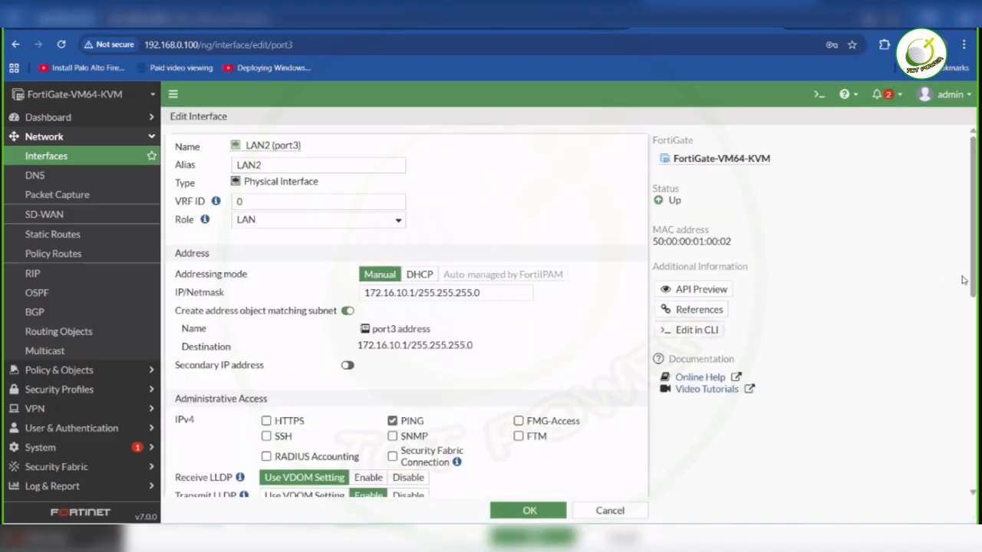
scroll(476, 322, "down", 3)
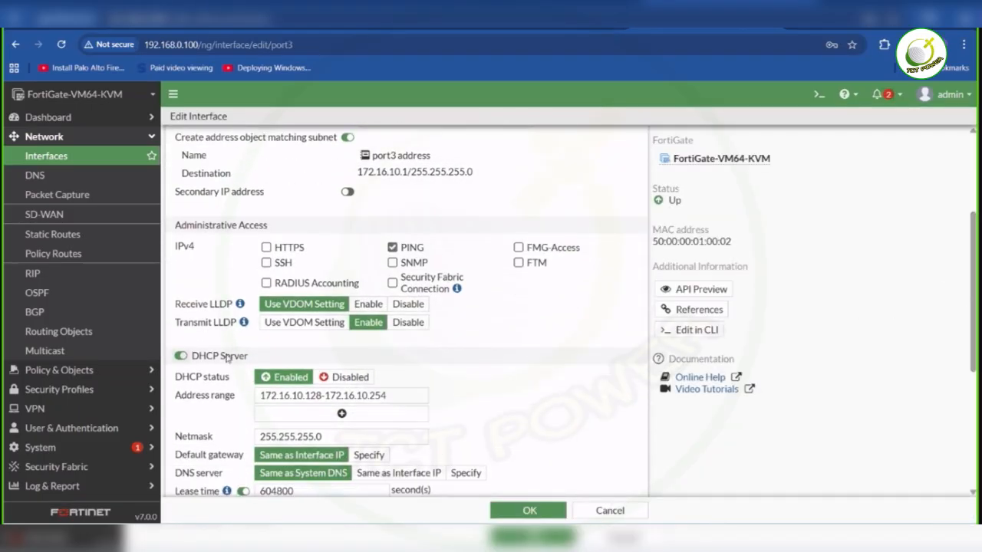
left_click(180, 356)
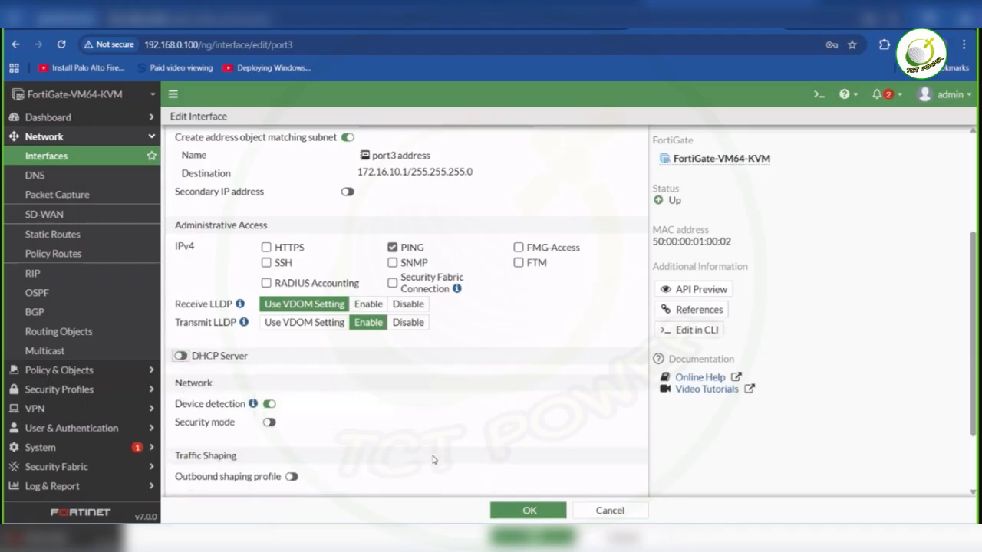
key("Return")
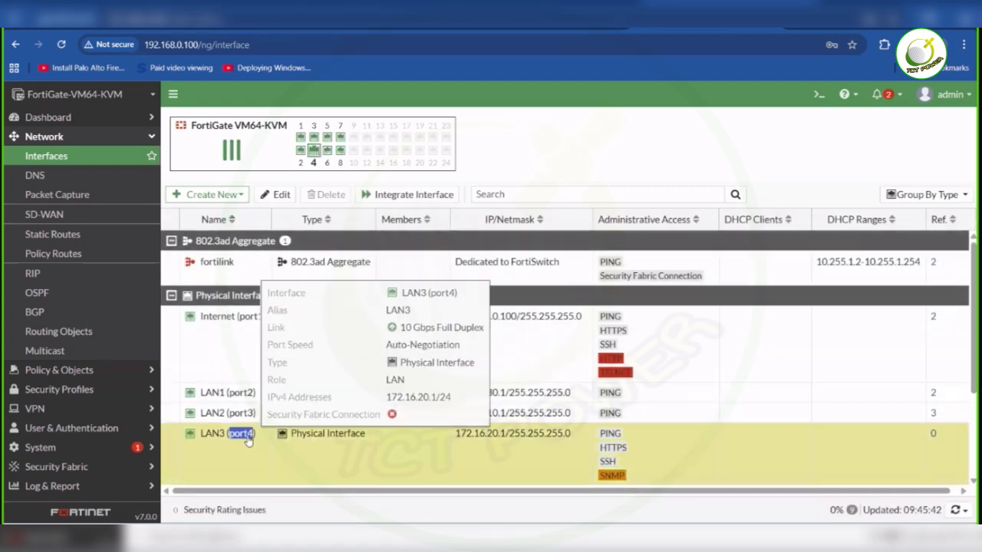
- Check the DHCP server setting of LAN3 (port4) and return to the interface list
double_click(246, 434)
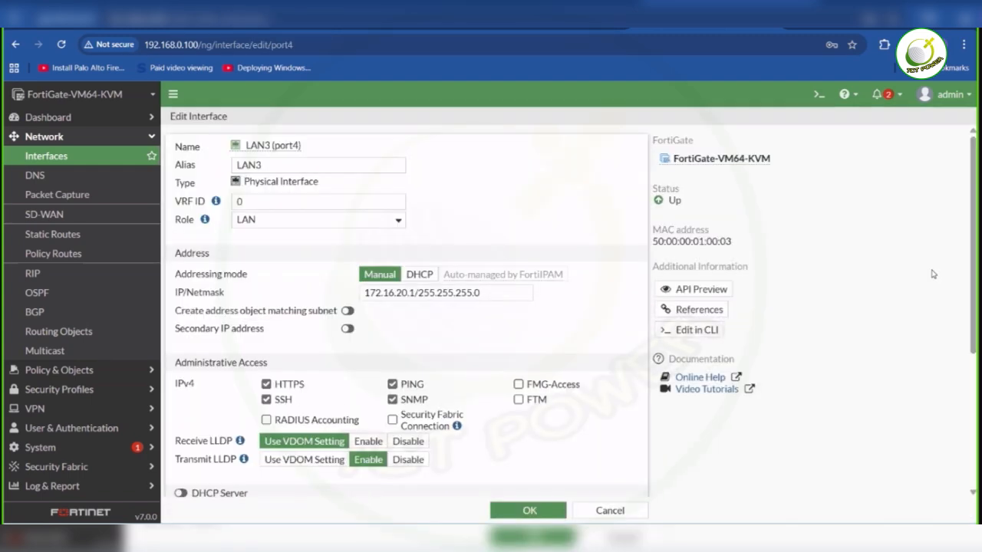
left_click_drag(972, 314, 971, 393)
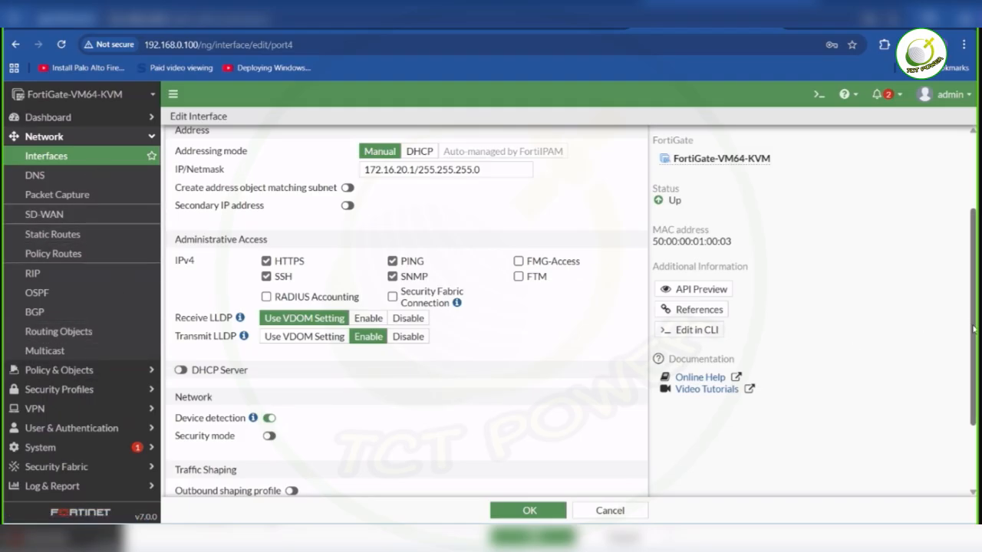
left_click(537, 510)
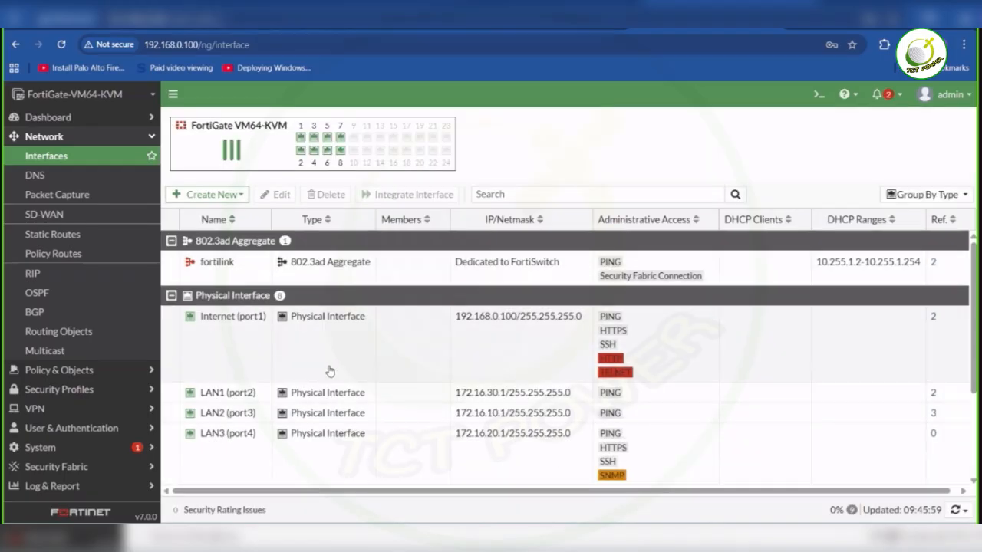
mouse_move(253, 434)
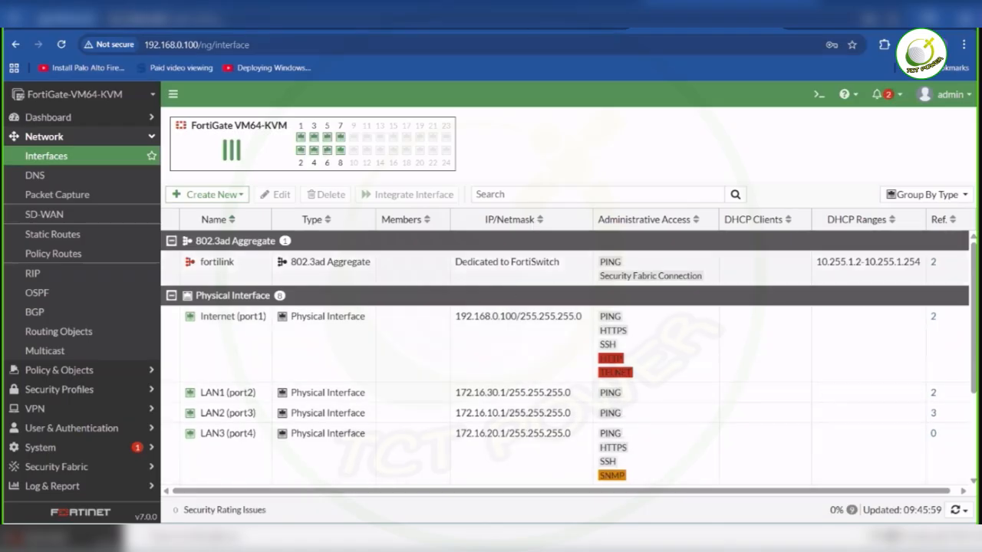
- Switch to the EVE topology, open the console of router 7206VXR2 and move its PuTTY window clear of the LAN1 devices
left_click(560, 17)
left_click(254, 240)
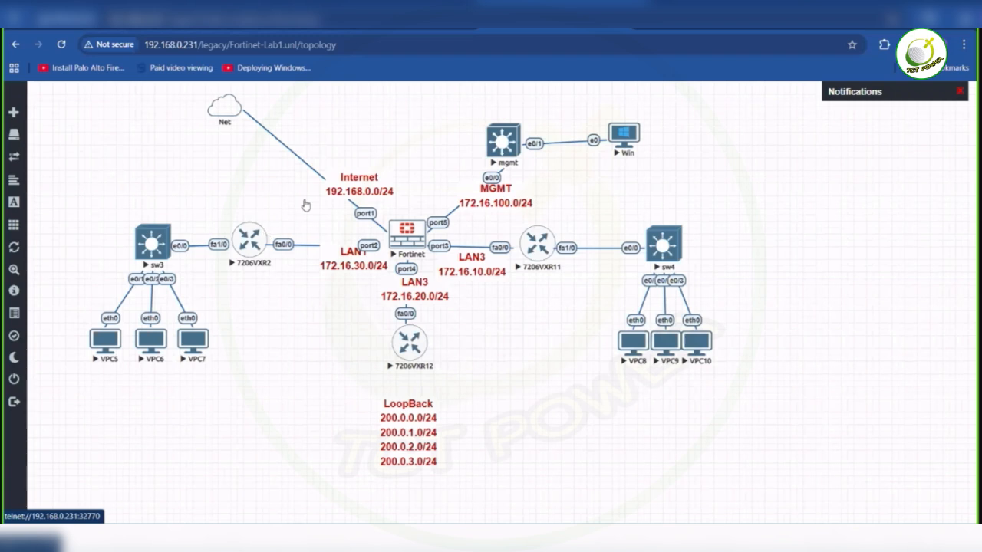
left_click(455, 140)
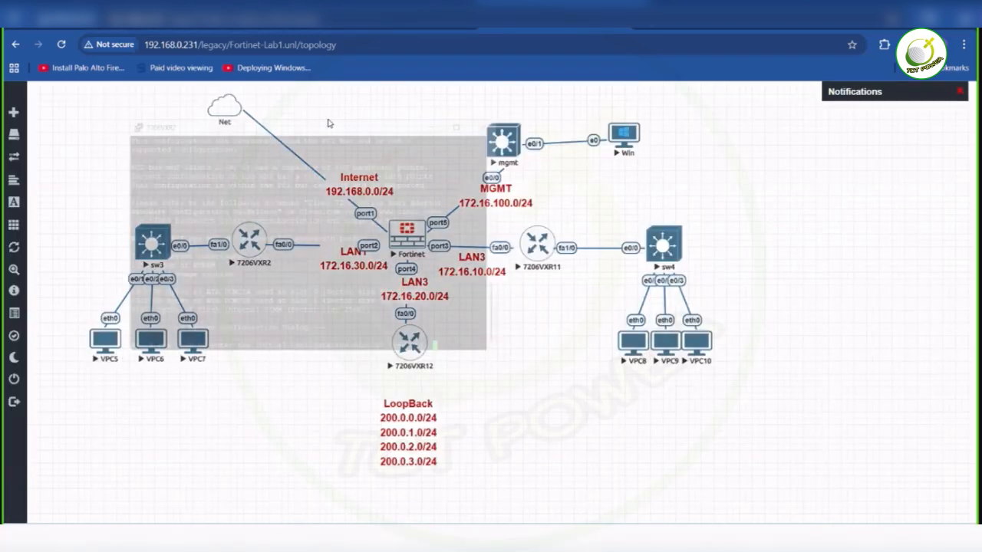
left_click_drag(323, 116, 703, 89)
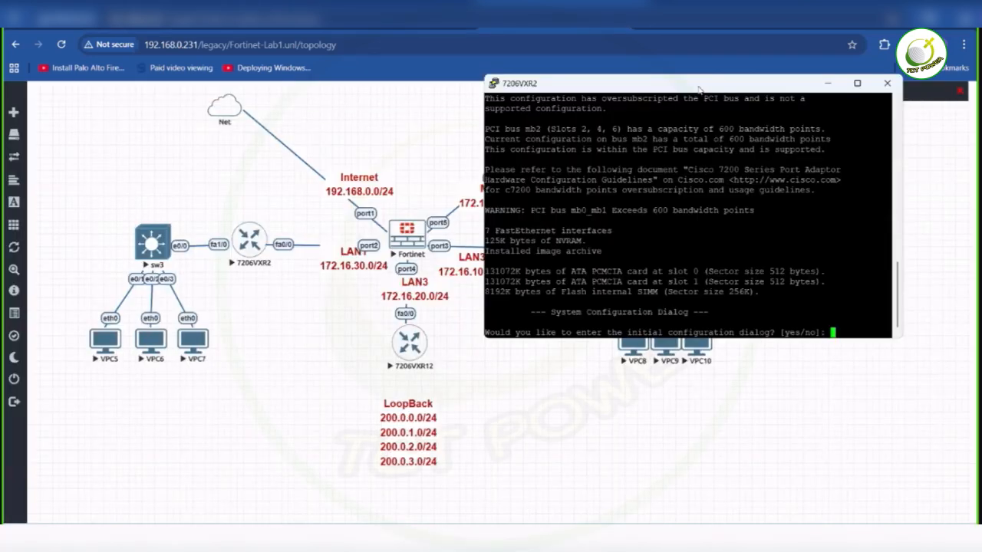
- Set the PuTTY terminal font to Courier New, bold, 16-point, and move the enlarged window so its full text width is visible
right_click(697, 92)
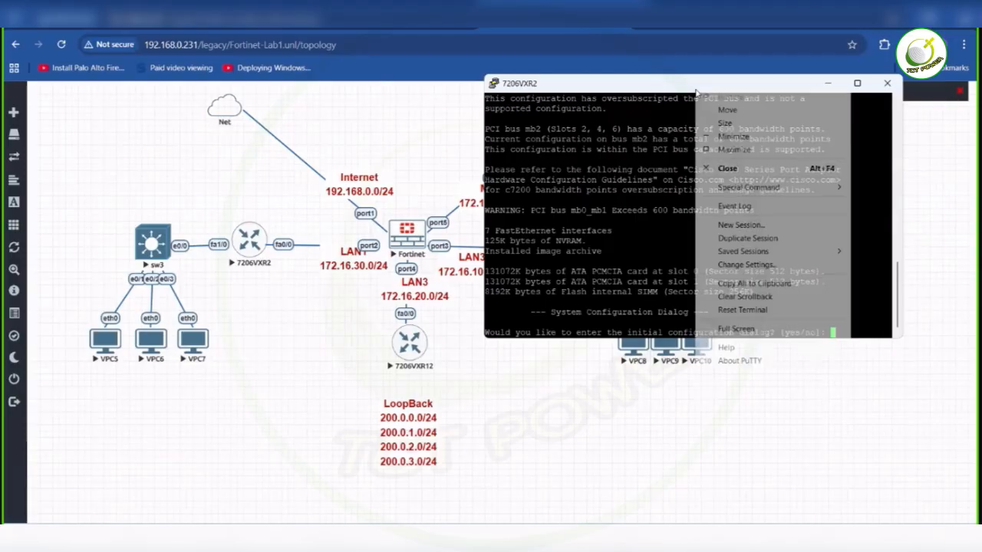
left_click(780, 273)
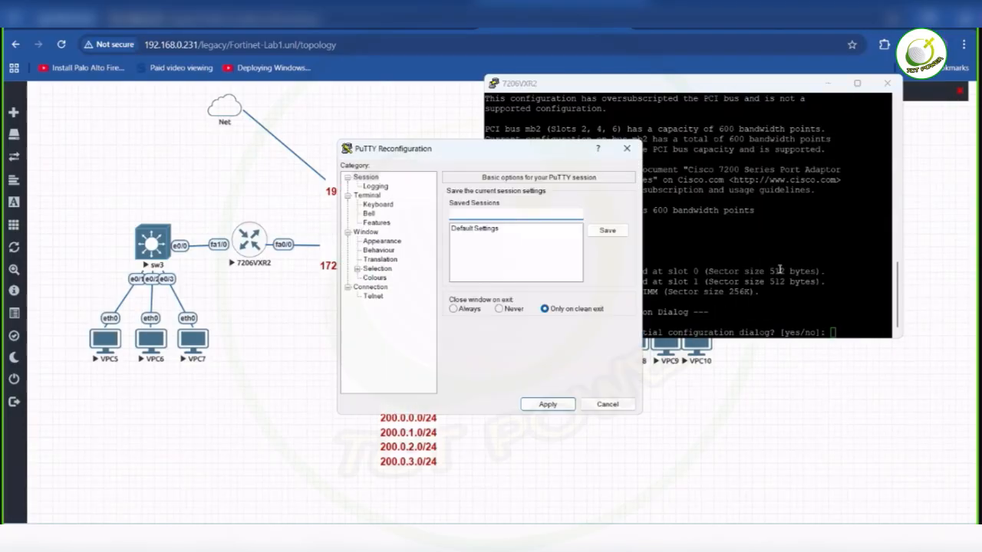
left_click(382, 242)
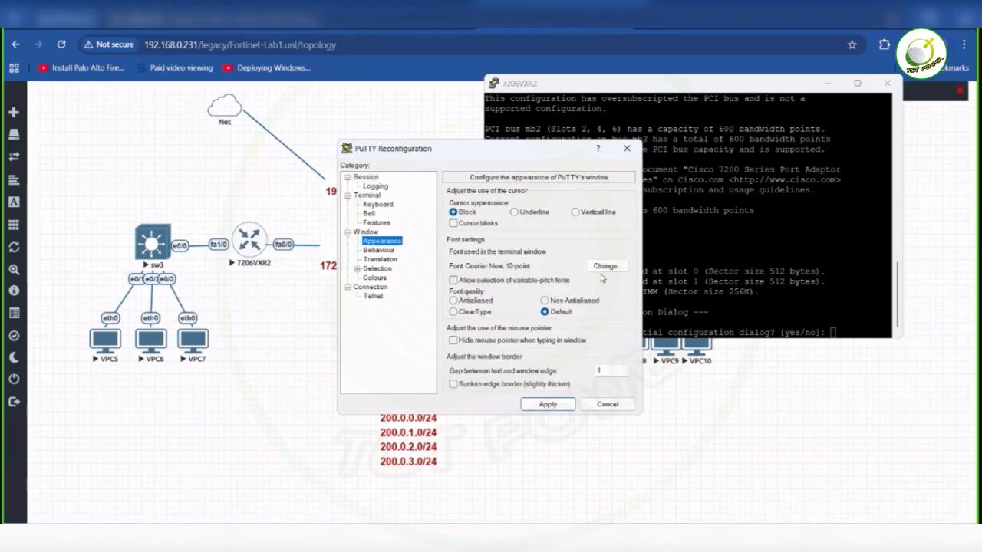
left_click(605, 267)
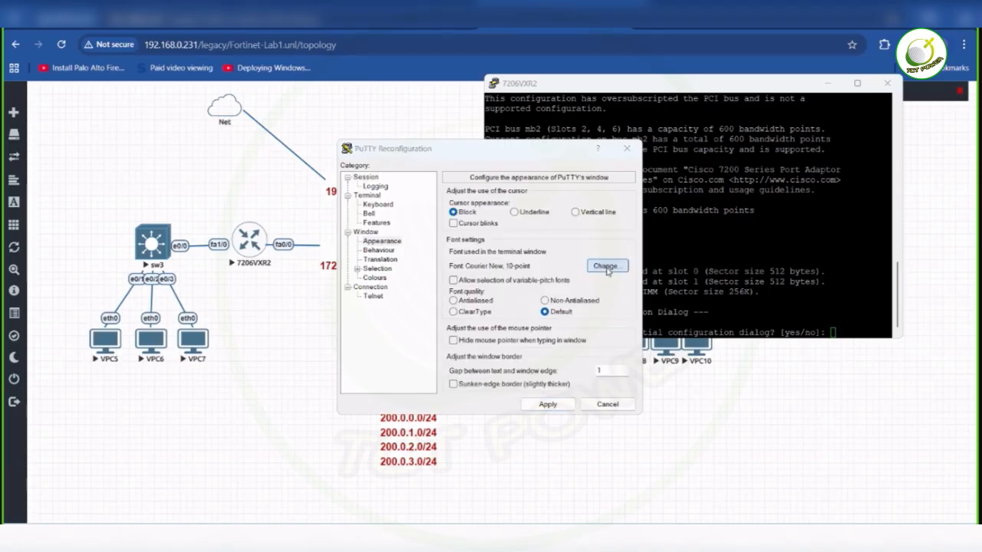
left_click(563, 301)
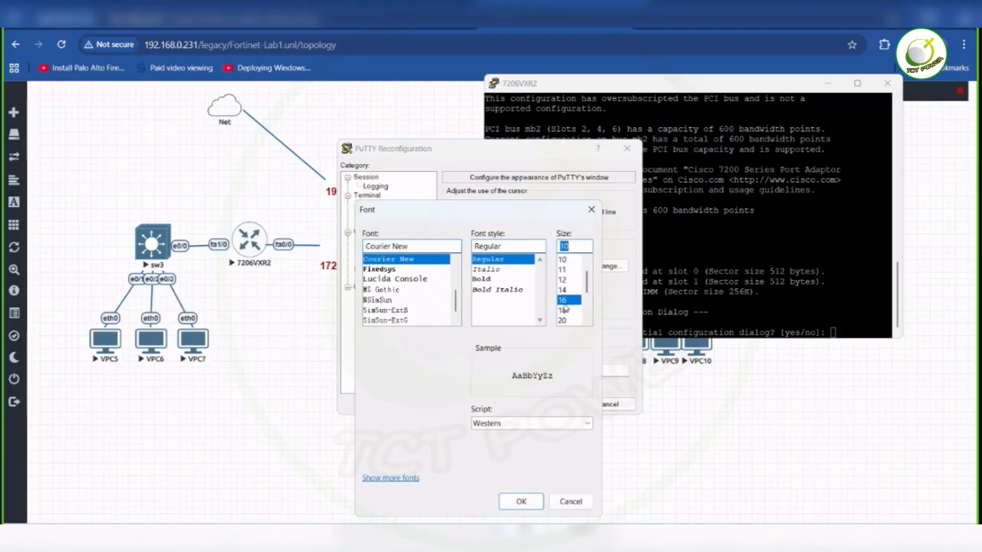
left_click(488, 270)
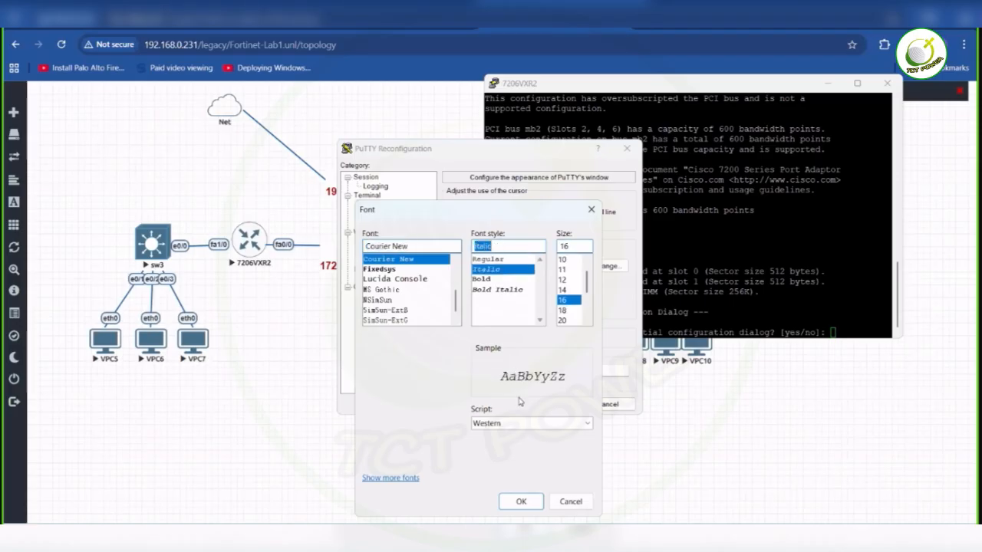
left_click(488, 280)
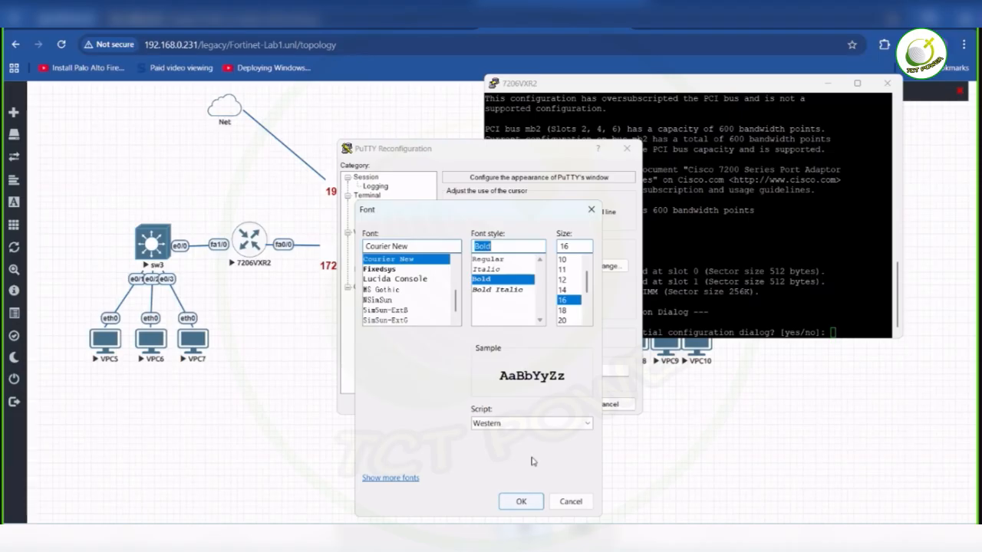
left_click(521, 501)
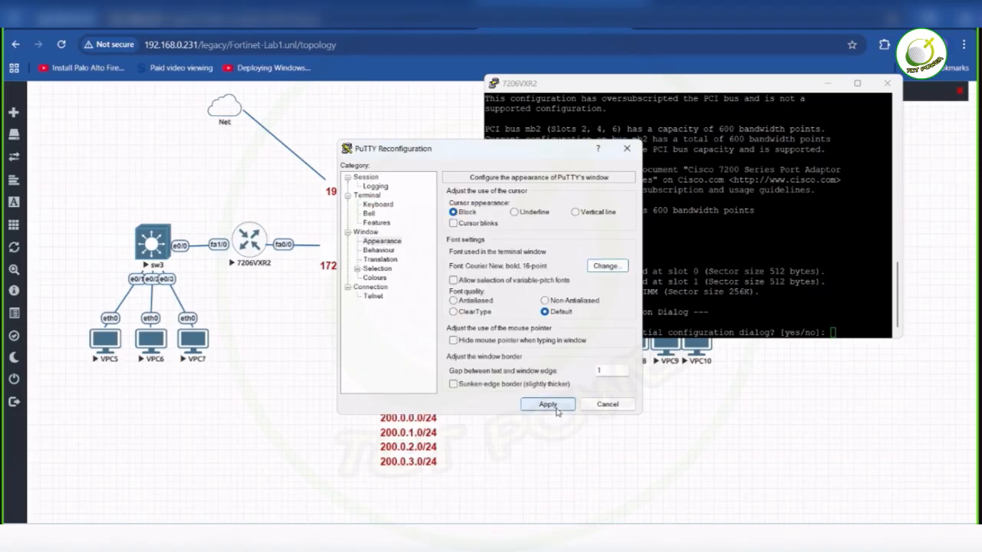
key("Return")
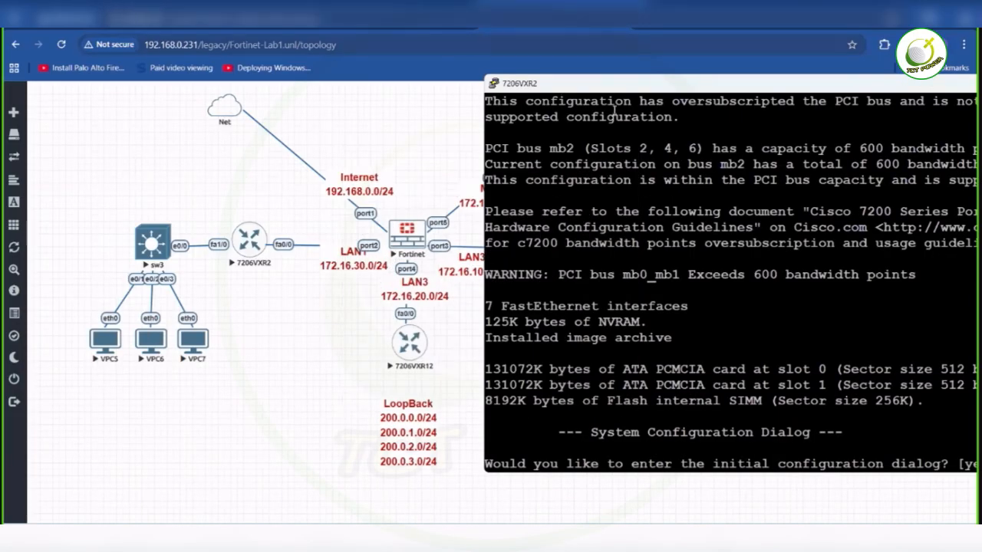
left_click_drag(606, 87, 519, 24)
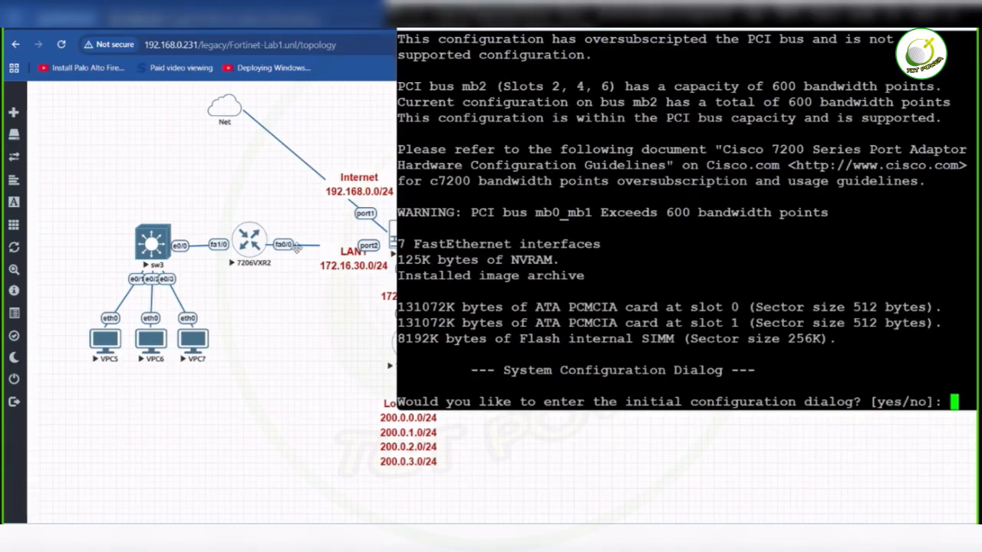
- Answer no to the router's initial configuration dialog and bring up the command prompt
type("no")
key("Return")
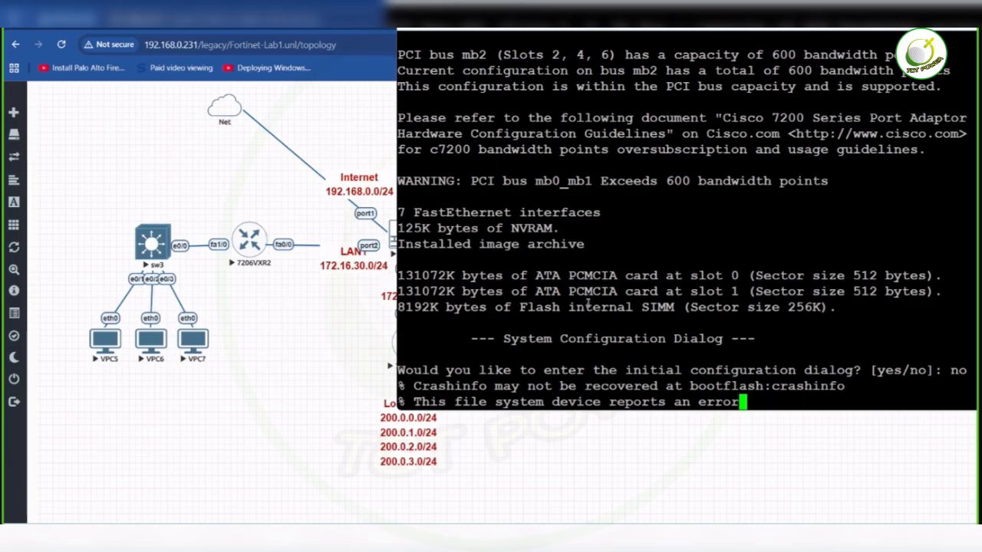
key("Return")
key("Return")
key("Return")
key("Return")
key("Return")
key("Return")
key("Return")
key("Return")
key("Return")
key("Return")
key("Return")
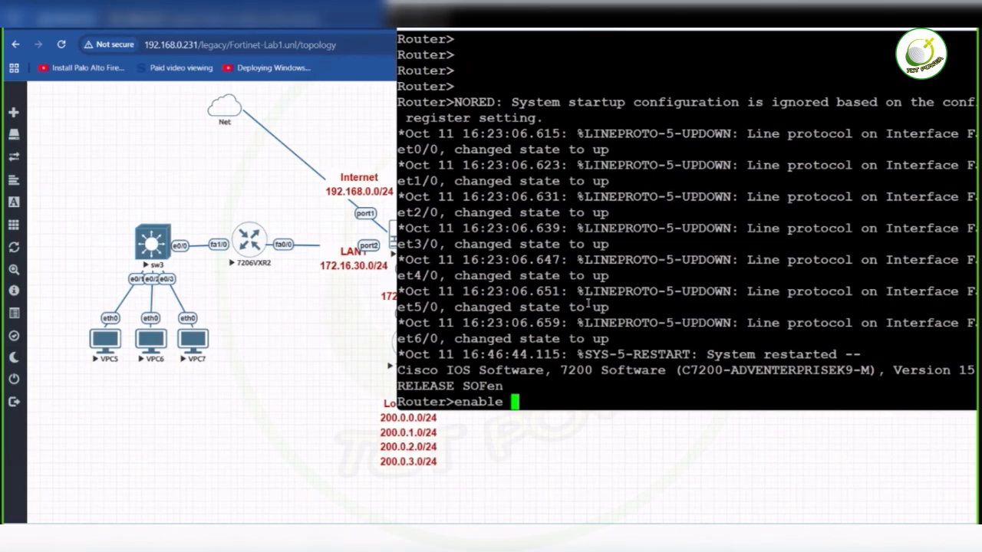
- Enter privileged mode with enable and open global configuration mode on the router with configure terminal
key("Return")
type("conf changed state to administratively down")
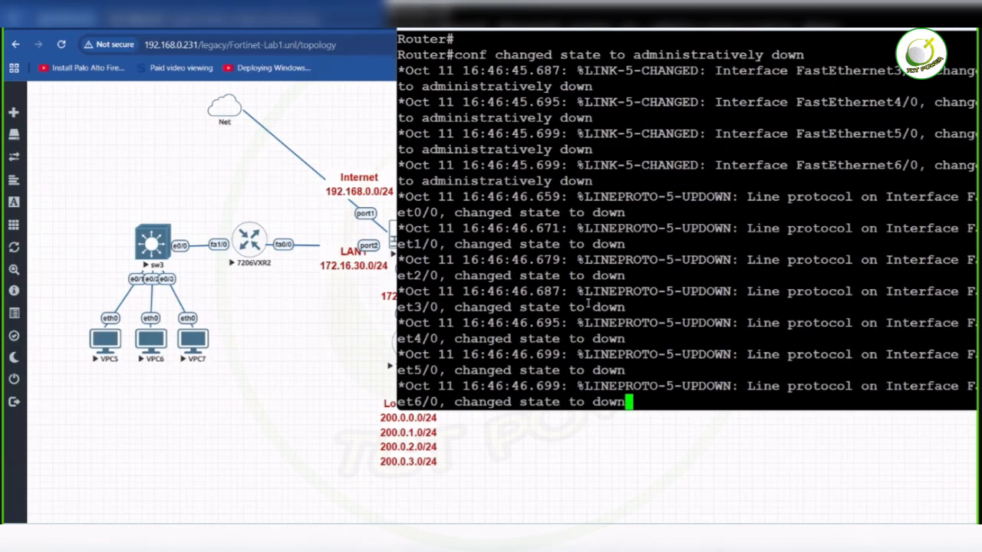
key("Tab")
type("t")
key("Tab")
key("Return")
key("Return")
key("Return")
- Enter interface fastEthernet 0/0 and enable it with no shutdown
type("ig)#i")
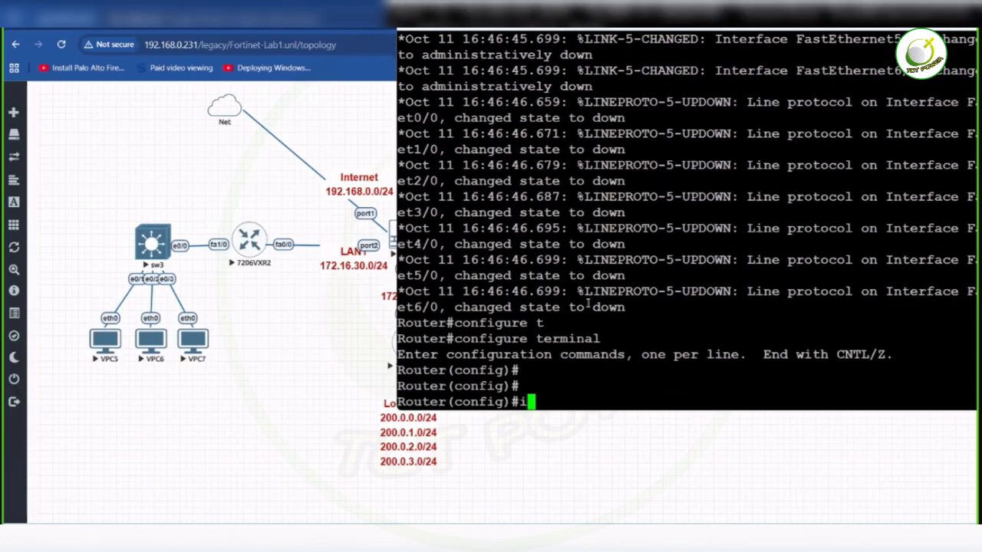
type("nt")
key("Tab")
type("f")
key("Tab")
type("0/")
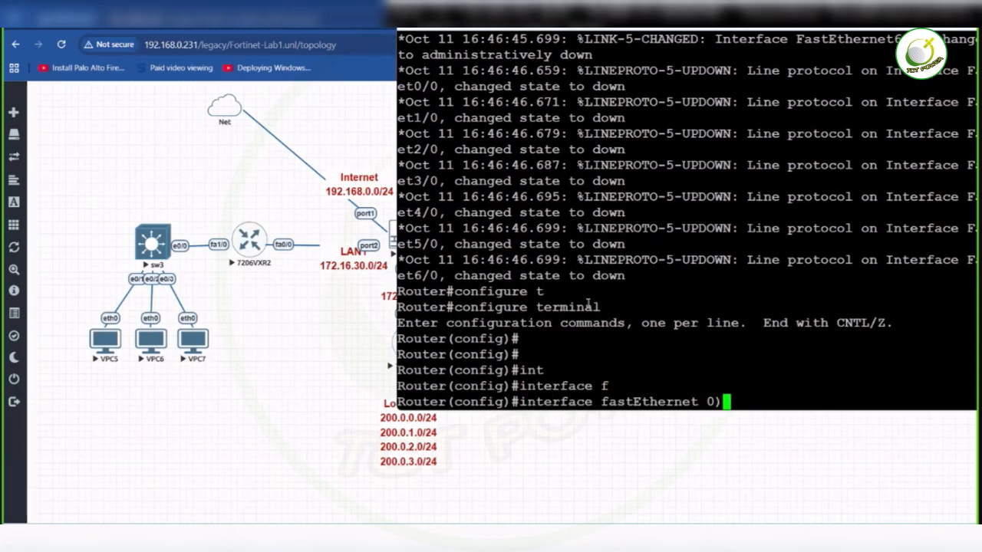
key("BackSpace")
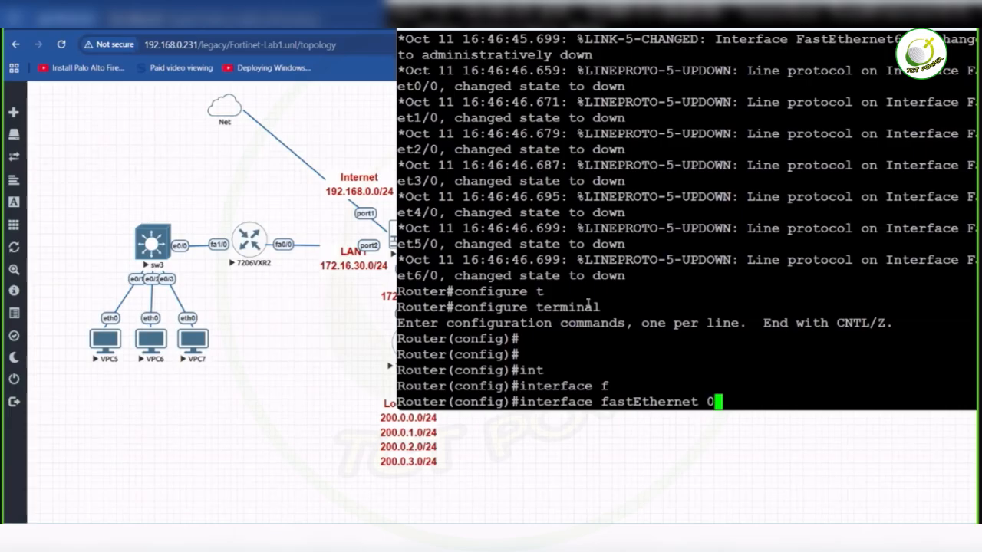
type("/0")
key("Return")
key("Return")
key("Return")
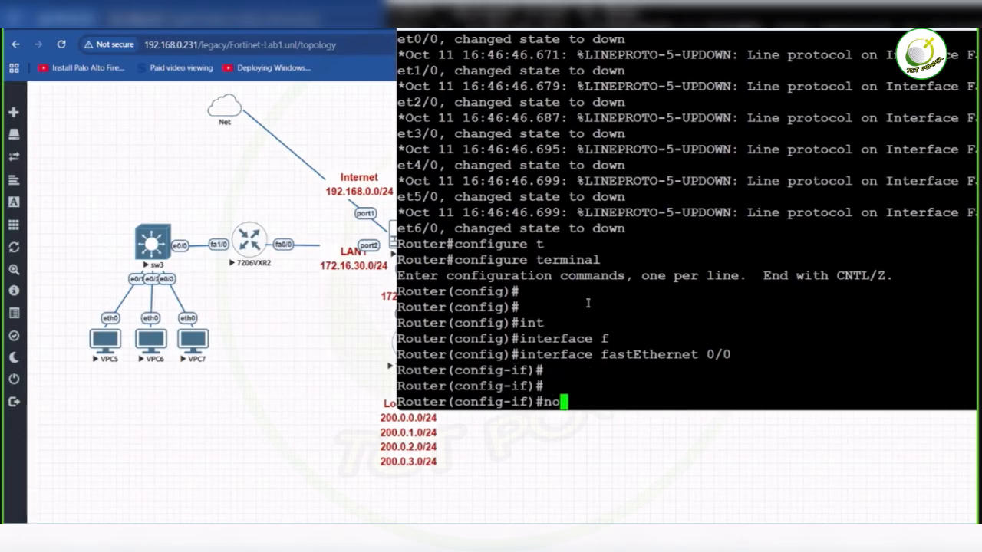
type("no sh")
key("Tab")
key("Return")
- Assign IP address 172.16.30.2 with mask 255.255.255.0 to fastEthernet 0/0, re-entering the command on a clean prompt line
type("ad")
key("BackSpace")
key("BackSpace")
type("ip add")
key("Tab")
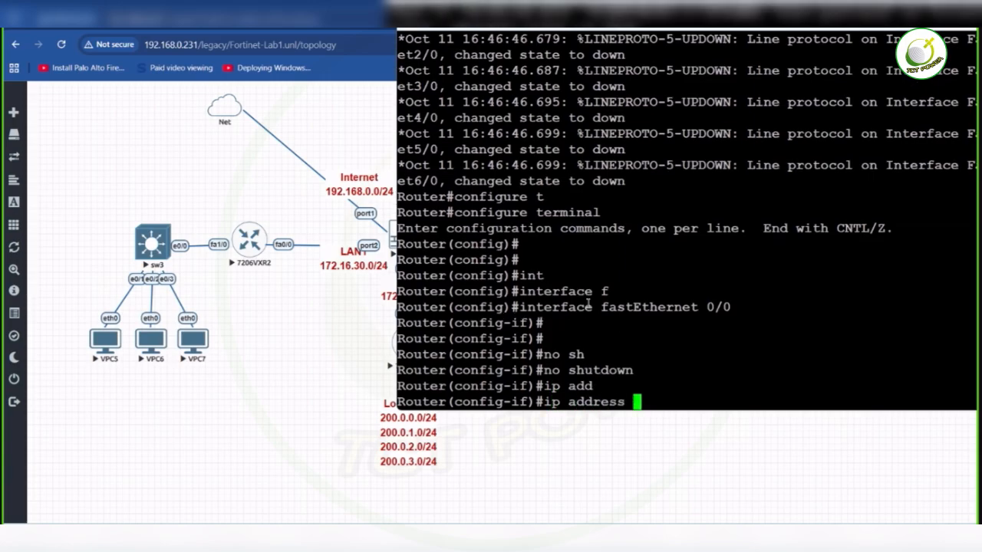
type("1")
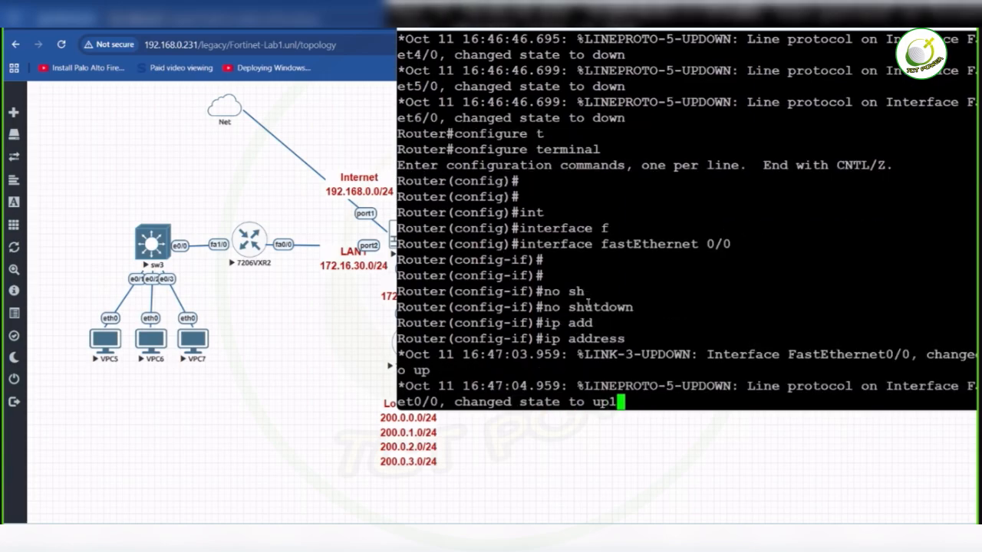
type("72.1")
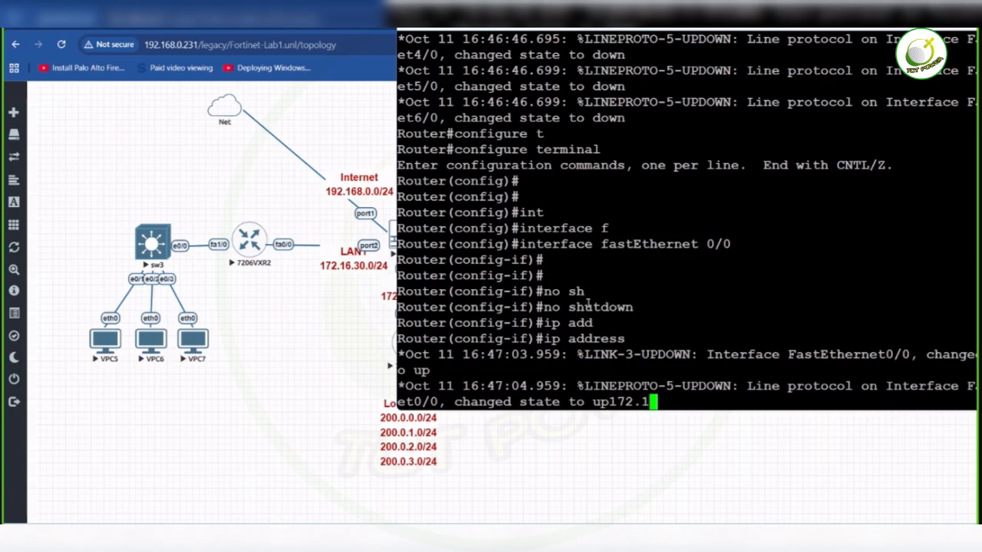
type("6.30.2 ")
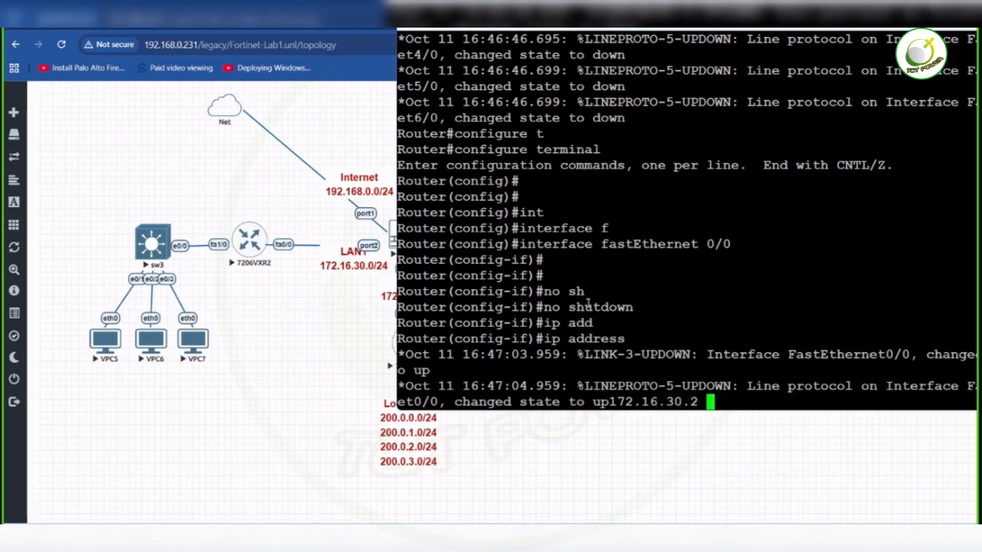
type("255.255.255.")
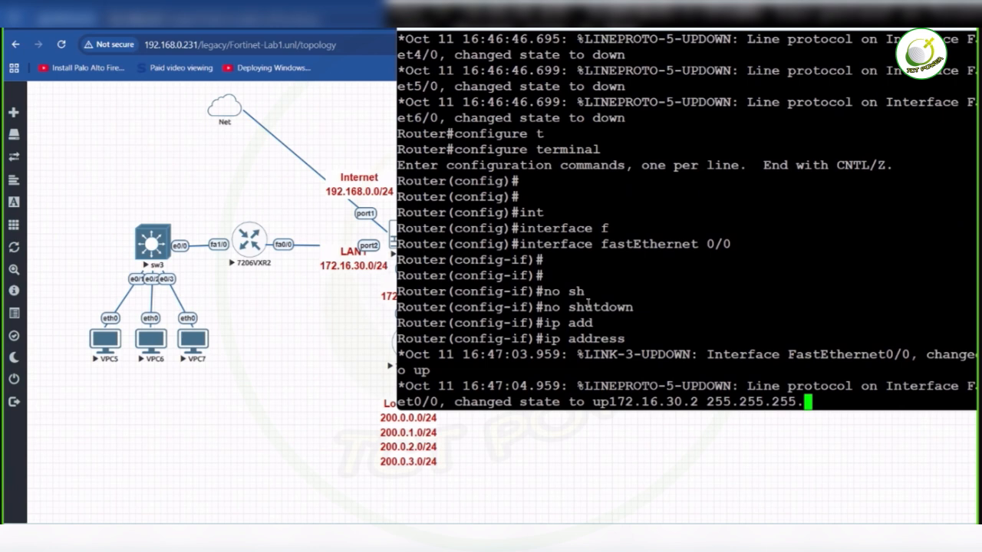
type("0")
key("Return")
key("Return")
key("Return")
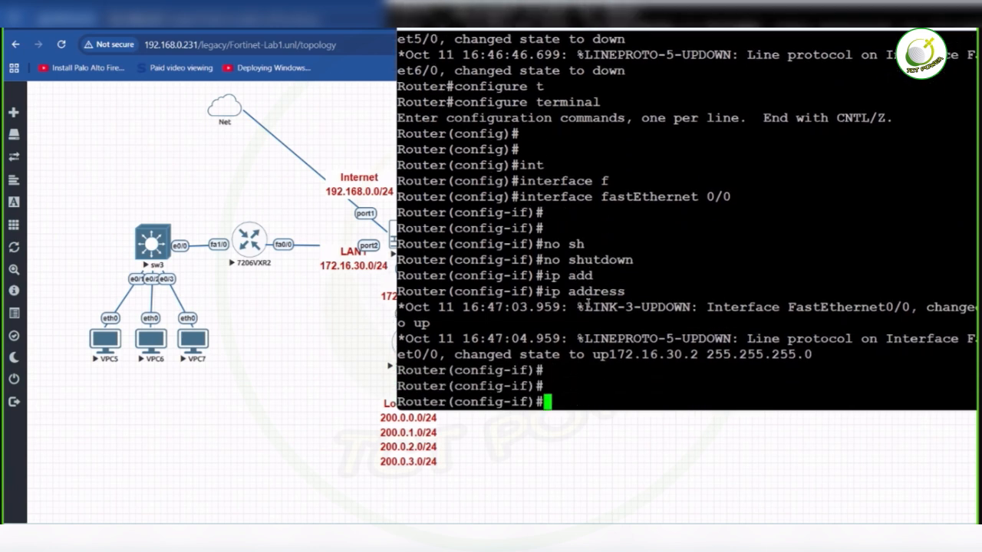
key("Up")
key("Return")
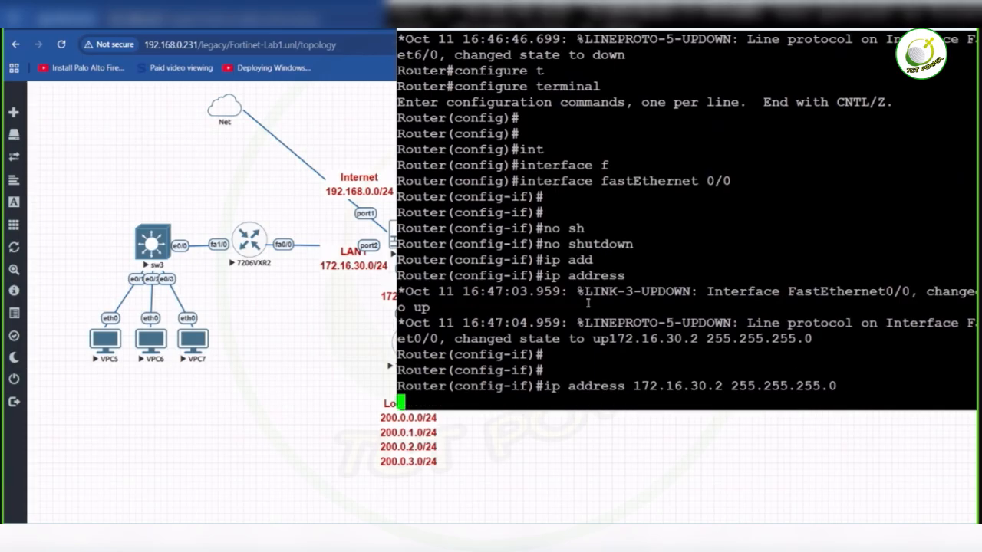
- Enter interface f1/0 and give it the description "Connected To SW3"
type("int f")
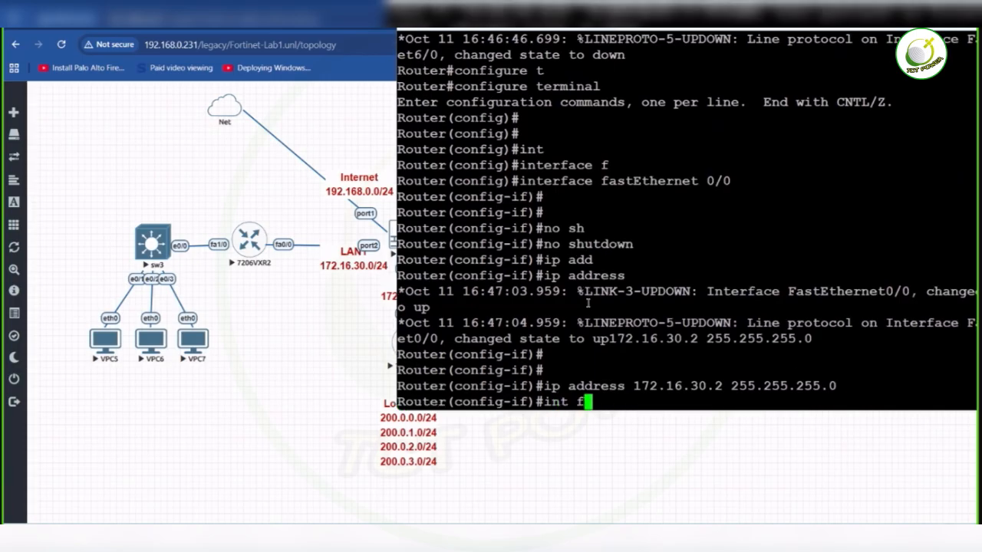
type("1/0")
key("Return")
type("des Con")
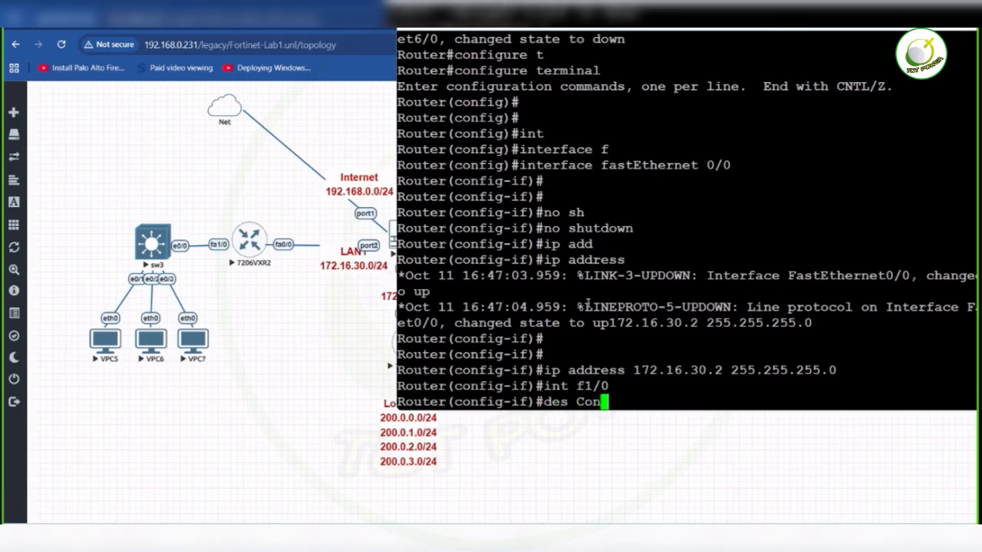
type("nected To SW3")
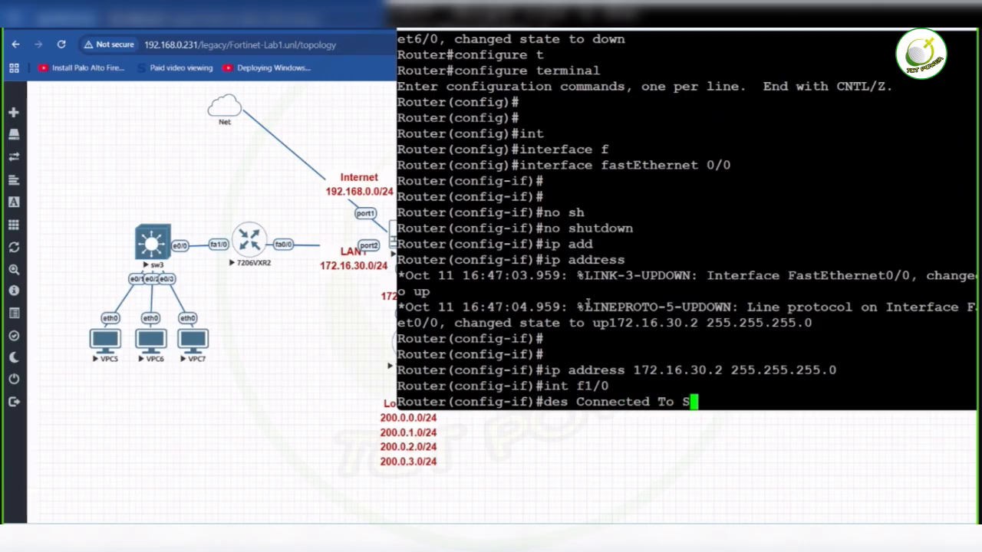
key("Return")
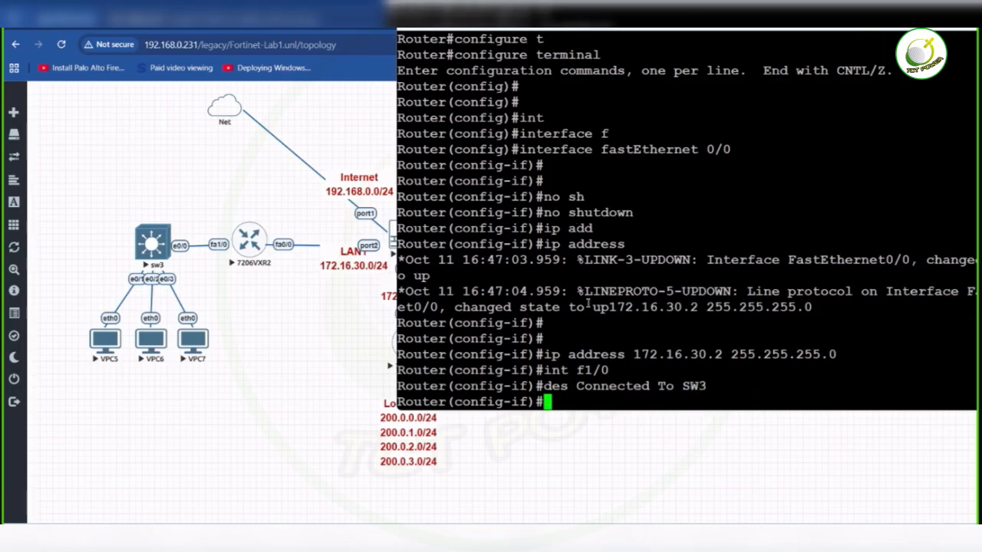
- Assign IP address 10.0.10.1 with mask 255.255.255.0 to interface f1/0
type("no sh")
key("BackSpace")
key("BackSpace")
key("BackSpace")
key("BackSpace")
key("BackSpace")
type("ipadd")
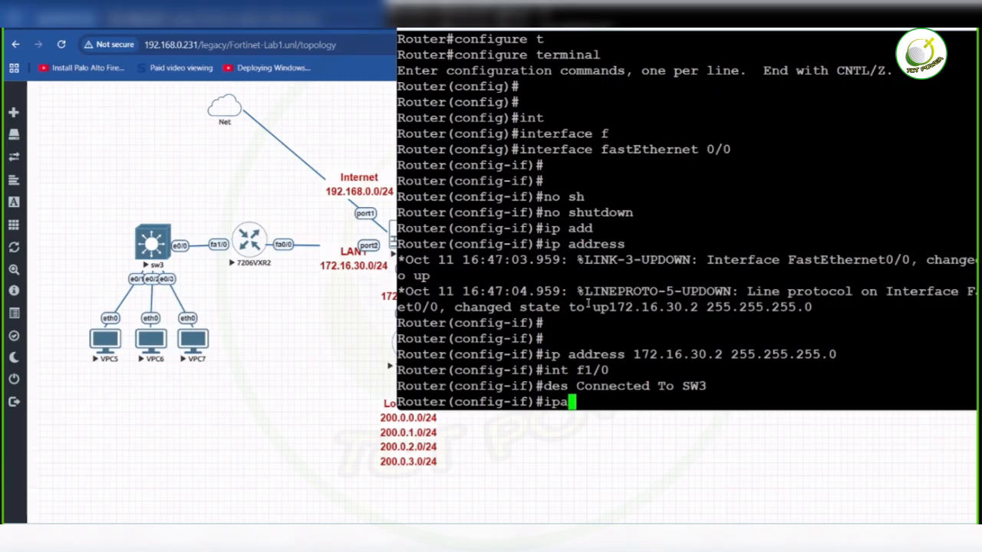
key("BackSpace")
key("BackSpace")
key("BackSpace")
key("BackSpace")
type("p add ")
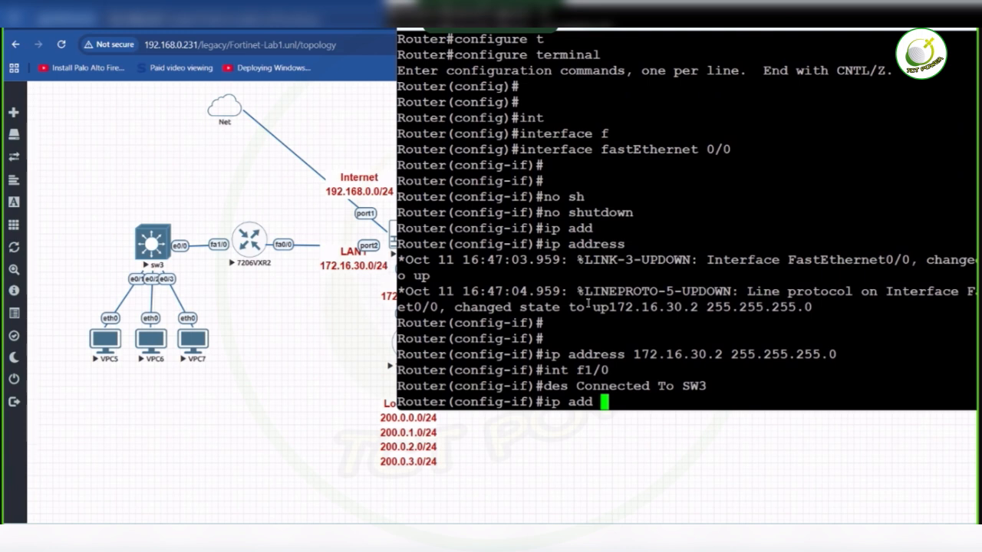
type("10.0.0.0")
key("BackSpace")
type("1 25")
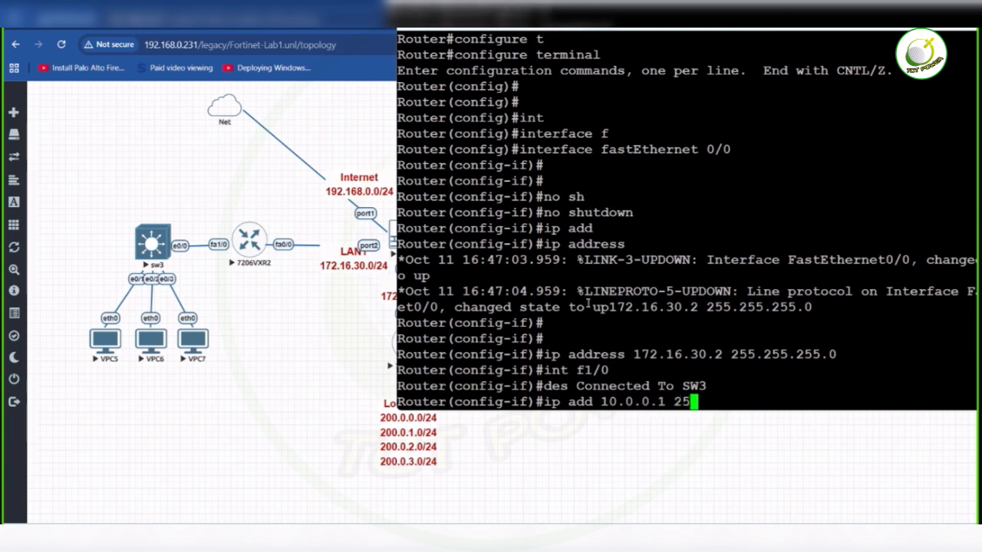
type("5.255.255.255")
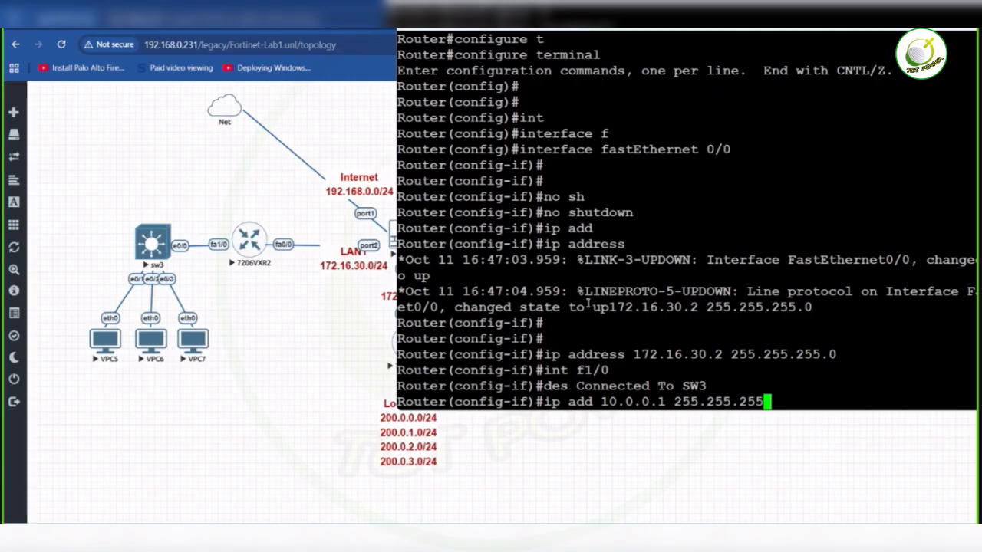
type("0")
key("Left")
key("Left")
key("Left")
key("Left")
key("Left")
key("Left")
key("Left")
key("Left")
key("Left")
key("Left")
key("Left")
key("Left")
key("Left")
key("Left")
key("Left")
key("Left")
key("Left")
type("1")
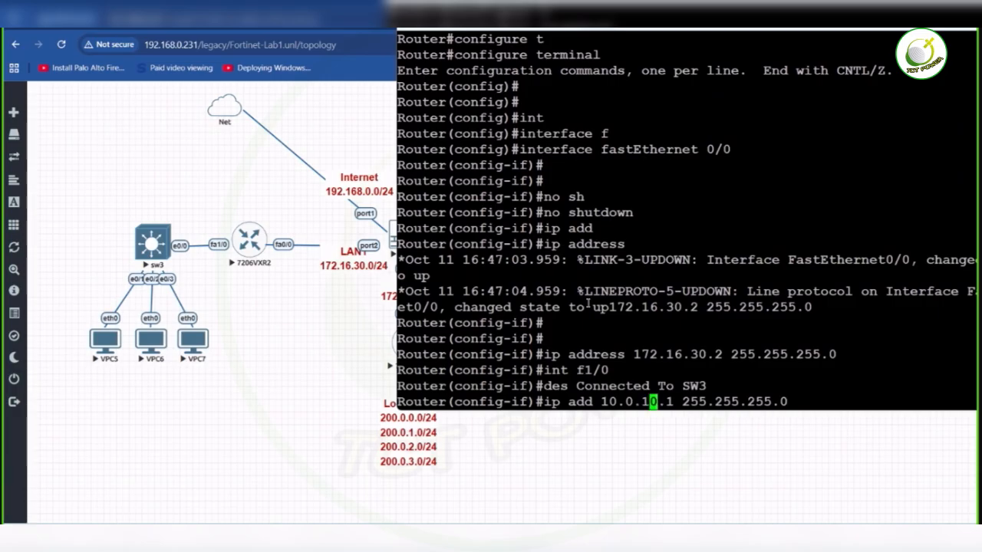
key("Return")
- Enable interface f1/0 with no shutdown and save the router configuration with do wr
type("no sh")
key("Return")
key("Return")
type("do wr")
key("Return")
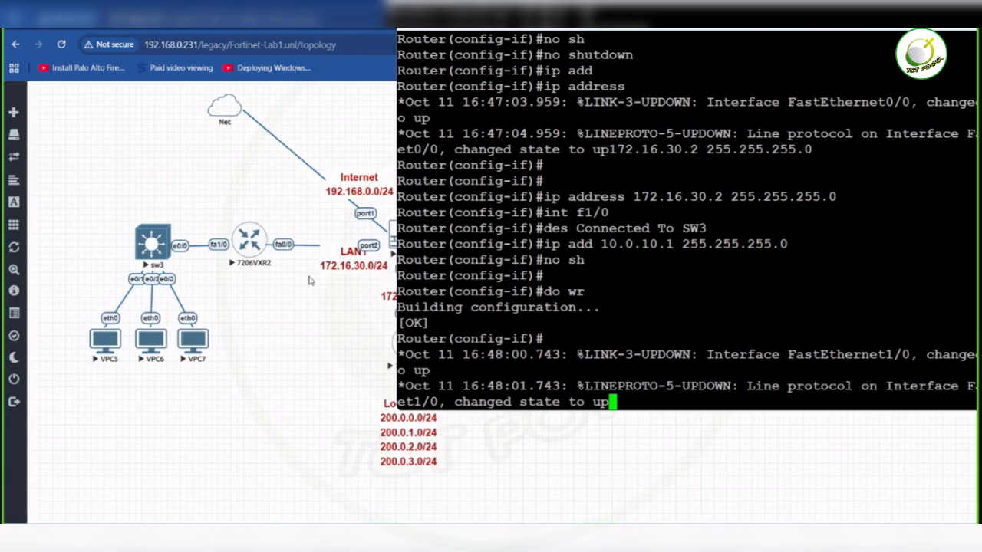
left_click(323, 362)
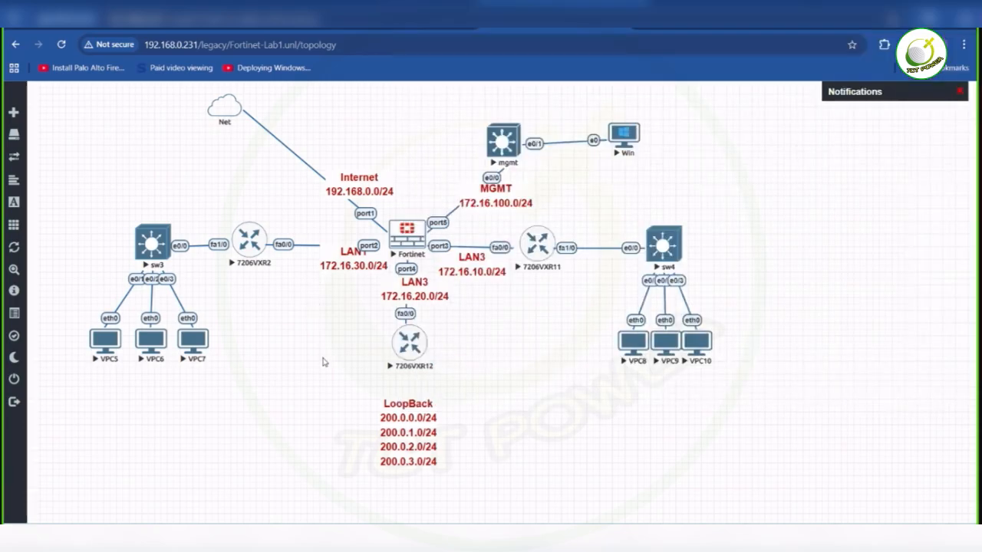
- Open the 7206VXR12 router's console and set its terminal font to Courier New, bold, size 16
left_click(415, 351)
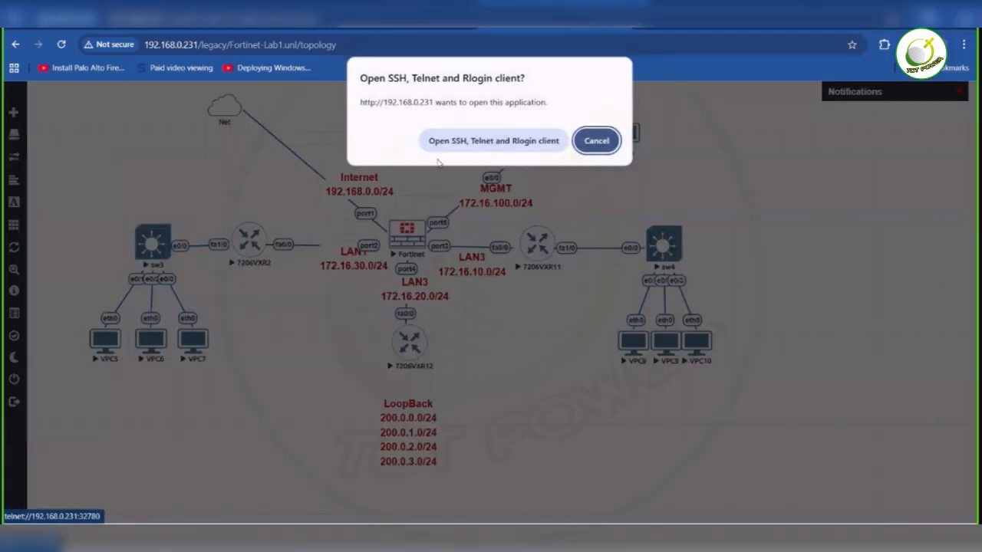
left_click(465, 152)
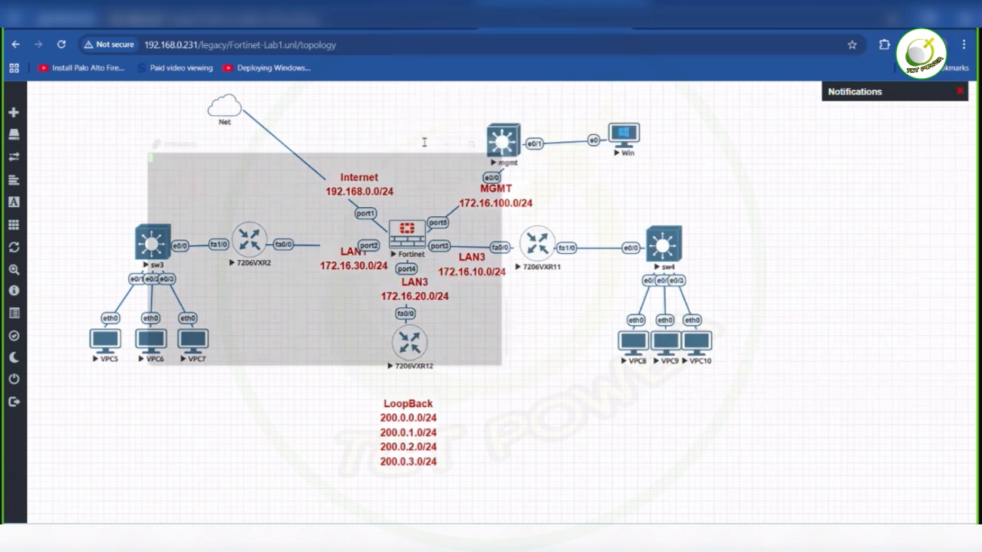
right_click(360, 133)
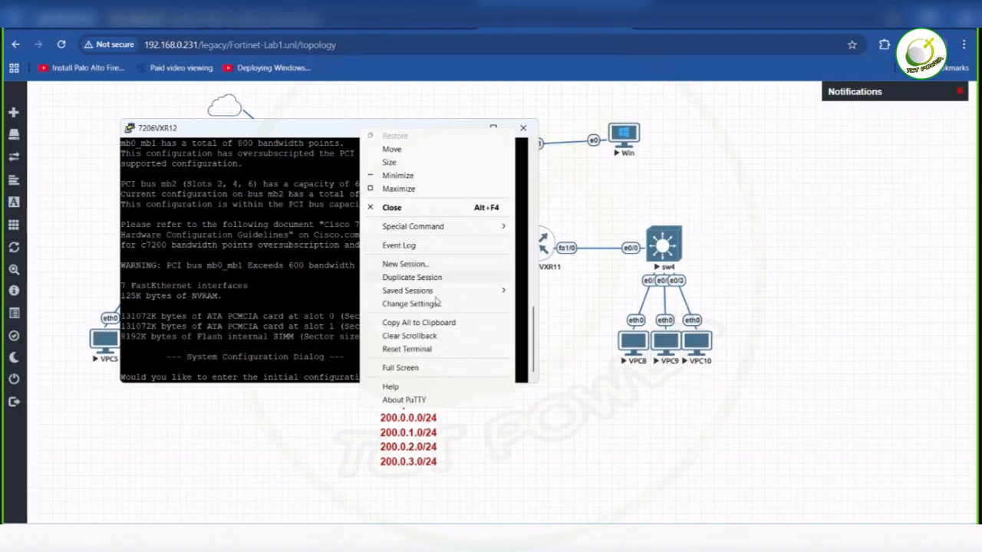
left_click(438, 304)
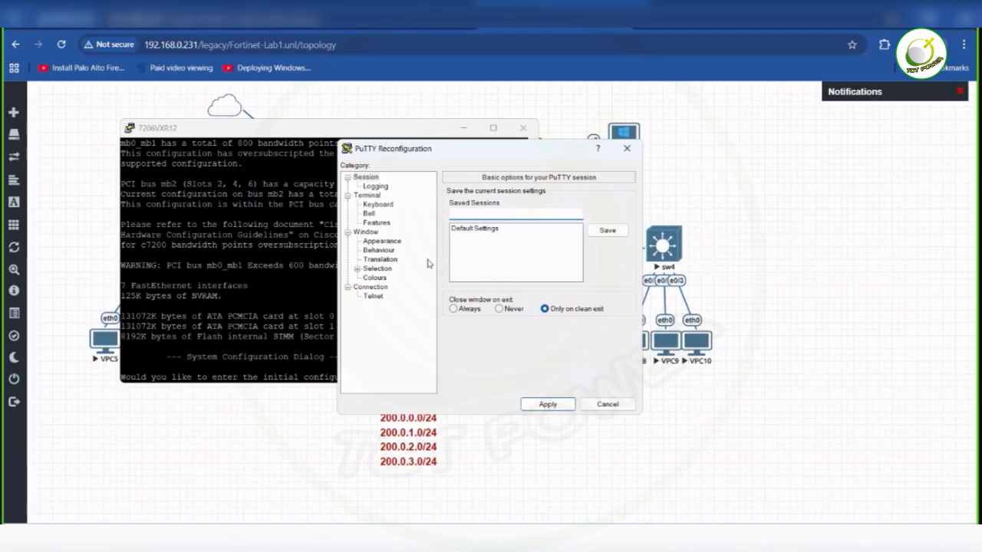
left_click(395, 243)
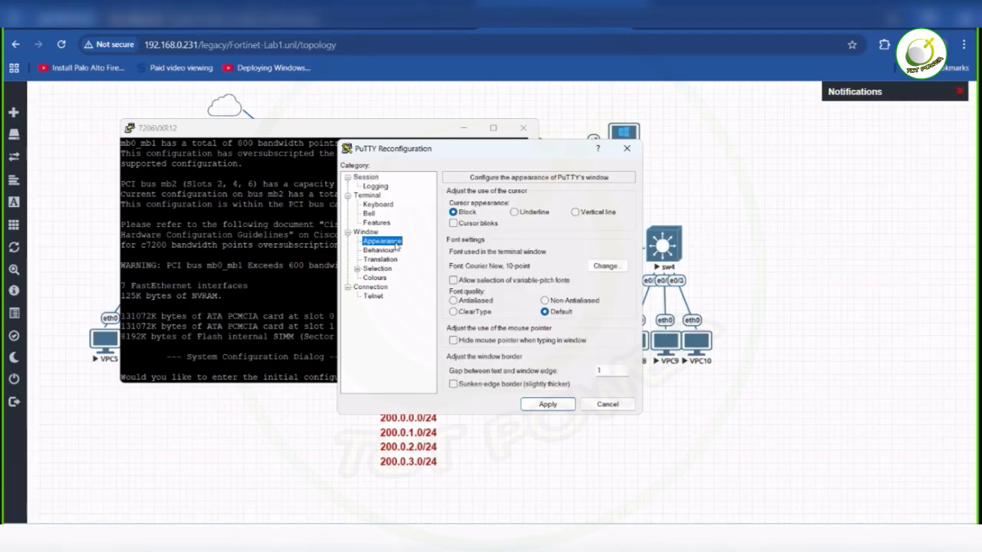
left_click(607, 267)
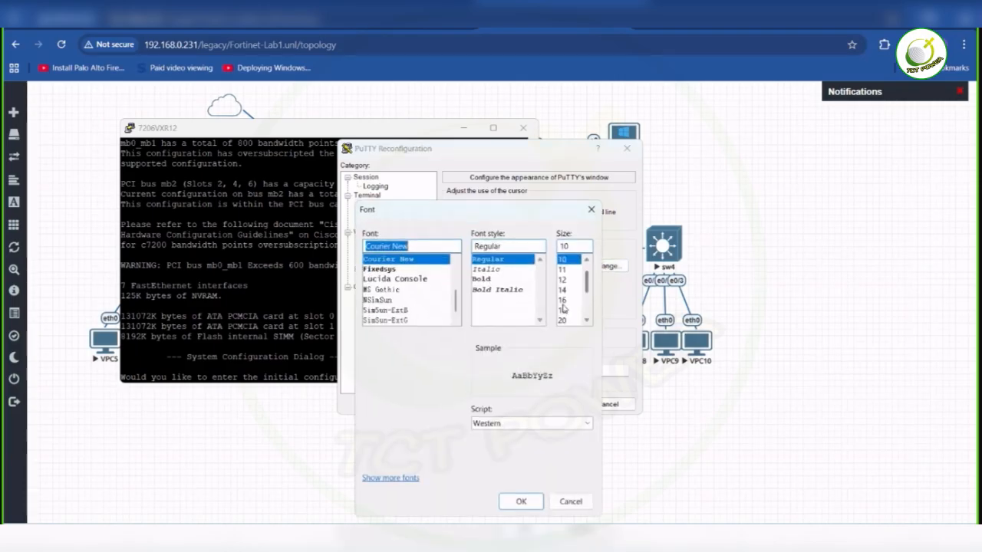
left_click(563, 300)
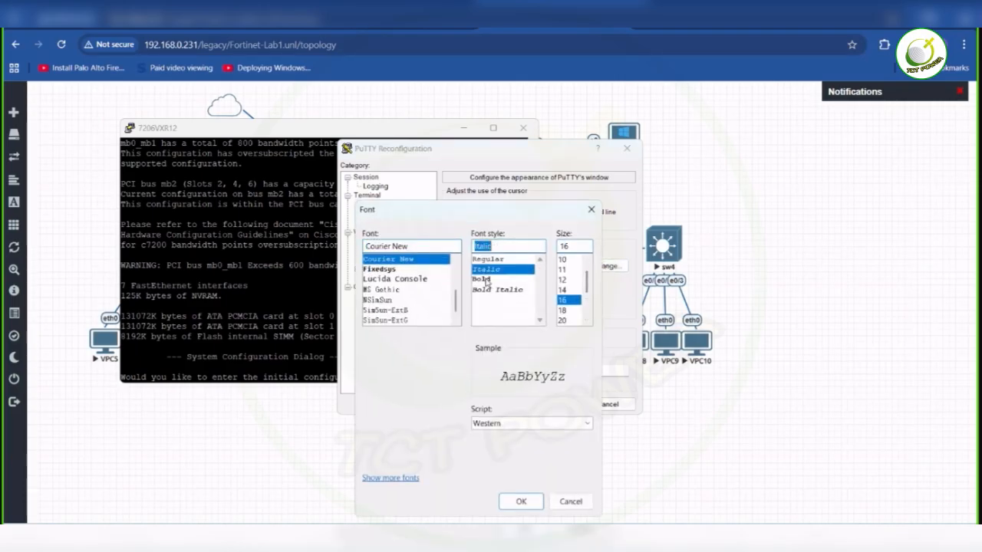
left_click(485, 279)
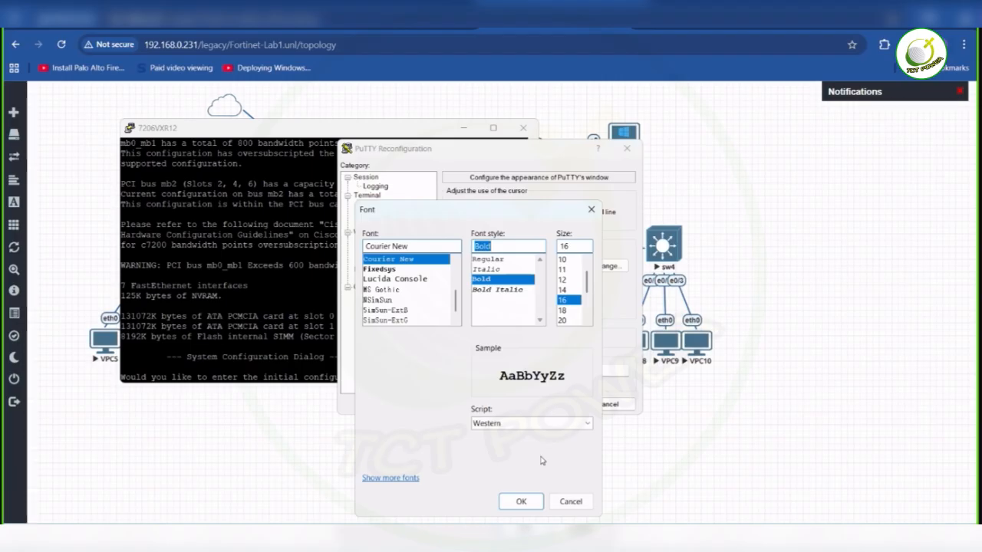
left_click(521, 501)
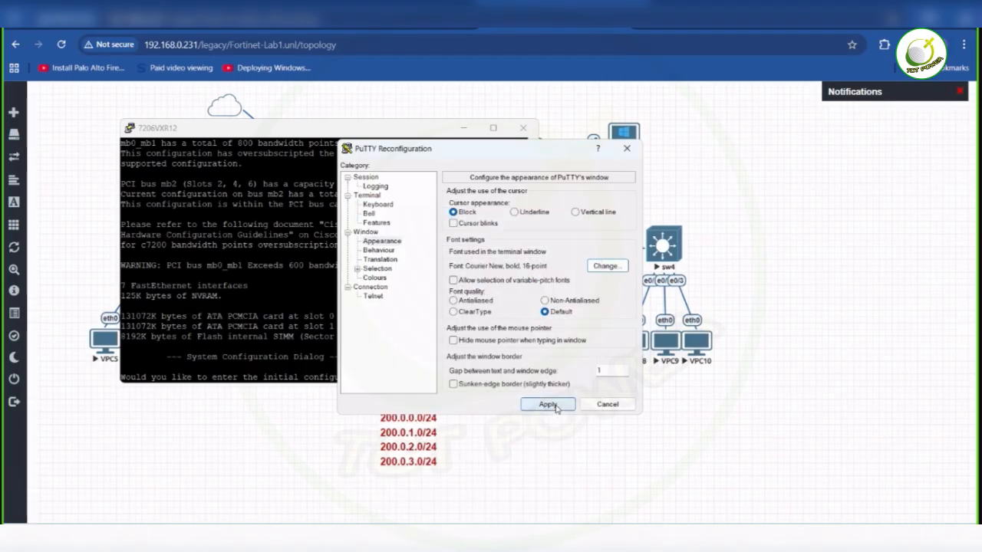
left_click(547, 405)
- Move the console clear of the router in the diagram and decline the initial configuration dialog with no
left_click_drag(345, 123, 558, 56)
type("no")
key("Return")
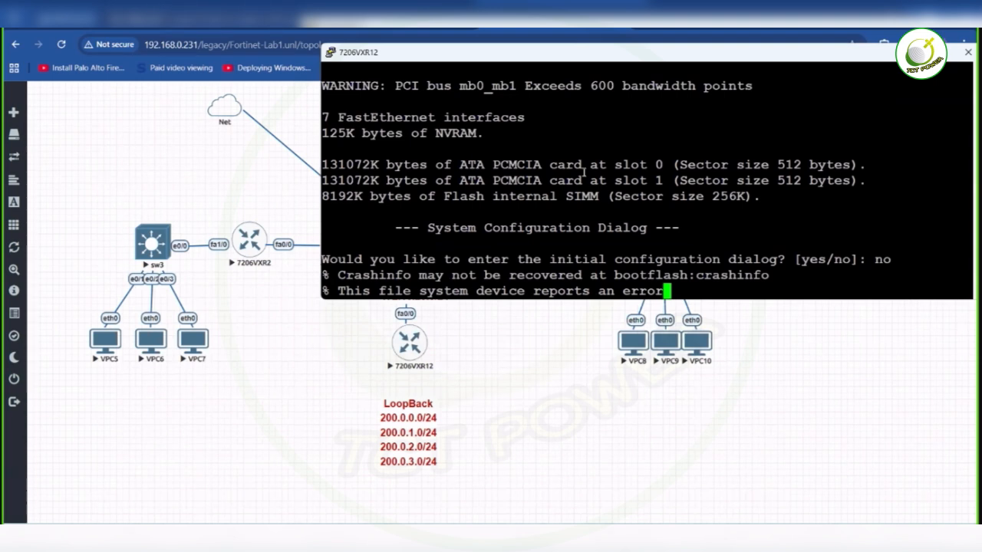
key("Return")
key("Return")
key("Return")
key("Return")
key("Return")
key("Return")
key("Return")
key("Return")
key("Return")
key("Return")
key("Return")
key("Return")
key("Return")
key("Return")
key("Return")
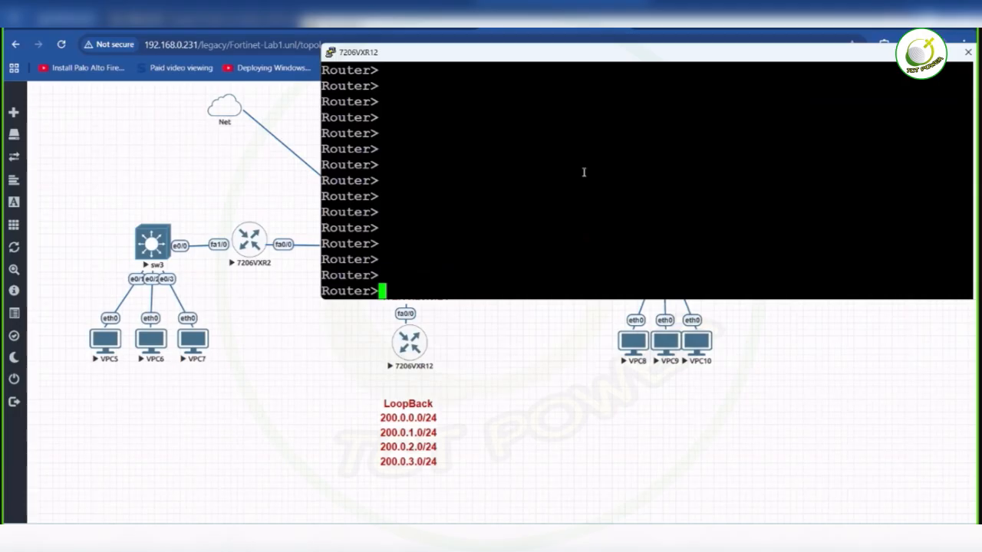
- Enter privileged mode and global configuration mode on 7206VXR12, and move the console clear of the LAN3 subnet label
type("enable")
key("Return")
type("conf t")
key("Return")
key("Return")
key("Return")
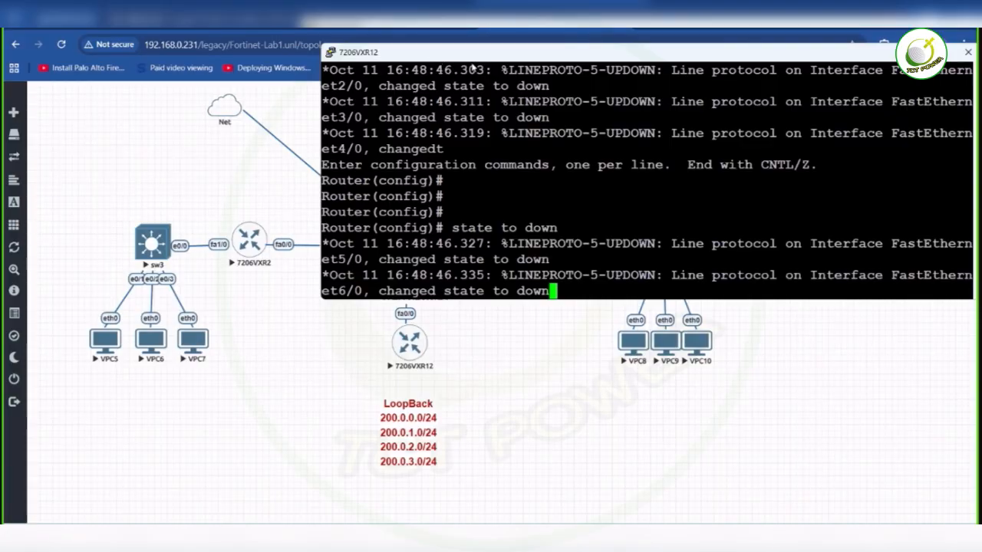
left_click_drag(440, 52, 534, 49)
key("Return")
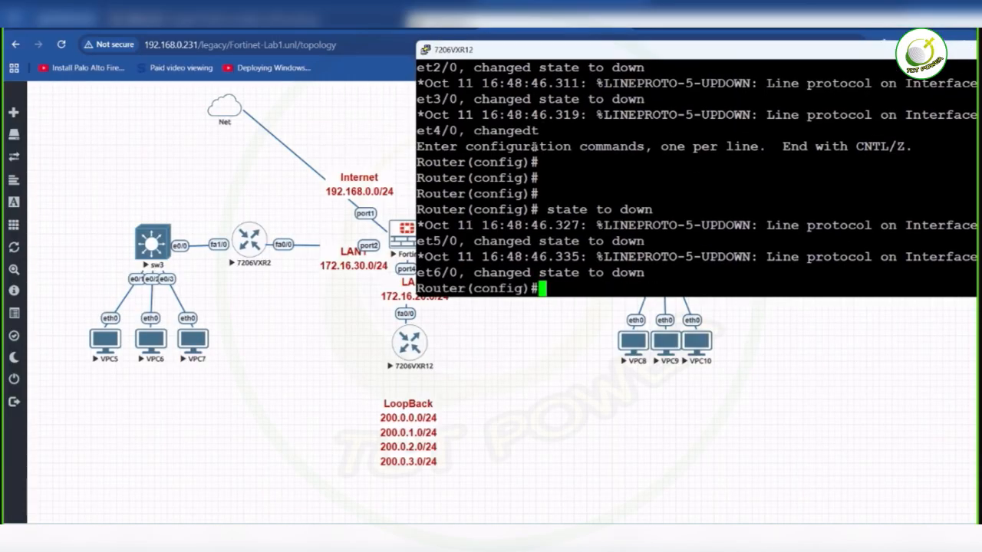
key("Return")
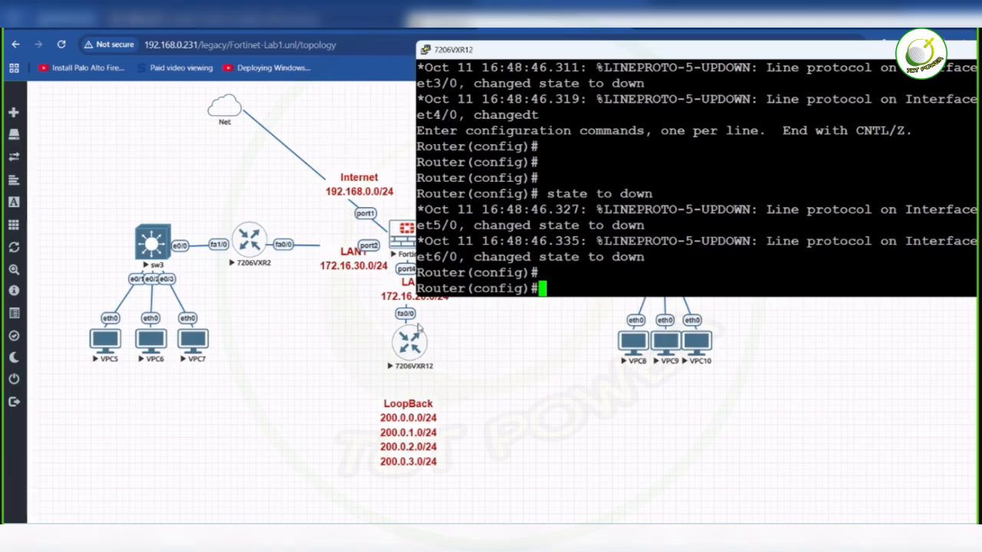
- Enter interface fastEthernet 0/0 and enable it with no shutdown
type("int")
key("Tab")
type("f")
key("Tab")
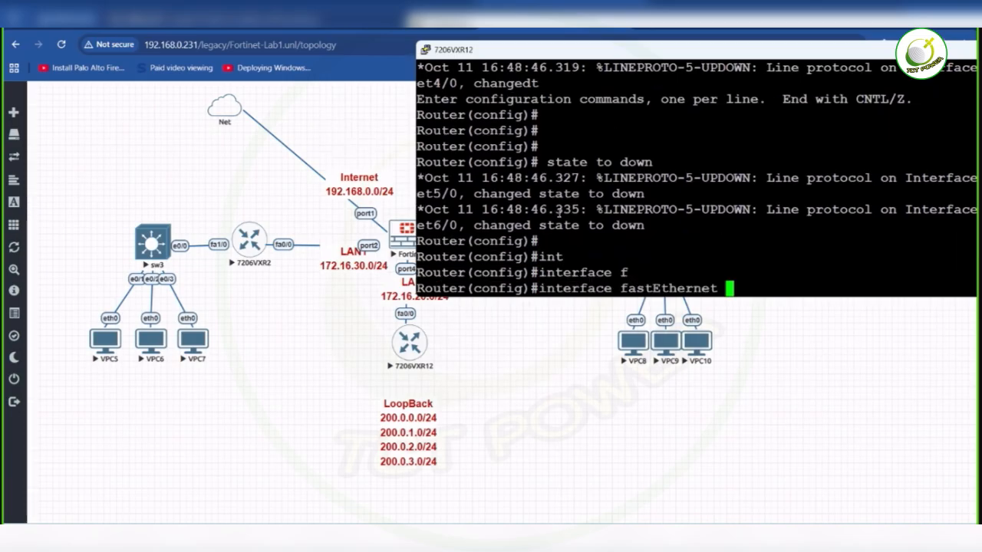
type("0/0")
key("Return")
type("no sh")
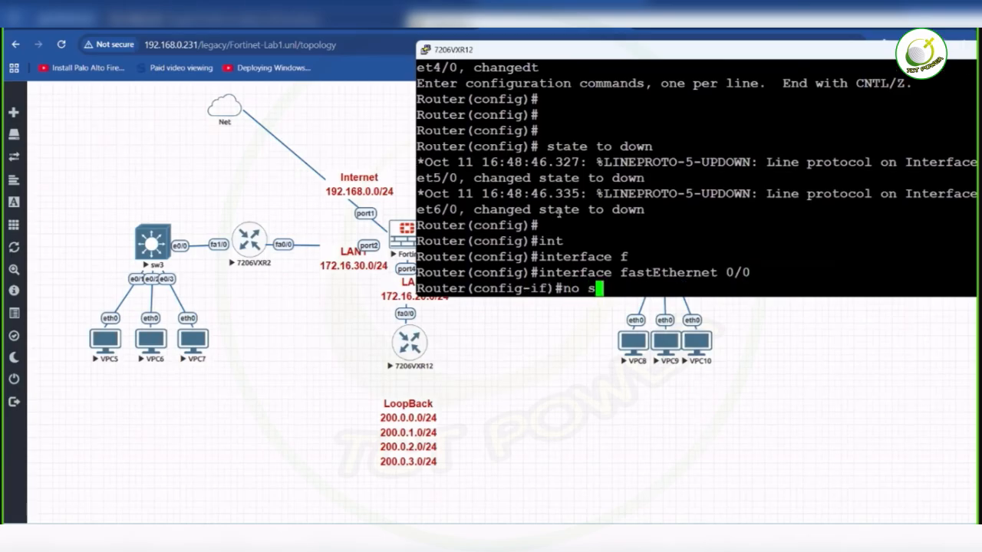
key("Tab")
key("Return")
- Assign IP address 172.16.20.2 with mask 255.255.255.0 to fastEthernet 0/0
type("ipad")
key("Return")
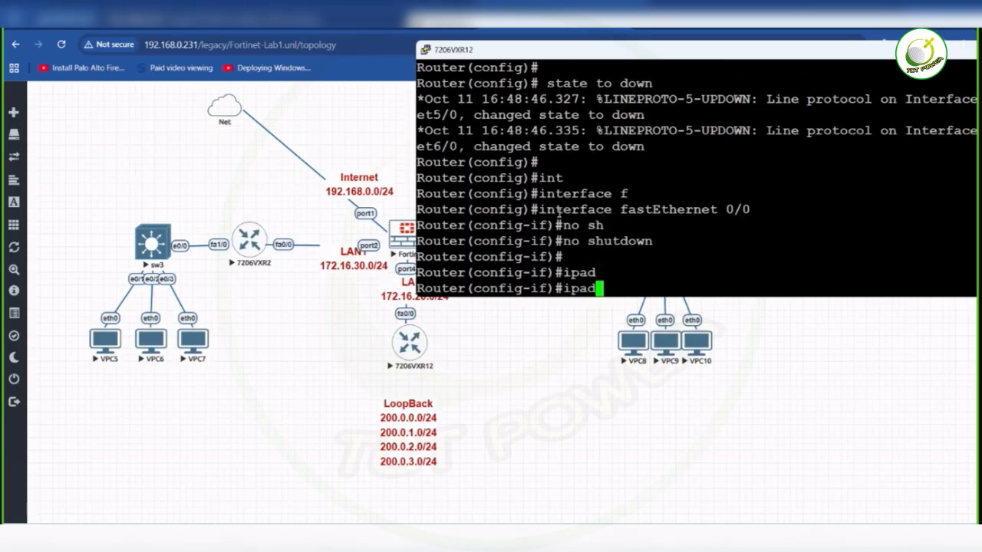
type("ip add")
key("Tab")
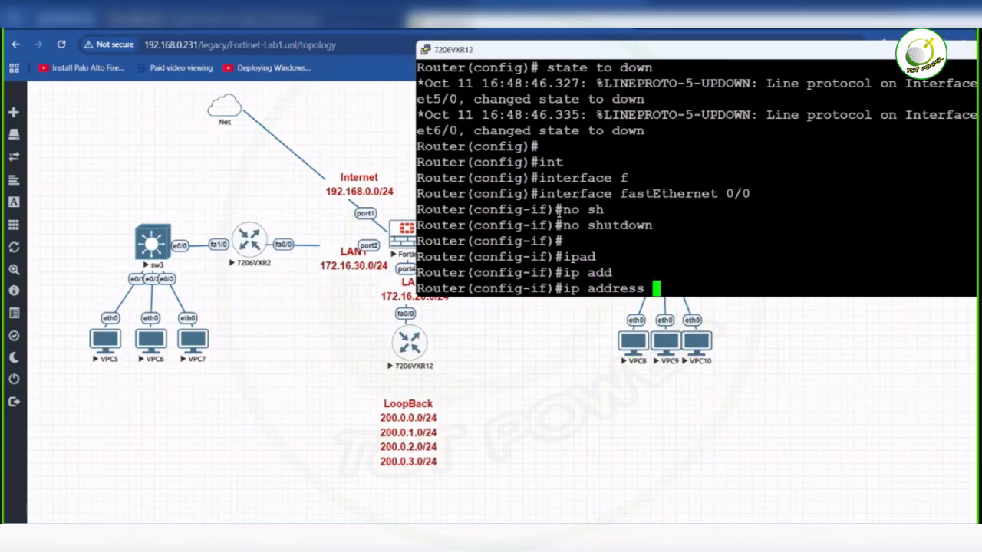
type("172.1")
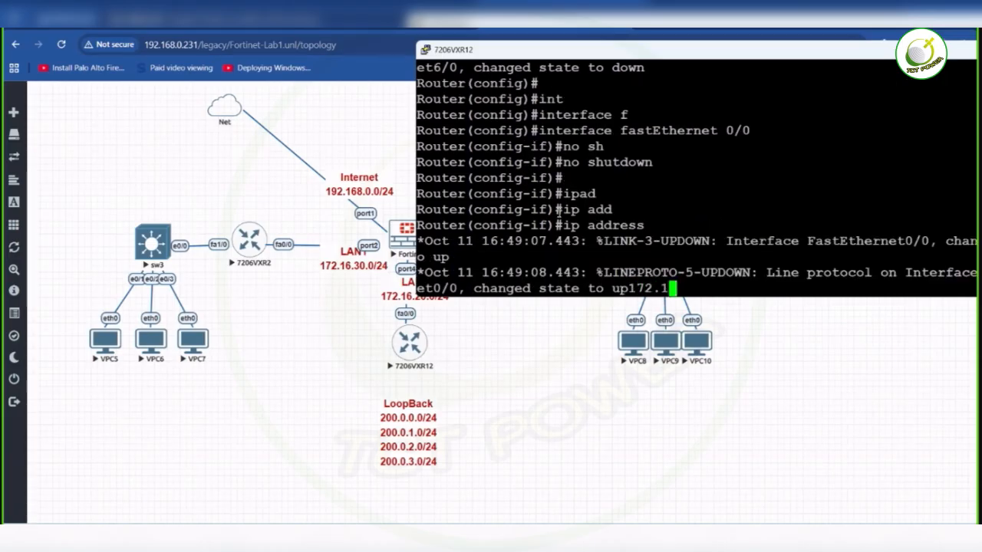
type("6.20.1 2")
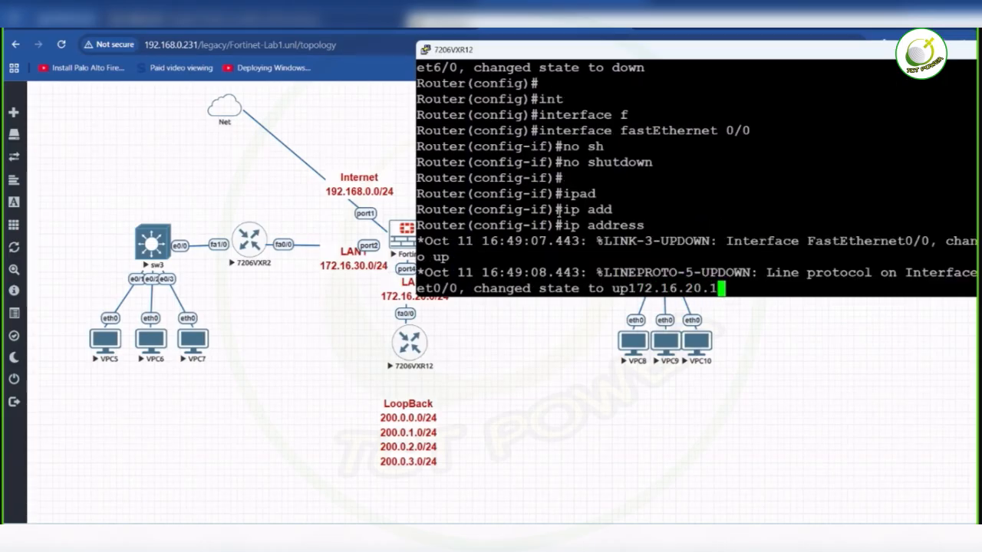
key("BackSpace")
key("BackSpace")
key("BackSpace")
type("2 255.255.255.252")
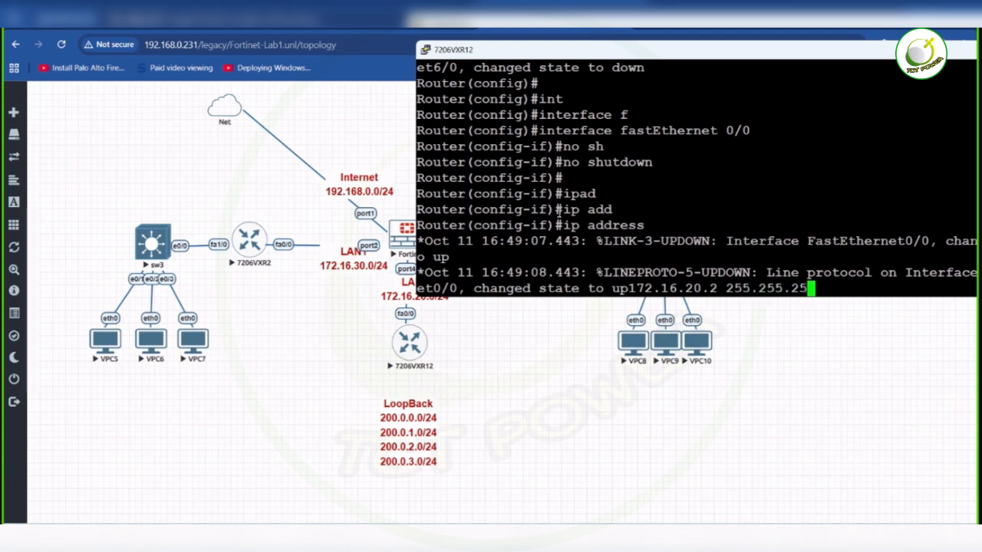
key("BackSpace")
key("BackSpace")
key("BackSpace")
type("0")
key("Return")
key("Return")
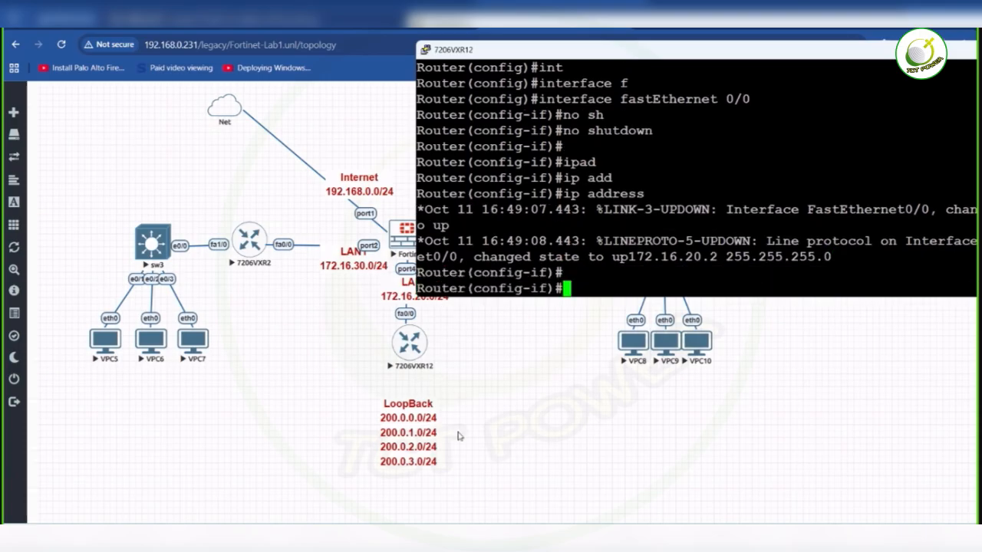
- Repeat no shutdown on fastEthernet 0/0 and exit to global configuration mode
type("no sh")
key("Return")
type("exit")
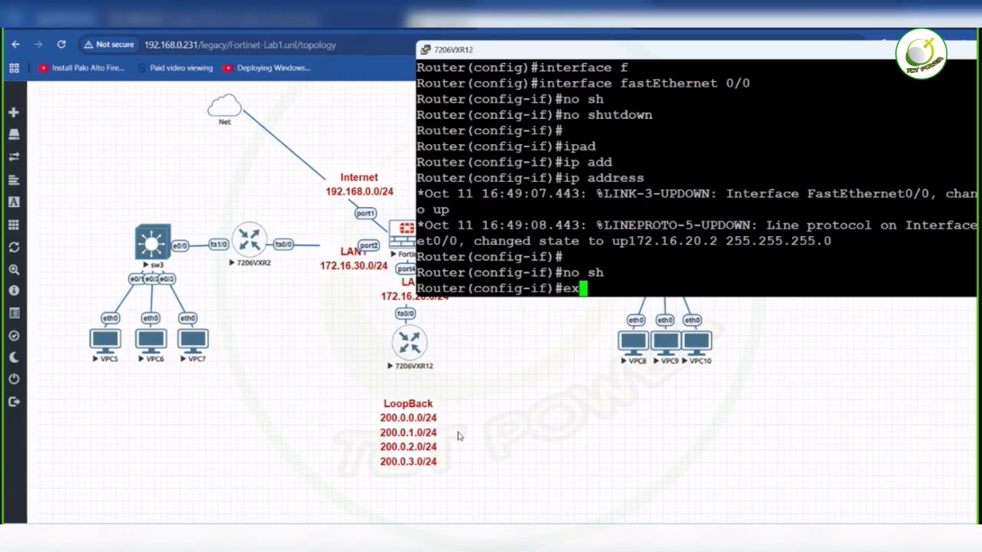
key("Return")
- Create loopback interface 0 with the command interface lo 0
type("int")
key("Tab")
type("lo 0")
key("Return")
- Assign IP address 200.0.0.1 with mask 255.255.255.0 to loopback 0, correcting the mistyped mask
type("ip ad")
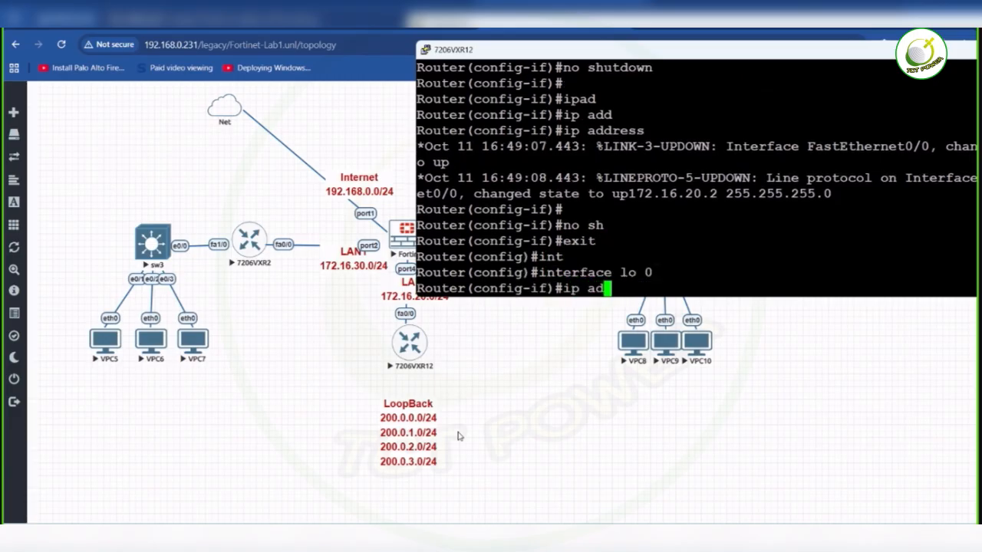
key("Tab")
type("d")
key("Tab")
type("200.0.0.1 255.255.2")
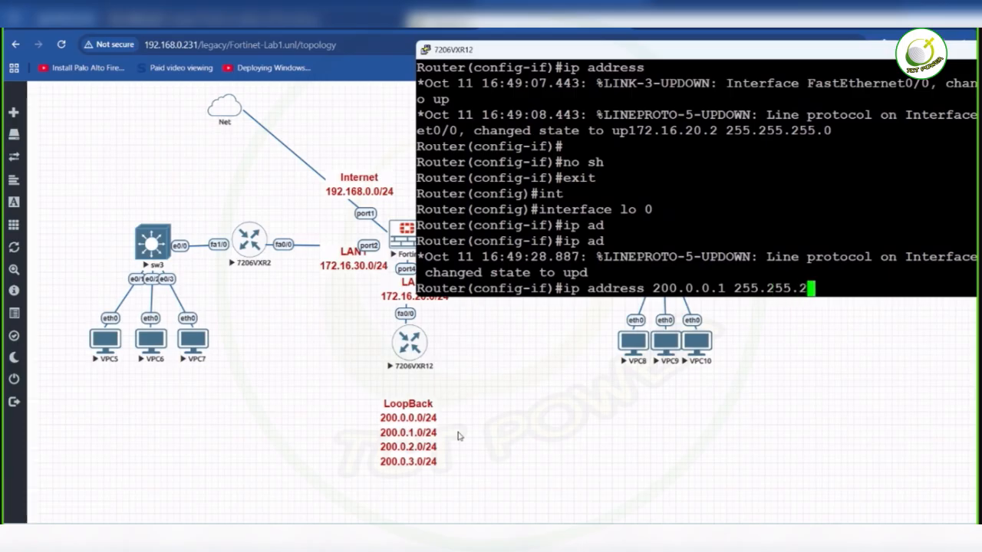
type("550")
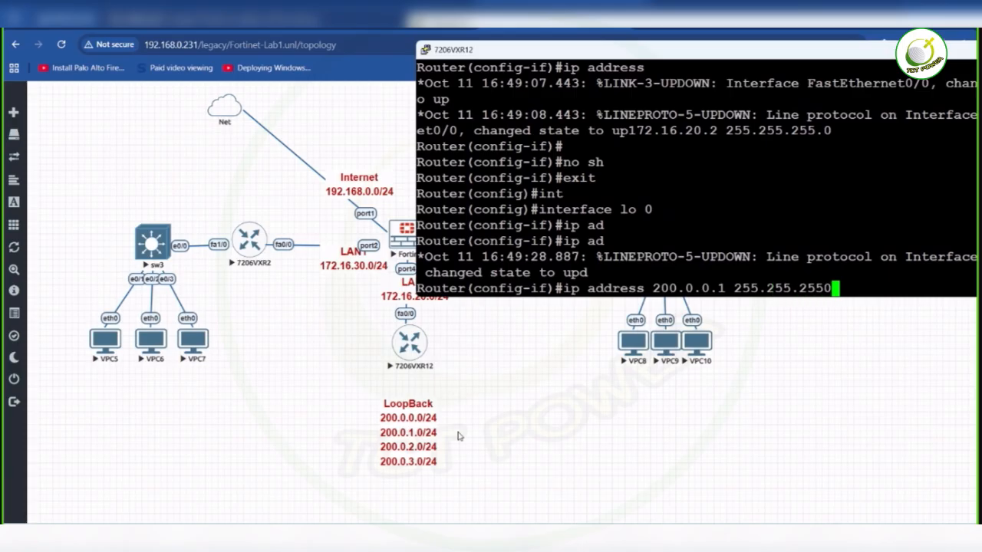
key("Return")
key("Up")
key("Left")
type(".")
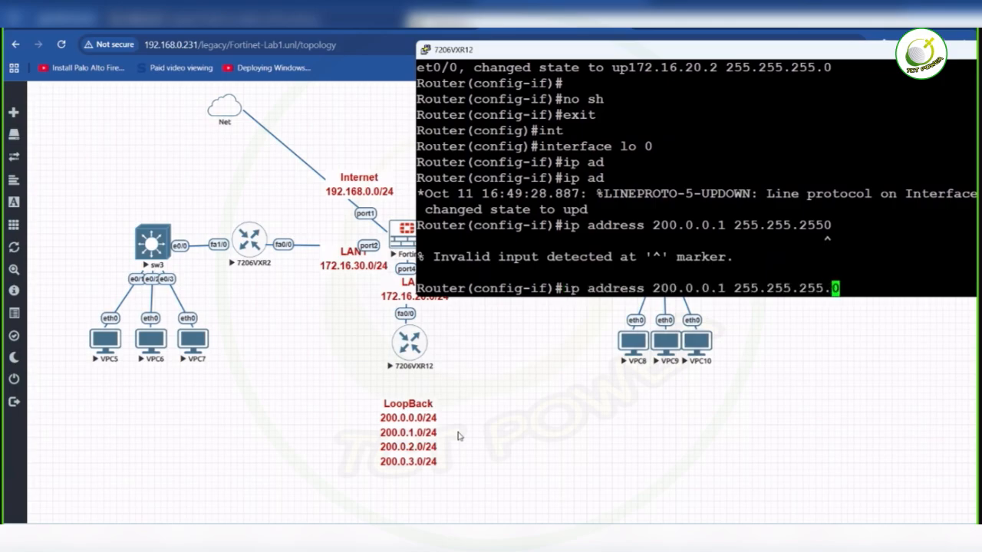
key("Return")
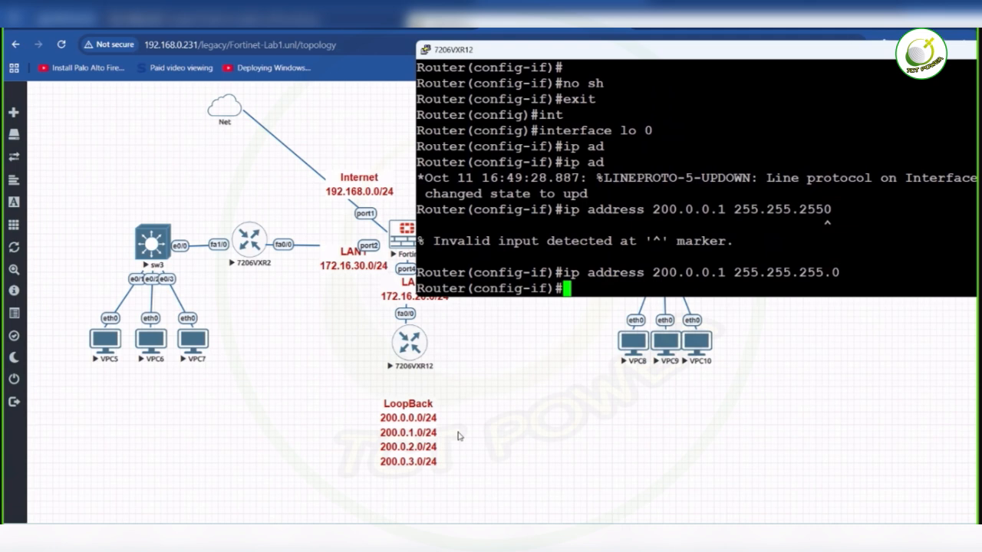
- Create loopback interface 1 by reusing the earlier loopback command as interface lo 1
key("Up")
key("Up")
key("Up")
key("Up")
key("Up")
key("BackSpace")
type("1")
key("Return")
key("Return")
key("Up")
key("Up")
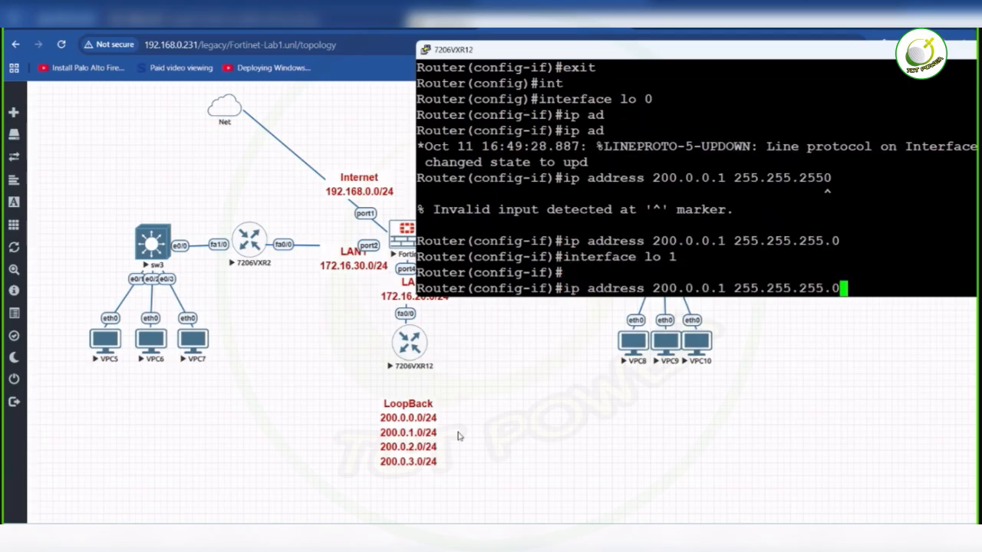
key("Return")
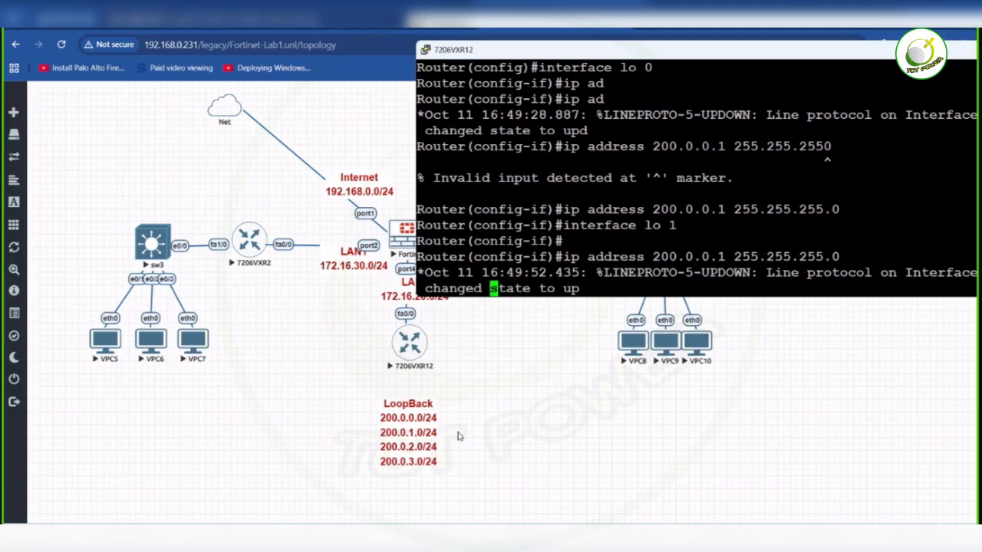
key("Up")
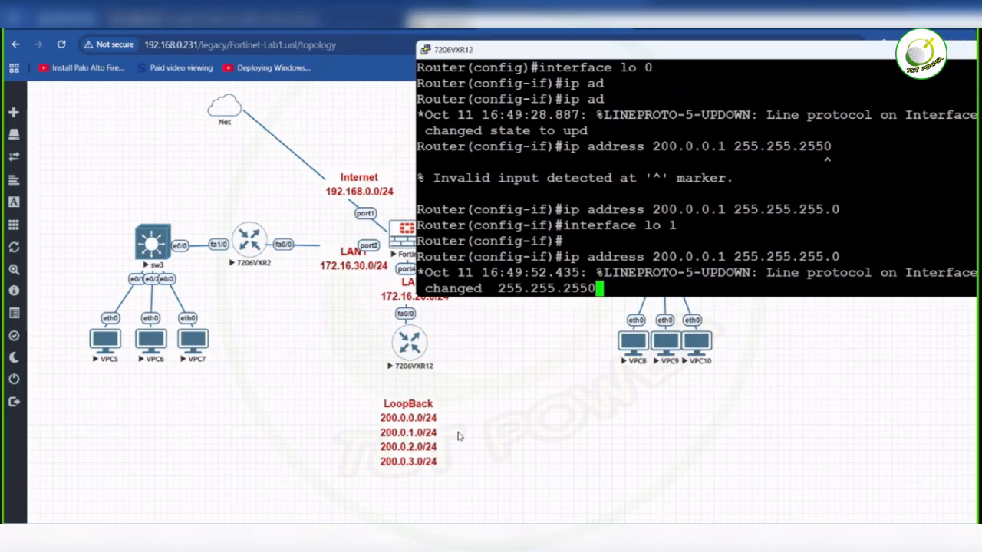
key("Up")
key("Up")
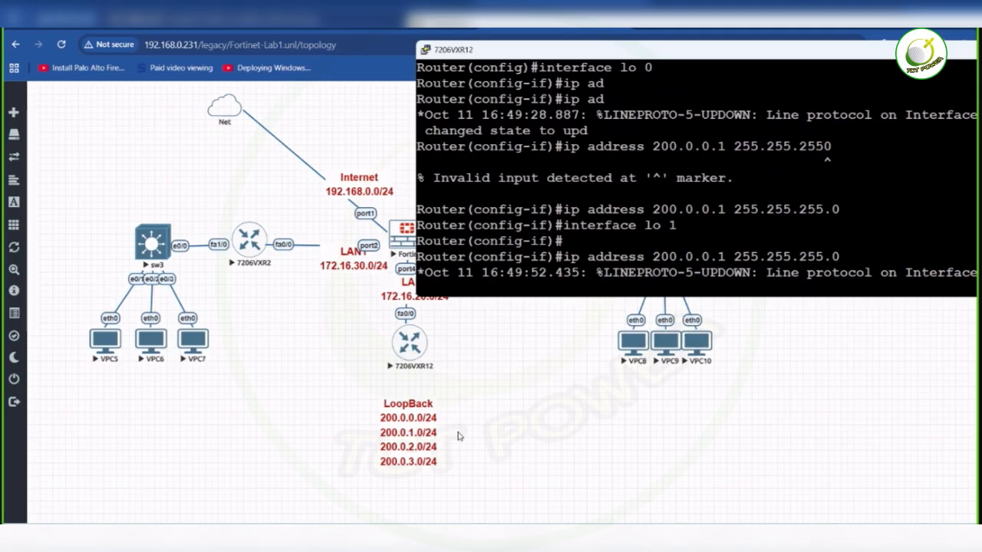
key("Return")
key("Return")
key("Return")
key("Return")
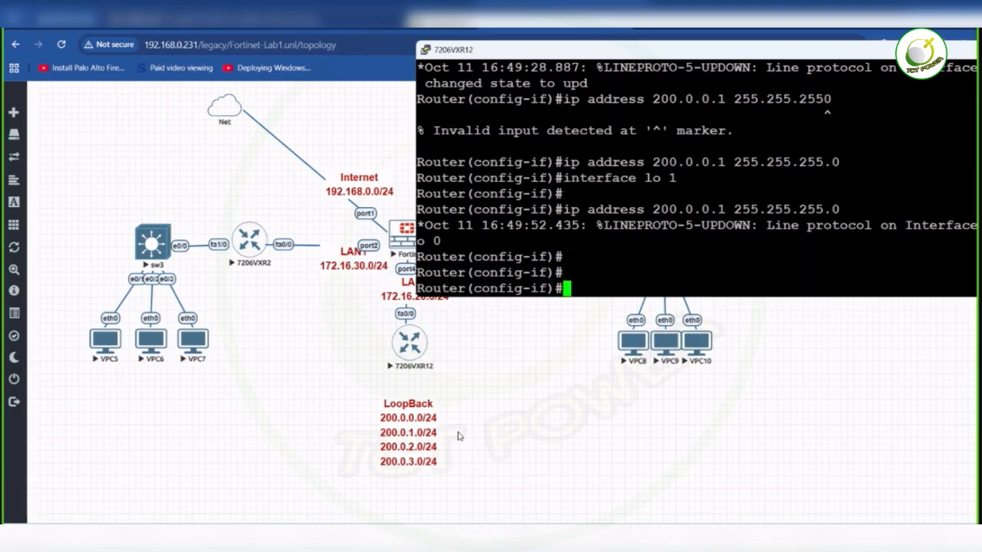
- Return to the configuration of loopback 1 with interface lo 1
type("interface lo 0")
key("BackSpace")
type("1")
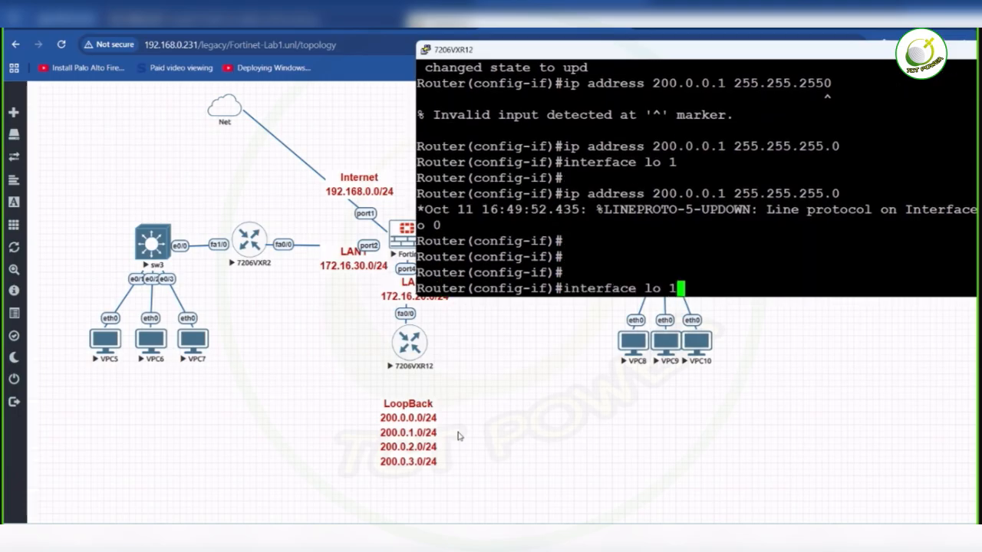
key("Return")
key("Return")
- Assign IP address 200.0.1.1 with mask 255.255.255.0 to loopback 1 by reusing the earlier address command
key("Up")
key("Up")
key("Up")
key("Up")
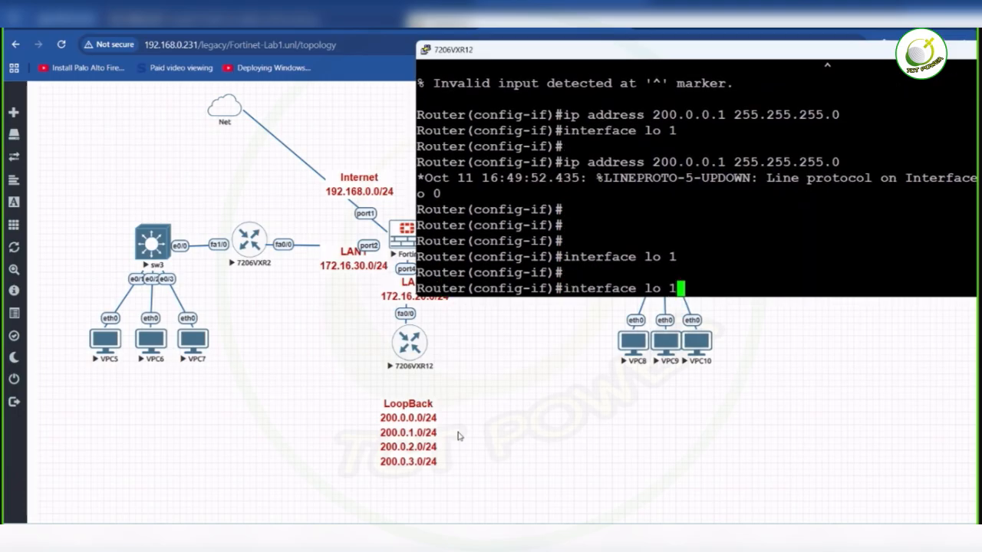
key("Left")
key("Left")
key("Left")
key("Left")
key("Left")
key("Left")
key("Left")
key("Left")
key("Left")
key("Left")
key("Left")
key("Left")
key("Left")
key("Left")
key("Left")
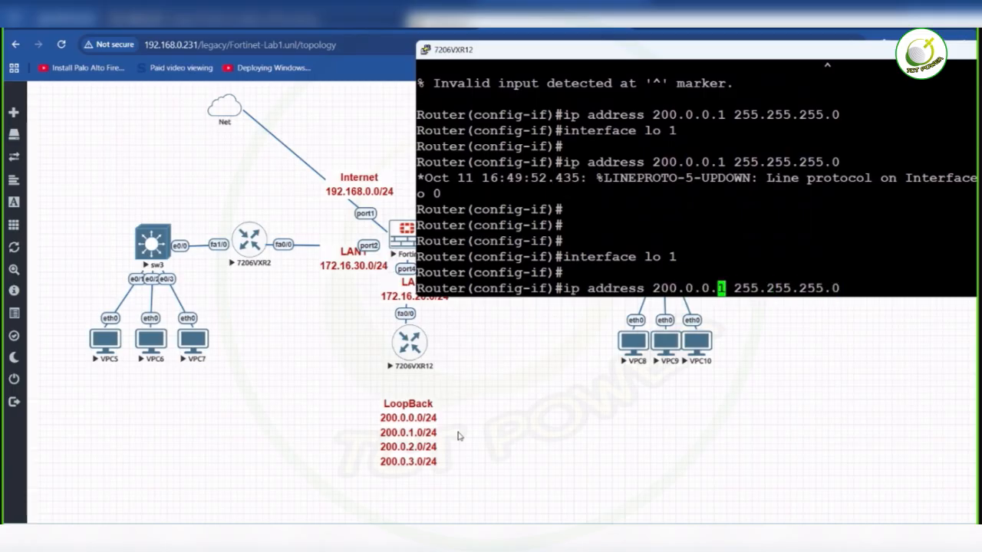
key("Left")
key("BackSpace")
type("1")
key("Return")
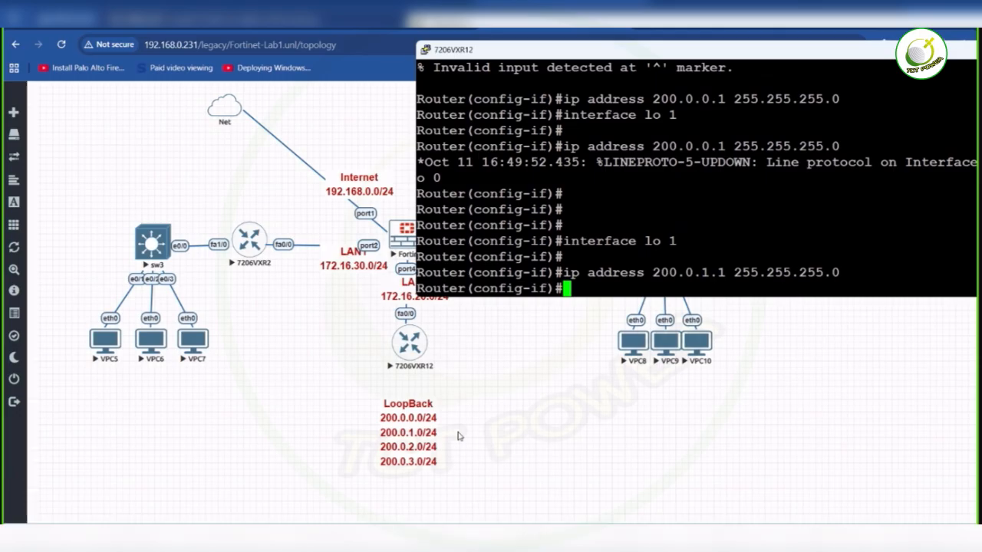
- Create loopback interface 2 by reusing the earlier loopback command as interface lo 2
key("Up")
key("Up")
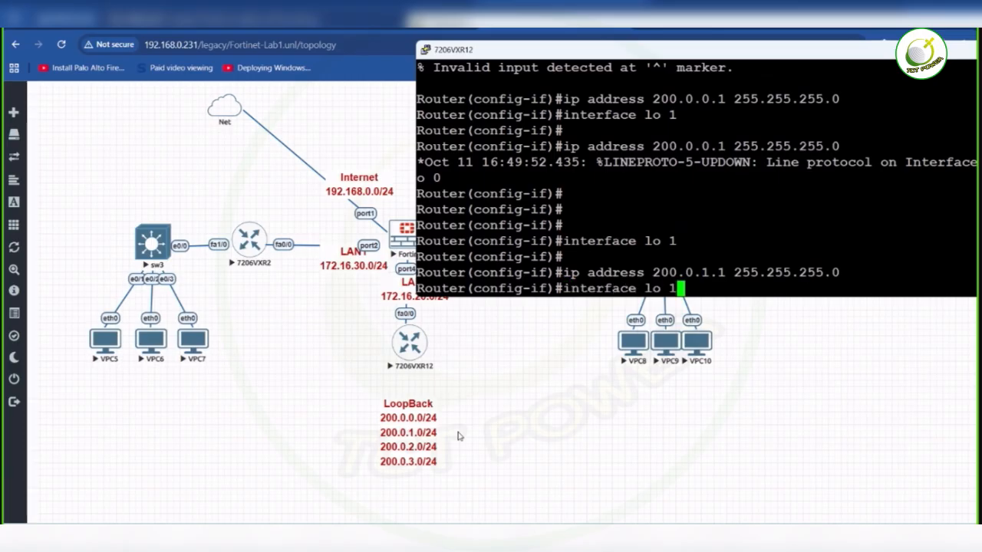
key("BackSpace")
type("2")
key("Return")
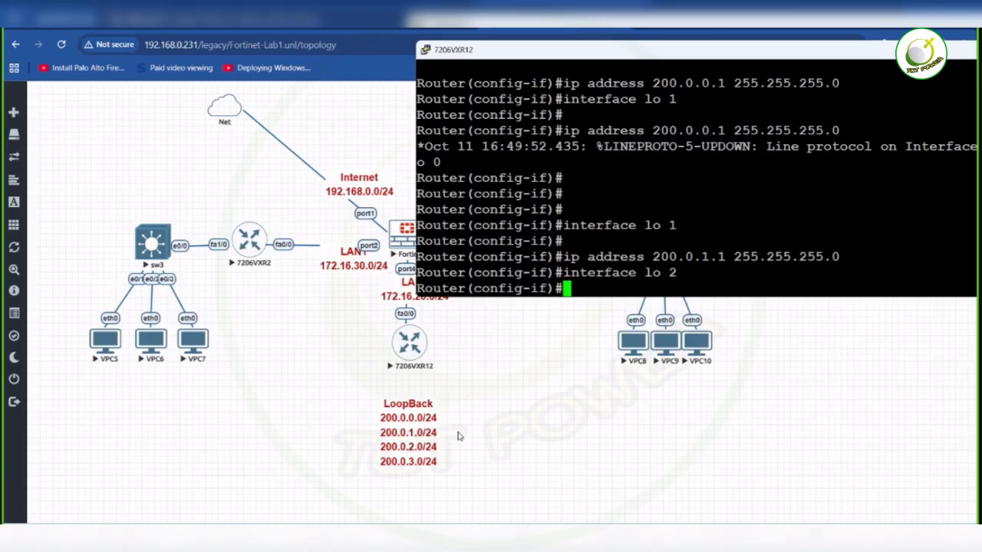
- Assign IP address 200.0.2.1 with mask 255.255.255.0 to loopback 2 by adapting the earlier address command
key("Up")
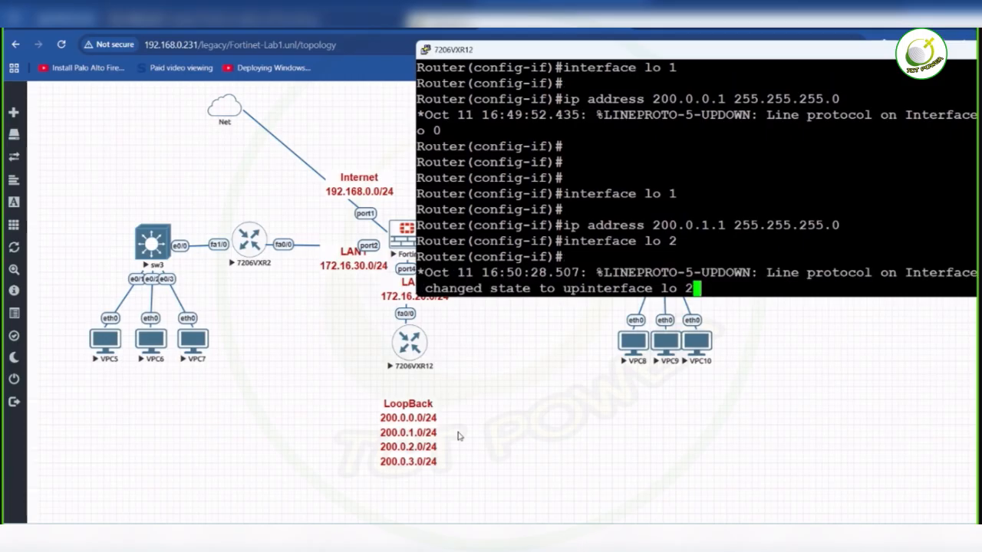
key("Up")
key("Left")
key("Left")
key("Left")
key("Left")
key("Left")
key("Left")
key("Left")
key("Left")
key("Left")
key("Left")
key("Left")
key("Left")
key("Left")
key("Left")
key("Left")
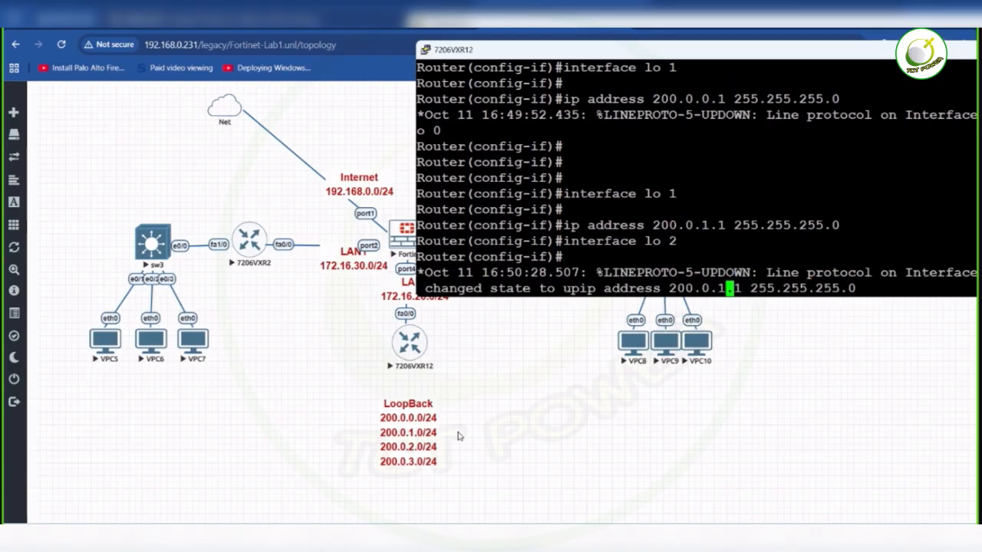
key("BackSpace")
type("2")
key("Return")
key("Return")
key("Return")
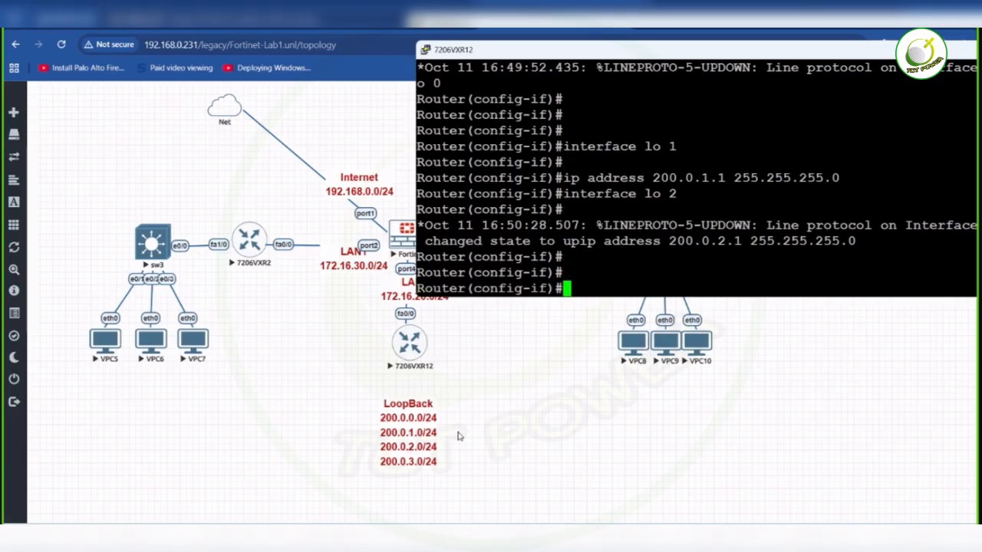
- Create loopback interface 3 by reusing the earlier loopback command as interface lo 3
key("Up")
key("Up")
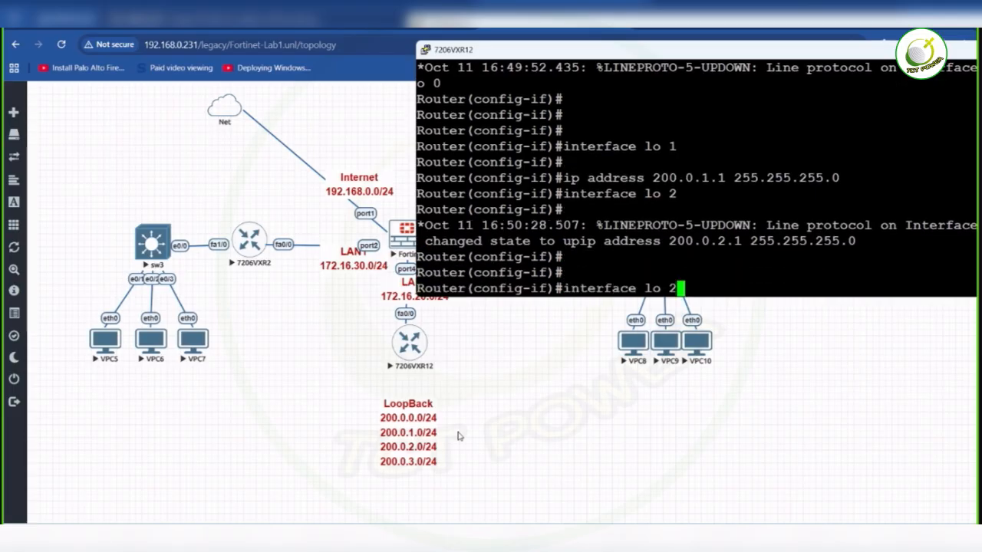
key("BackSpace")
type("3")
key("Return")
key("Return")
key("Up")
key("Up")
key("Left")
key("Left")
key("Left")
key("Left")
key("Left")
key("Left")
key("Left")
key("Left")
key("Left")
key("Left")
key("Left")
key("Left")
key("Left")
key("Left")
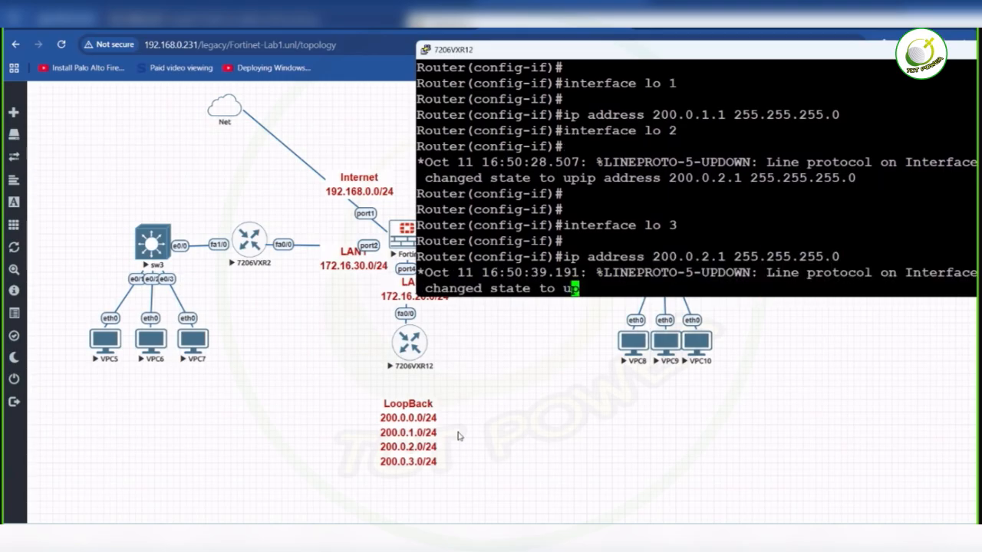
- Return to the configuration of loopback 3 with interface lo 3
key("Up")
key("Up")
key("Down")
key("BackSpace")
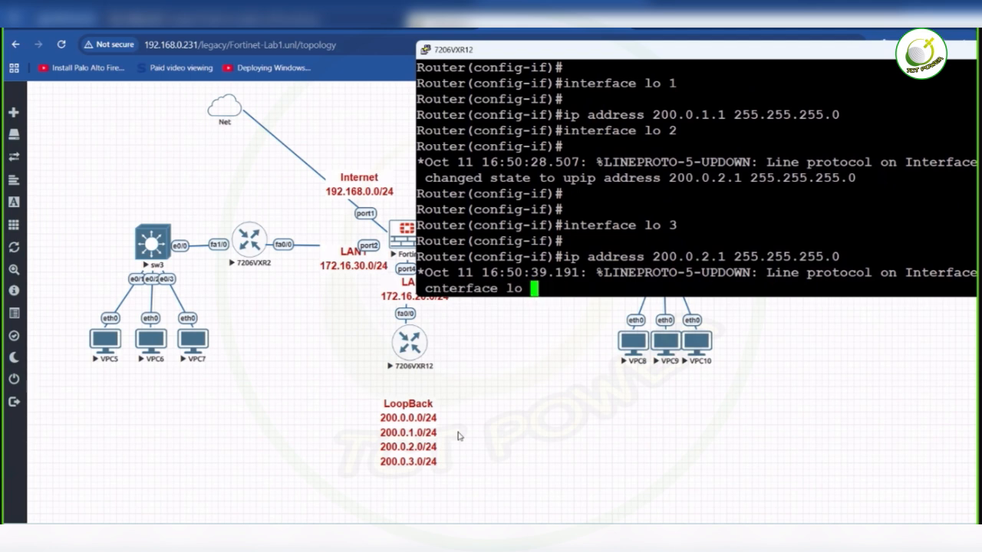
type("3")
key("Return")
- Assign IP address 200.0.3.1 with mask 255.255.255.0 to loopback 3 by adapting the earlier address command
key("Up")
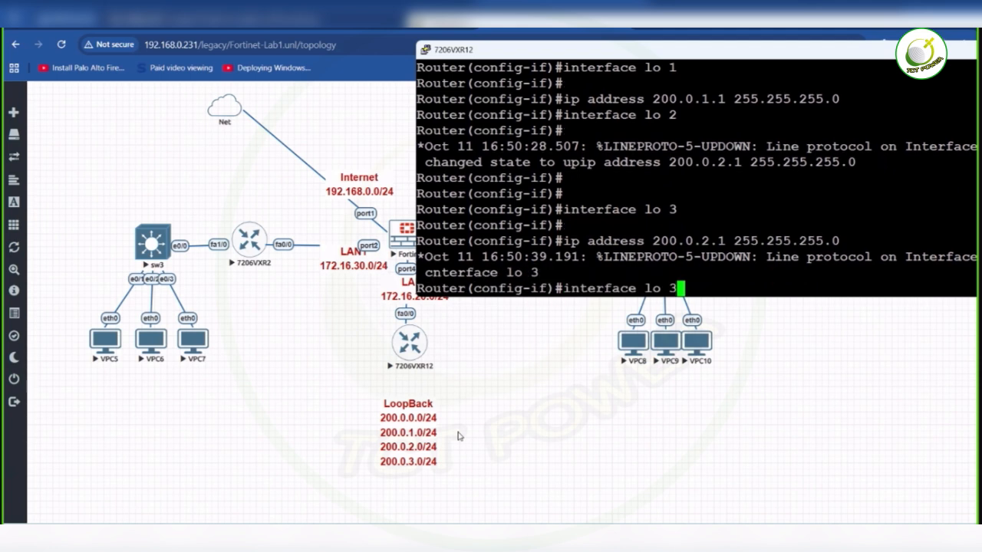
key("Up")
key("Left")
key("Left")
key("Left")
key("Left")
key("Left")
key("Left")
key("Left")
key("Left")
key("Left")
key("Left")
key("Left")
key("Left")
key("Left")
key("Left")
key("Left")
key("Left")
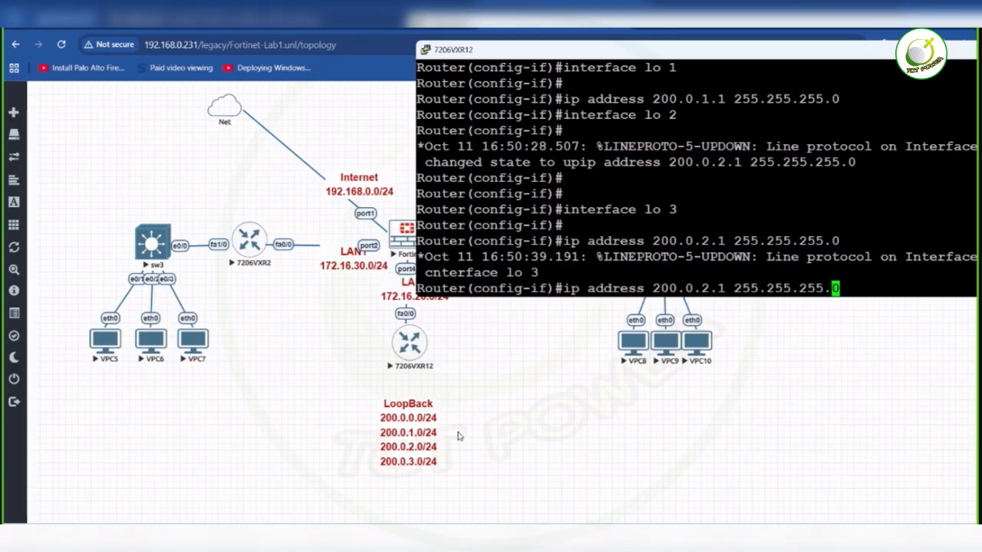
key("BackSpace")
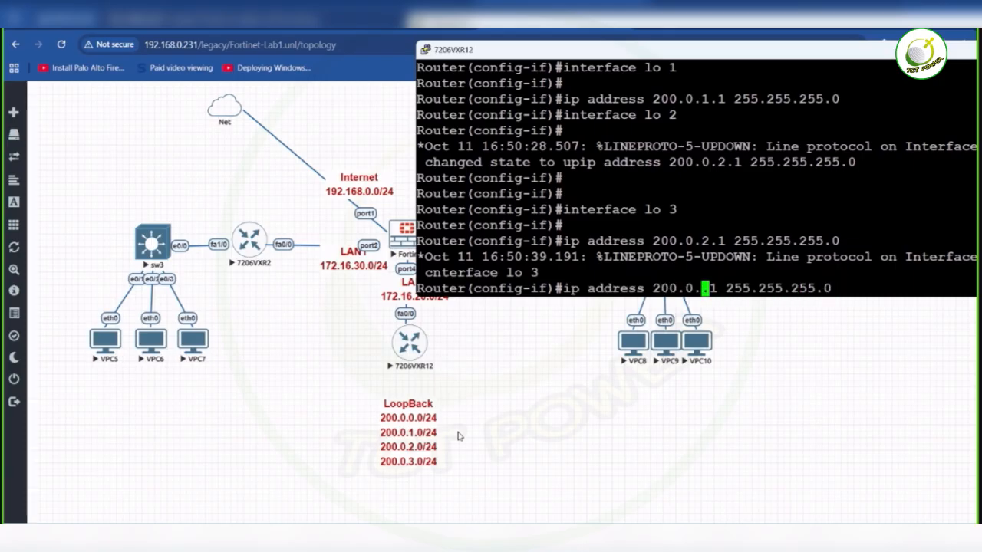
type("3")
key("Return")
- Save the router's configuration with do wr and return to the lab topology
type("do wr")
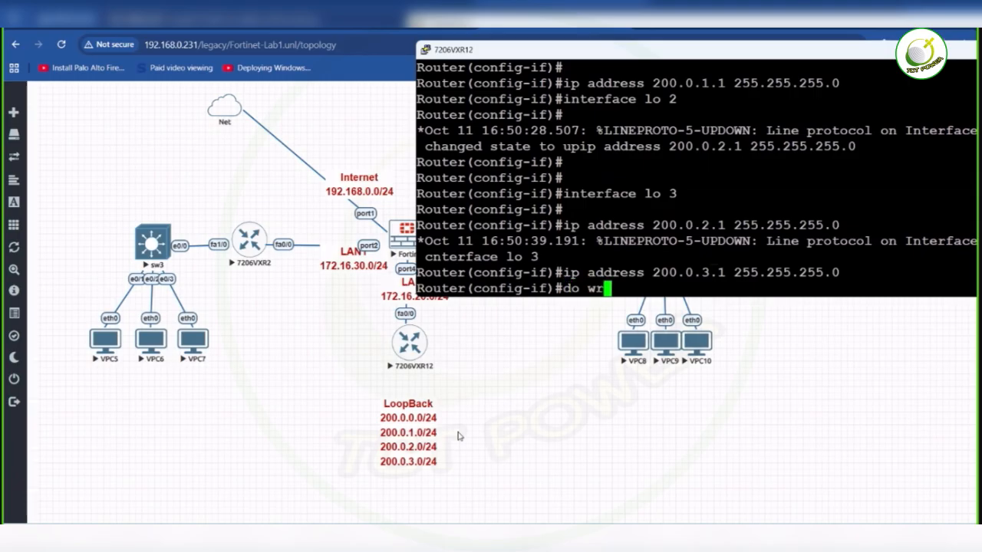
key("Return")
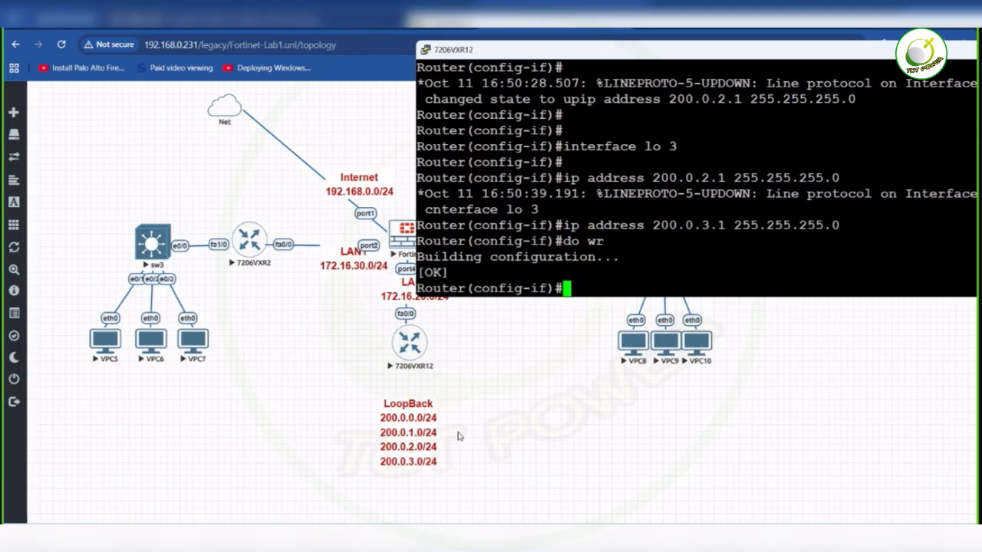
left_click(332, 330)
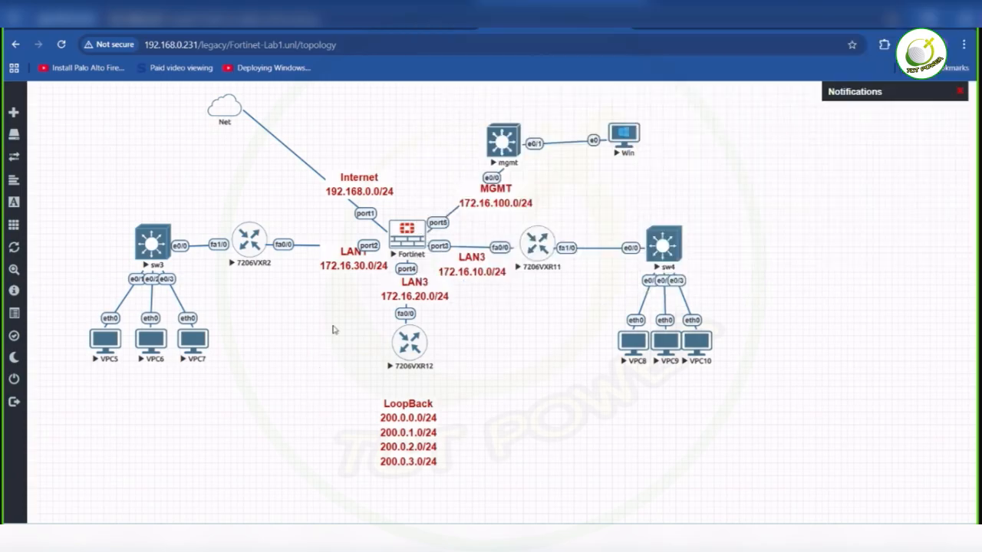
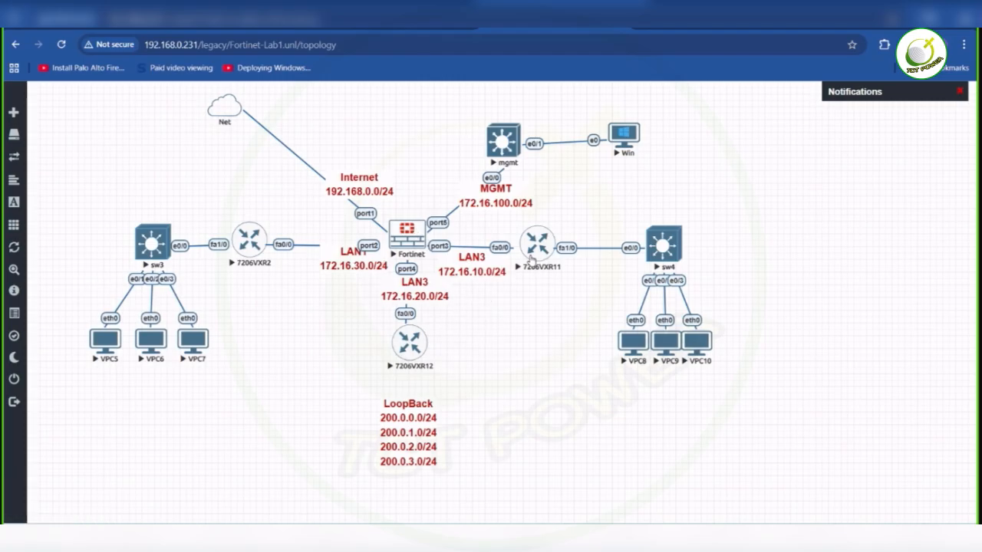
- Open the console of router 7206VXR11 and set its terminal font to Courier New, bold, 14-point
left_click(537, 247)
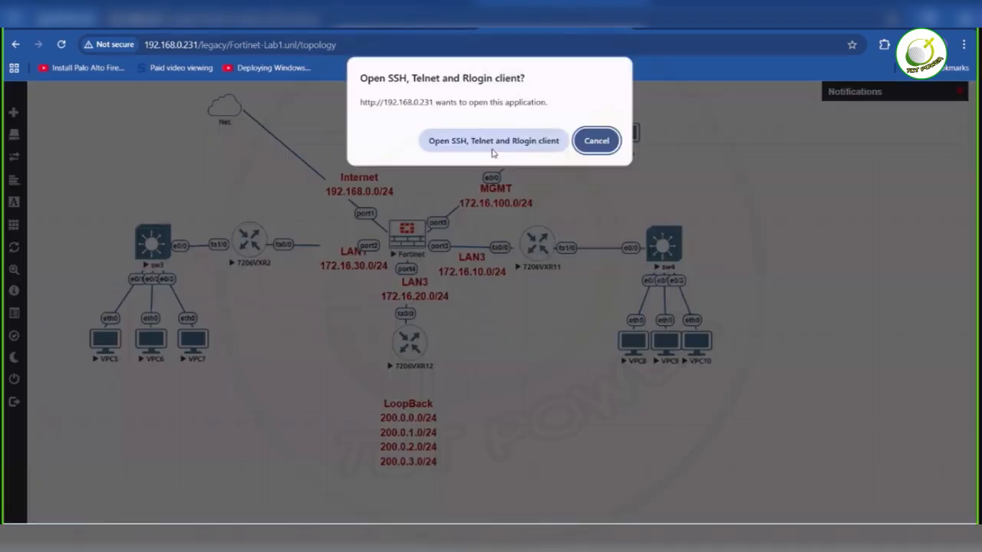
left_click(493, 147)
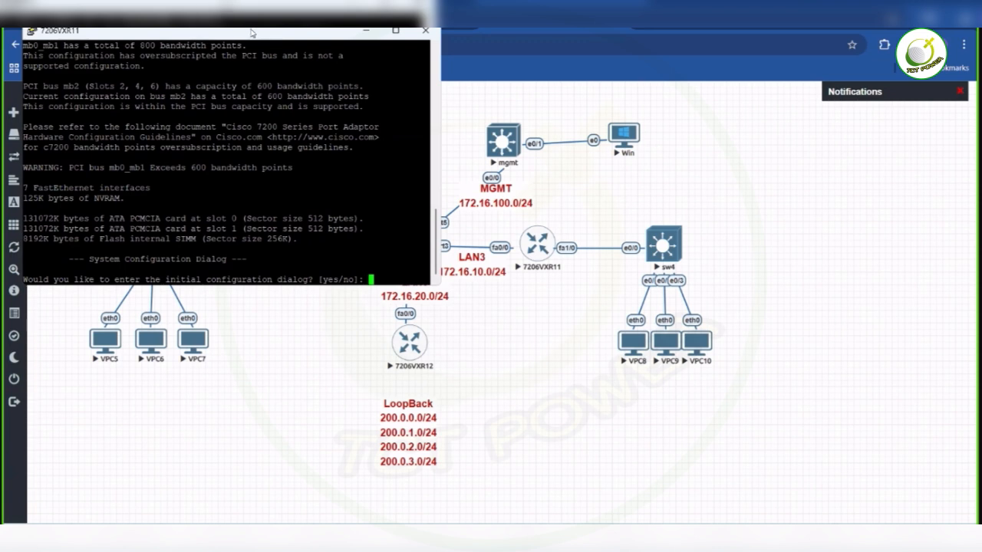
right_click(252, 32)
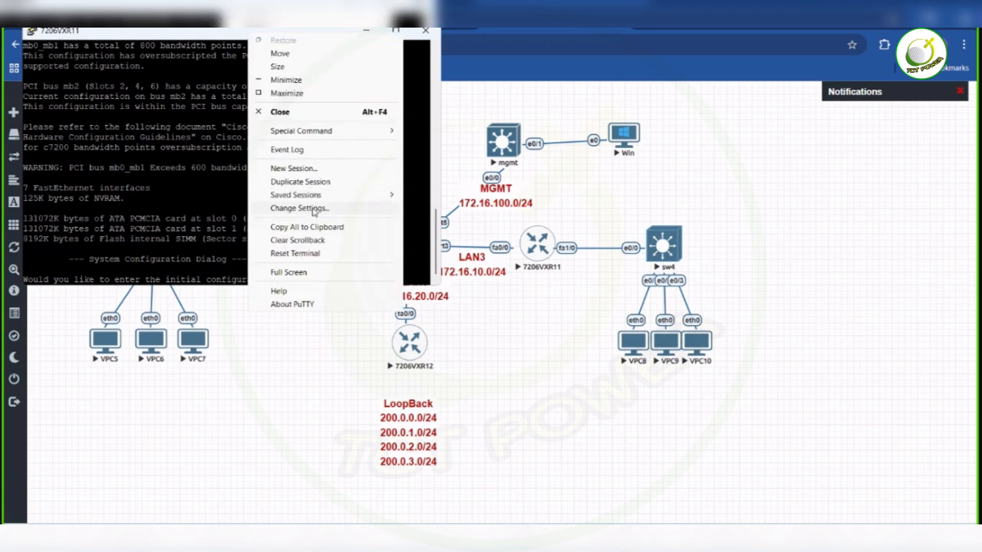
left_click(314, 209)
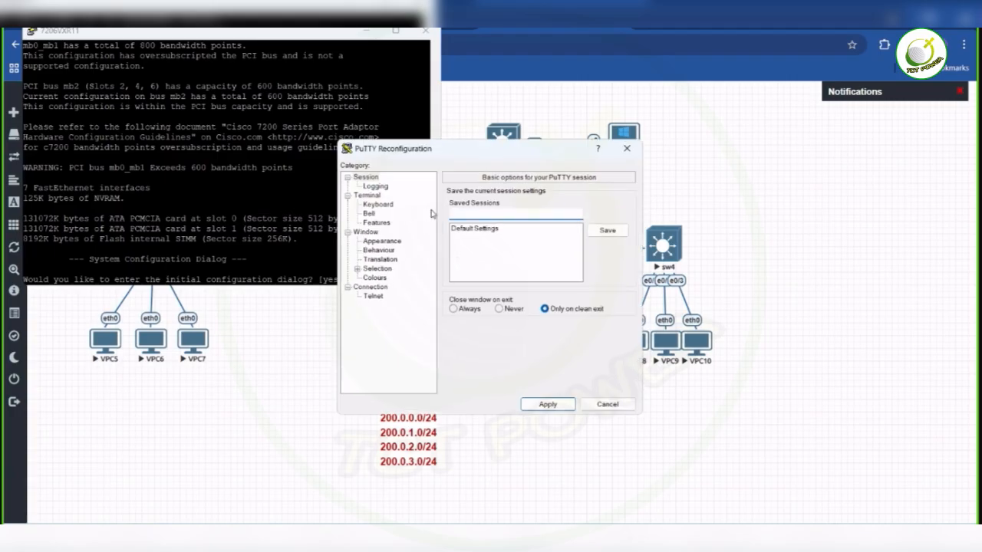
left_click(391, 243)
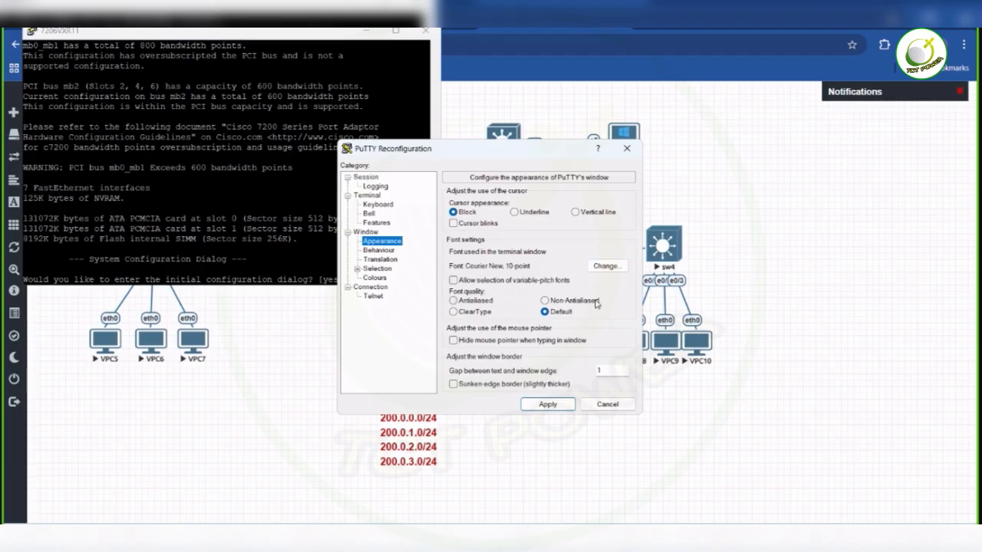
left_click(618, 269)
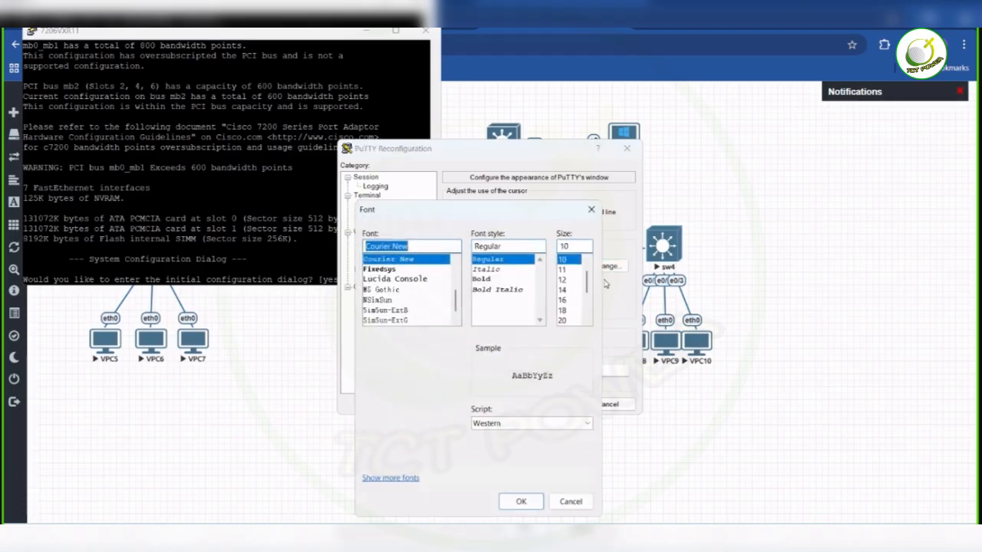
left_click(570, 292)
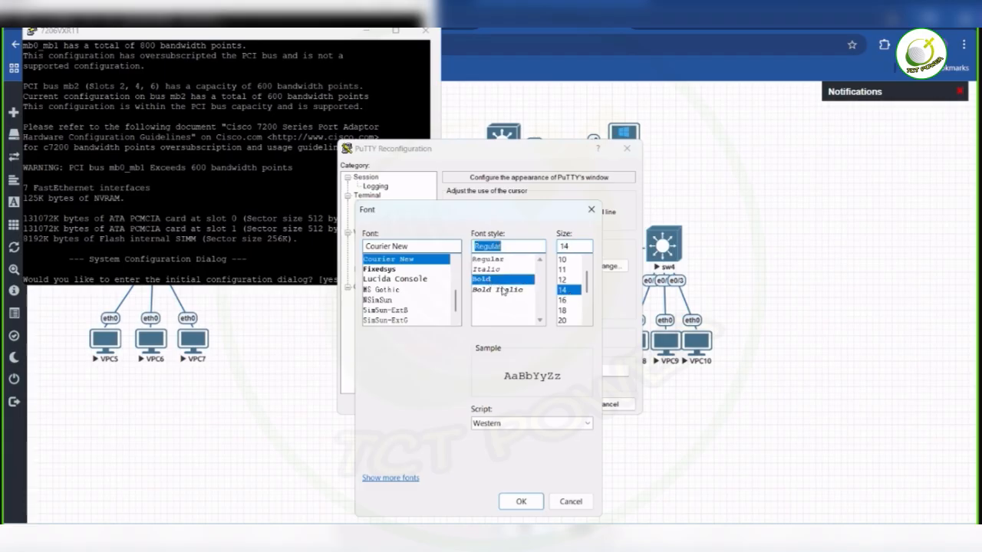
left_click(489, 280)
left_click(488, 271)
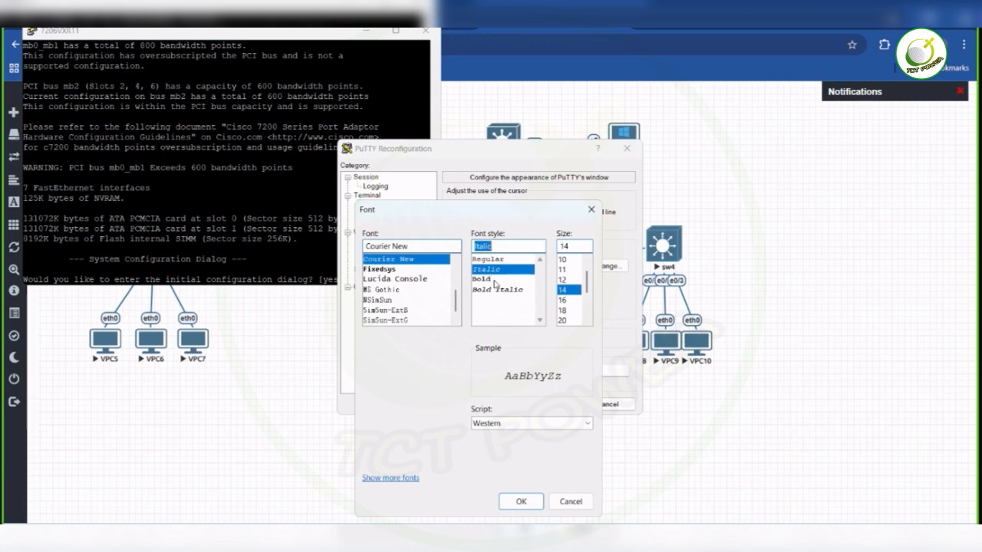
left_click(491, 279)
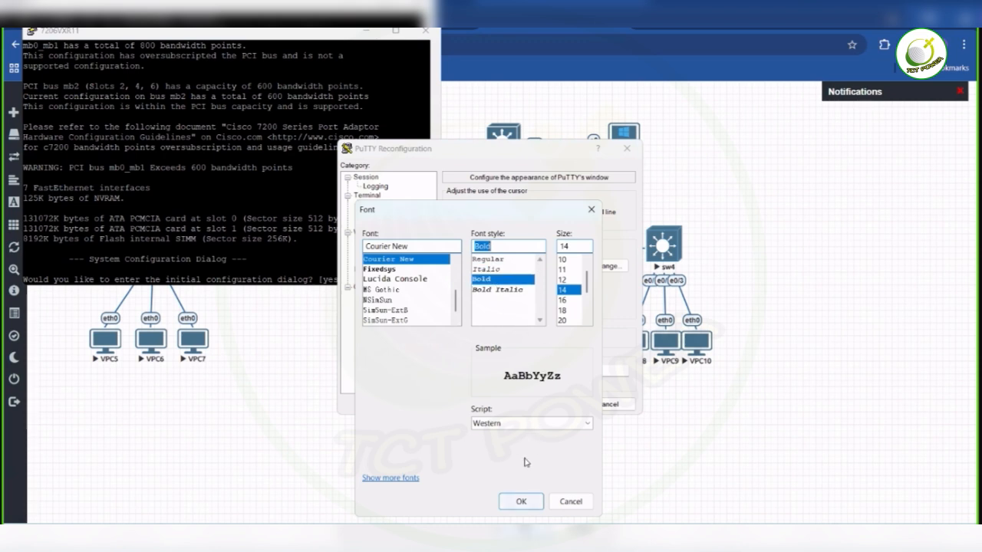
left_click(521, 501)
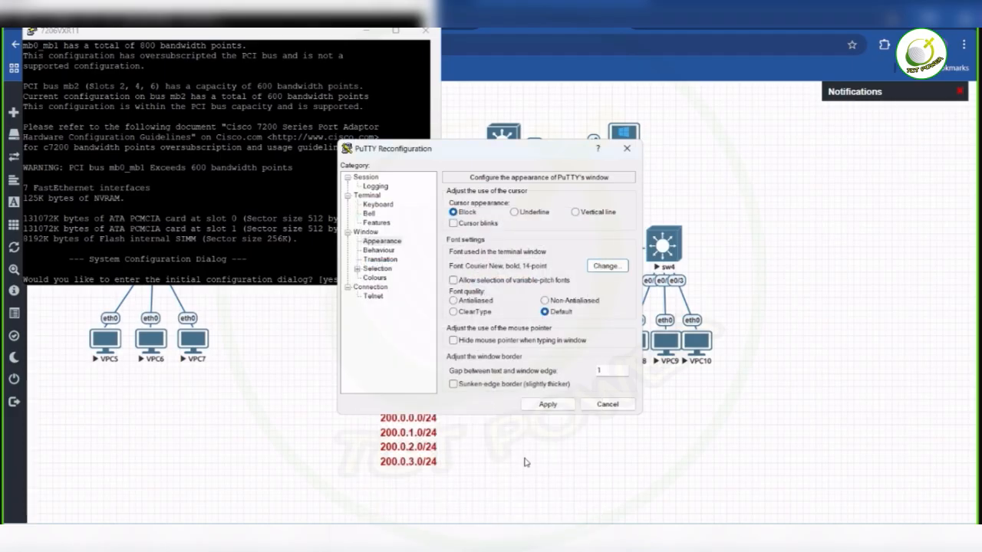
left_click(549, 405)
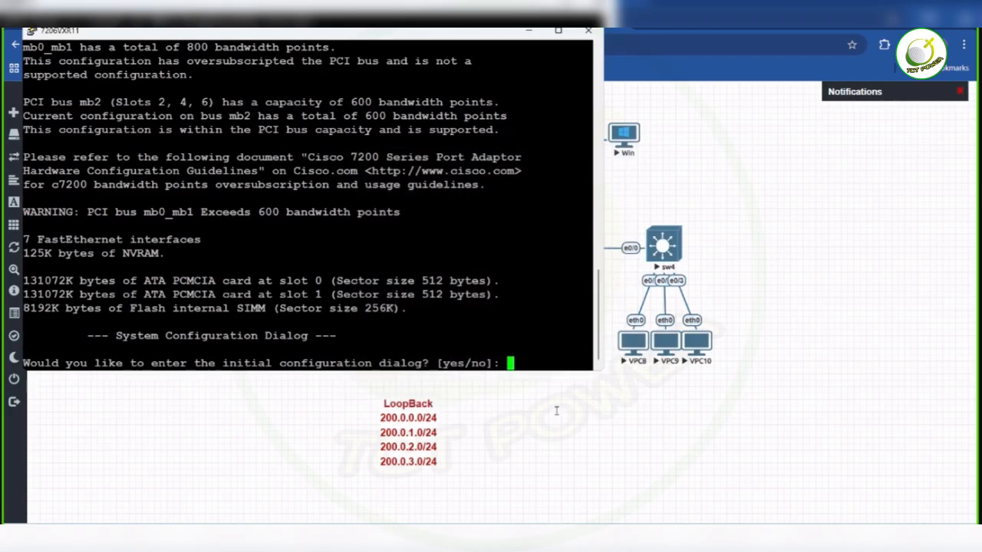
- Decline the initial configuration dialog with no and enter the router's privileged mode with en
type("no")
key("Return")
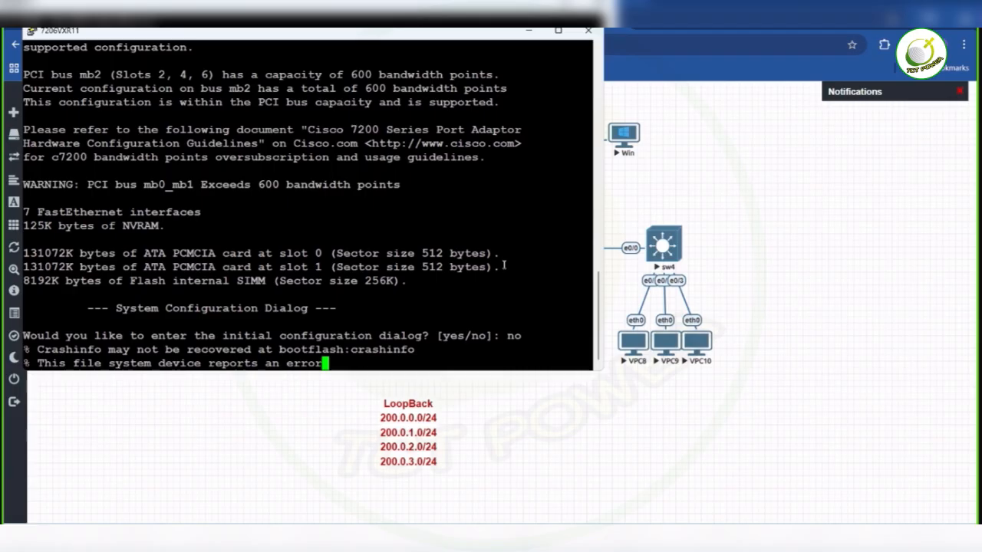
key("Return")
key("Return")
key("Return")
key("Return")
key("Return")
type("en")
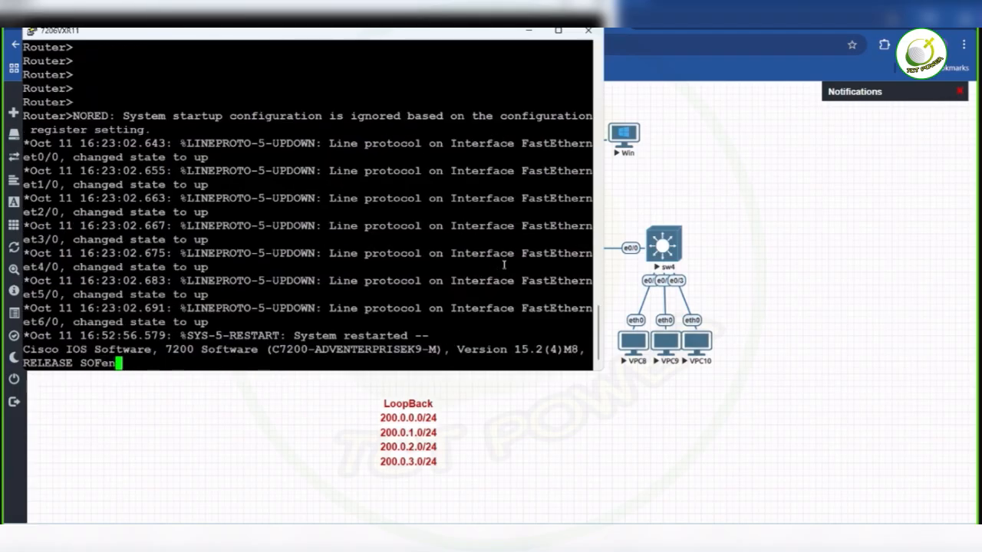
key("Return")
key("Return")
key("Return")
key("Return")
key("Return")
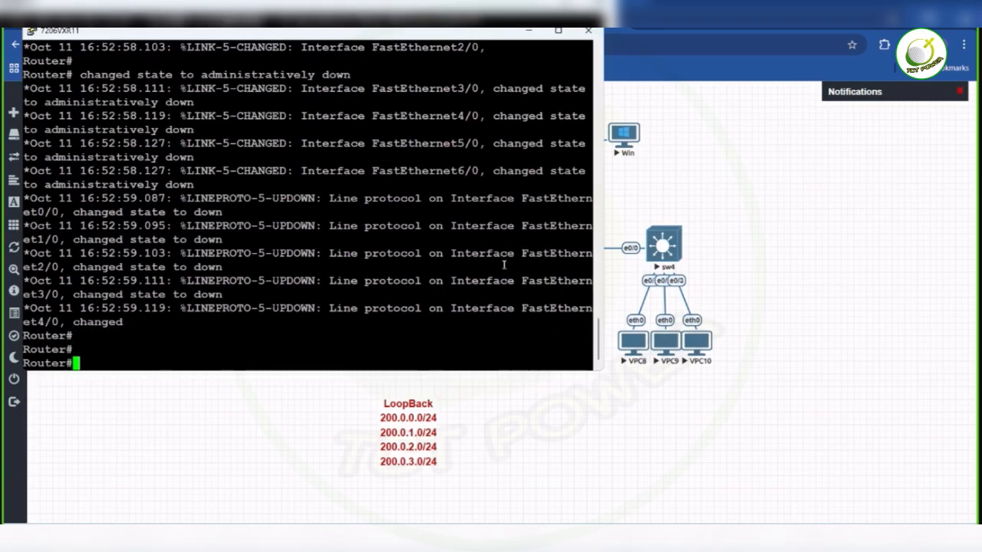
key("Return")
key("Return")
key("Return")
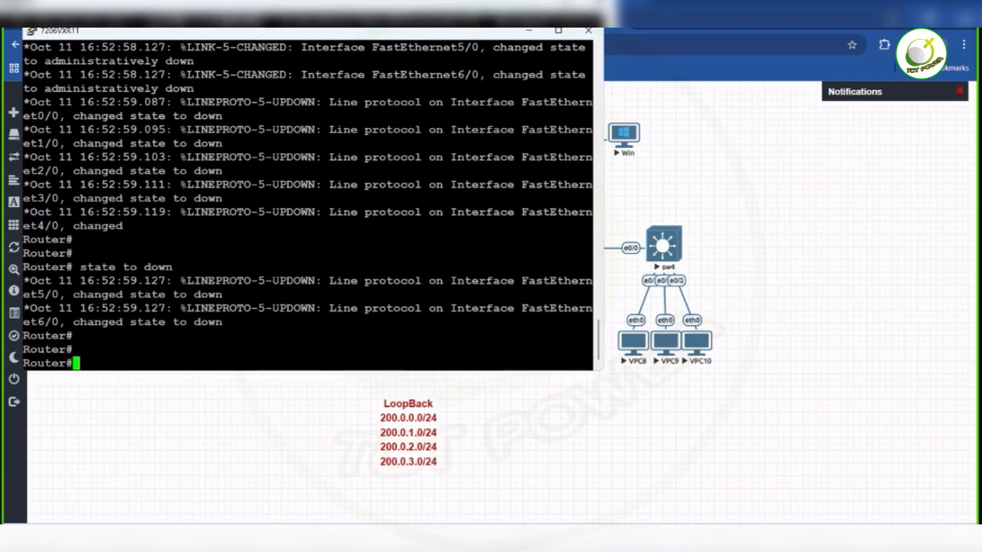
- Reposition the 7206VXR11 console window below the router row, leaving the LAN labels and port names in view
left_click_drag(251, 22, 251, 175)
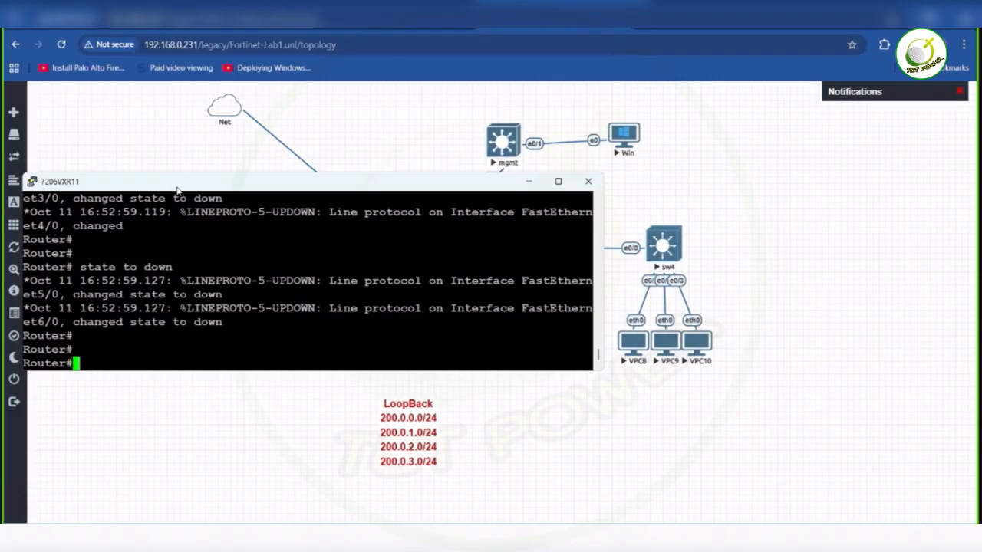
left_click_drag(177, 188, 280, 271)
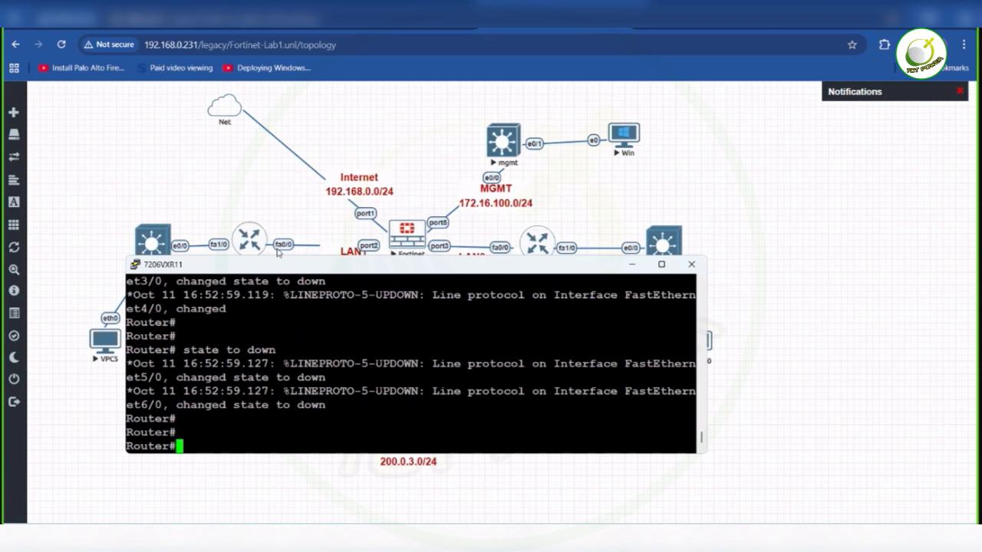
left_click_drag(278, 264, 226, 44)
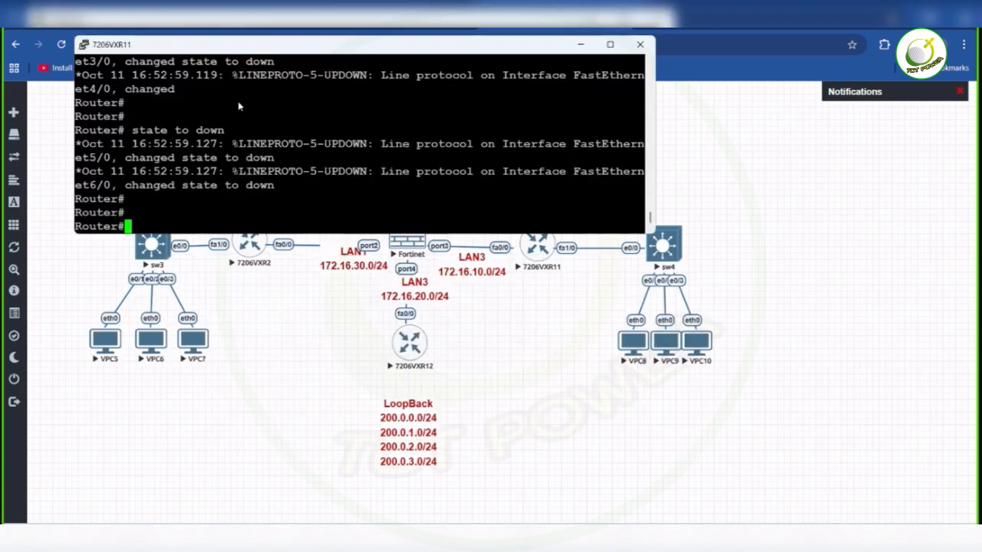
left_click_drag(229, 51, 241, 267)
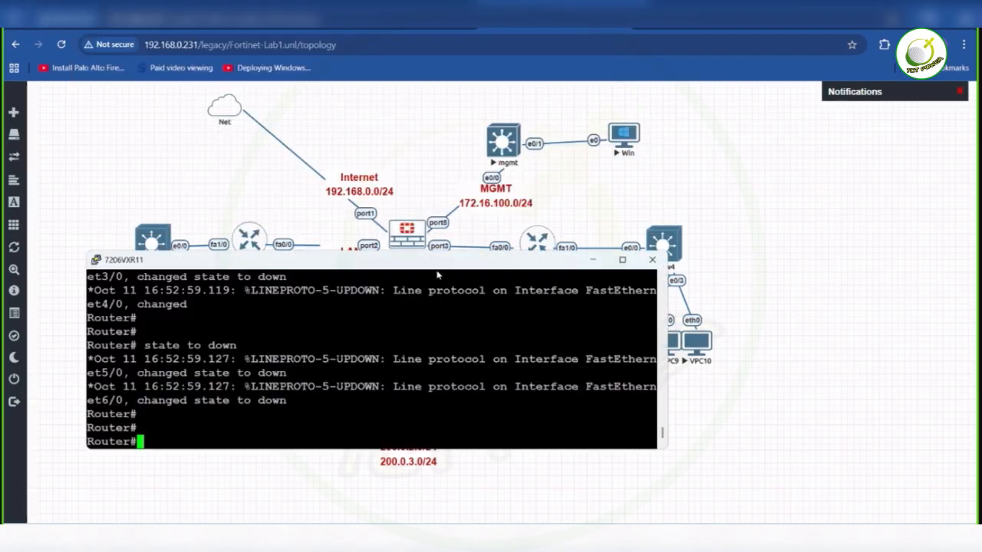
left_click_drag(447, 274, 448, 302)
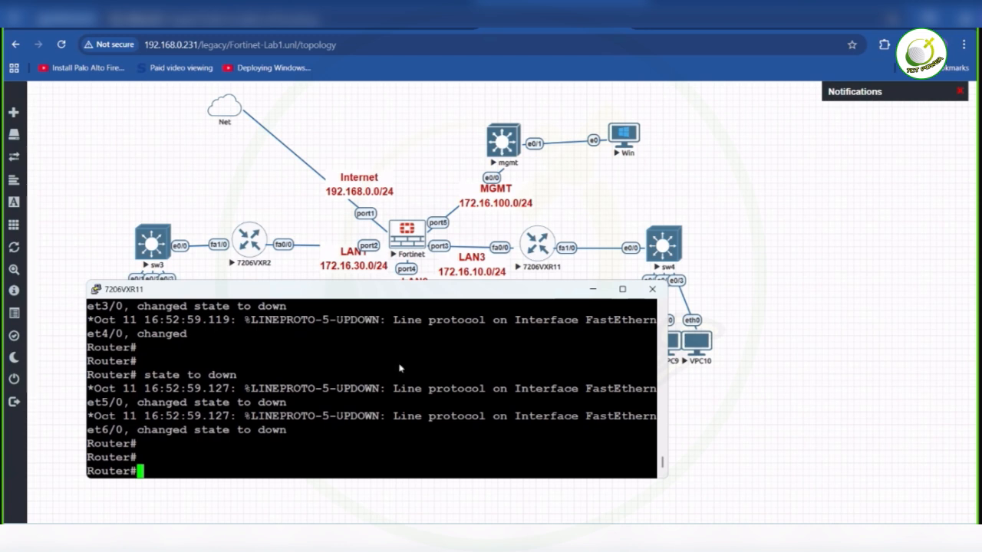
mouse_move(290, 295)
left_mouse_down()
mouse_move(273, 292)
mouse_move(288, 300)
left_mouse_up()
- Enter the router's global configuration mode with configure t
type("conf")
key("Tab")
type("t")
key("Return")
key("Return")
- Select interface fastEthernet 0/0 and enable it with no sh
type("int")
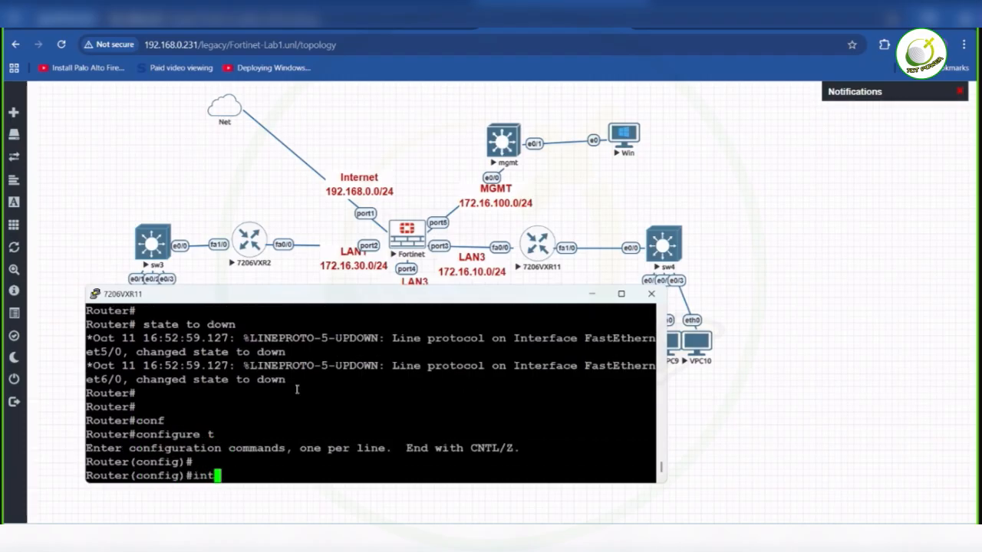
key("Tab")
type("f")
key("Tab")
type("0/0")
key("Return")
key("Return")
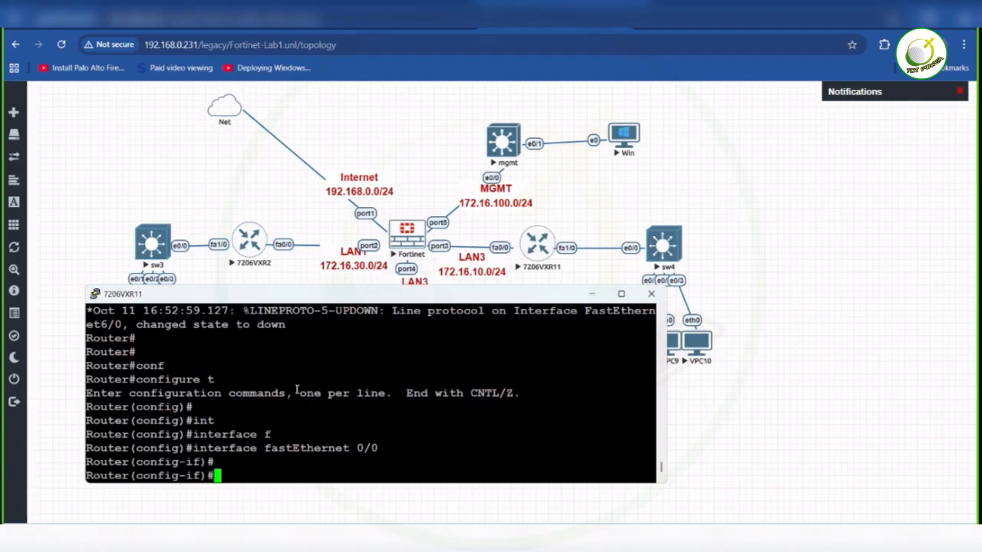
type("no sh")
key("Return")
- Assign IP address 172.16.10.2 with mask 255.255.255.0 to fastEthernet 0/0 and issue no sh again
type("ip add")
key("Tab")
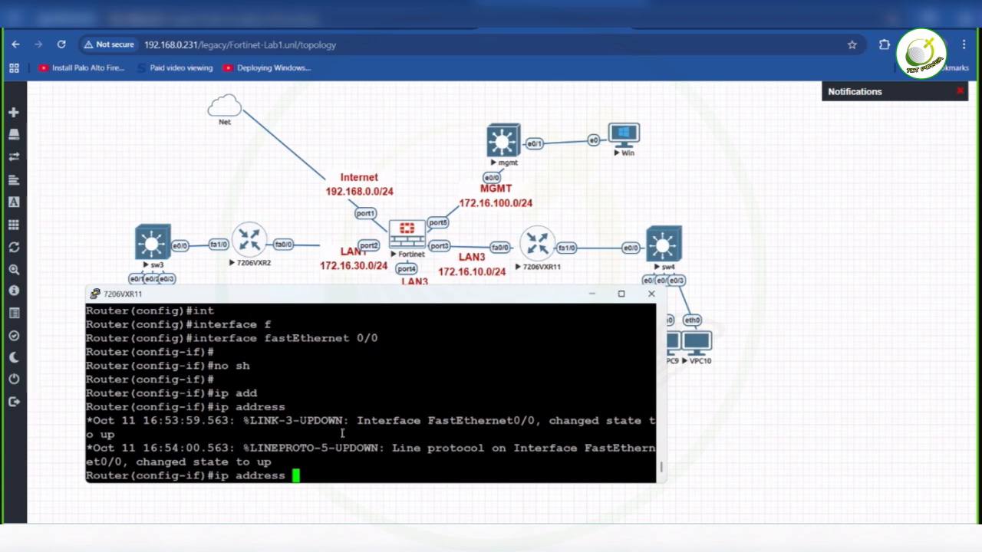
type("172.16.1")
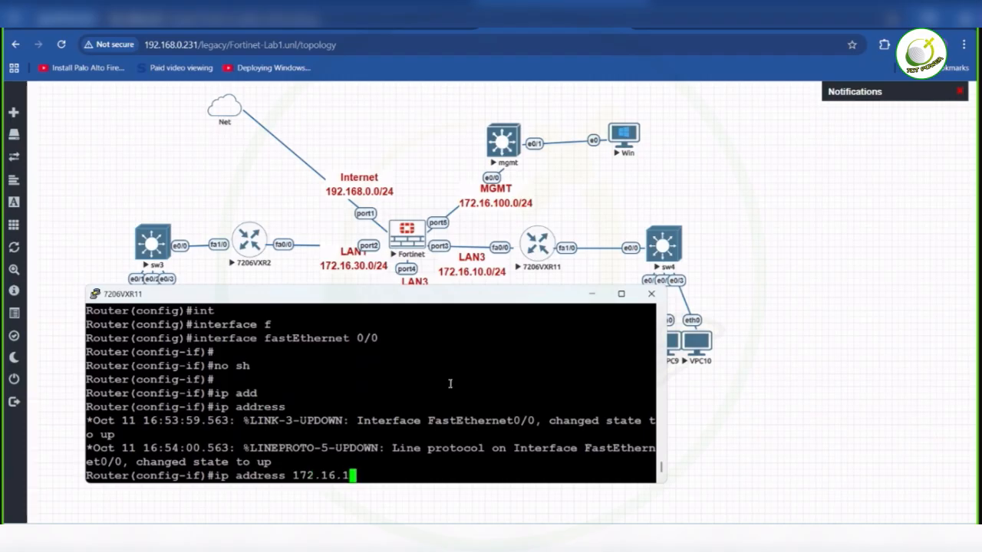
type("0.2 255.255.255.")
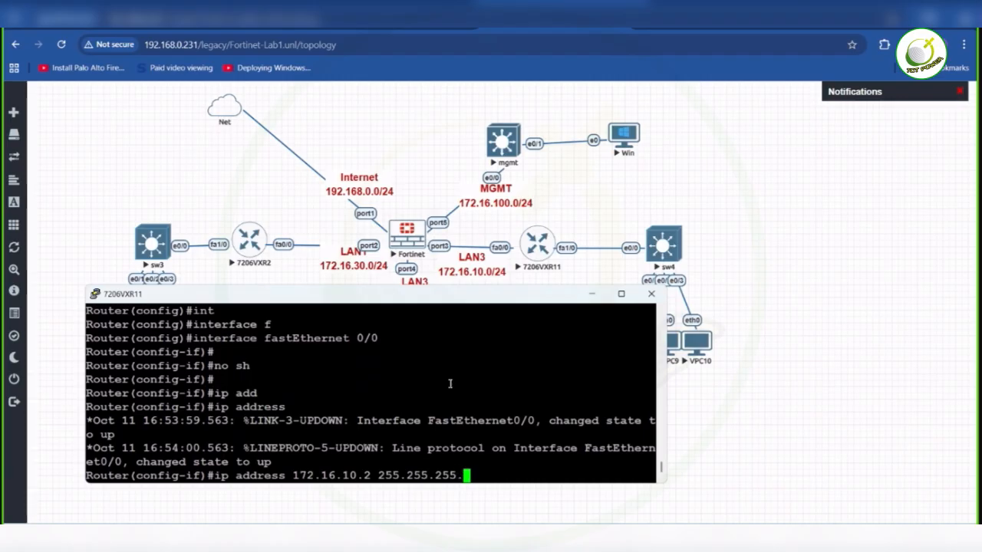
type("0")
key("Return")
type("no sh")
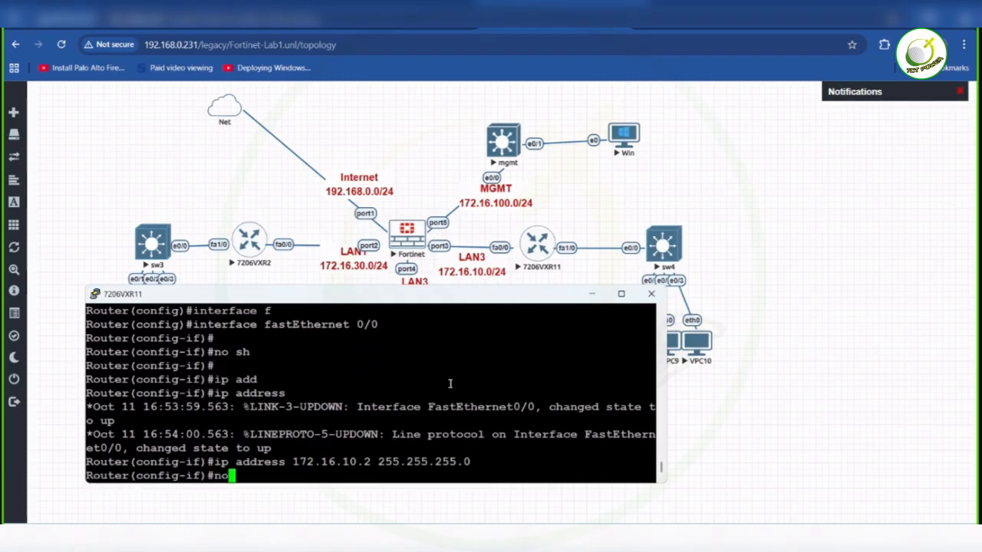
key("Return")
key("Return")
- Switch to the configuration of the switch-facing interface with int f1/0
type("intf")
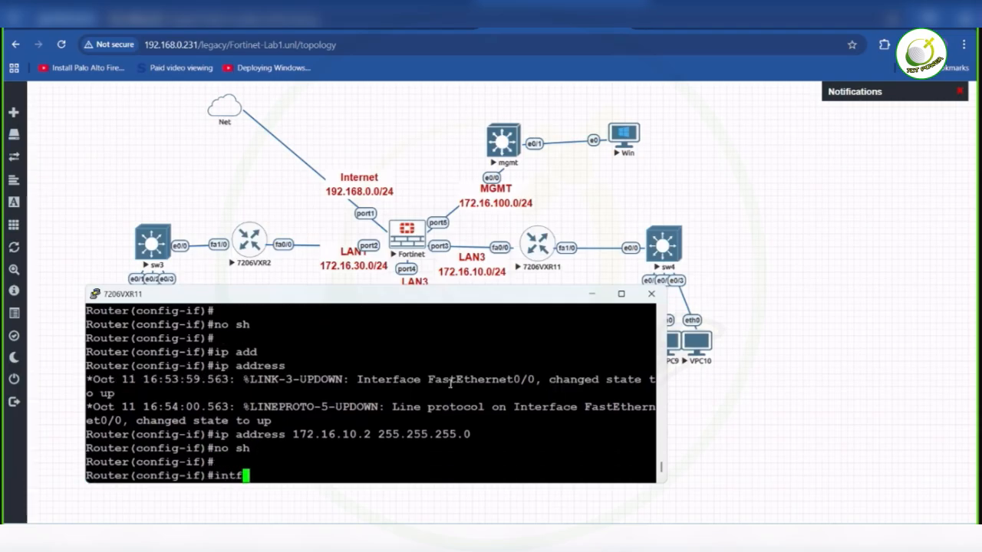
key("BackSpace")
key("BackSpace")
type("f1/0")
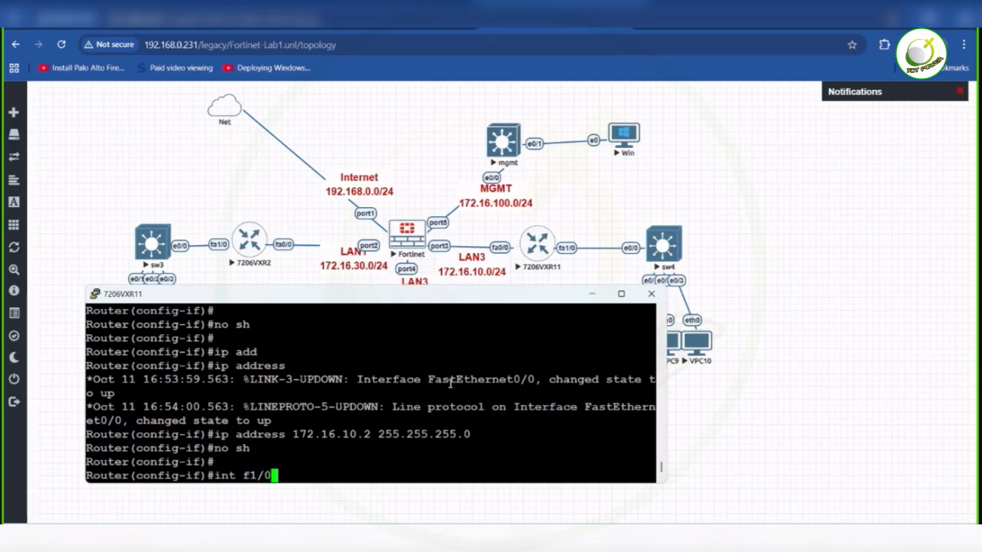
key("Return")
key("Return")
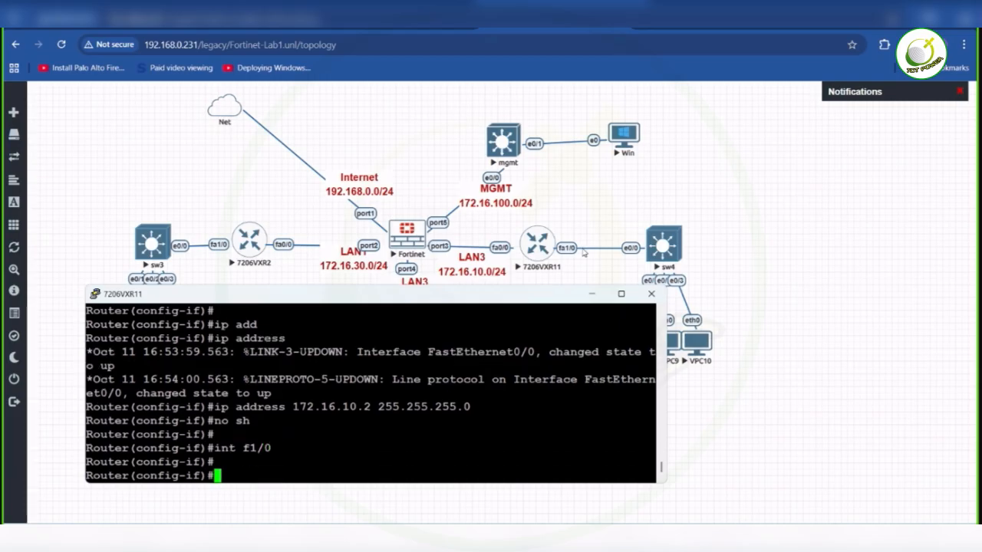
- Assign IP address 10.0.20.1 with mask 255.255.255.0 to interface f1/0 and enable it with no shutdown
type("ip add")
key("Tab")
type("10.0")
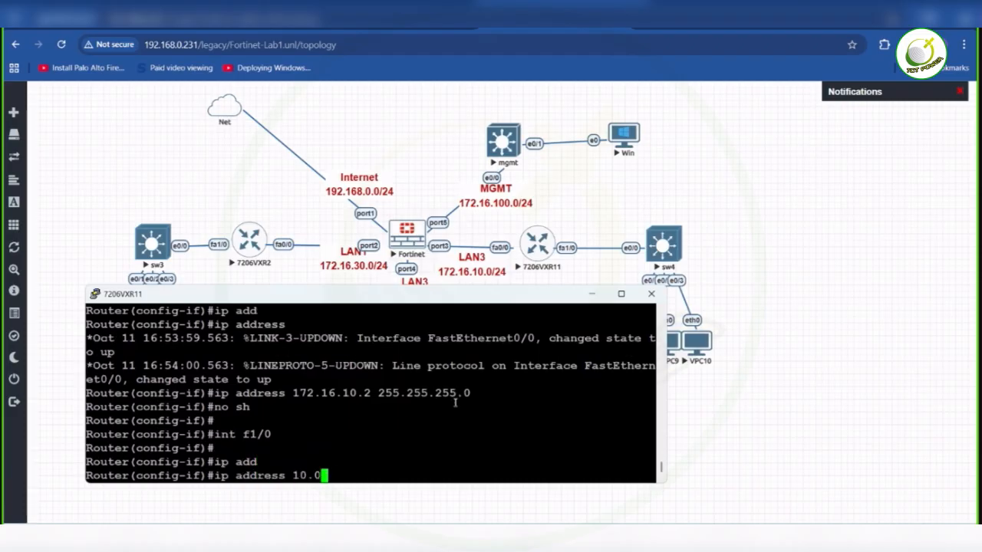
type(".20.1 255.255.255.0")
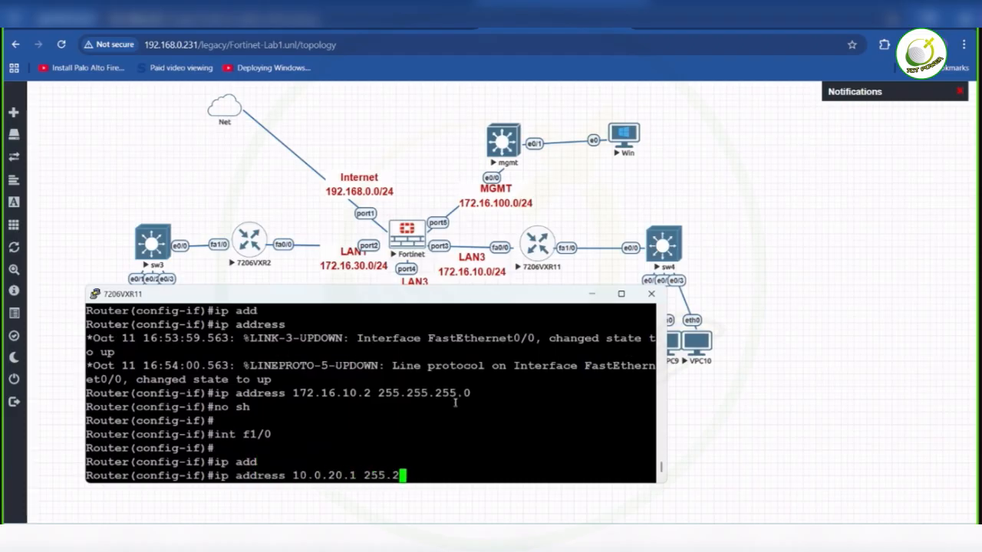
key("Return")
type("no sh")
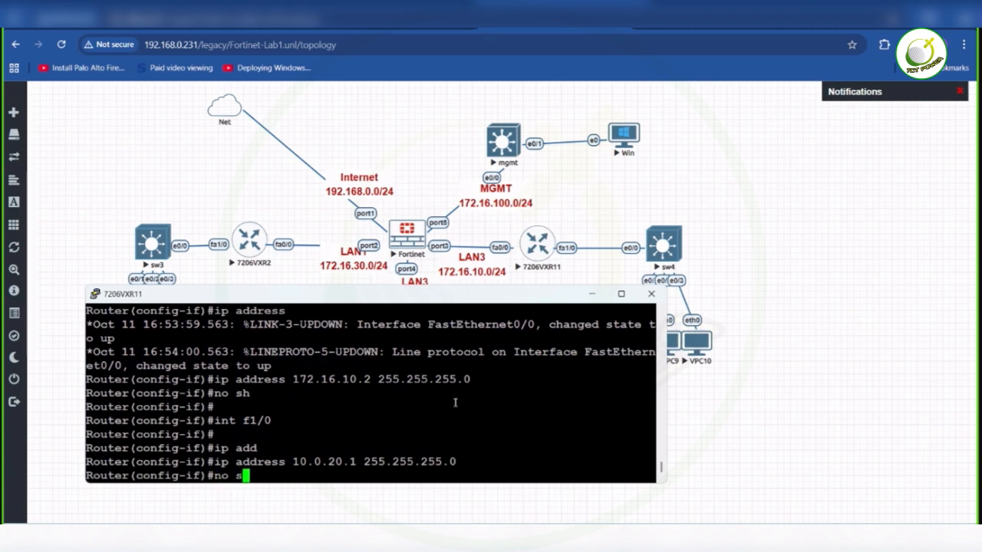
key("Tab")
key("Return")
- Save the configuration of 7206VXR11 with do wr and minimize its console to return to the lab topology
type("do wr")
key("Return")
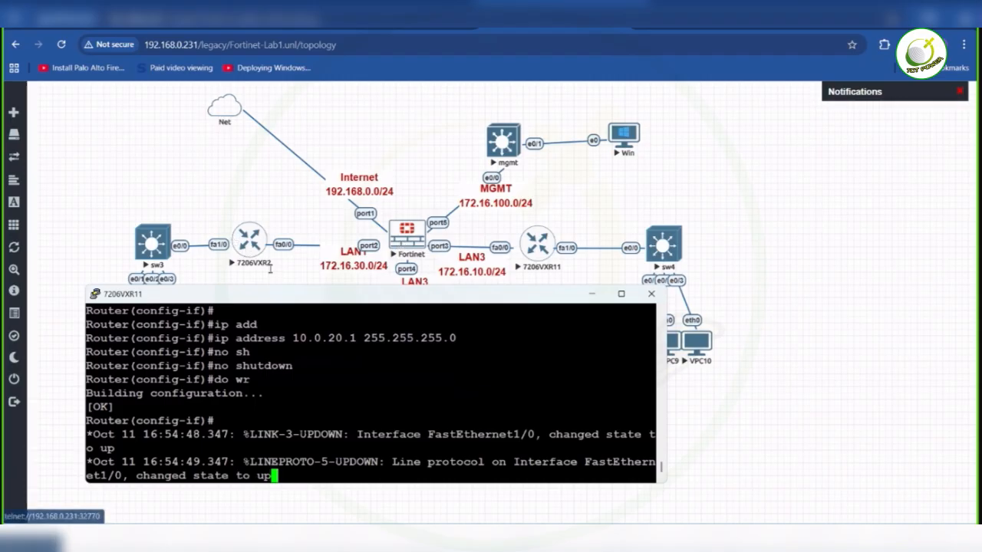
left_click(591, 294)
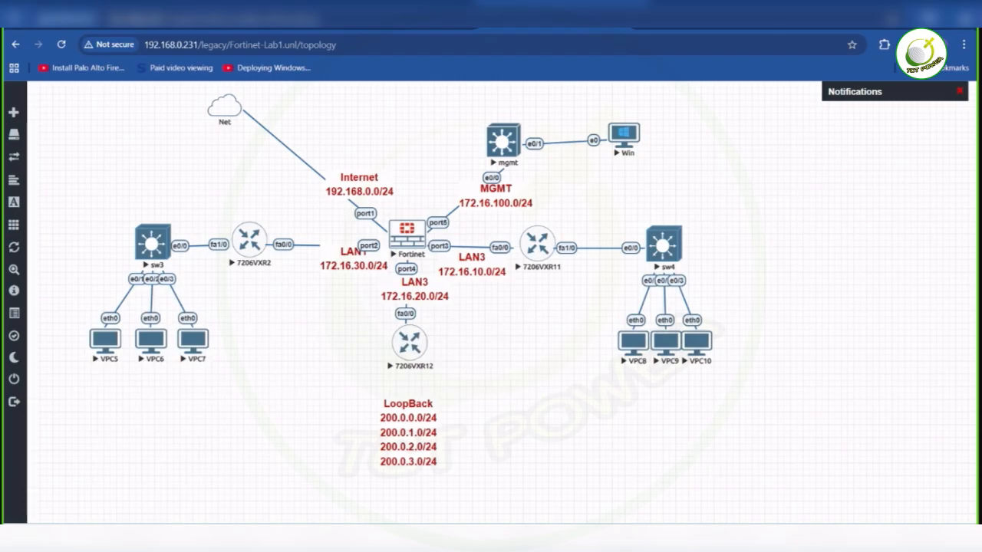
mouse_move(714, 472)
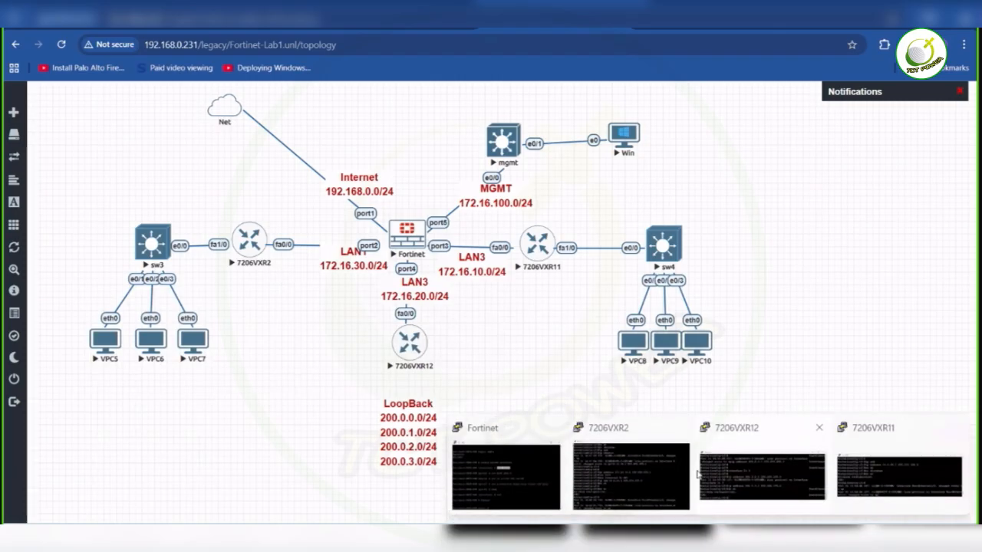
- Return to the 7206VXR2 console and exit its interface configuration to global configuration mode
left_click(626, 472)
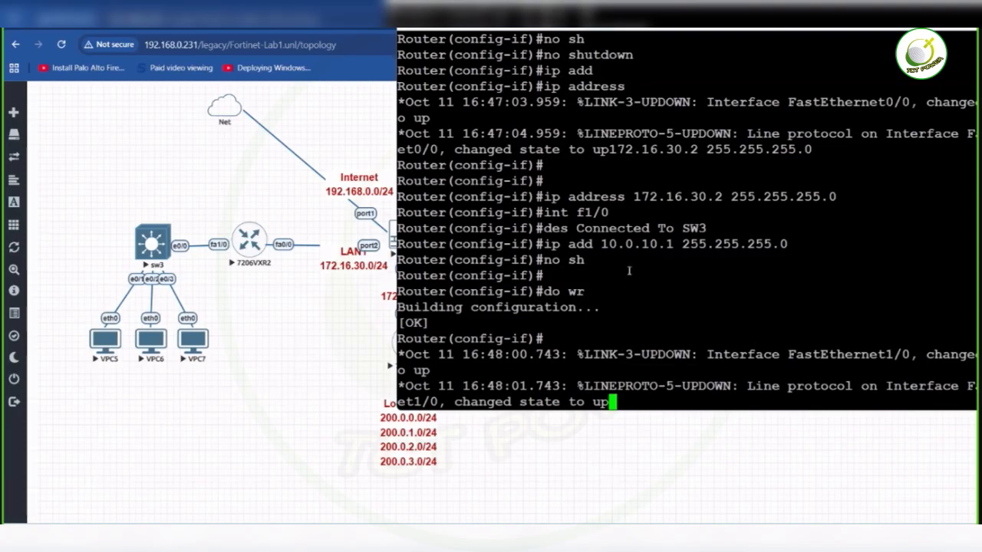
key("Return")
key("Return")
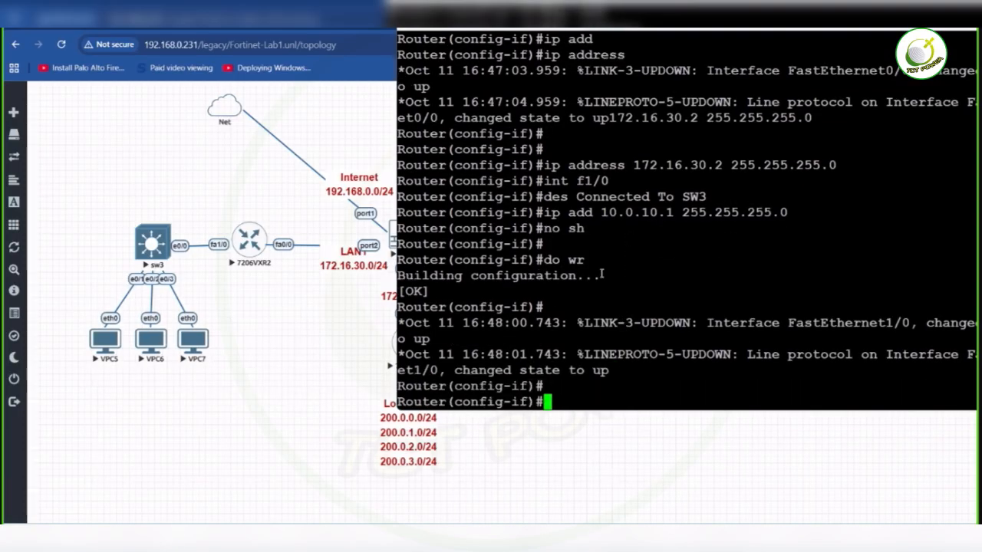
type("exit")
key("Return")
- Create a DHCP pool named lan1 on 7206VXR2
type("ip dhp")
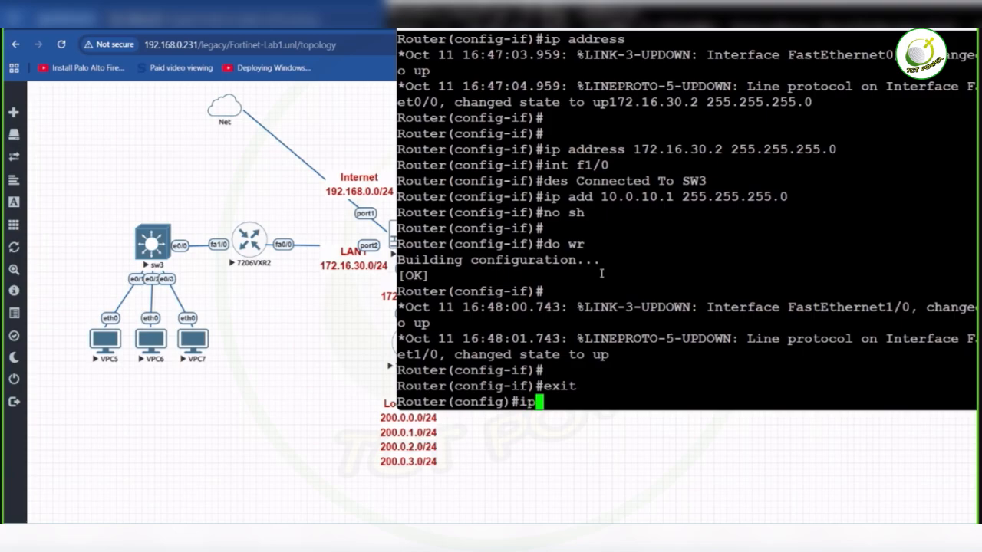
key("Tab")
key("BackSpace")
key("BackSpace")
key("BackSpace")
type("hcp pool lan")
key("BackSpace")
type("an1")
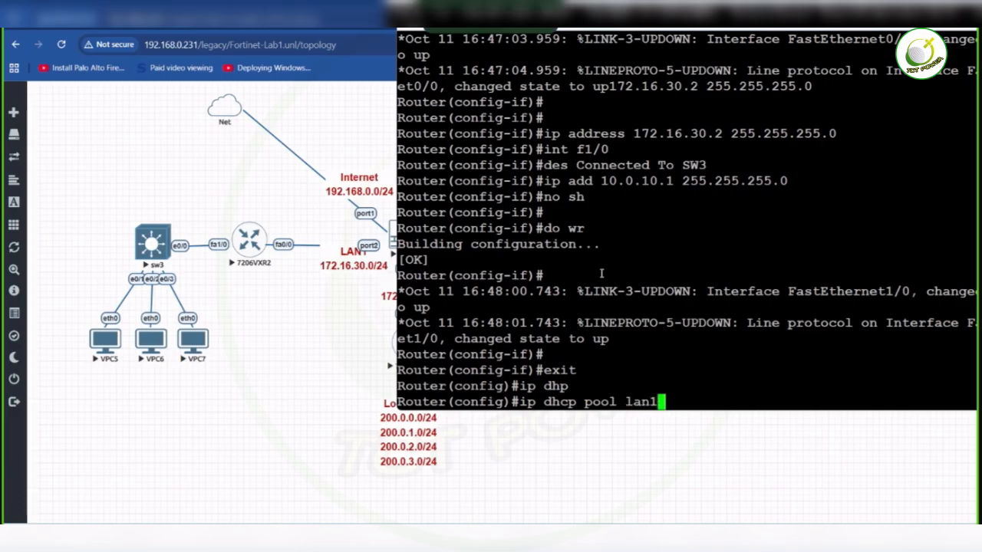
key("Return")
- Set the lan1 pool's network to 10.0.10.0 with mask 255.255.255.0
type("ip")
key("BackSpace")
key("BackSpace")
key("BackSpace")
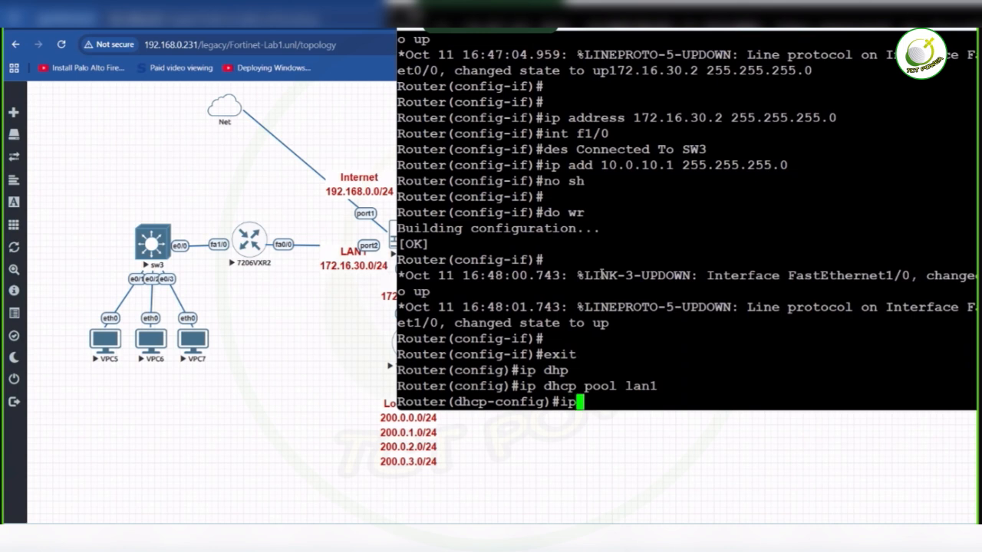
type("net")
key("Tab")
type("wo")
key("Tab")
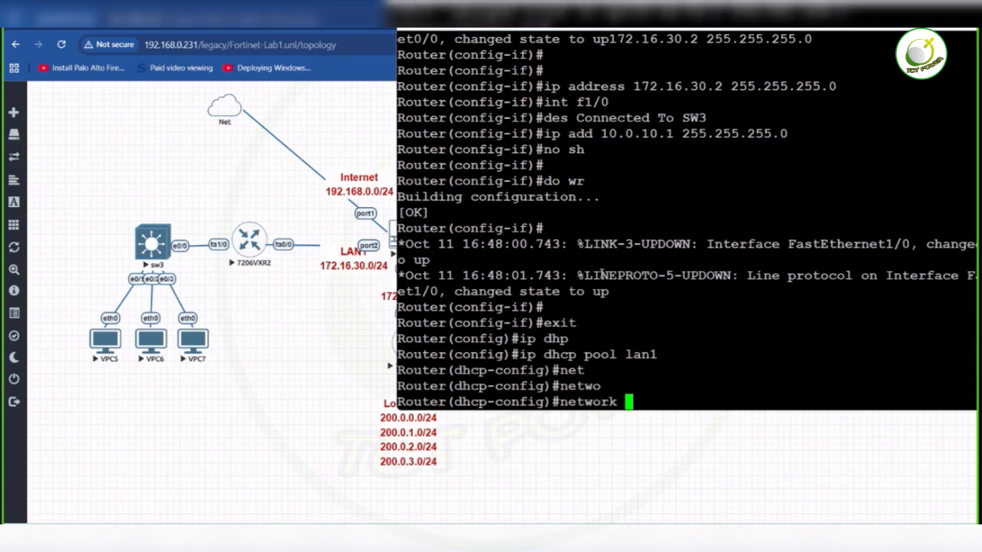
type("10.0.10.0 255")
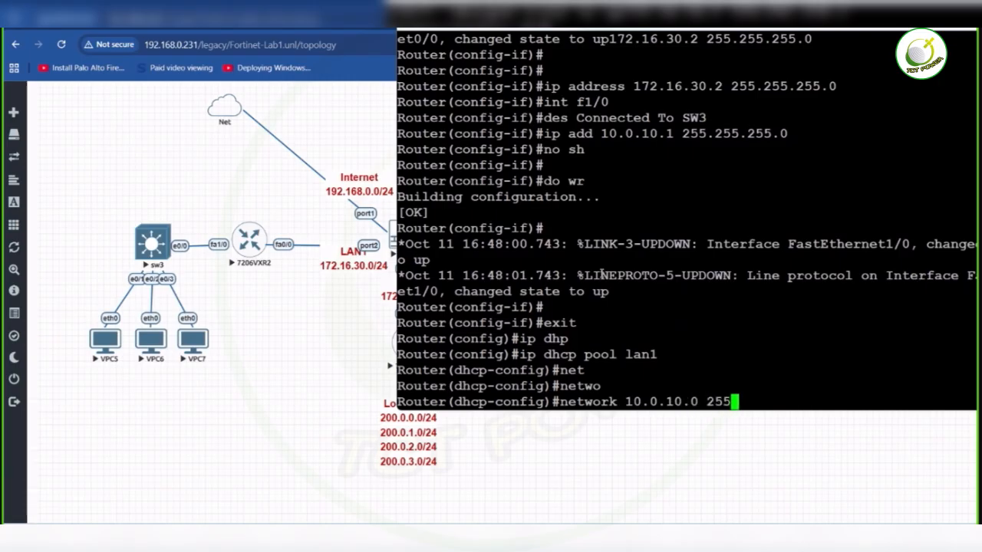
type(".255.255.0")
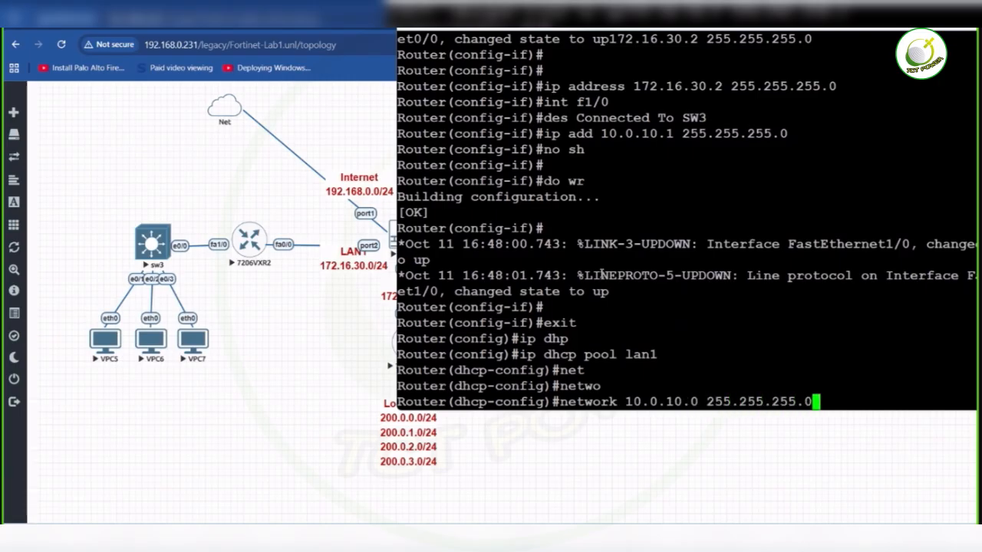
key("Return")
- Set the lan1 pool's default-router to 10.0.10.1
type("def")
key("Tab")
type("10.0.10.1")
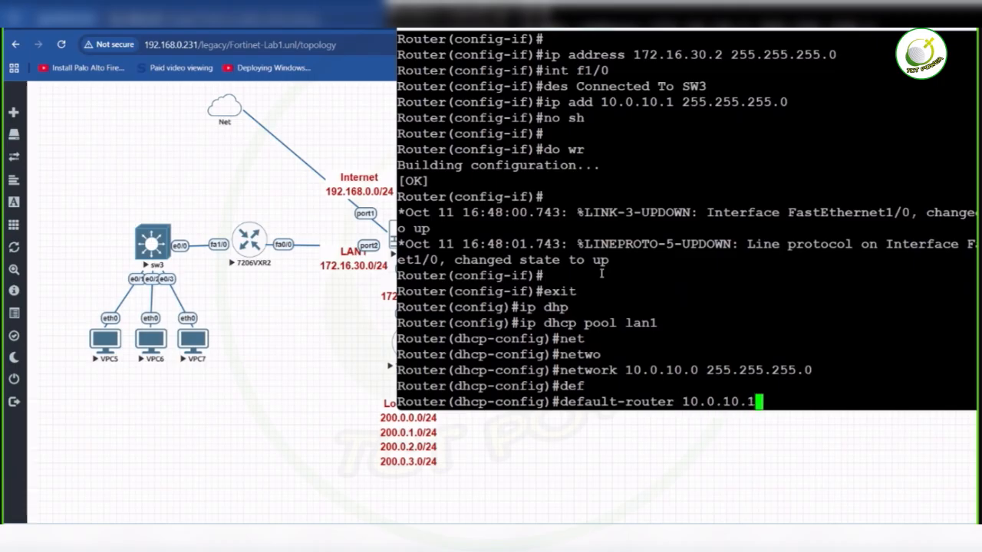
key("Return")
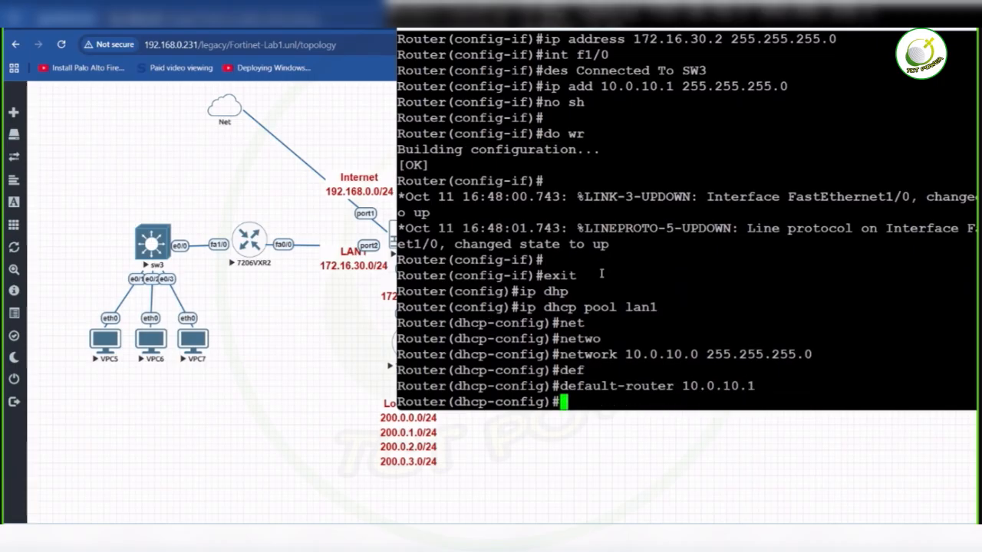
- Set the lan1 pool's dns-server to 8.8.8.8
type("dns")
key("Tab")
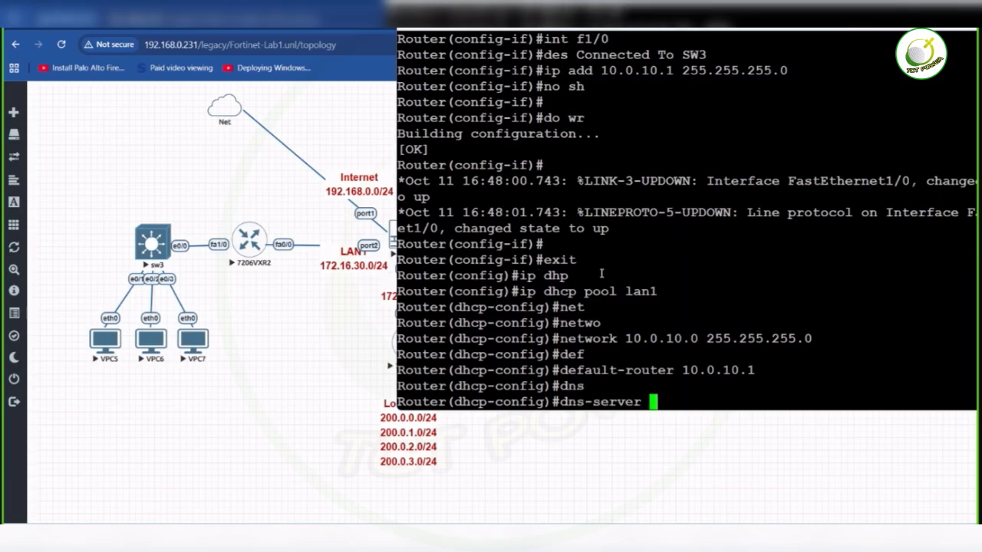
type("8.8.8.8")
key("Return")
- Save the 7206VXR2 configuration with do wr and return to the lab topology
type("do w")
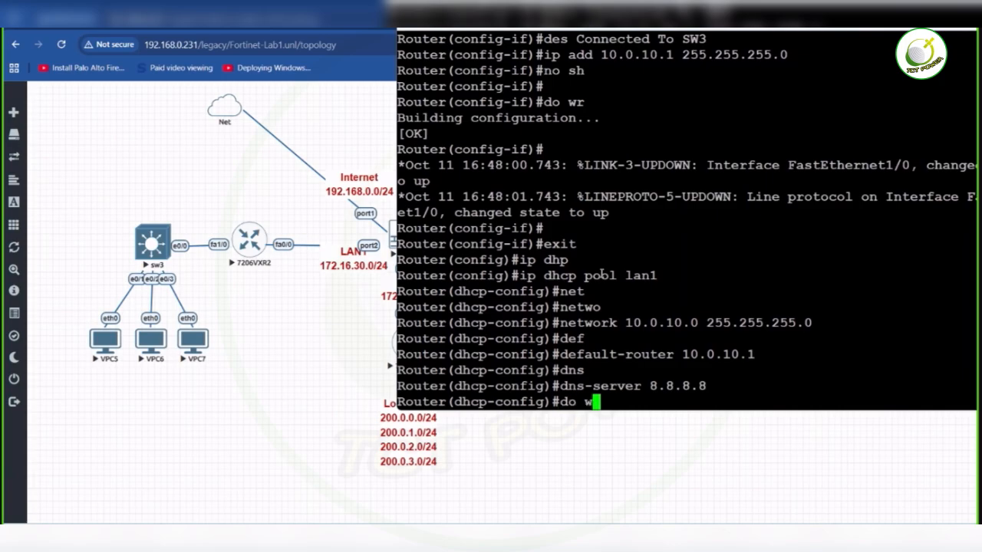
type("r")
key("Return")
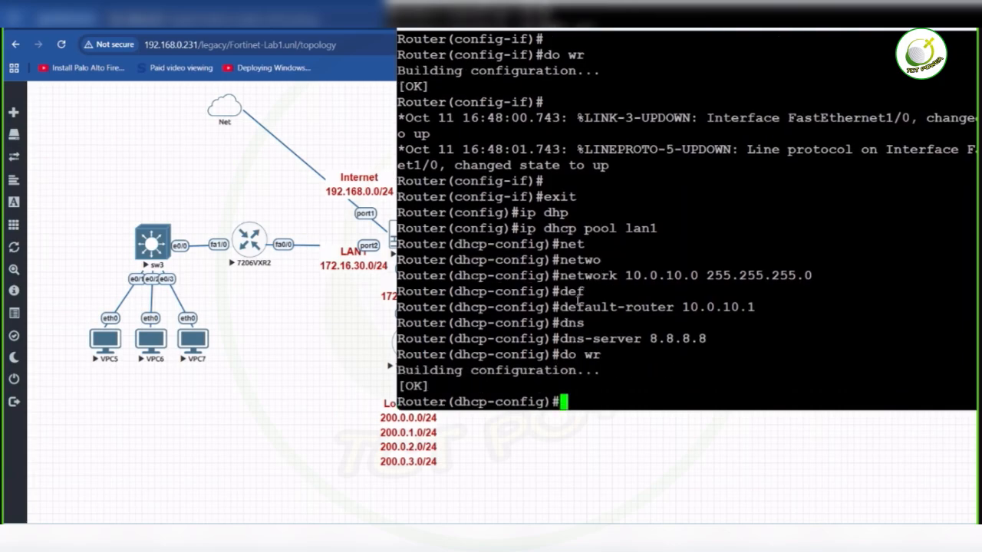
left_click(560, 465)
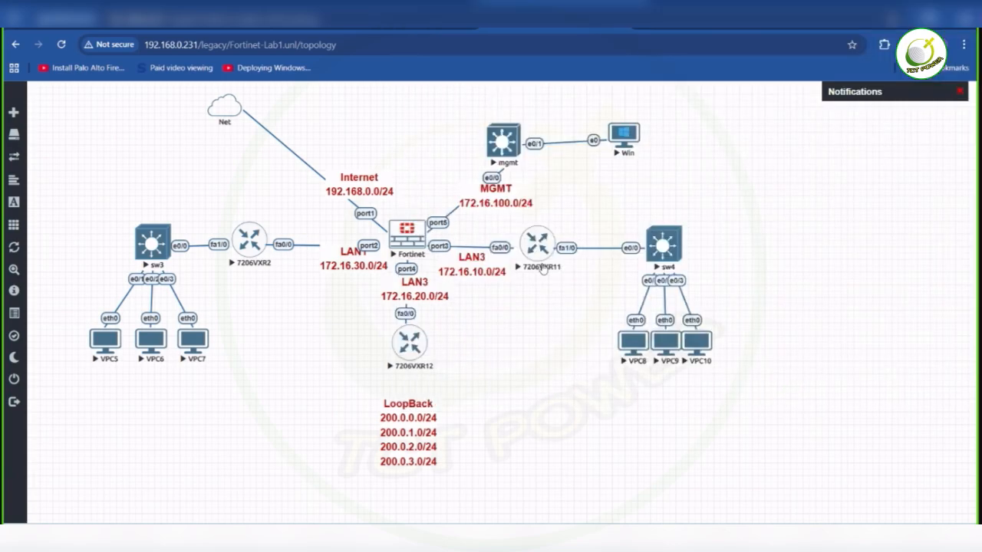
- Bring up the 7206VXR11 console and create a DHCP pool named lan2
mouse_move(733, 537)
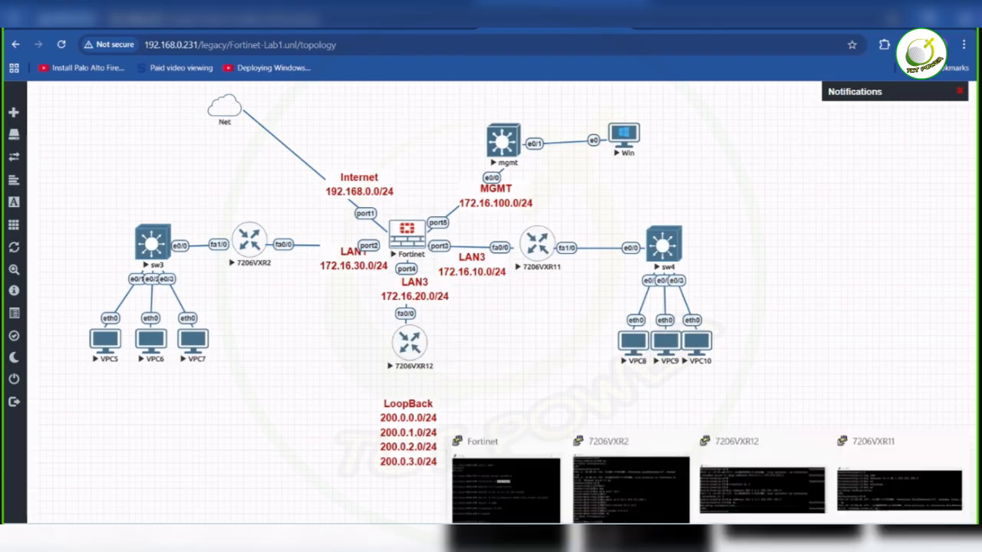
left_click(862, 469)
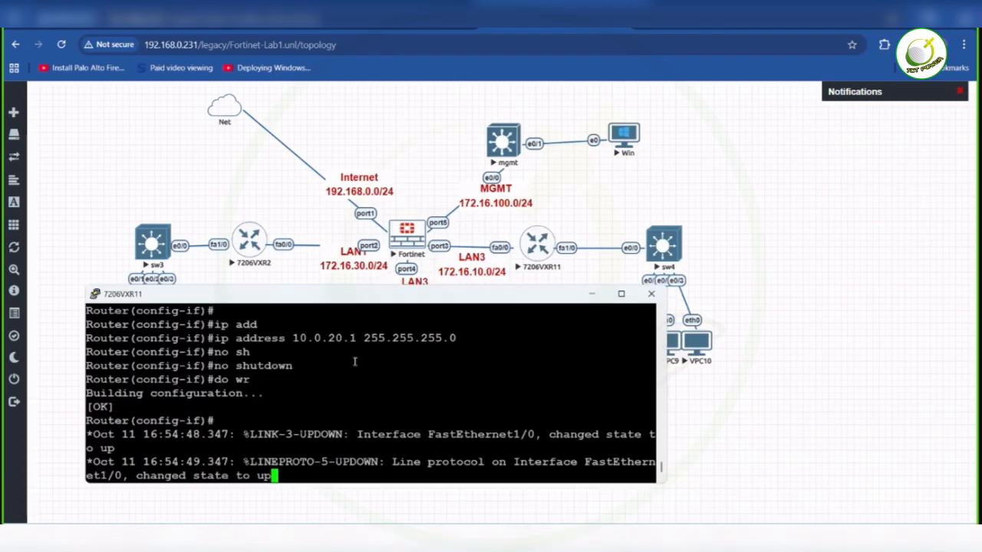
key("Return")
key("Return")
key("Return")
key("Return")
key("Return")
type("ip dhcp")
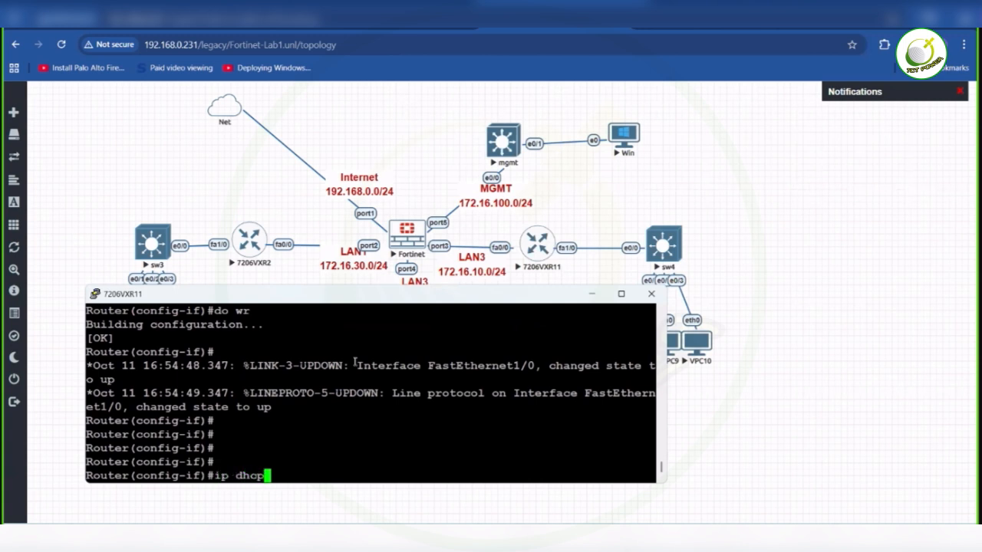
type(" pool lan2")
key("Return")
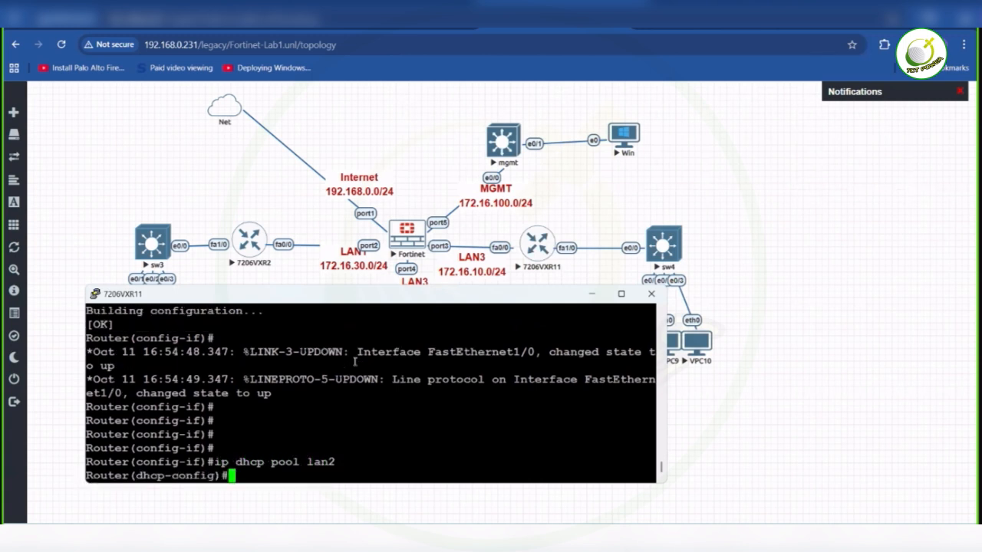
- Set the lan2 pool's network to 10.0.20.0 with mask 255.255.255.0
type("net")
key("Tab")
type("w")
key("Tab")
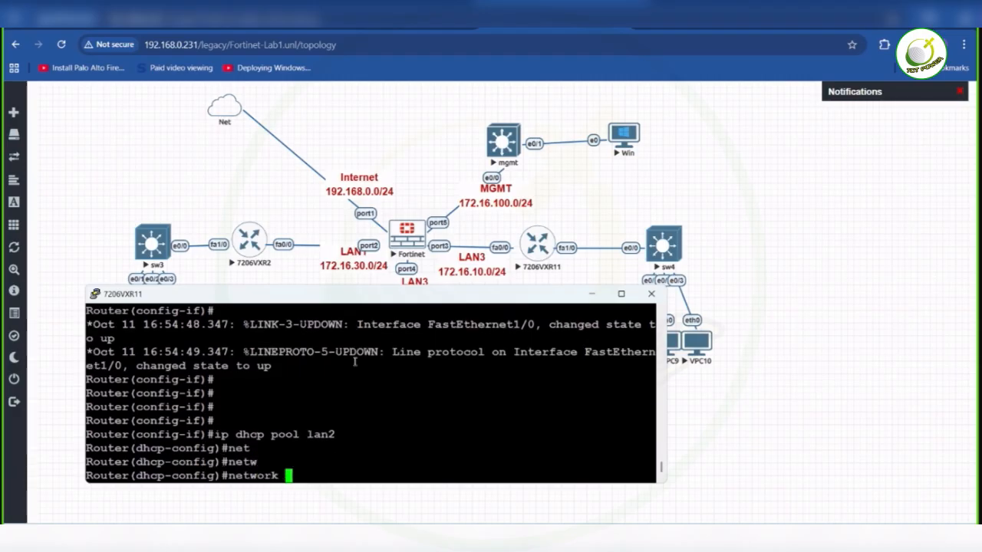
type("10.0.20.0")
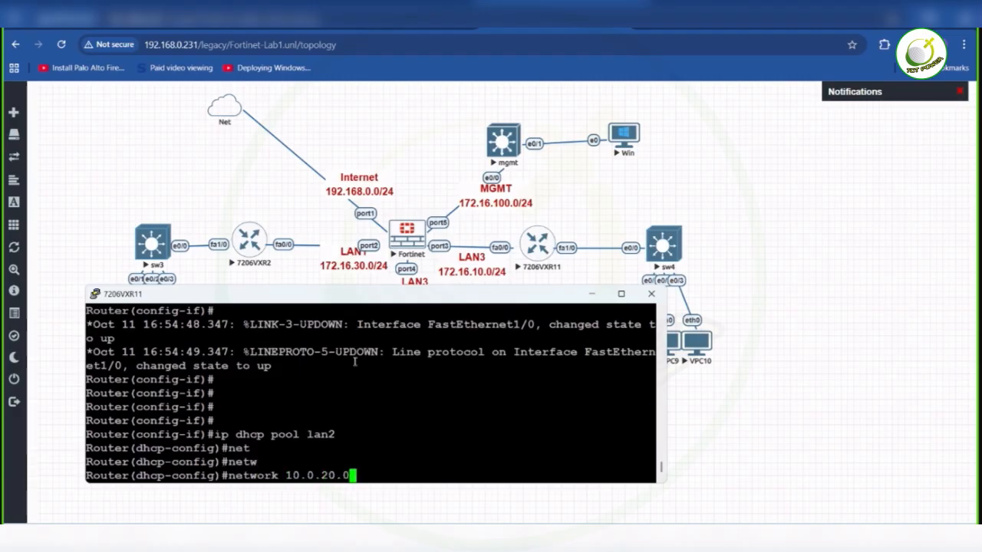
type(" 255.255")
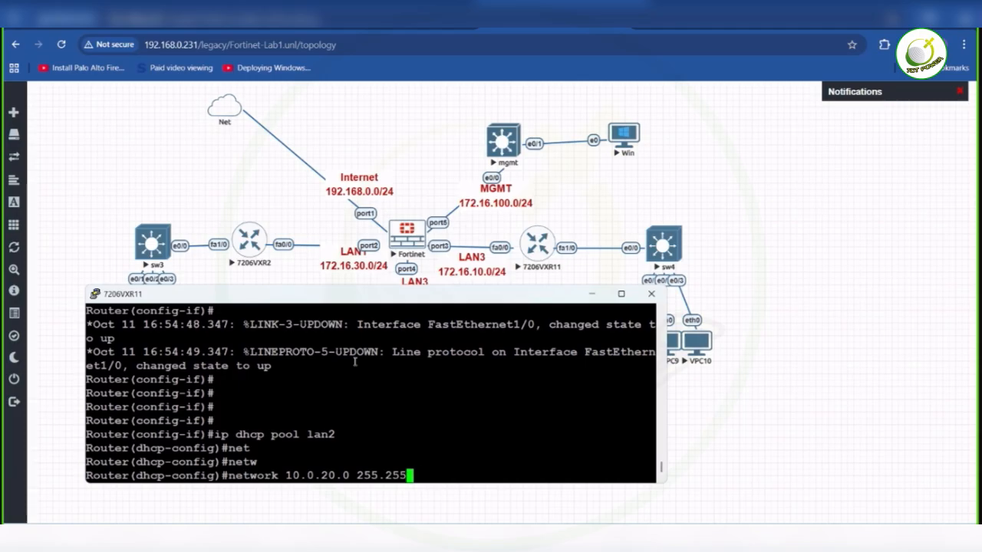
type(".255.0")
key("Return")
- Set the lan2 pool's default-router to 10.0.20.1
type("def")
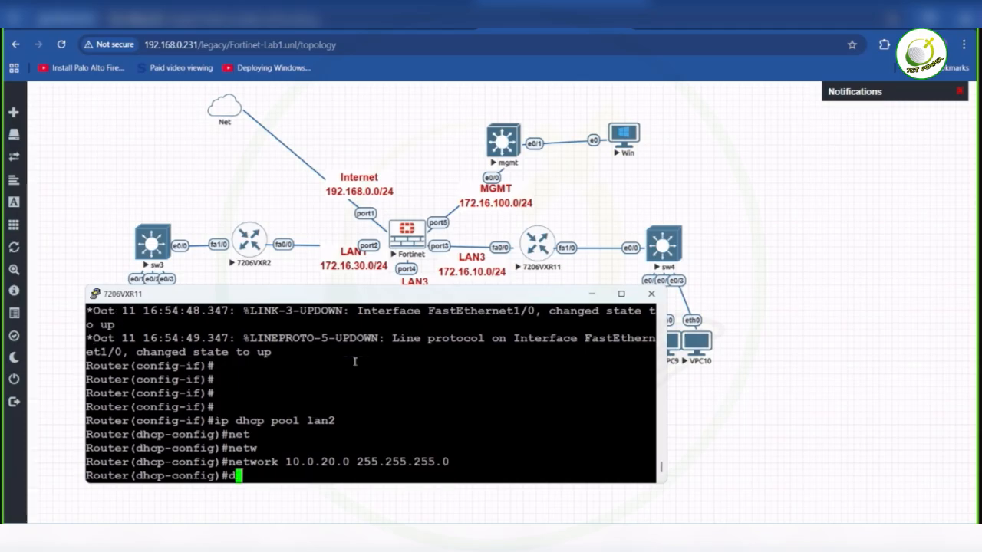
key("Tab")
type("10.0.")
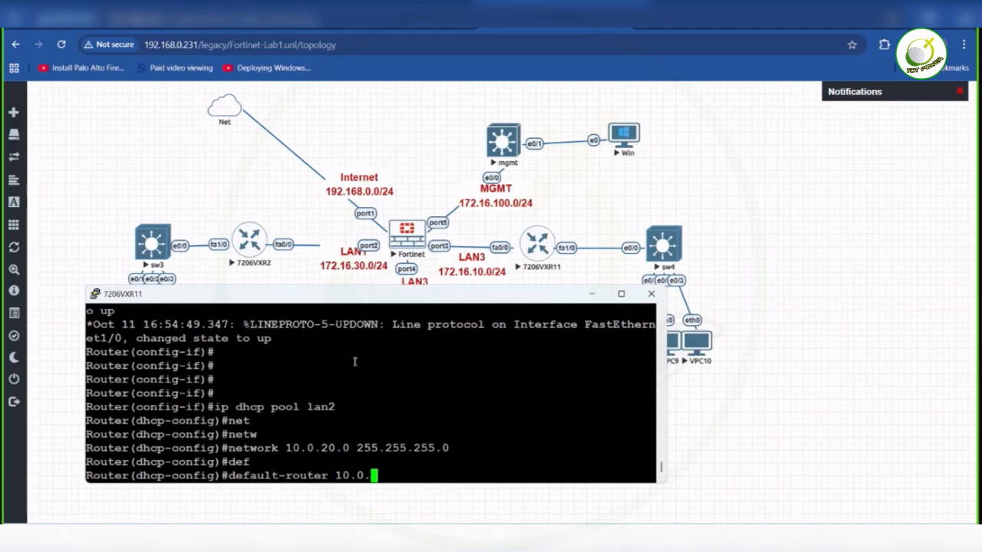
type("20.1")
key("Return")
- Set the lan2 pool's dns-server to 8.8.8.8
type("dns")
key("Tab")
type("8.8.8.8")
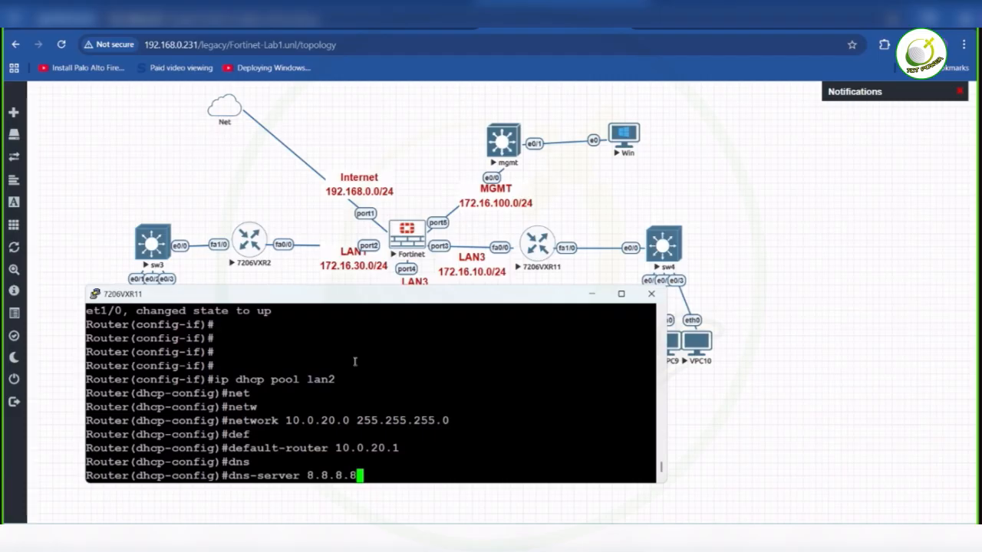
key("Return")
- Save the 7206VXR11 configuration with do wr and return to the lab topology
type("do wr")
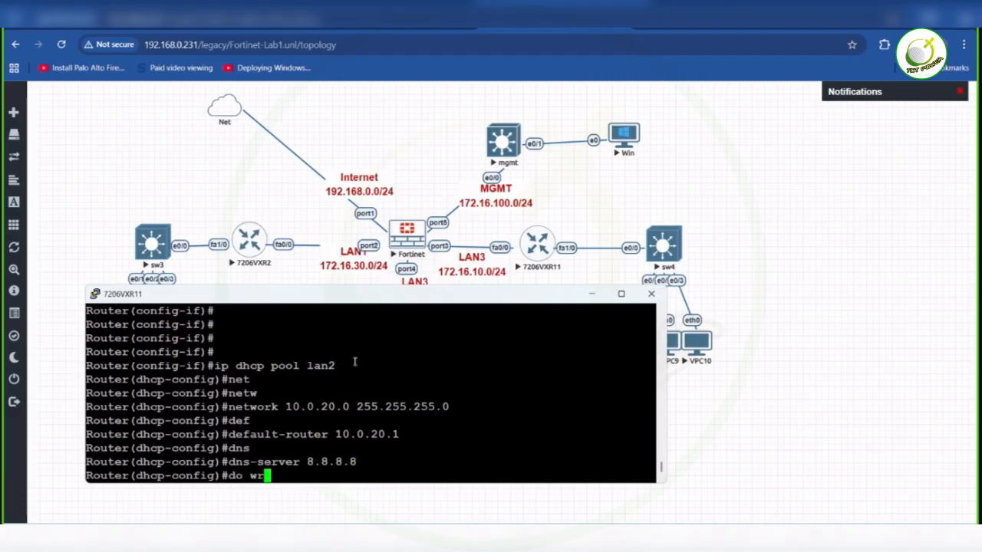
key("Return")
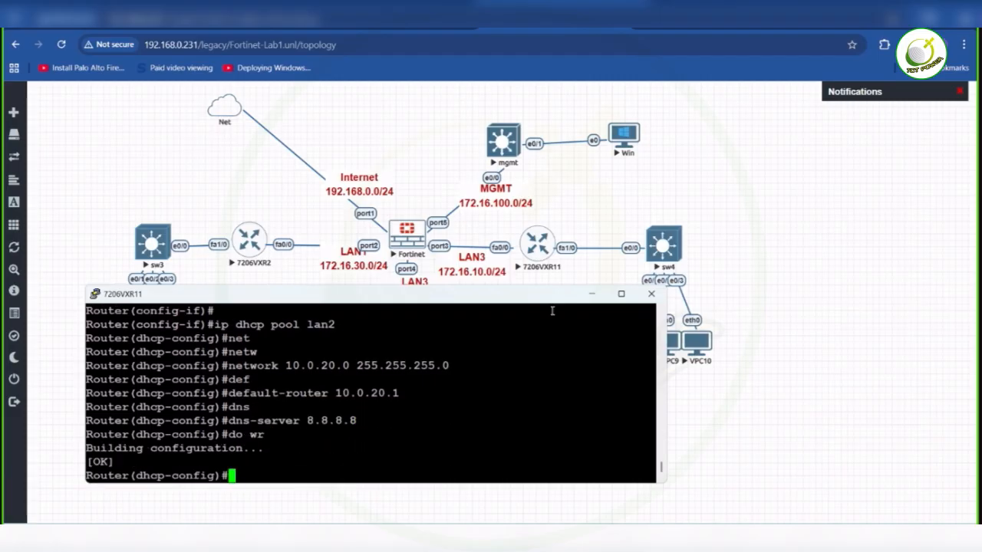
left_click(240, 197)
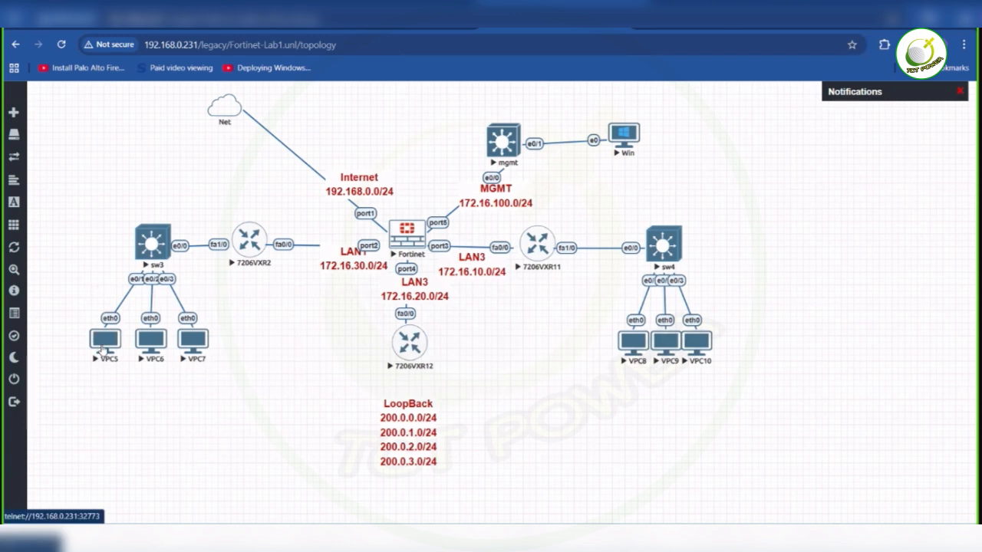
- Open the VPC5 console in the Telnet client and request an address with ip dhcp
left_click(104, 350)
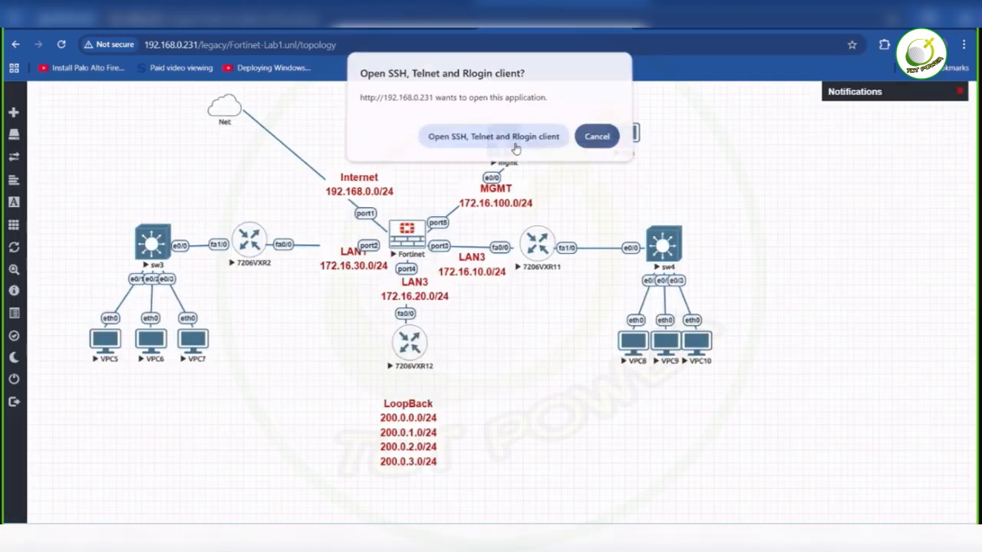
left_click(517, 146)
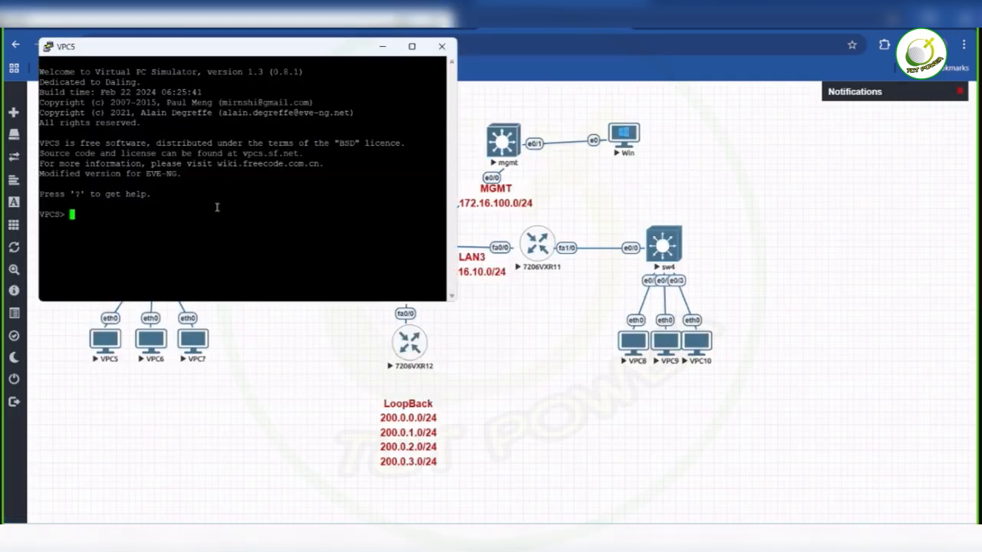
type("ip dhcp")
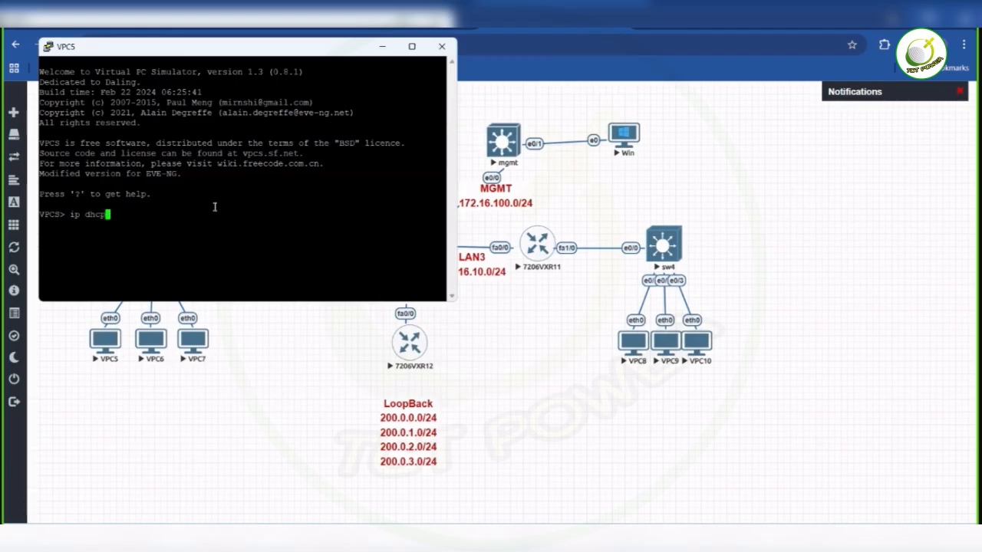
key("Return")
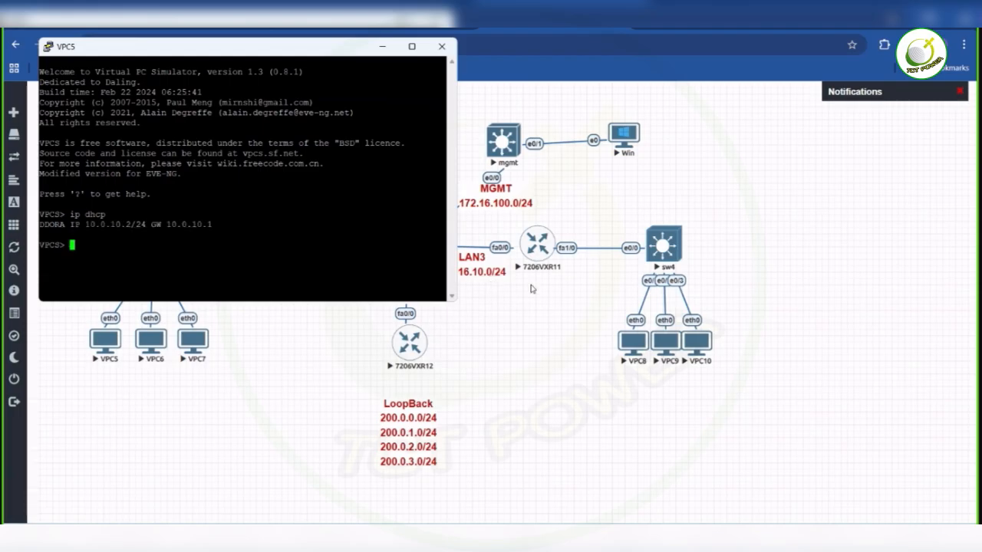
- Open the VPC8 console in the Telnet client and request an address with ip dhcp
left_click(635, 342)
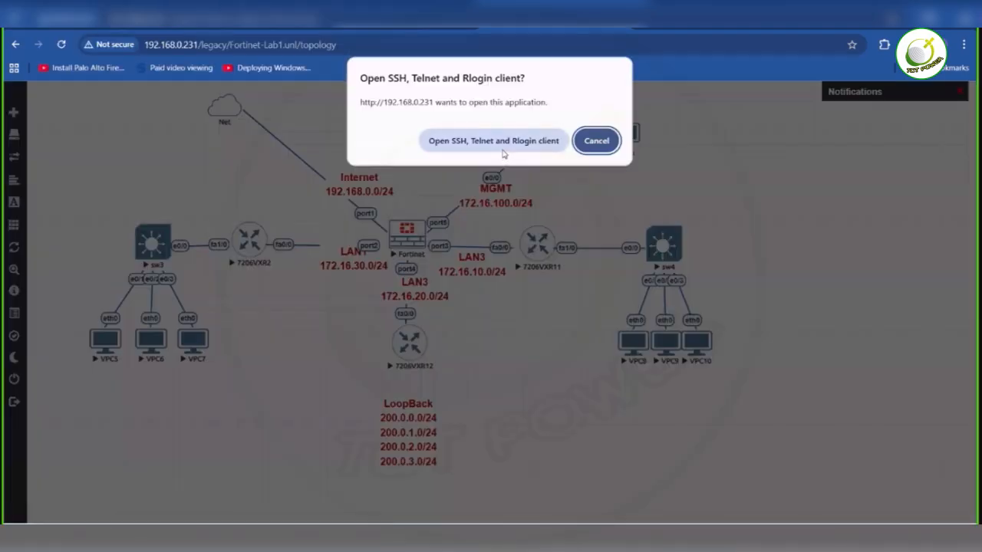
left_click(503, 148)
type("ip dhcp")
key("Return")
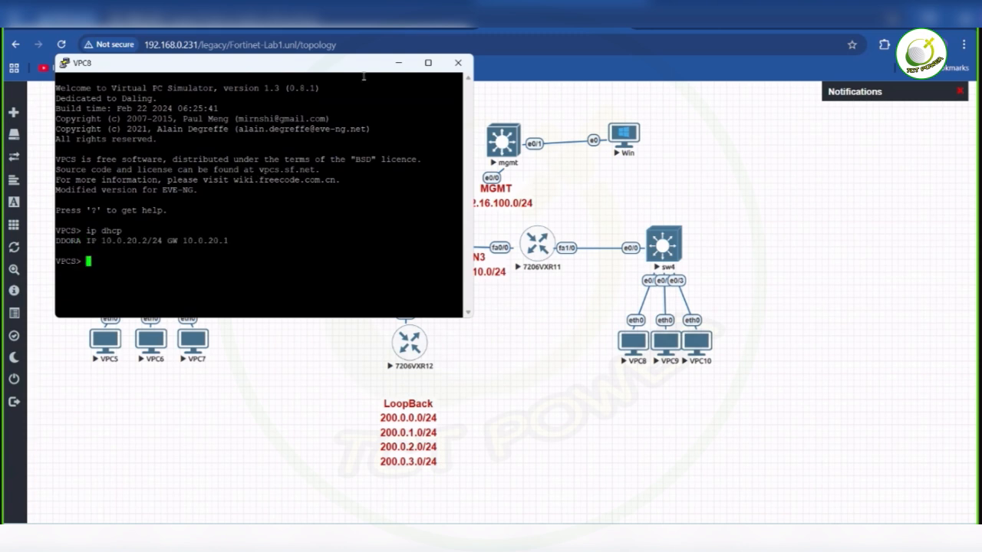
- Ping the gateway 10.0.20.1 from VPC8, then return to the lab topology
type("ping 10.0.20.1")
key("Return")
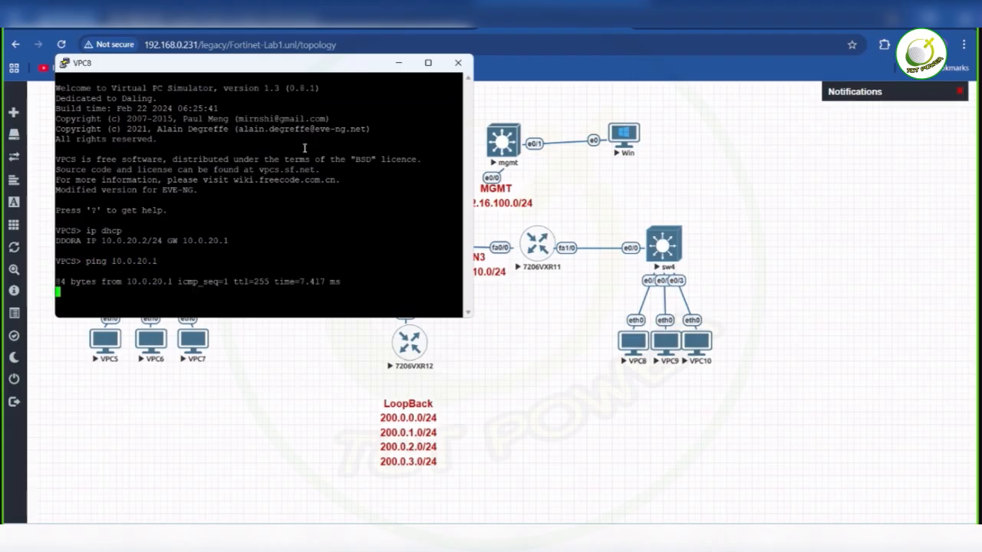
left_click_drag(361, 68, 547, 286)
left_click(864, 209)
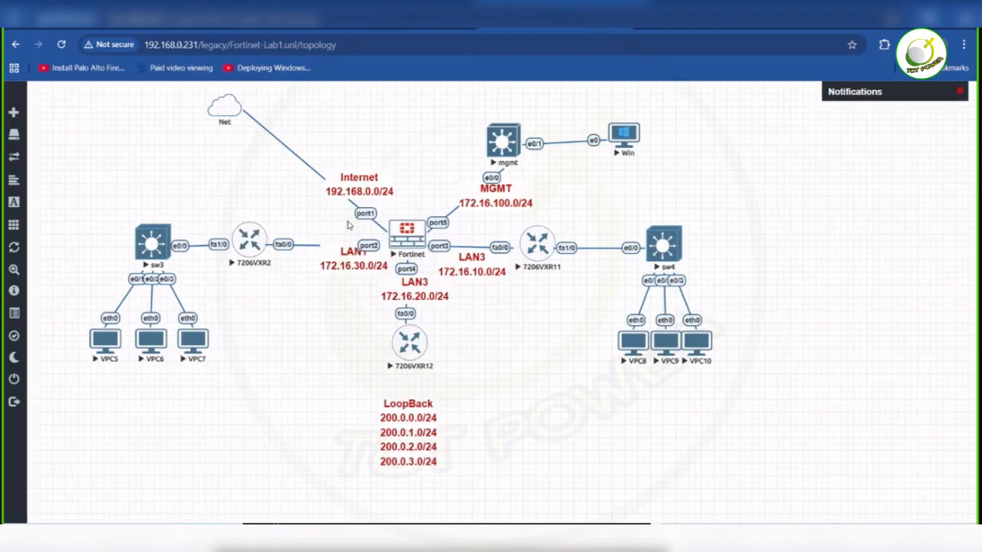
- Move the LoopBack address label up so it sits directly beneath router 7206VXR12
left_click_drag(392, 431, 395, 405)
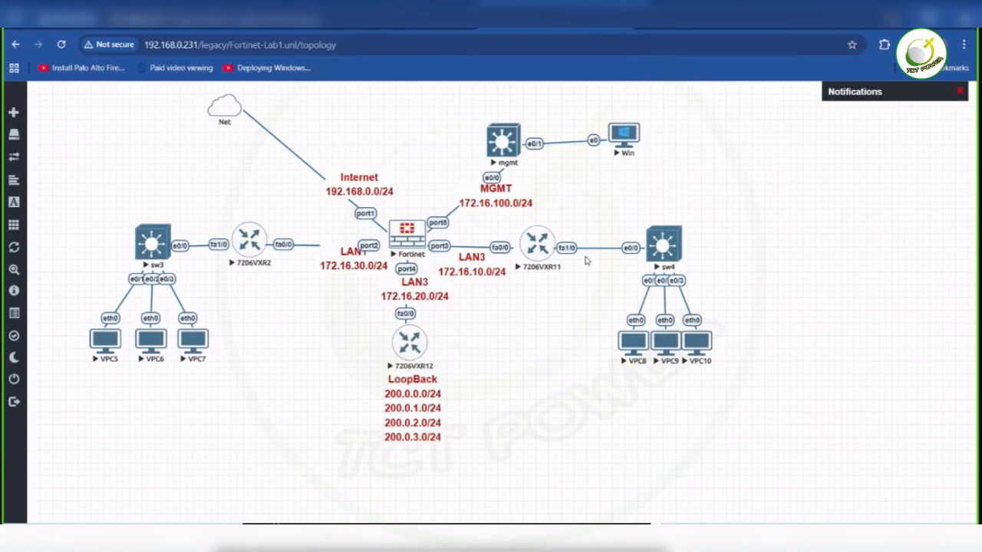
left_click(552, 257, "ctrl")
left_click(557, 263)
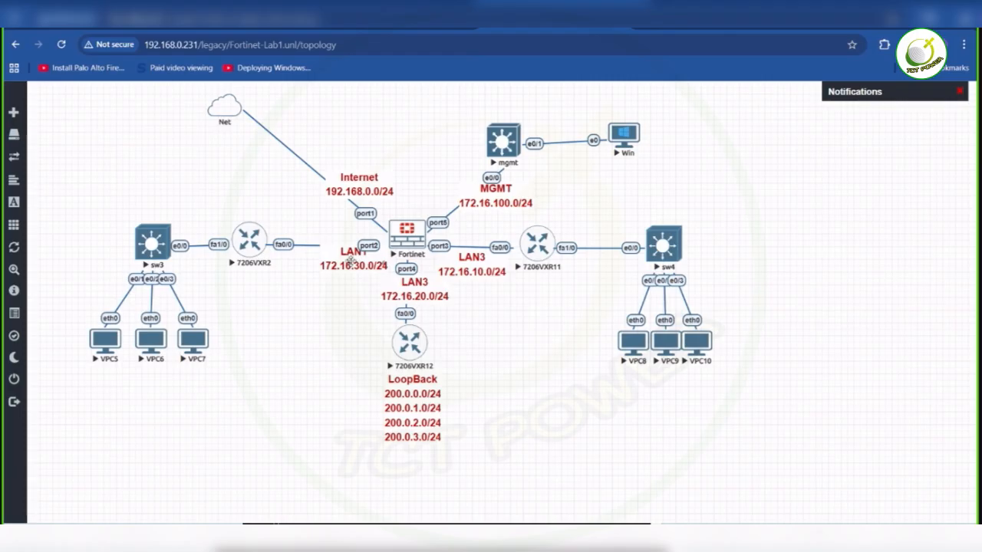
- Rename the LAN3 label above router 7206VXR12, for subnet 172.16.20.0/24, to LAN4
double_click(423, 290)
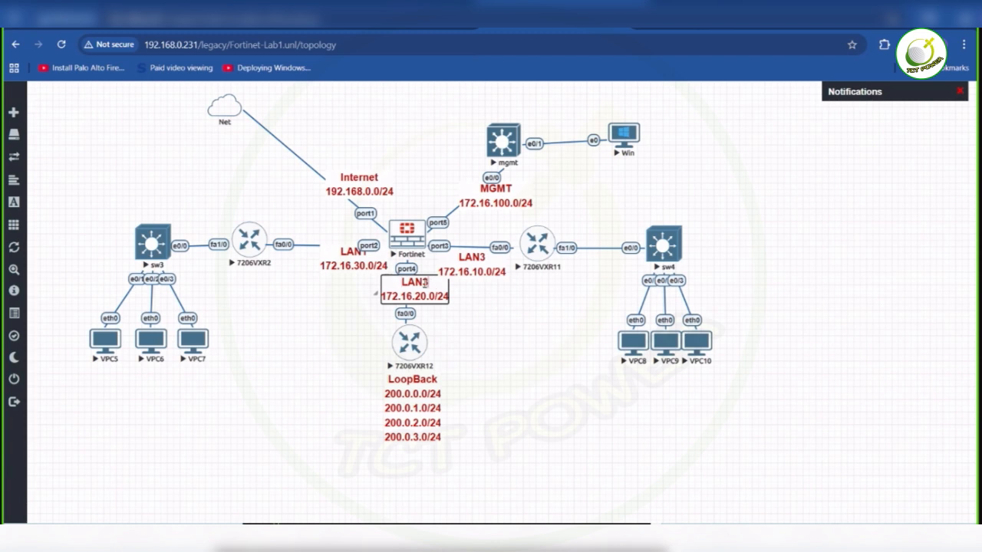
key("BackSpace")
type("4")
left_click(482, 327)
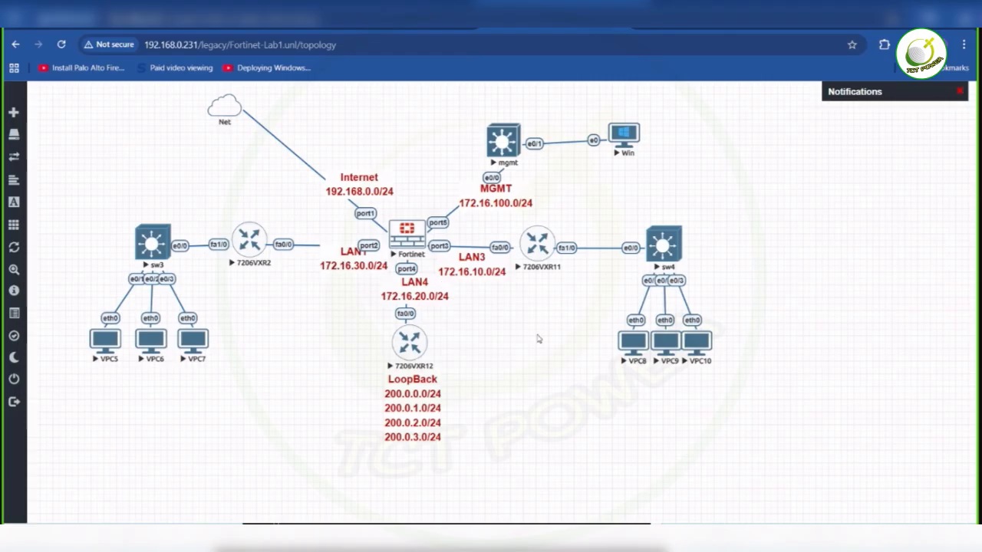
left_click(712, 28)
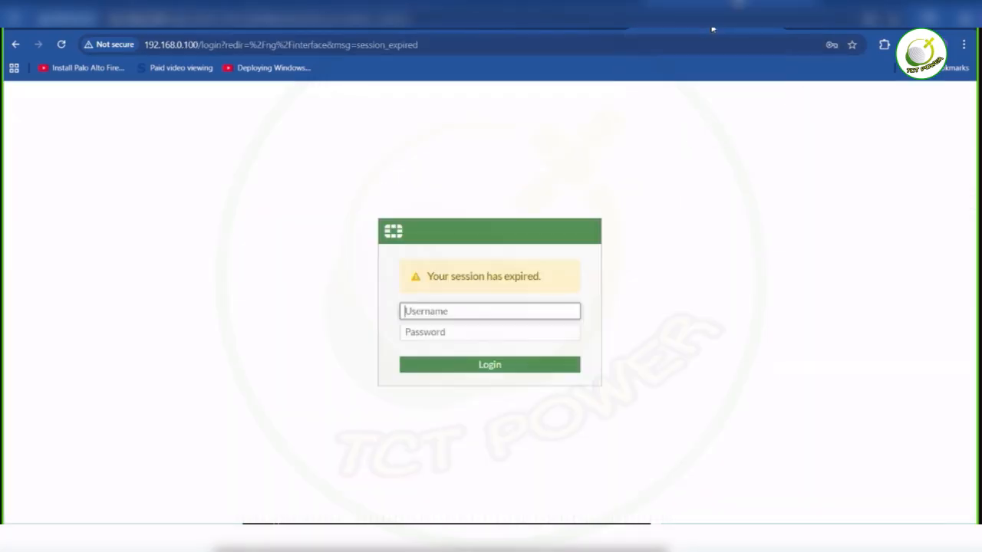
left_click(568, 9)
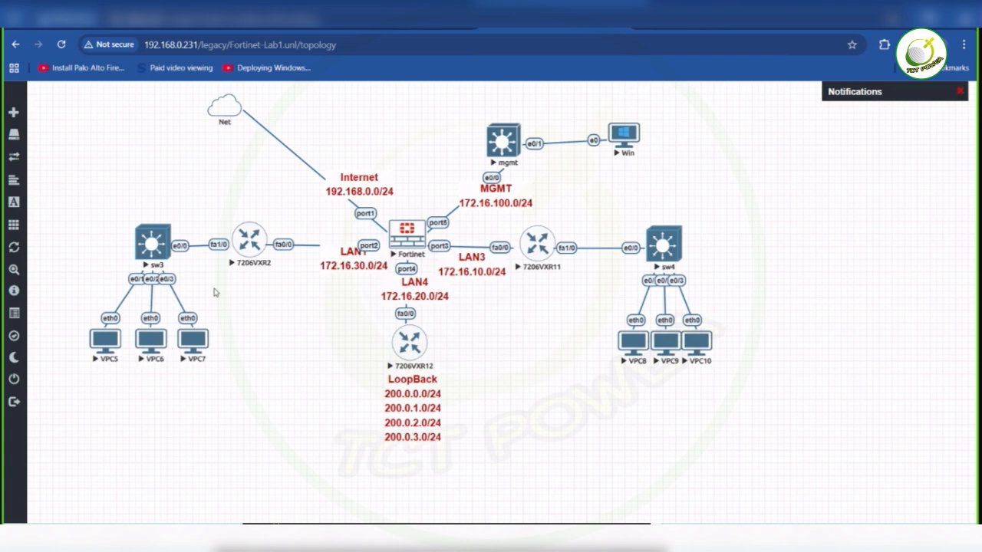
left_click_drag(265, 217, 157, 261)
left_click(171, 264)
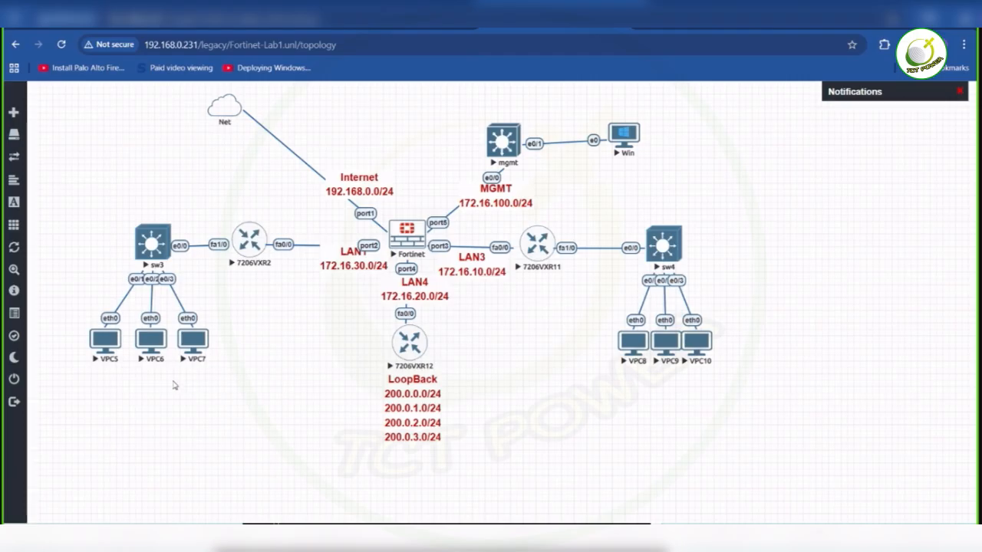
right_click(191, 398)
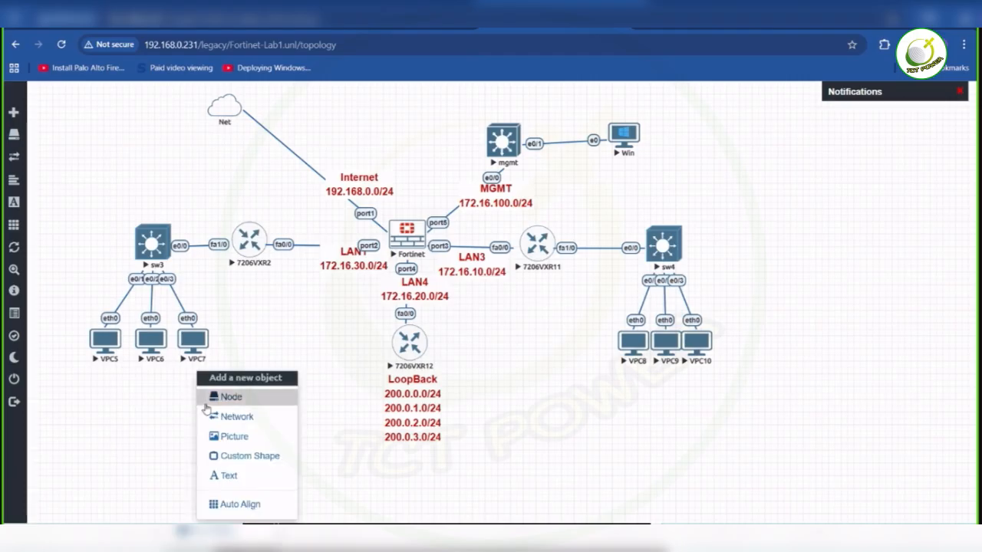
left_click(213, 400)
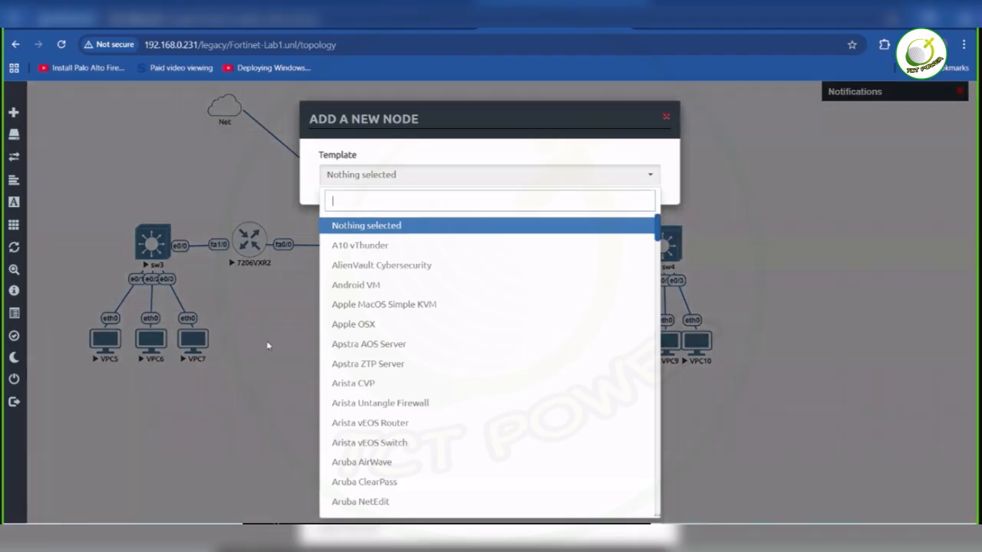
left_click(265, 349)
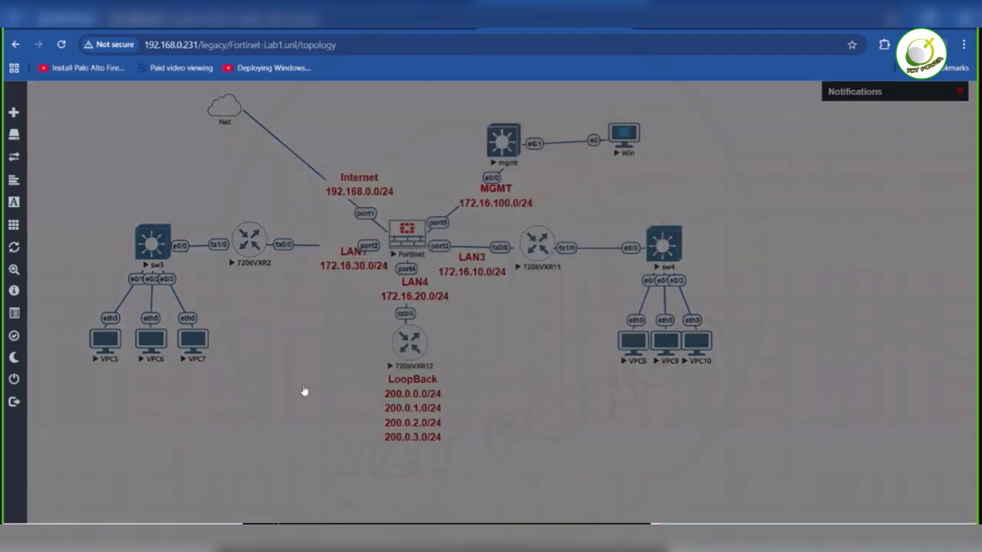
right_click(267, 348)
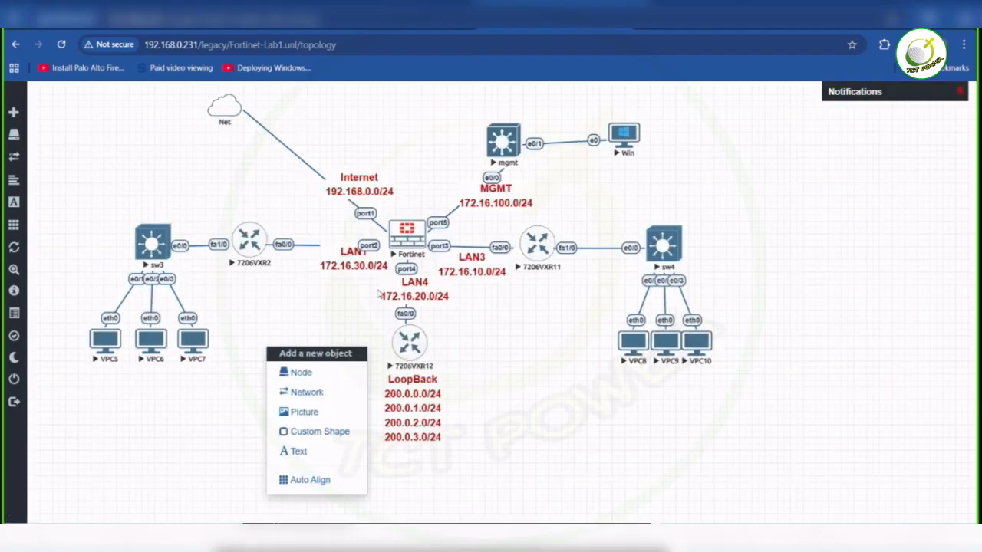
- Duplicate the LAN1 172.16.30.0/24 label and place the copy below VPC5, VPC6 and VPC7
right_click(324, 269)
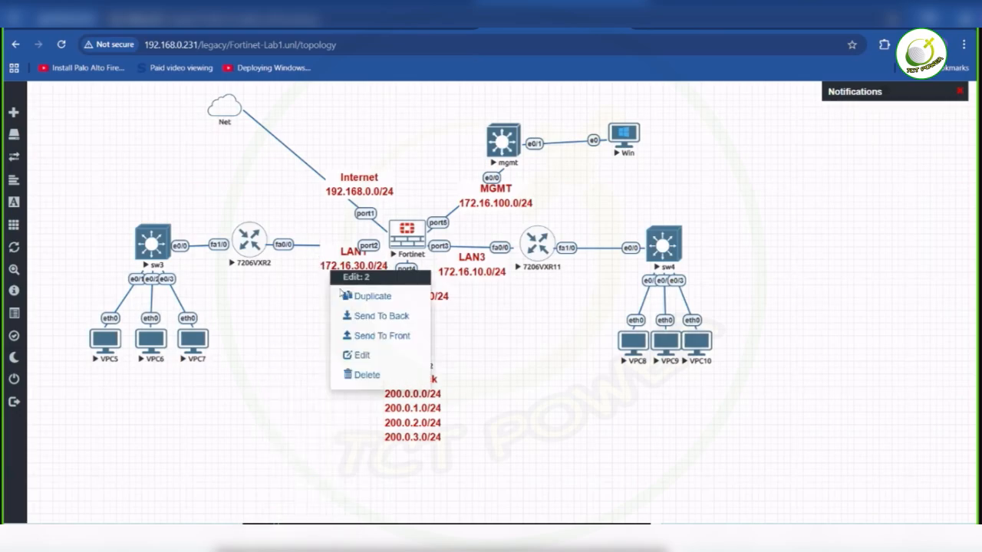
left_click(346, 297)
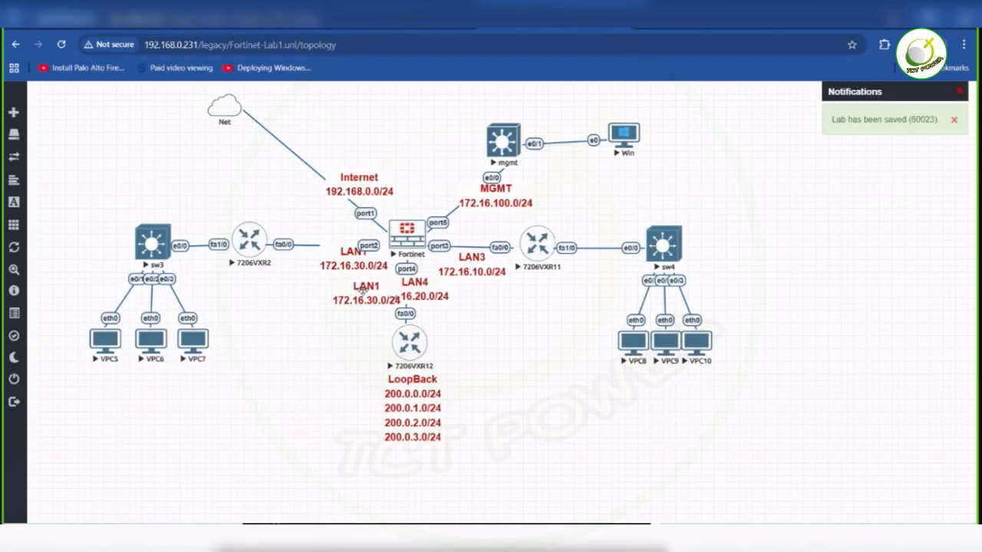
left_click_drag(363, 289, 140, 388)
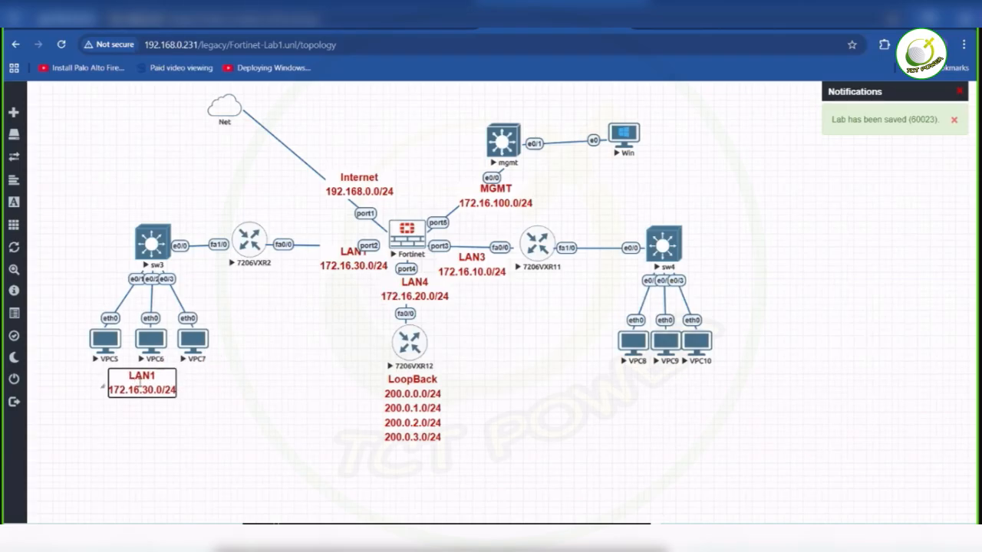
- Change the text of the label below VPC5–VPC7 to SW1 with the address 10.010.0/24
key("BackSpace")
key("BackSpace")
key("BackSpace")
key("BackSpace")
type("SW1")
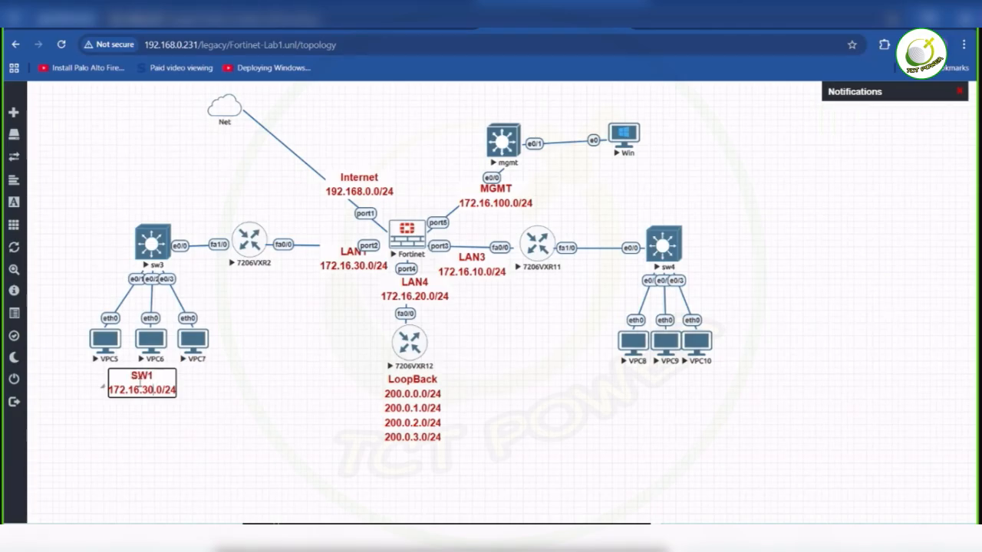
key("BackSpace")
key("BackSpace")
key("BackSpace")
key("BackSpace")
key("BackSpace")
key("BackSpace")
key("BackSpace")
key("BackSpace")
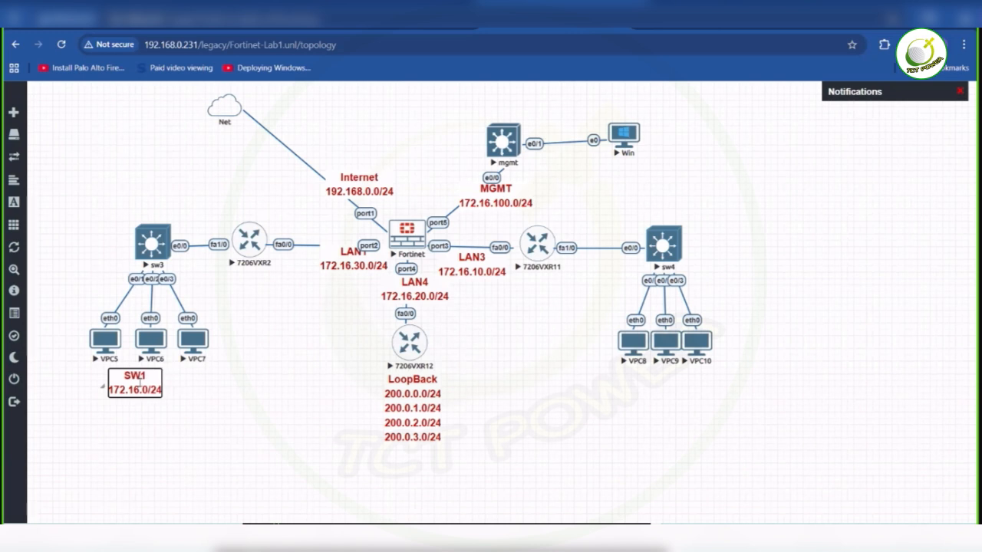
type("0.010")
key("ctrl+a")
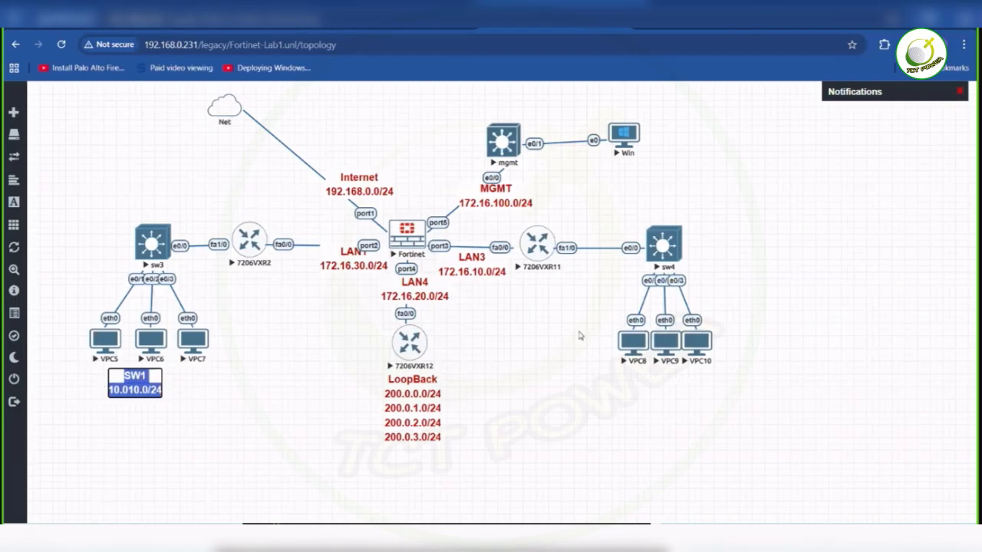
left_click(283, 336)
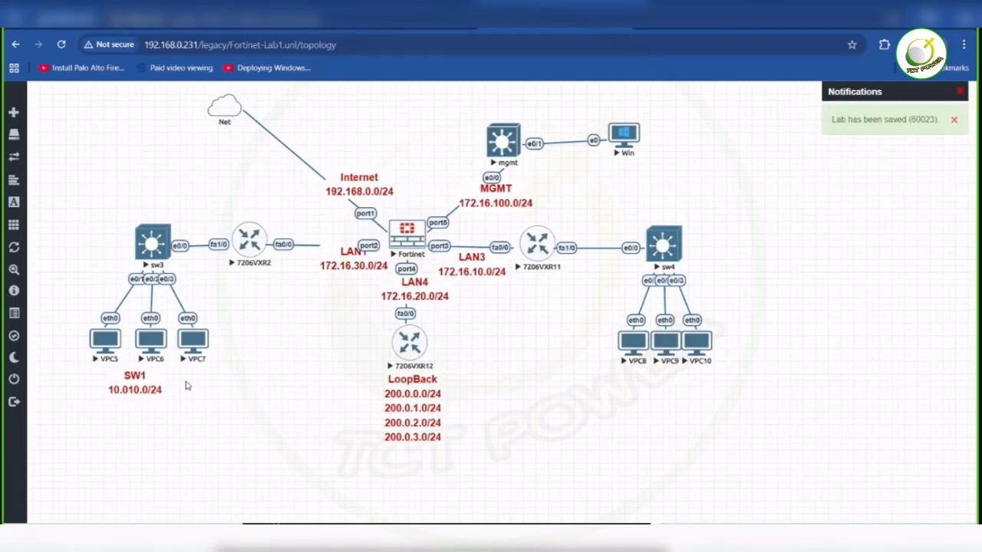
- Duplicate the SW1 label and place the copy below VPC8, VPC9 and VPC10
right_click(131, 389)
left_click(163, 408)
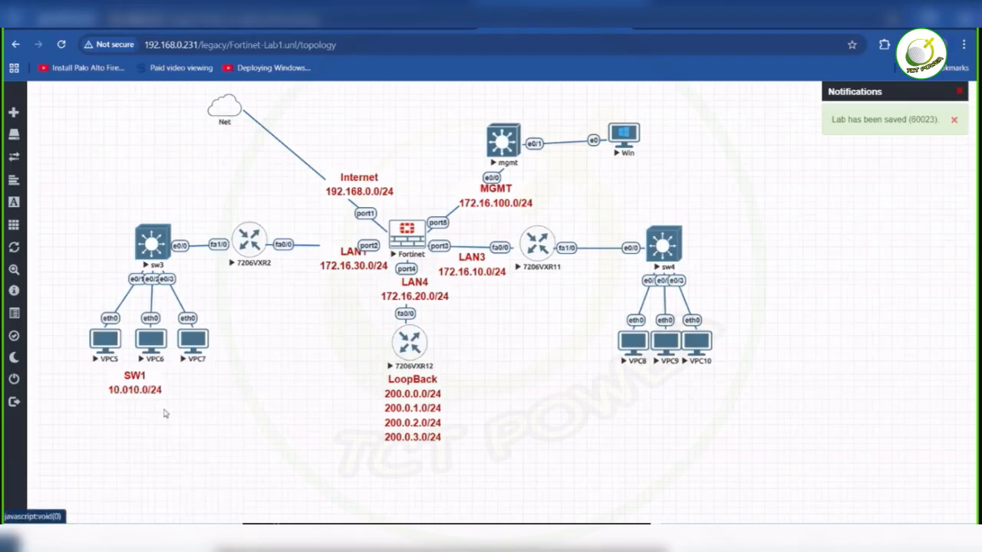
left_click_drag(153, 419, 673, 393)
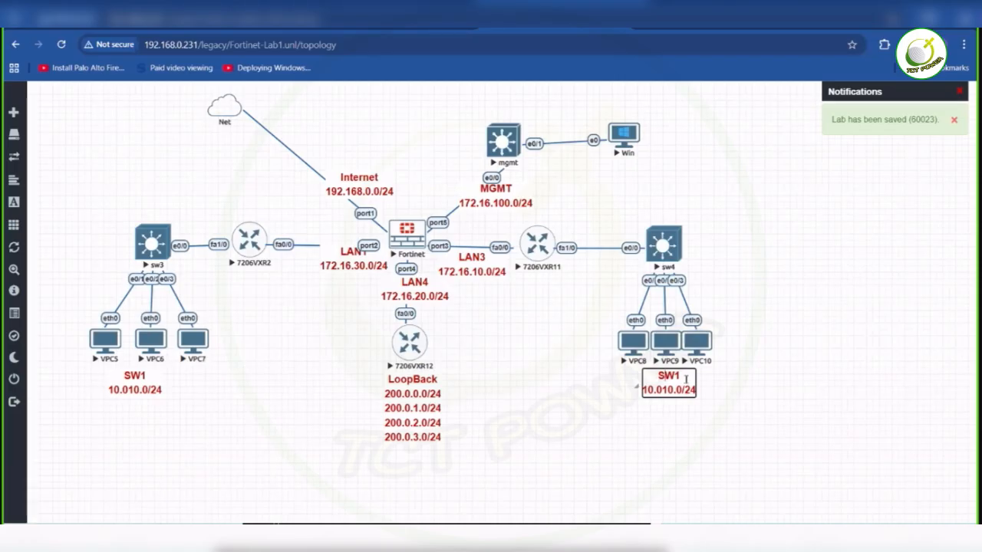
- Change the text of the label below VPC8–VPC10 to SW4 with the address 10.020.0/24
key("BackSpace")
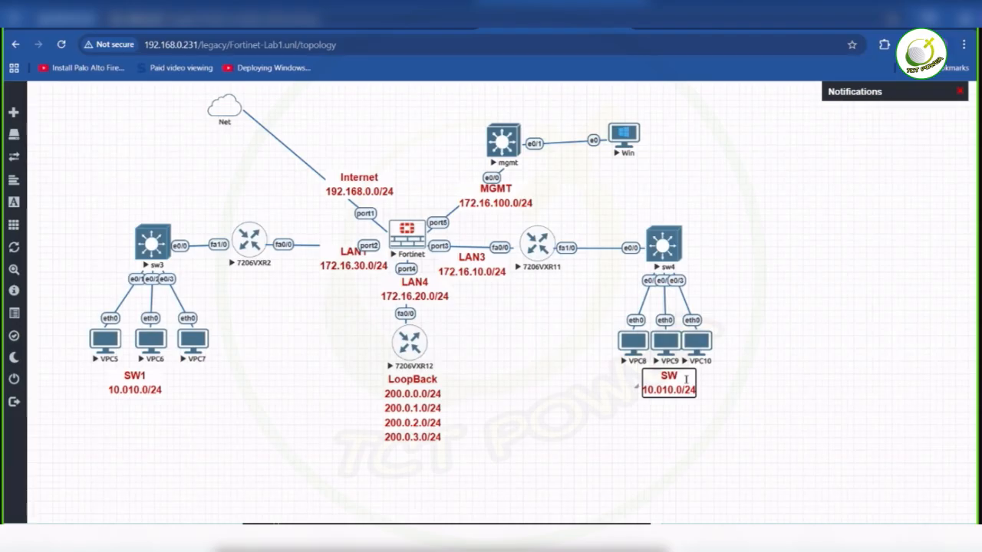
type("4")
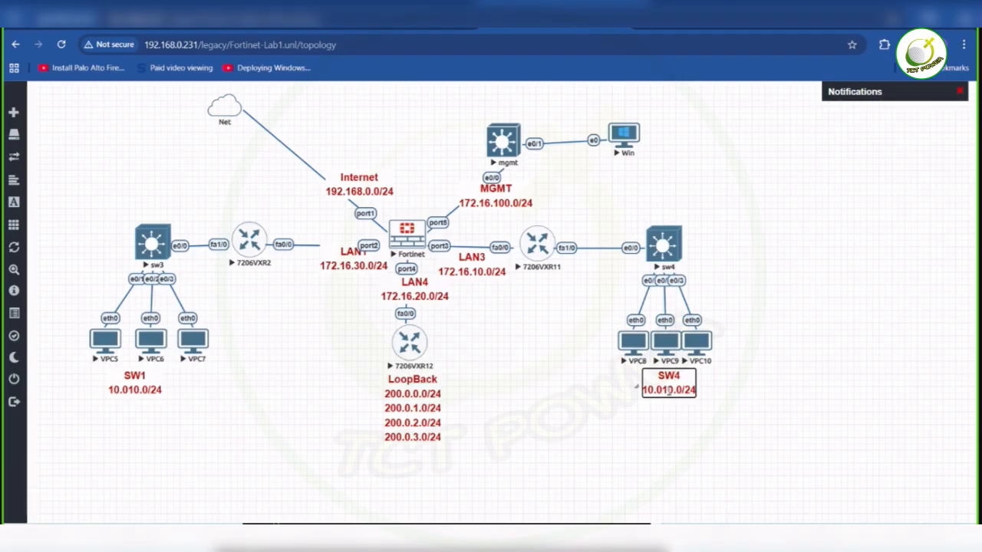
key("BackSpace")
type("2")
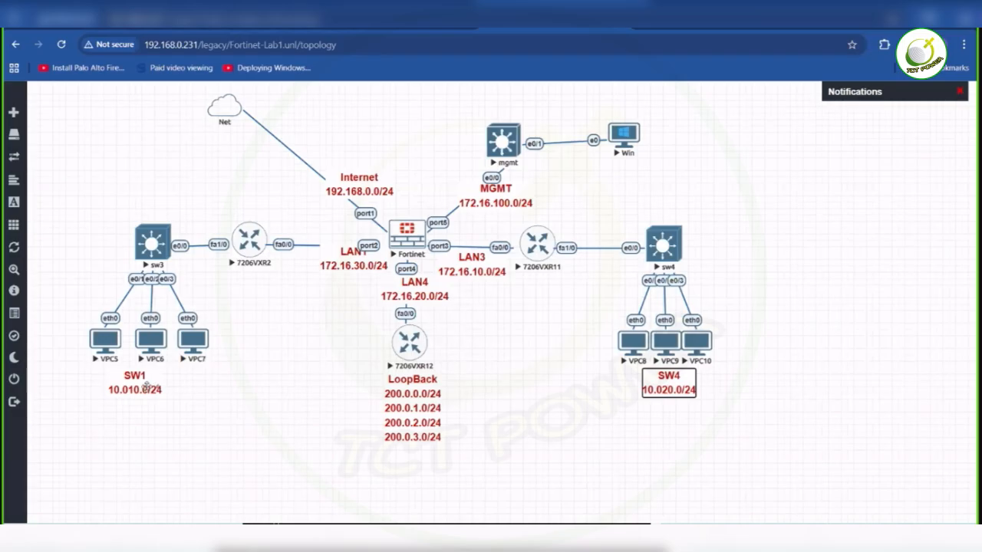
- Rename the SW1 label below VPC5–VPC7 to SW3
double_click(146, 381)
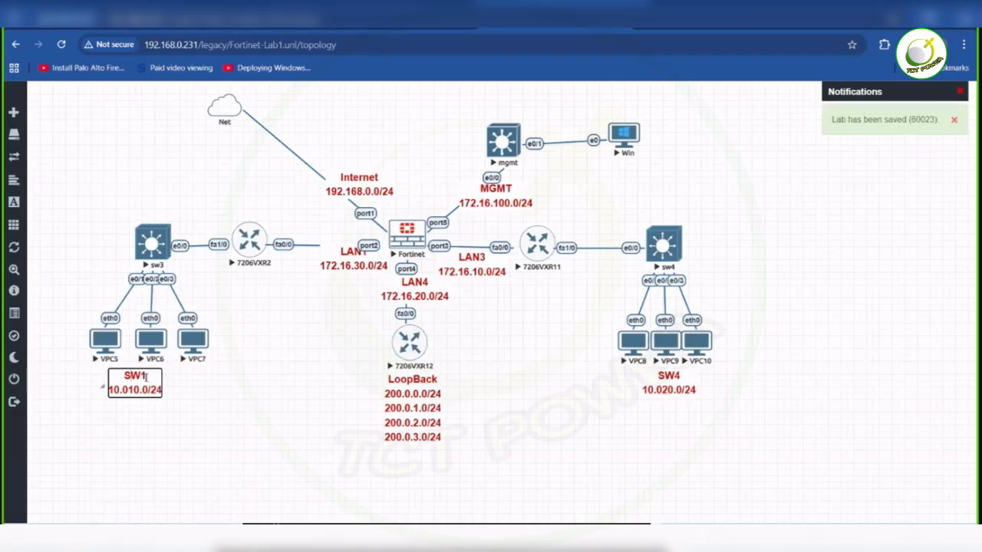
key("BackSpace")
type("3")
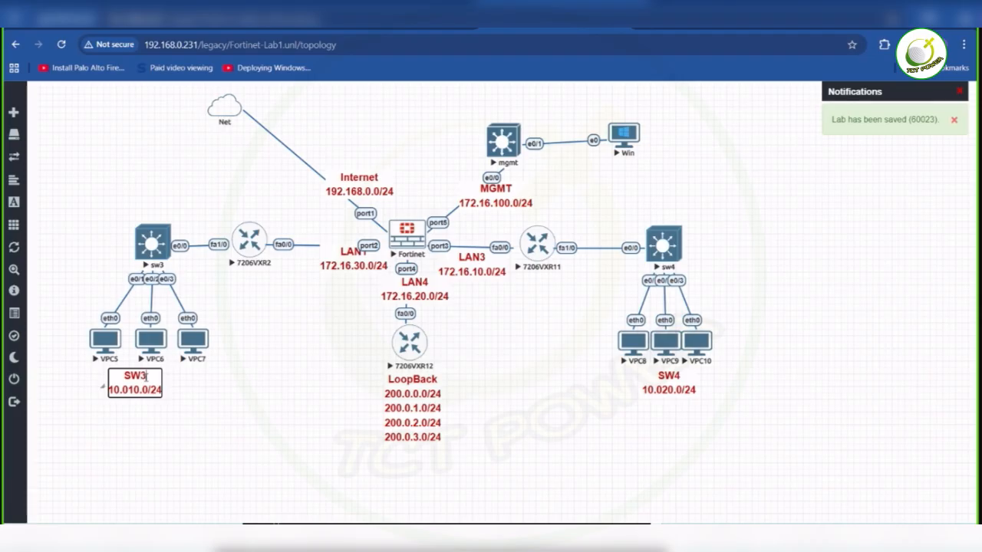
left_click(497, 399)
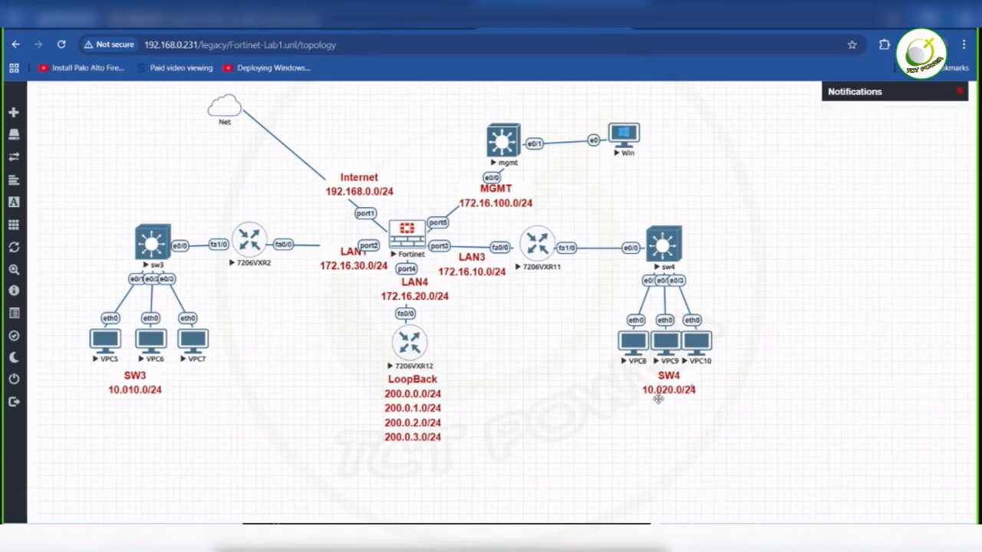
- Correct the subnet addresses in the switch labels to 10.0.20.0/24 for SW4 and 10.0.10.0/24 for SW3
double_click(660, 392)
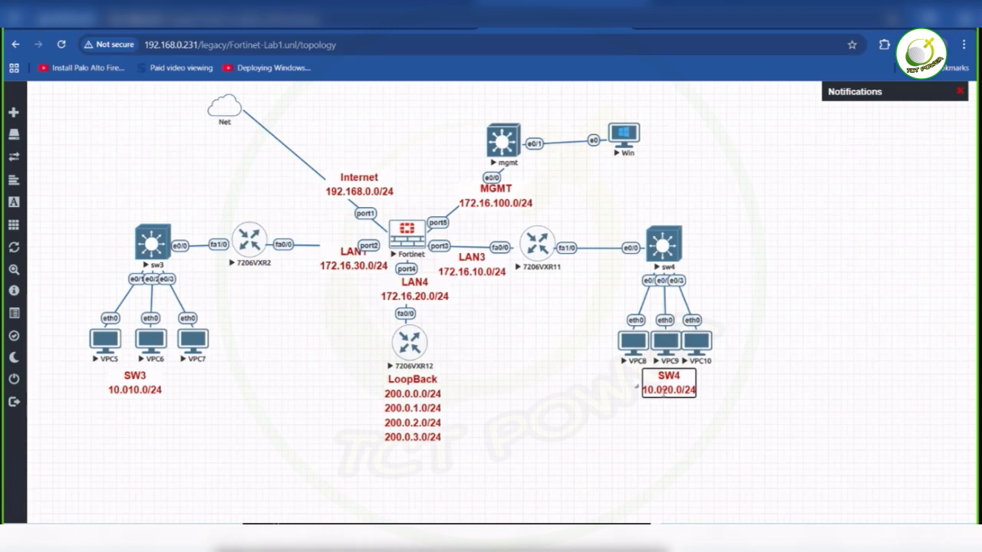
type(".")
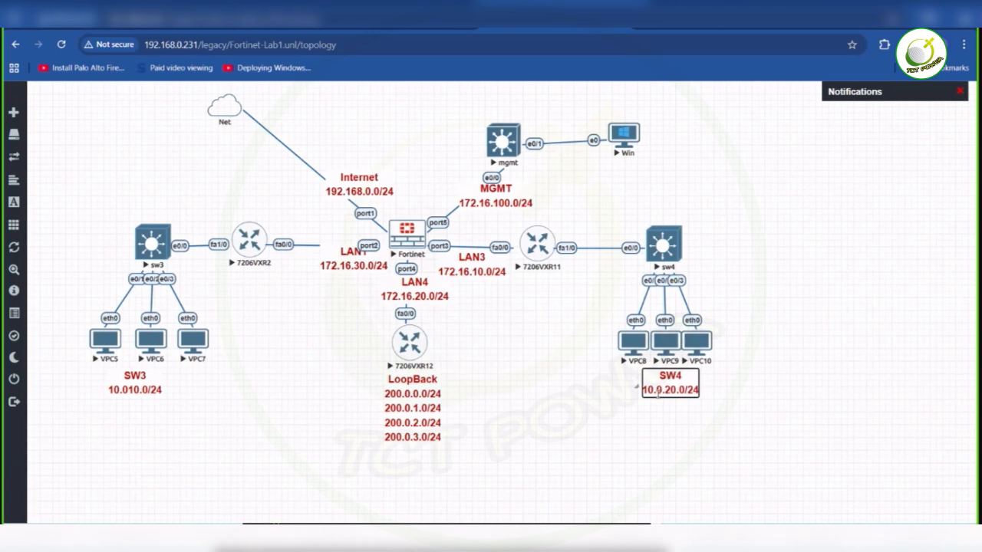
double_click(122, 390)
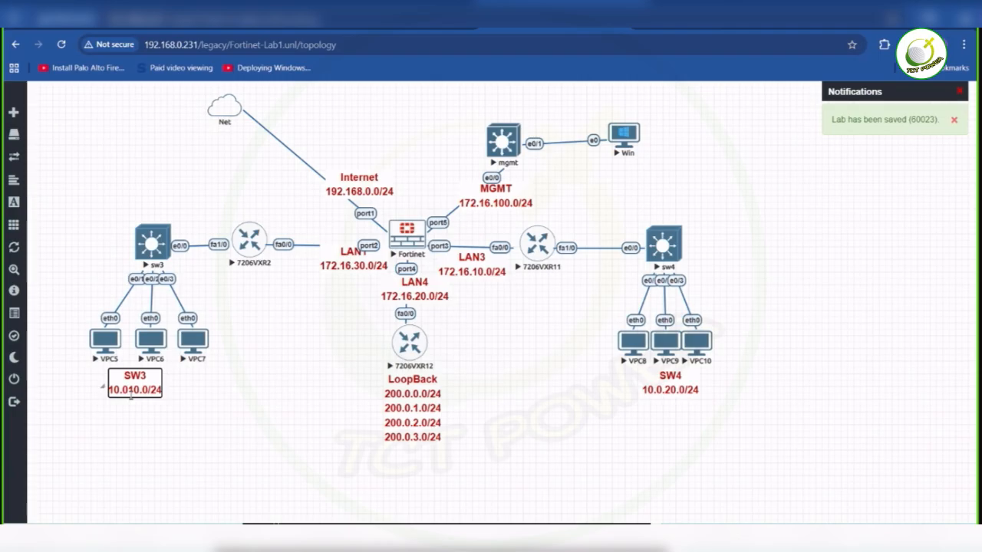
type(".")
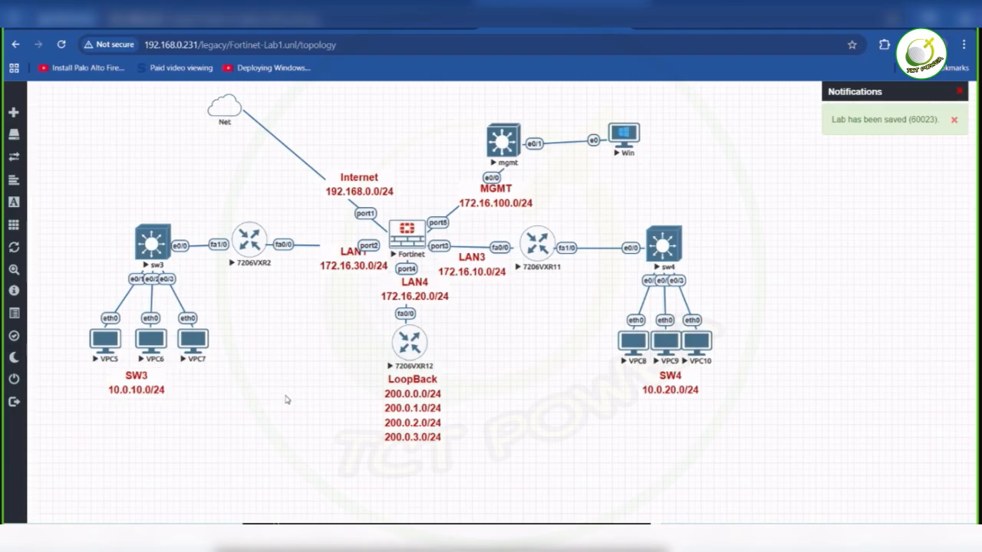
left_click(286, 398)
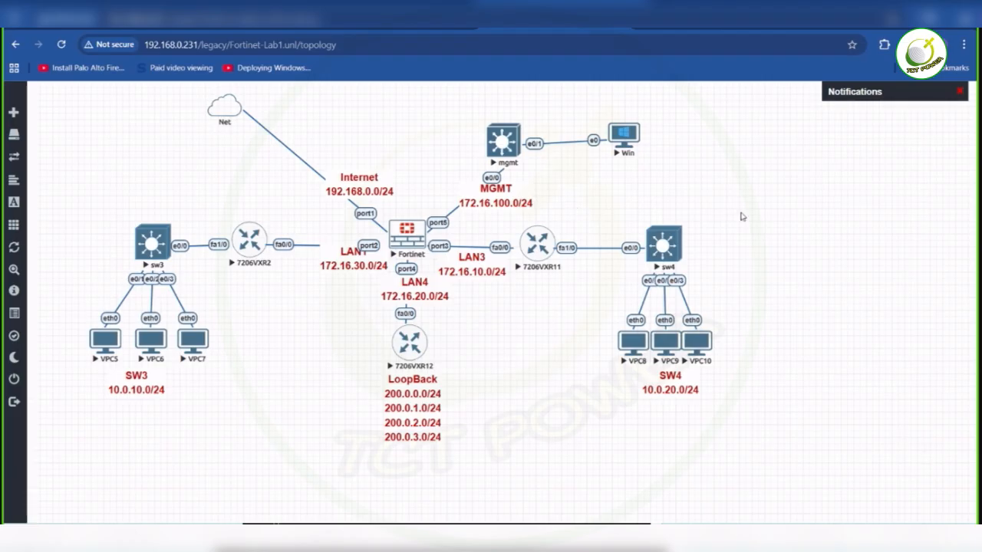
left_click_drag(444, 116, 668, 218)
- Switch to the 7206VXR12 console in the Telnet client and bring up its Router> prompt
mouse_move(779, 539)
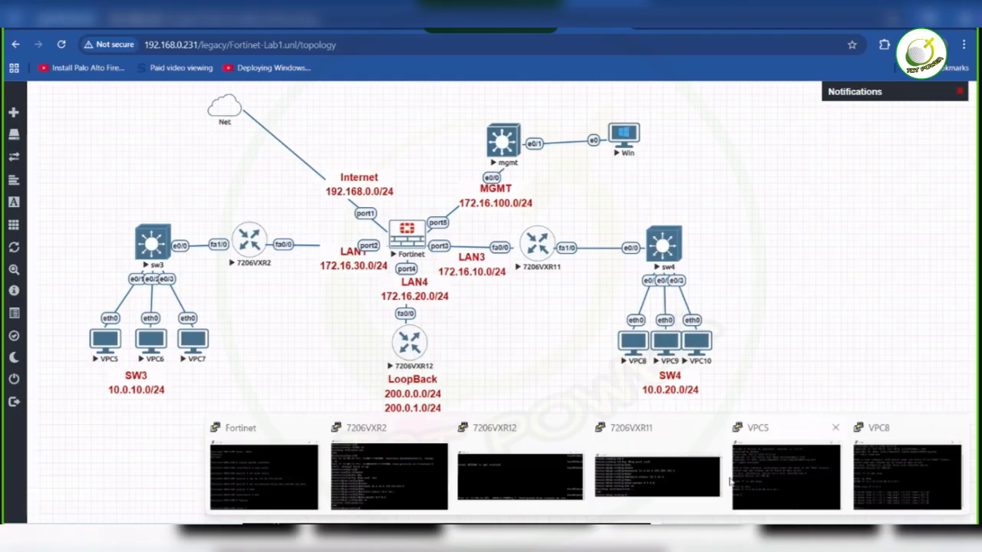
left_click(523, 460)
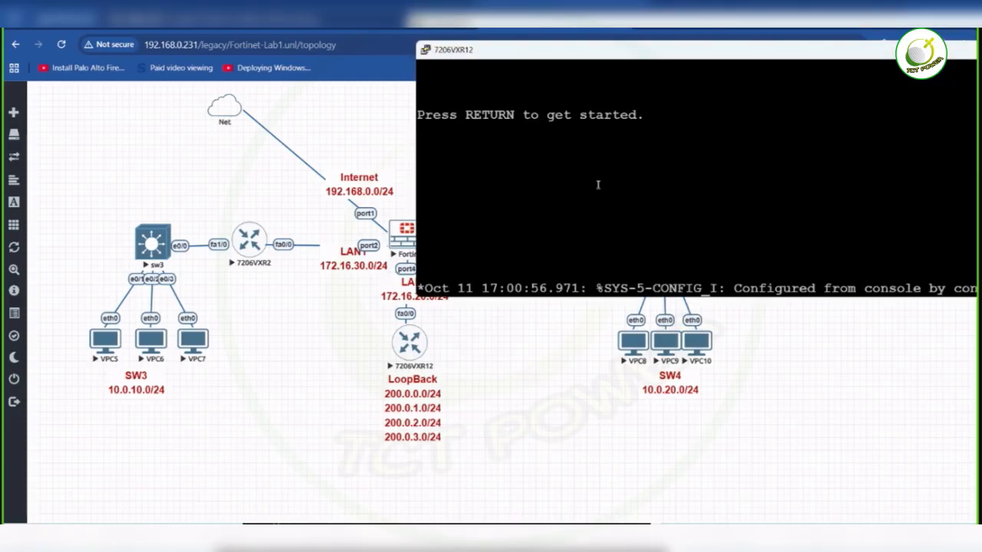
key("Return")
key("Return")
key("Return")
key("Return")
key("Return")
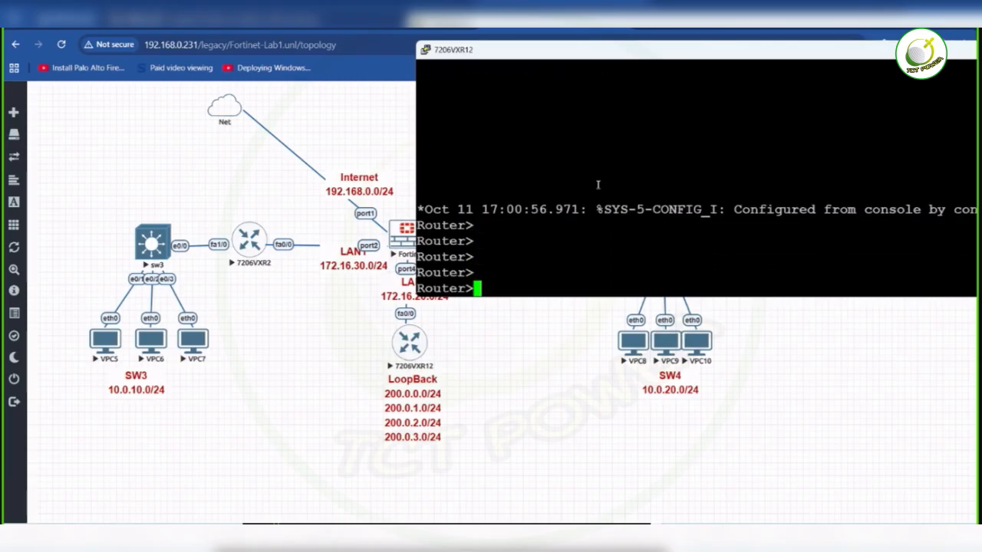
- Enter privileged mode on 7206VXR12 with enable, and start global configuration with configure t
type("conf")
key("Tab")
type("t")
key("BackSpace")
key("BackSpace")
key("BackSpace")
key("BackSpace")
key("BackSpace")
type("en")
key("Tab")
key("Return")
type("conf")
key("Tab")
type("t")
key("Return")
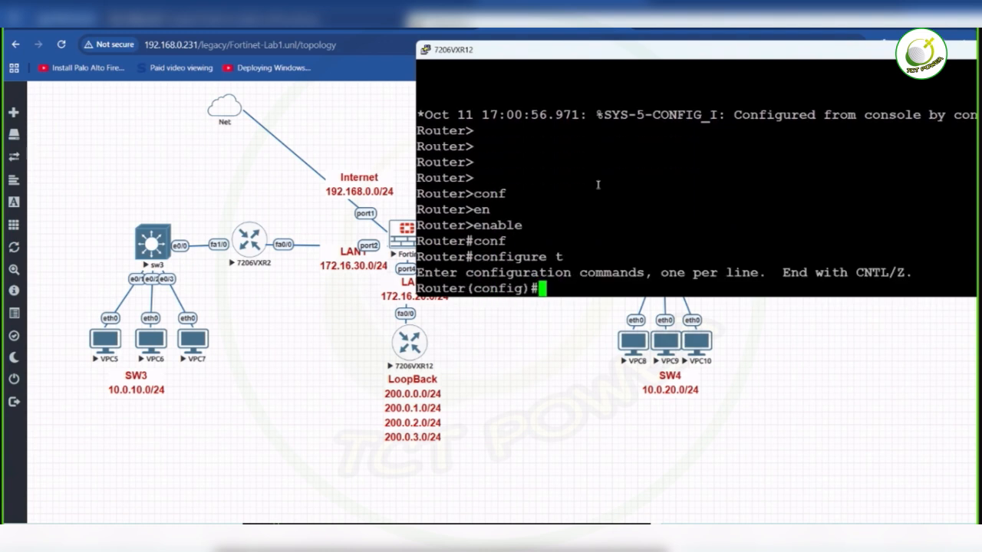
- Set the hostname of the 7206VXR12 router to R2 in global configuration mode
key("Return")
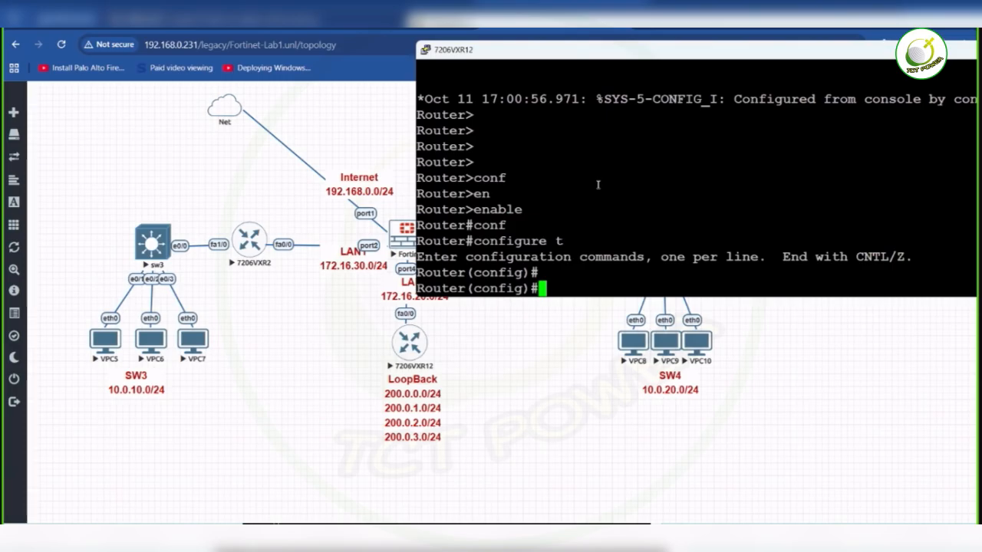
type("hostn")
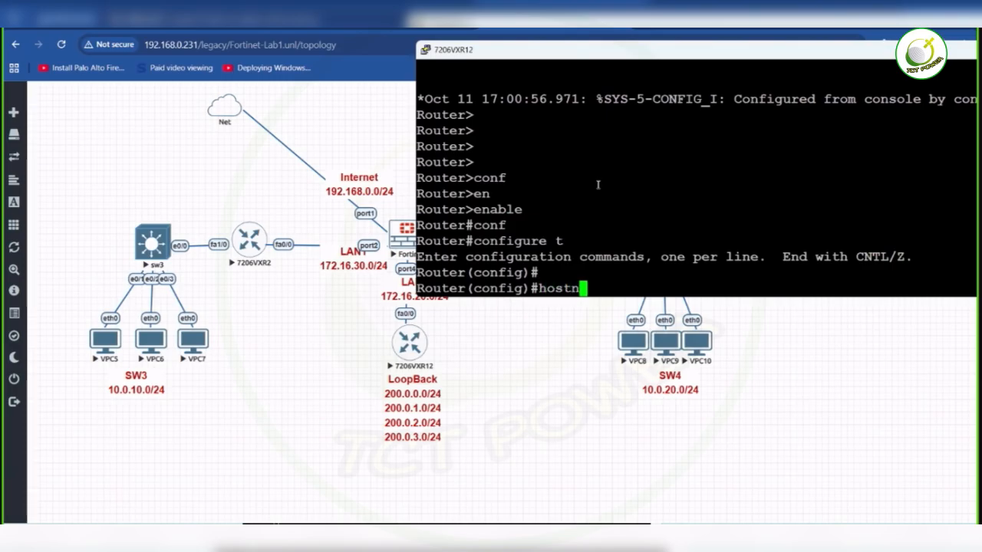
type("ame R")
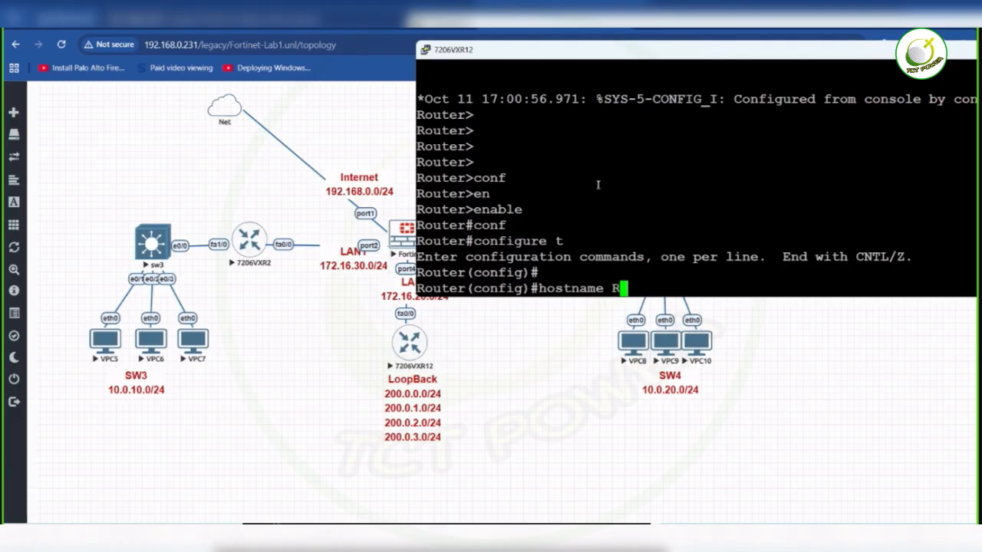
type("3")
key("BackSpace")
type("2")
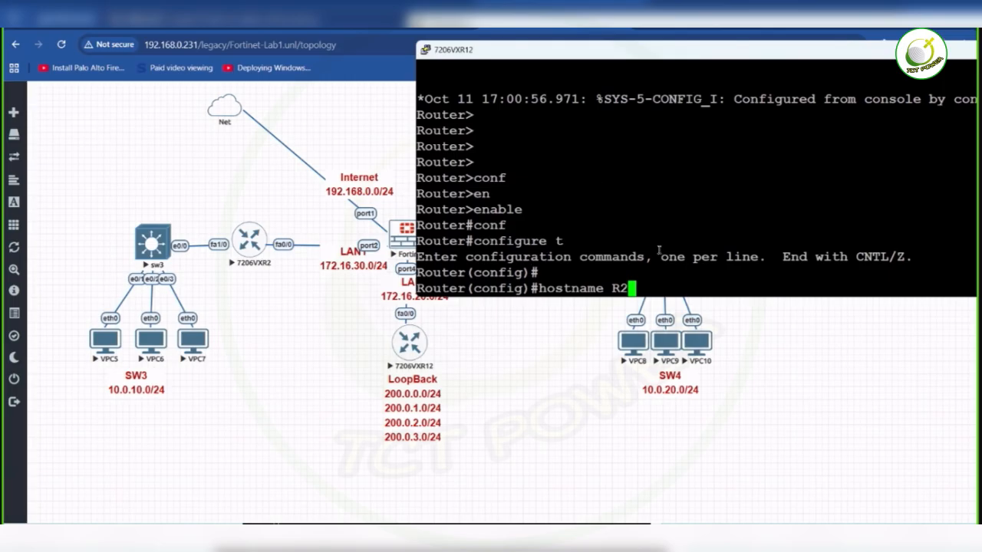
key("Return")
key("Return")
key("Return")
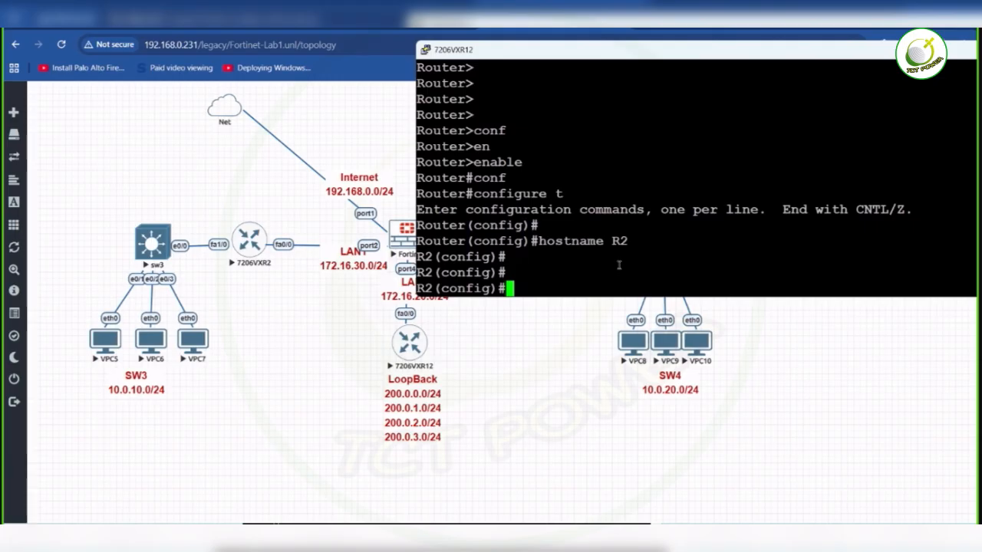
- List the interface addresses on R2 with do sh ip int br, examine the Loopback0–Loopback3 entries, and put the console away
type("do sh o")
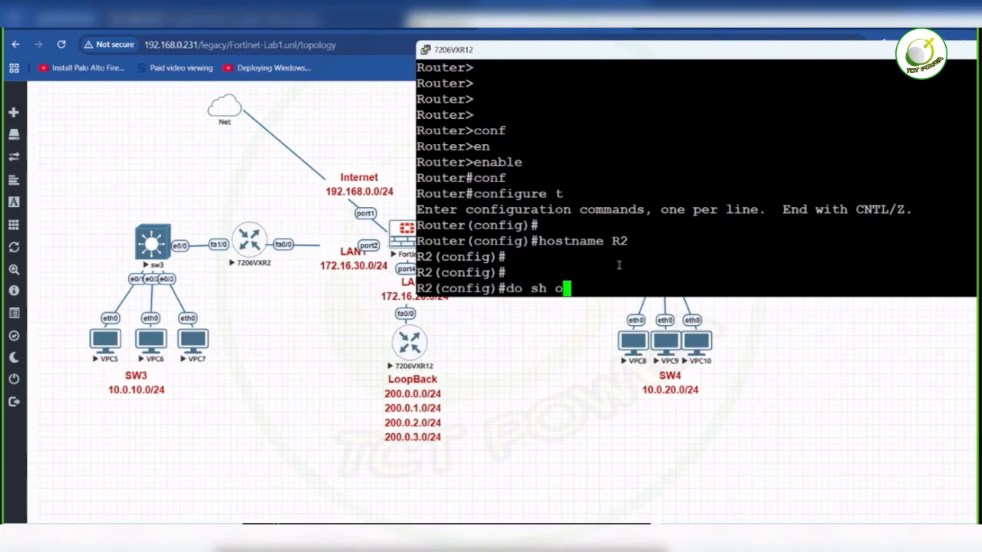
type("p int br")
key("Return")
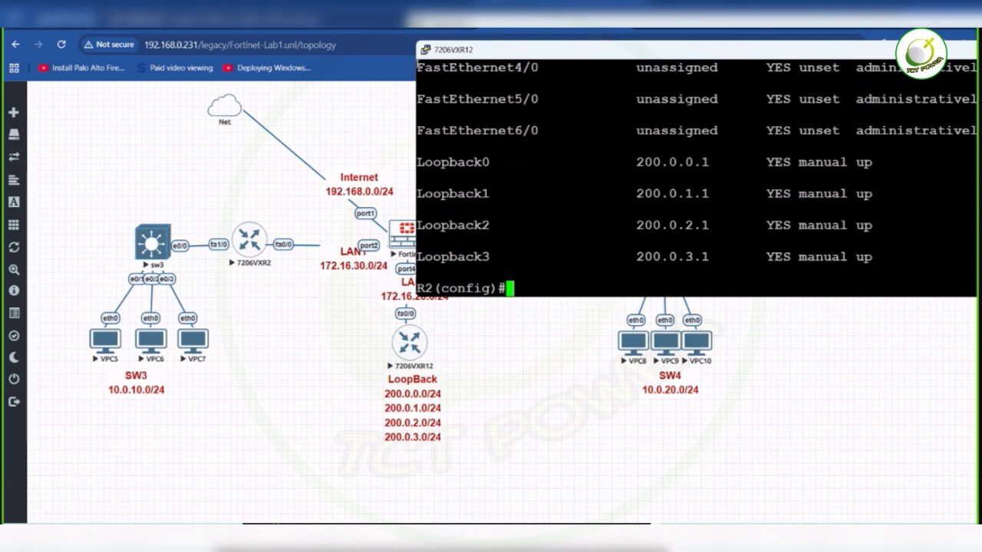
left_click_drag(414, 64, 415, 67)
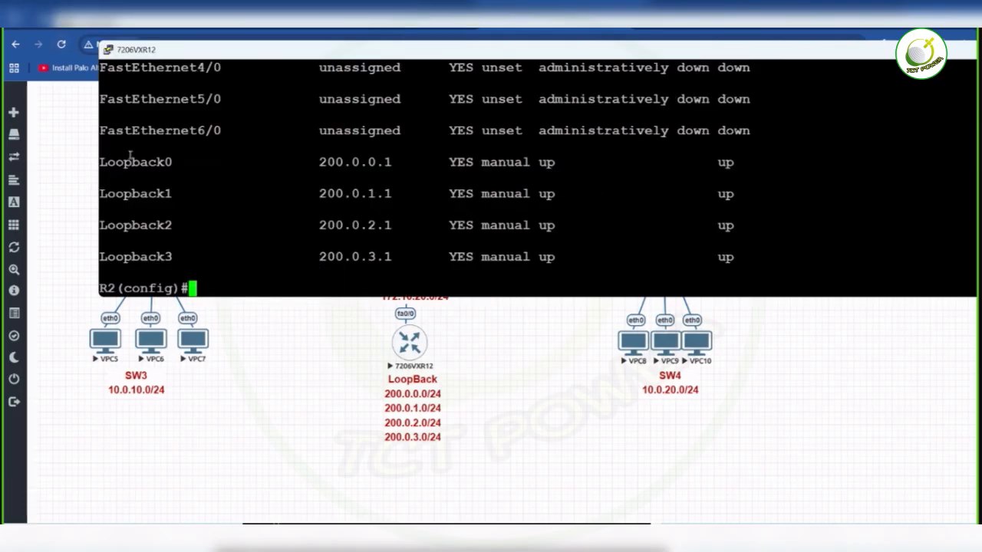
left_click_drag(101, 159, 586, 258)
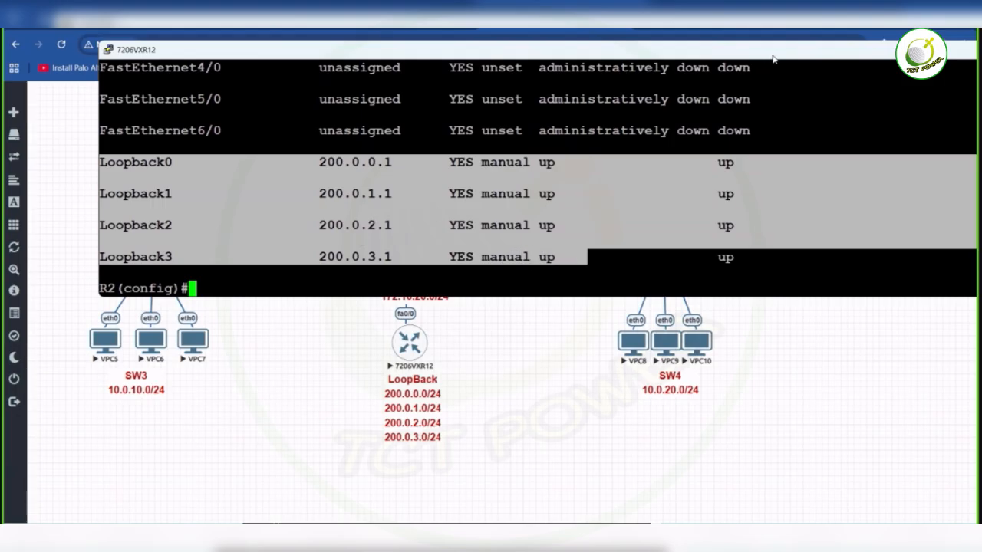
left_click_drag(774, 57, 579, 77)
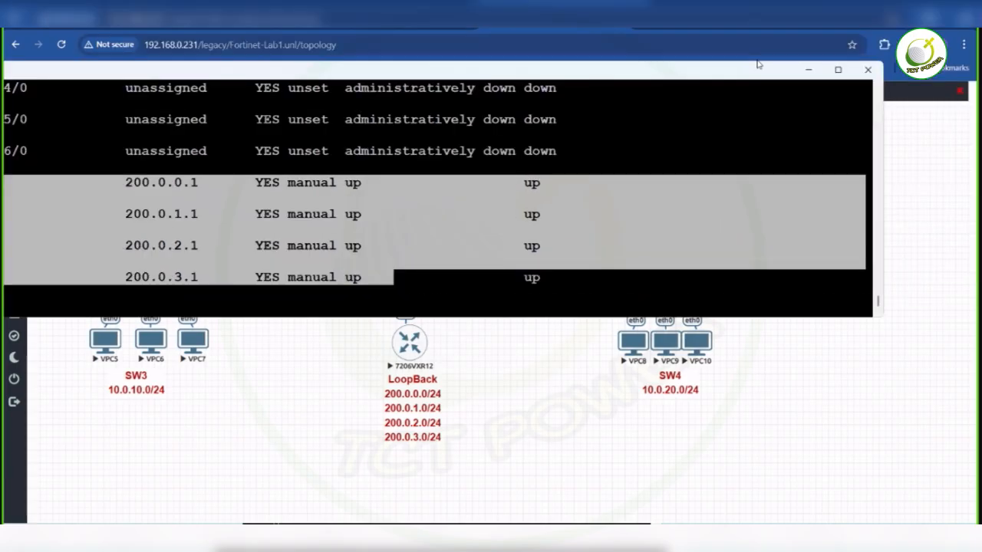
left_click(807, 71)
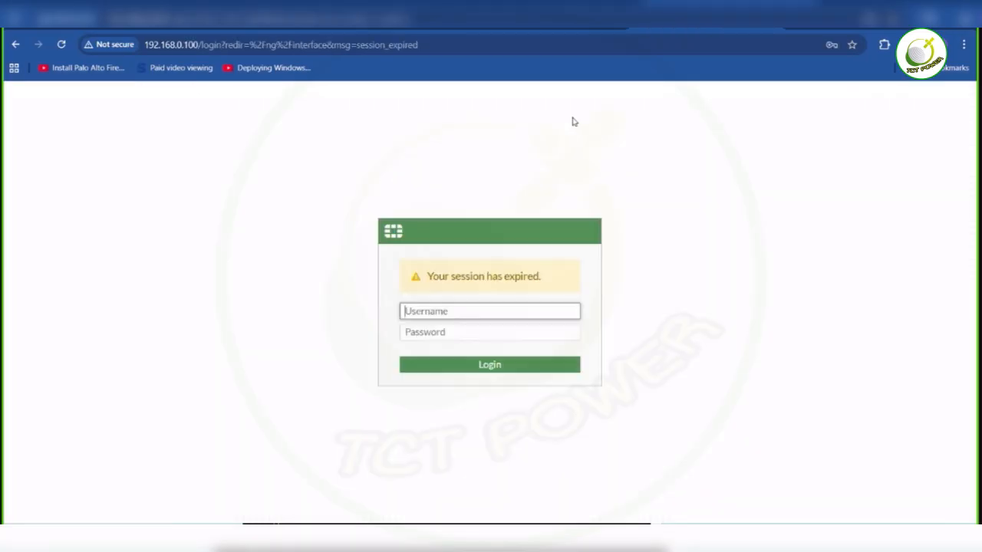
- Try to log in to the FortiGate web interface at 192.168.0.100 with the saved username and password
left_click(469, 315)
left_click(494, 349)
left_click(495, 366)
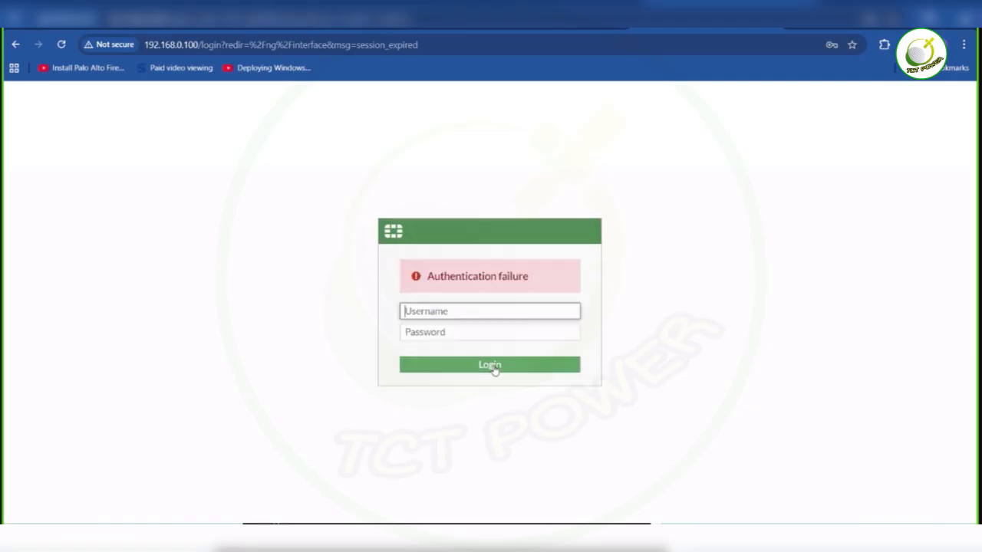
- Log in to FortiGate as admin with the account password, declining the browser's password update and postponing the FortiGate setup
type("ad")
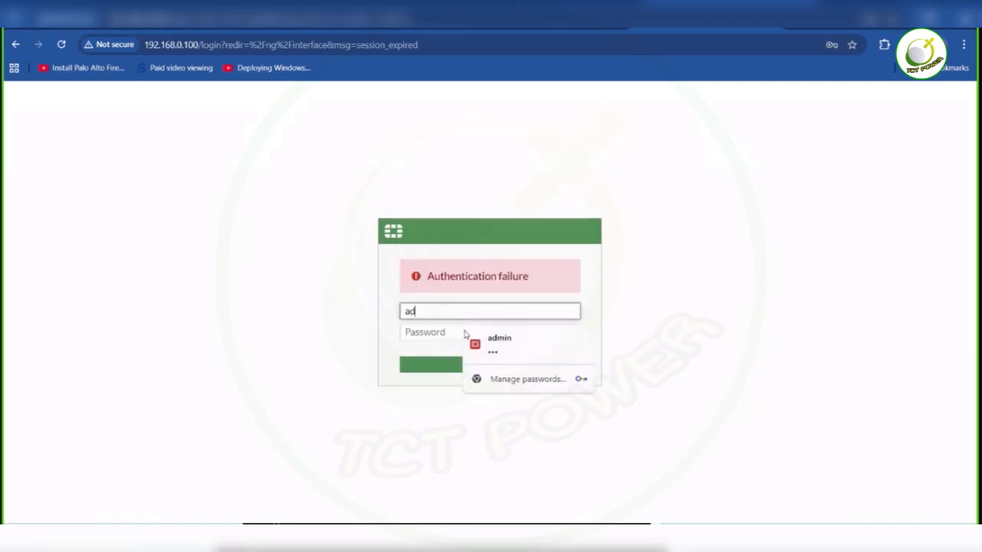
type("min")
left_click(465, 330)
type("•••••••")
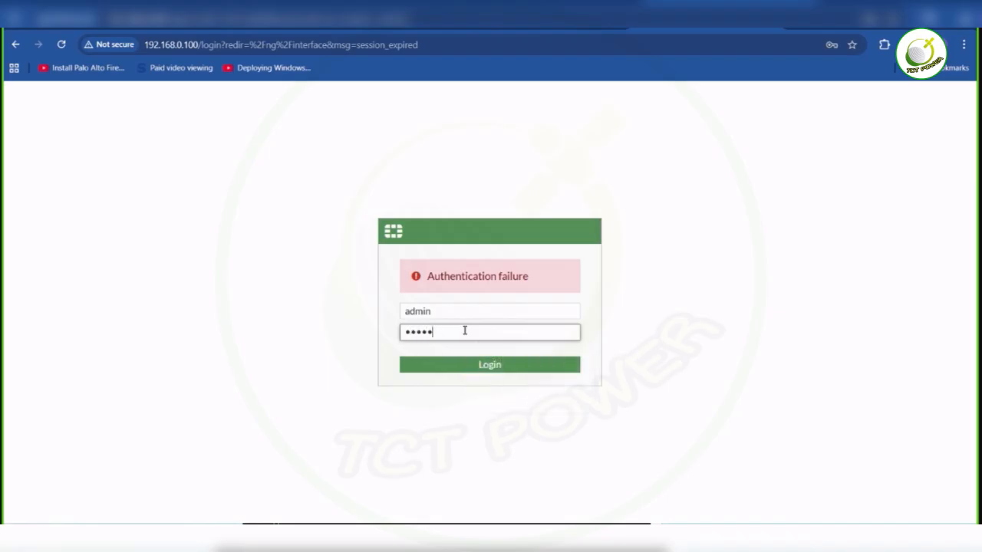
type("•")
key("Return")
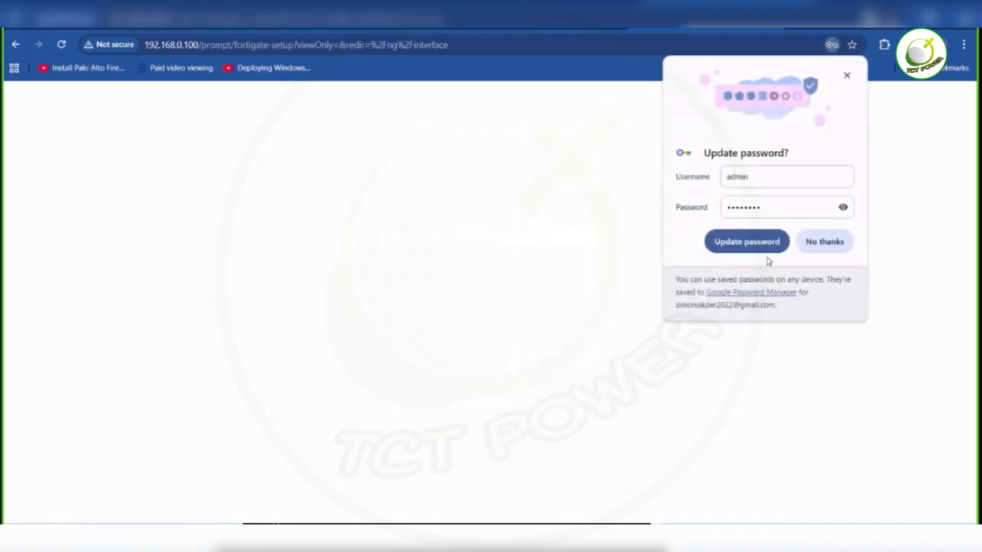
left_click(826, 244)
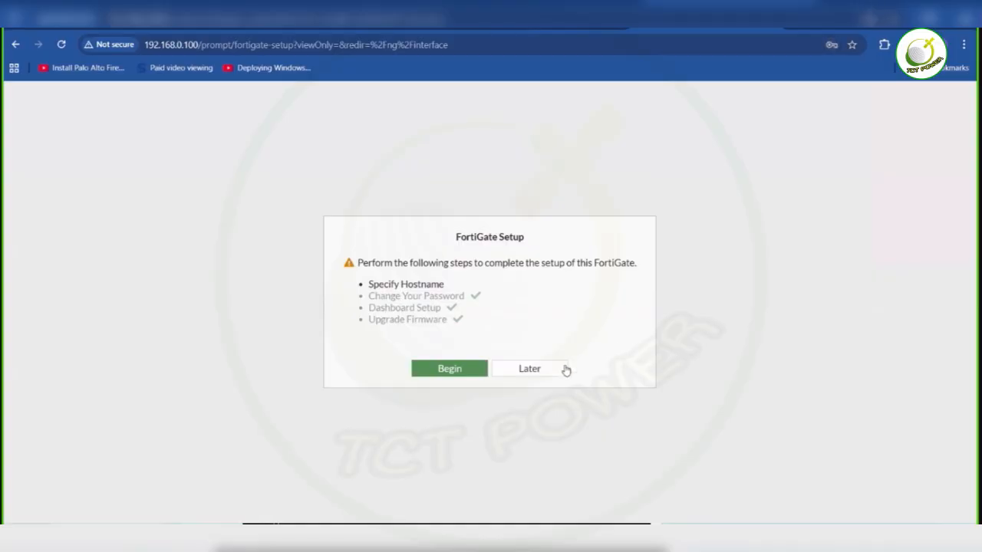
left_click(540, 380)
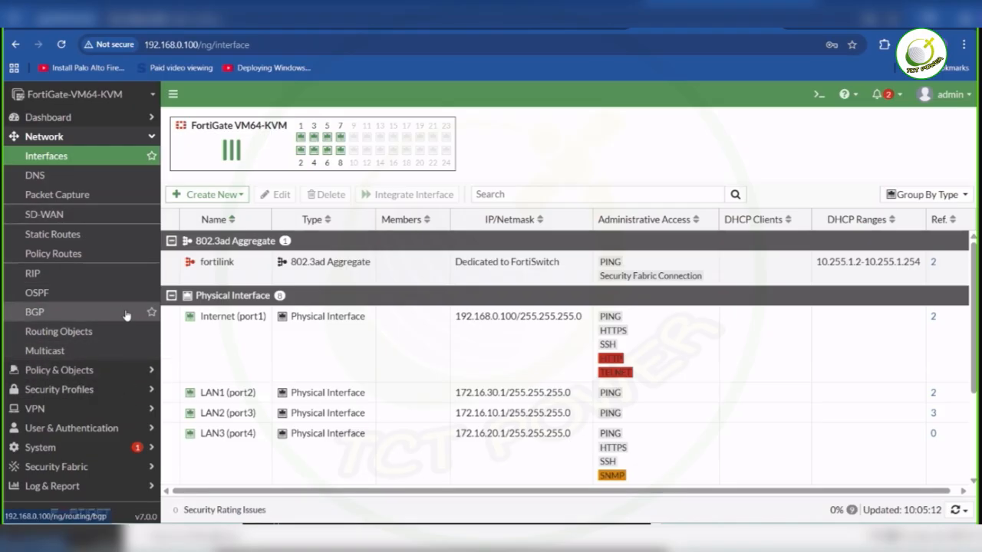
- Open FortiGate's RIP routing settings and enter 172.16.0.0/24 as the first network
left_click(99, 280)
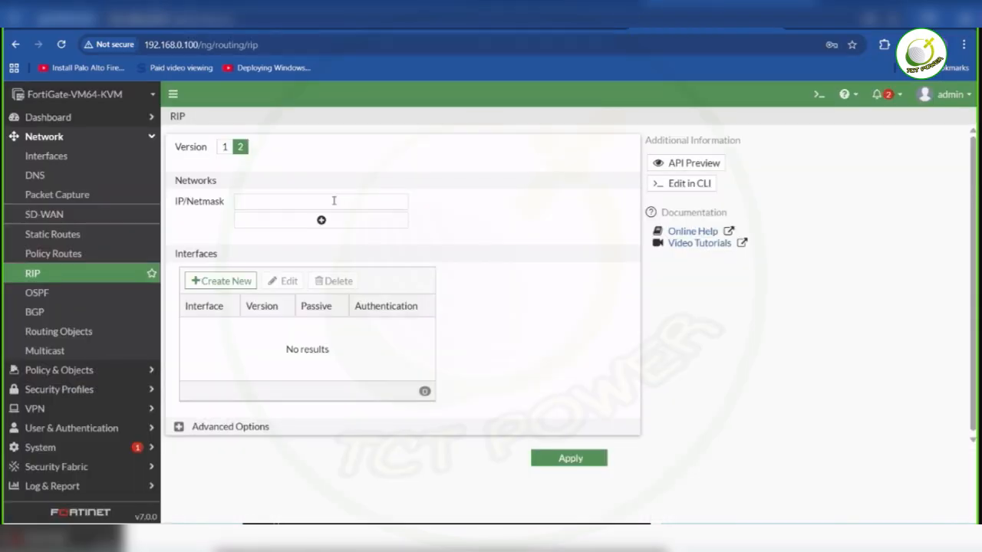
left_click(330, 200)
type("172")
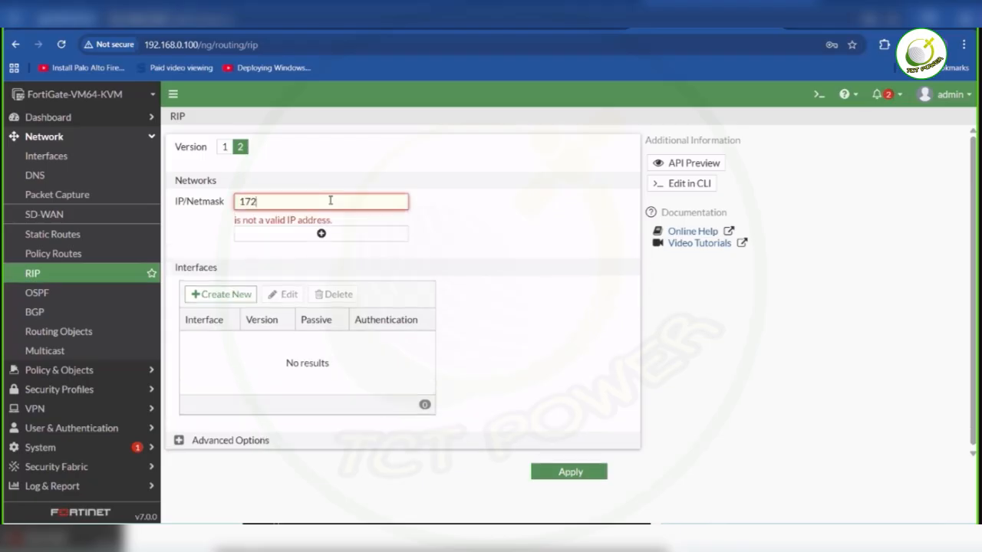
type(".16.0")
type(".0/24")
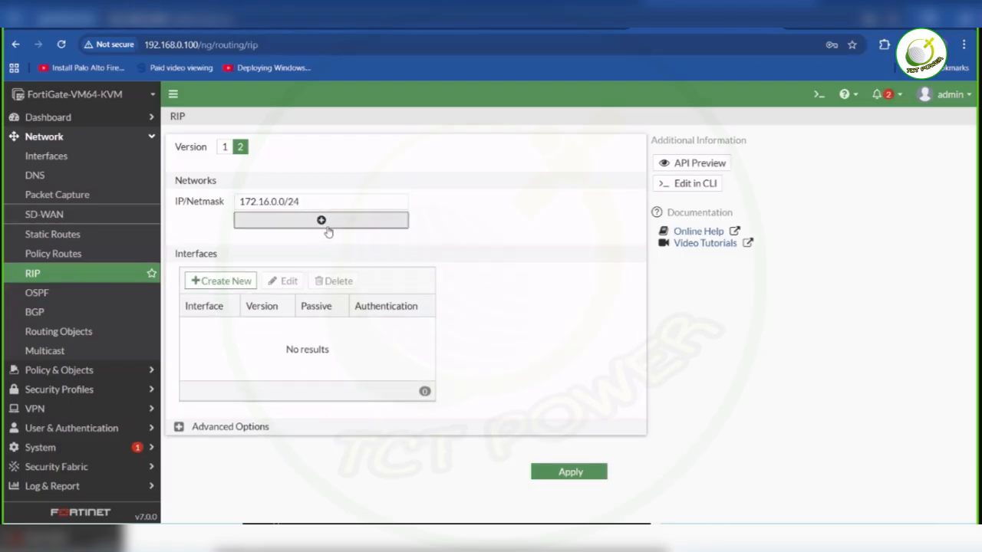
- Correct the first RIP network to 172.16.10.0/24 and add 172.16.20.0/24 as the second network
left_click(328, 229)
left_click(330, 224)
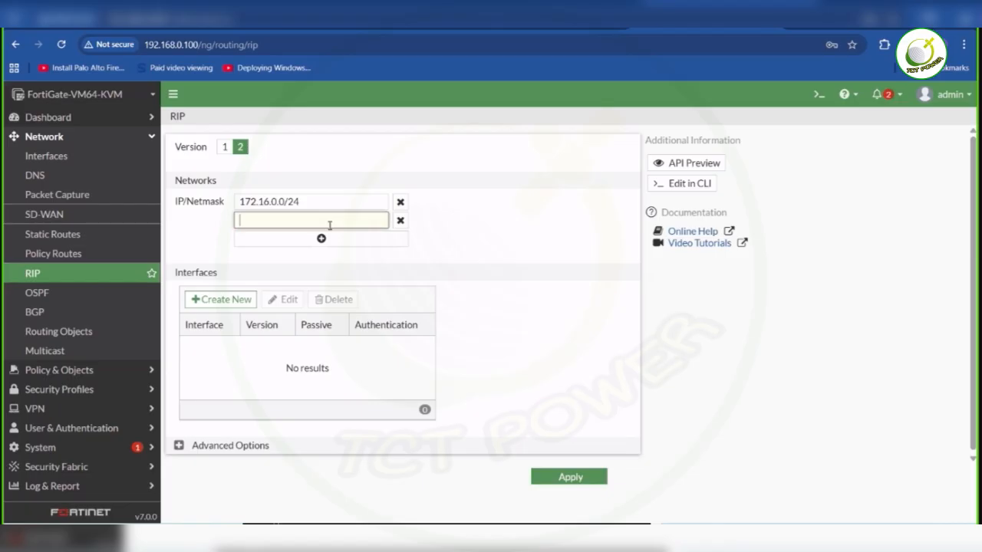
type("172.16")
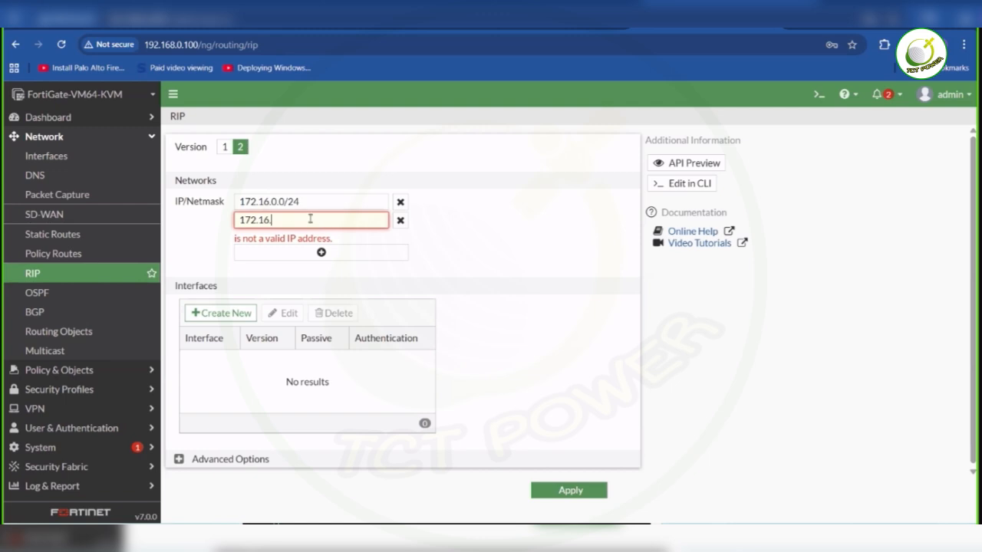
type(".")
left_click(274, 201)
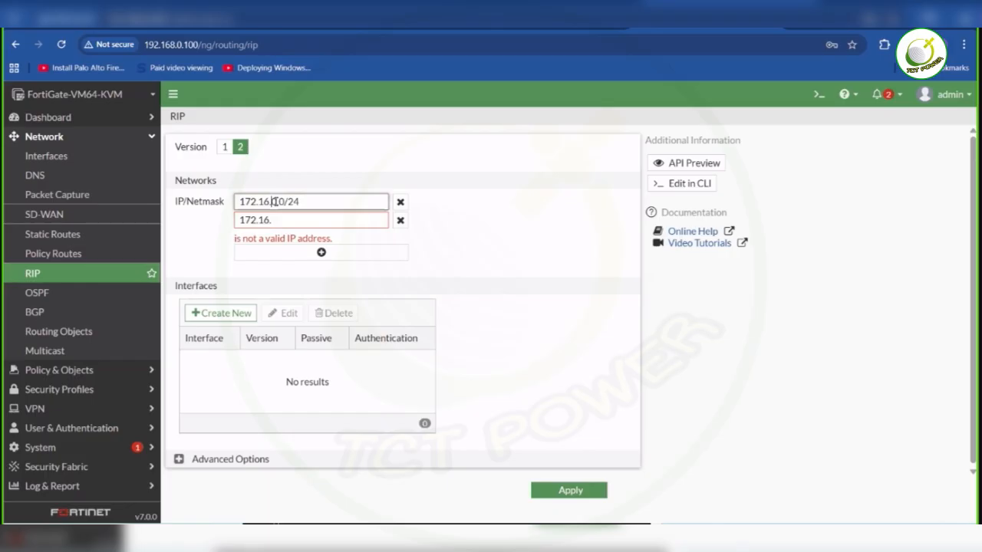
type("1")
left_click(289, 219)
type("2")
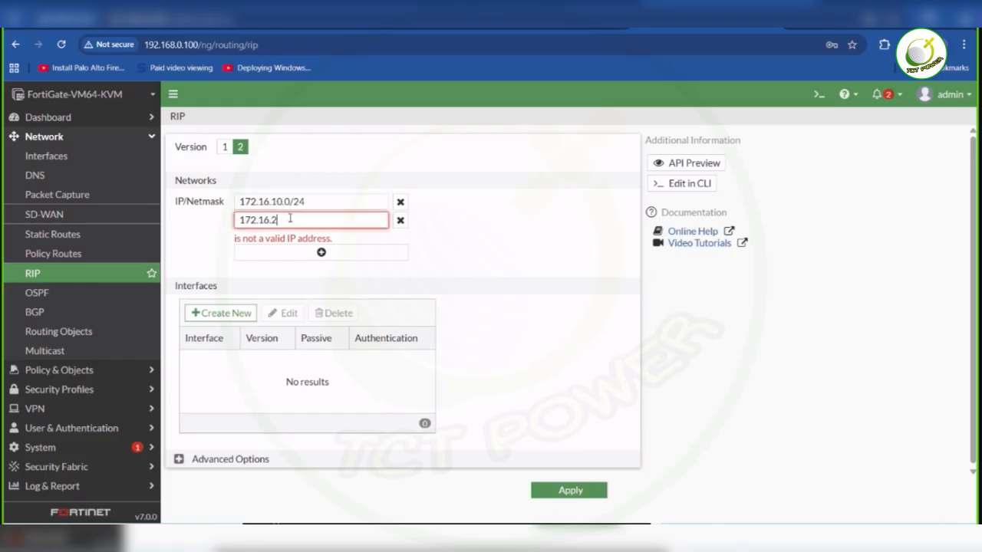
type("0.0/3")
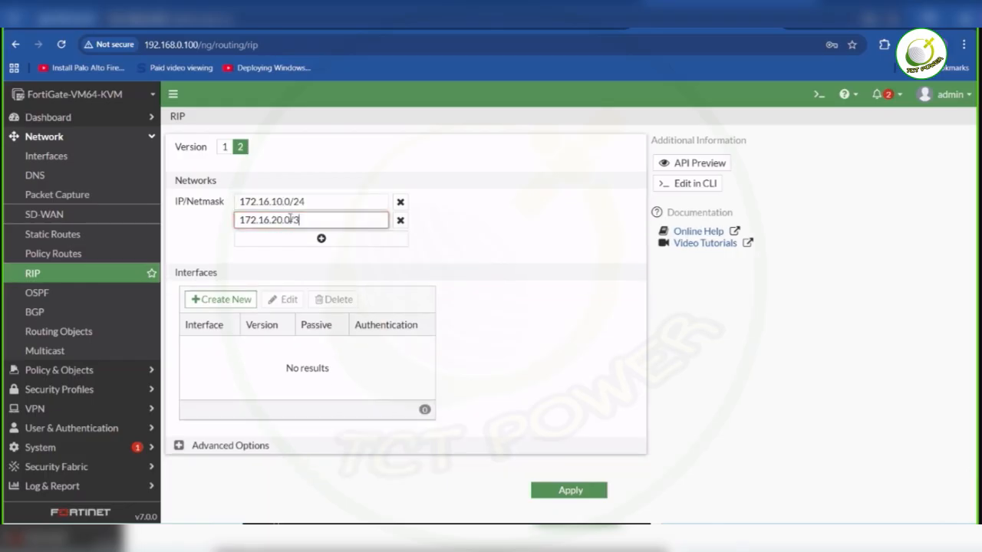
key("BackSpace")
type("24")
- Add 172.16.30.0/24 as the third RIP network and apply the RIP settings
left_click(309, 239)
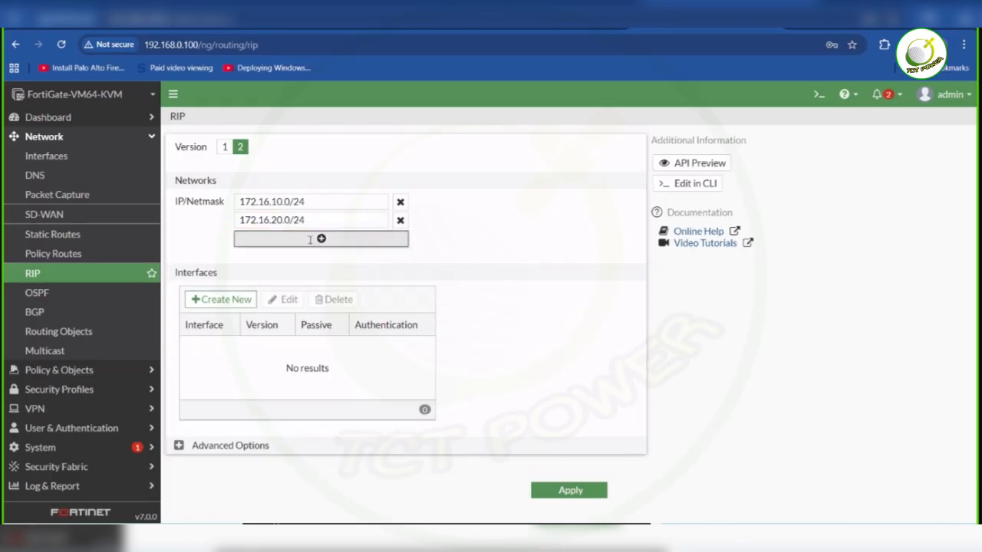
type("2")
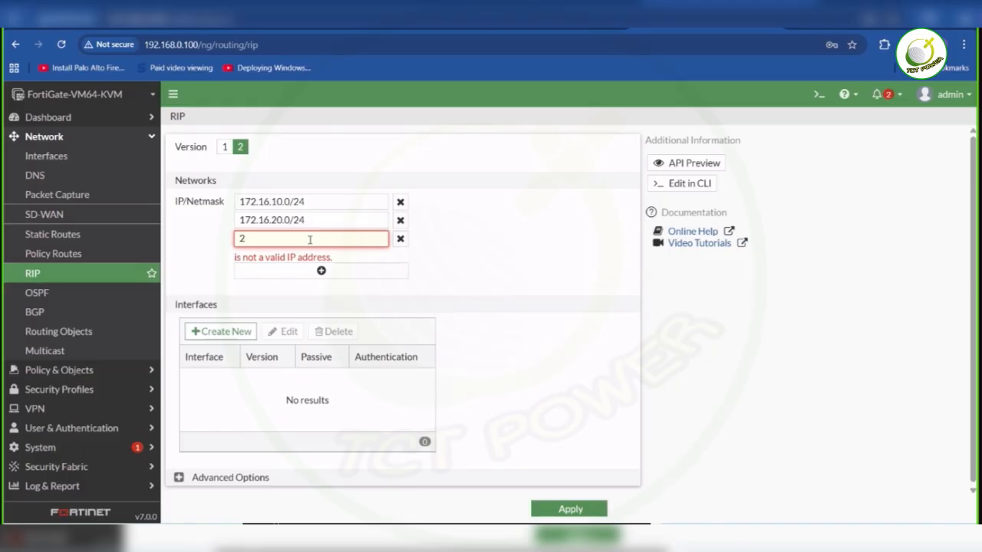
key("BackSpace")
type("172.")
type("1")
type("6.30.0/24")
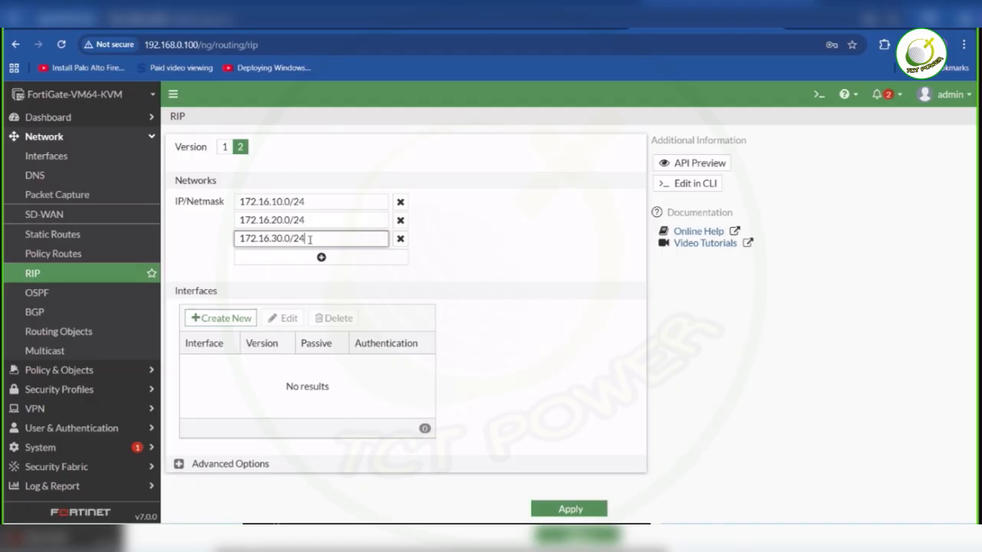
left_click(492, 300)
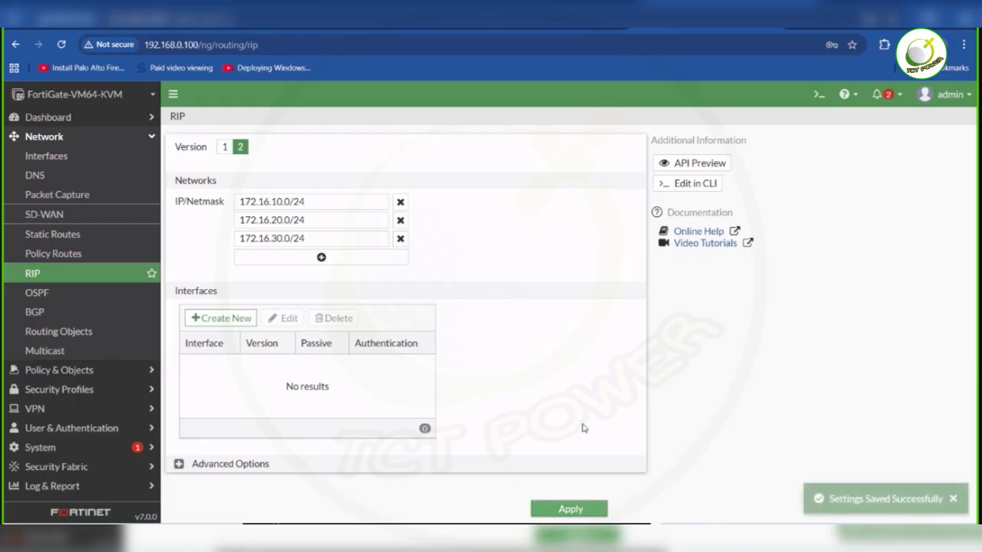
key("Return")
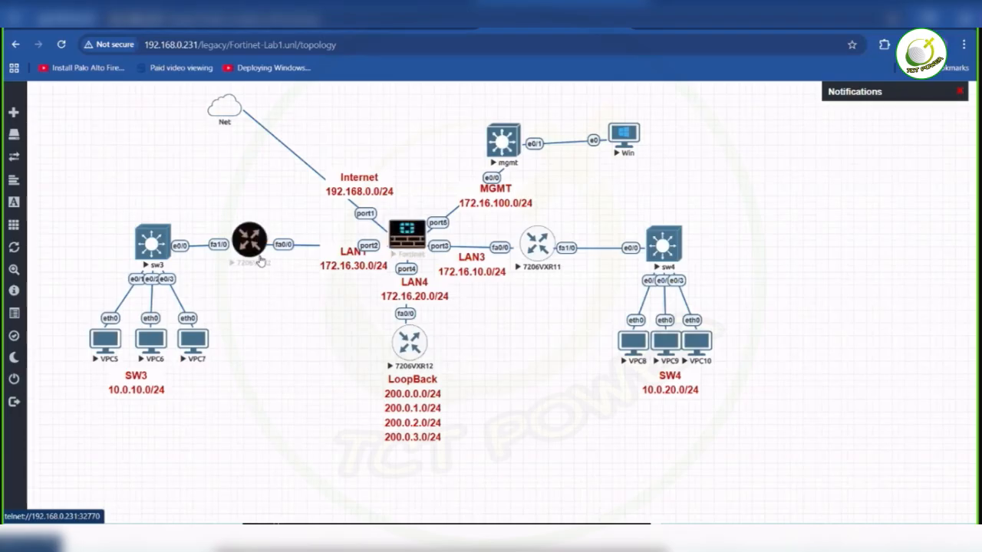
left_click(253, 247)
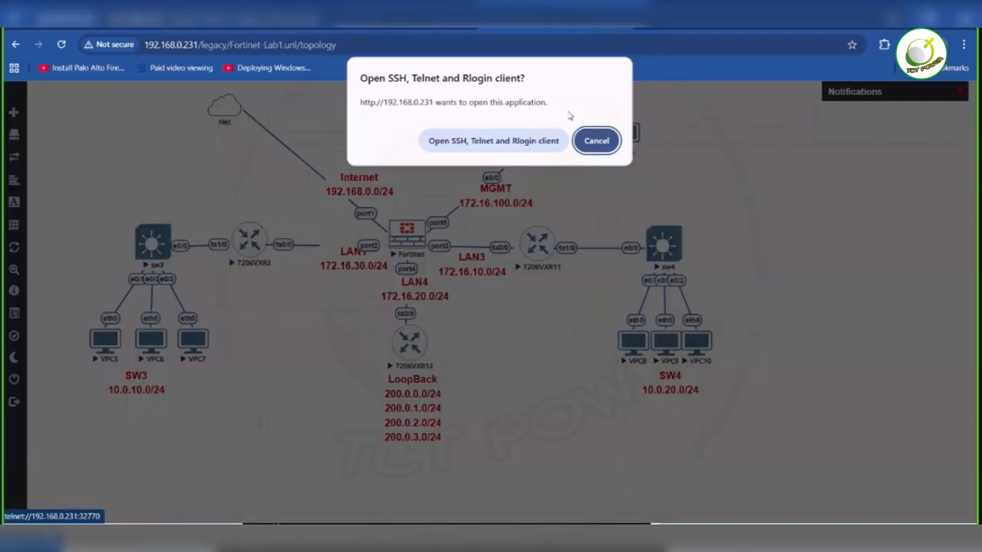
left_click(598, 138)
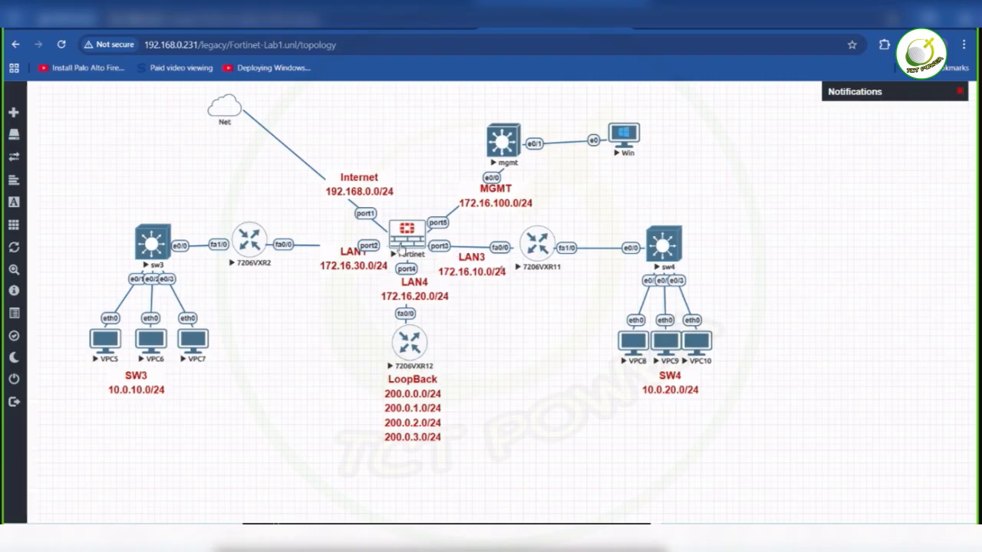
left_click(262, 242)
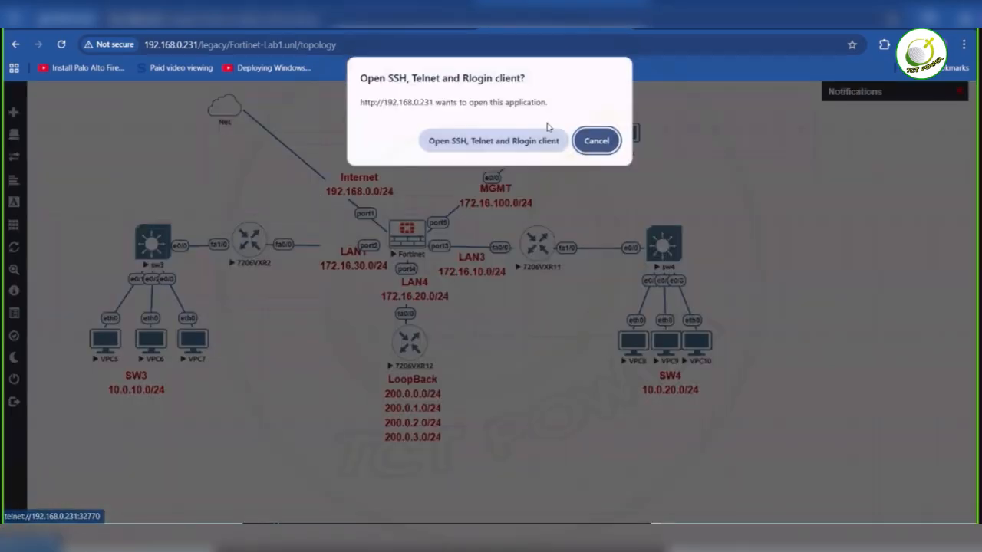
key("Escape")
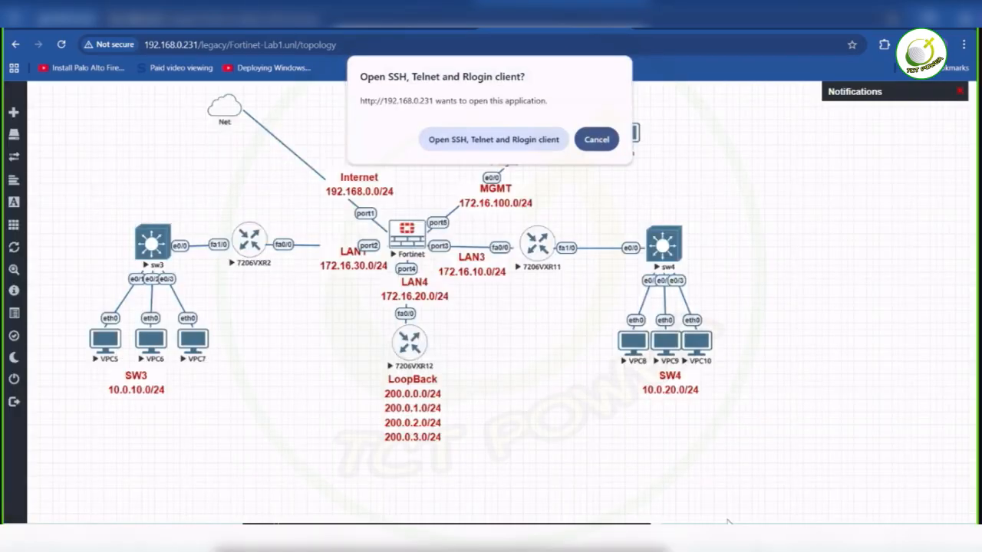
- Switch to the 7206VXR2 router console, enable privileged mode and enter terminal configuration mode
mouse_move(840, 536)
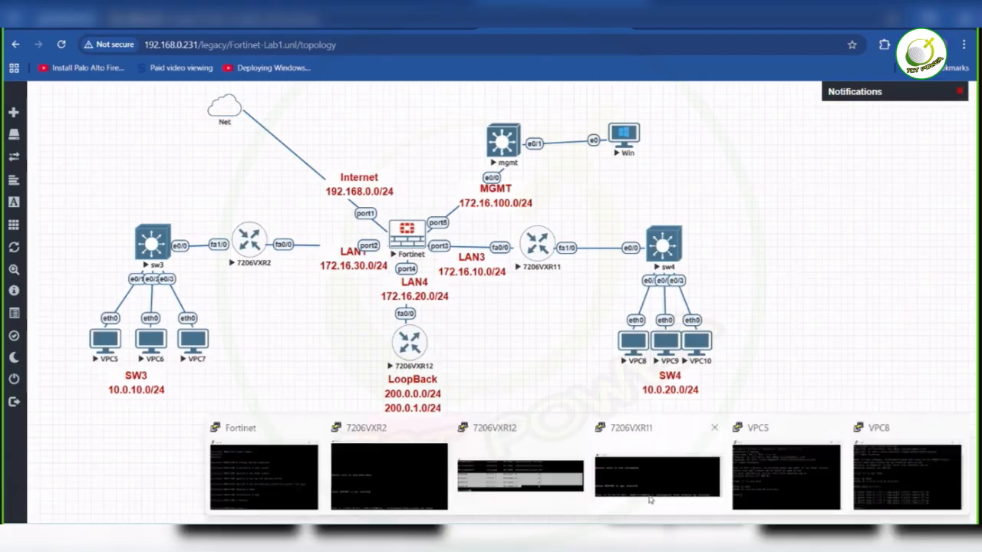
left_click(373, 463)
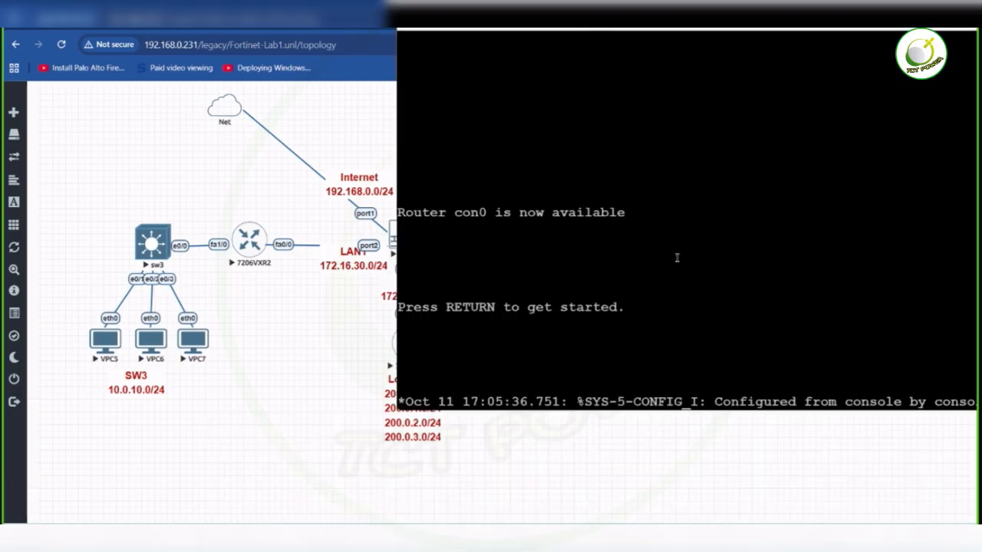
key("Return")
key("Return")
key("Return")
key("Return")
key("Return")
type("en")
key("Tab")
key("Return")
key("Return")
type("conf")
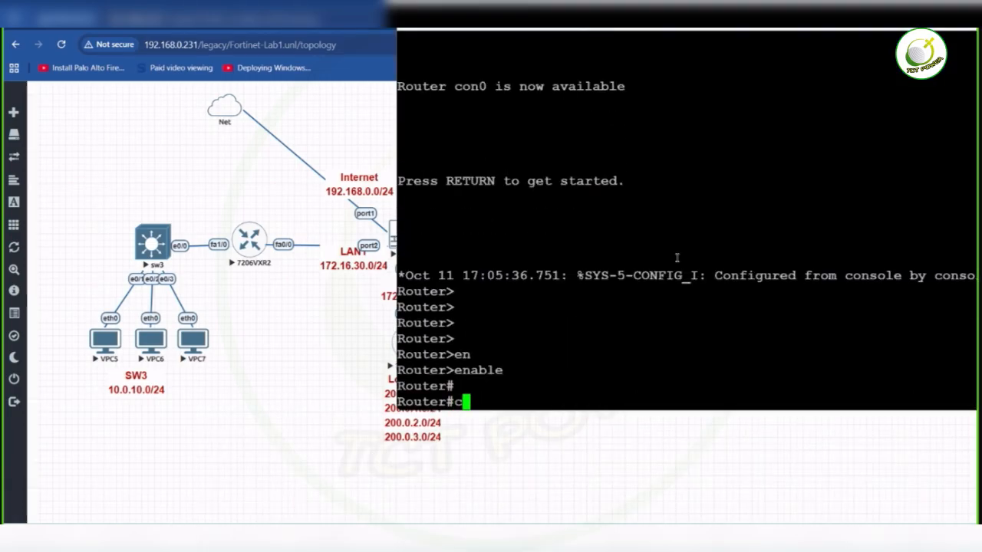
key("Tab")
type("t")
key("Return")
- Start the RIP routing process on 7206VXR2 and set it to version 2
type("route")
key("Tab")
type("r")
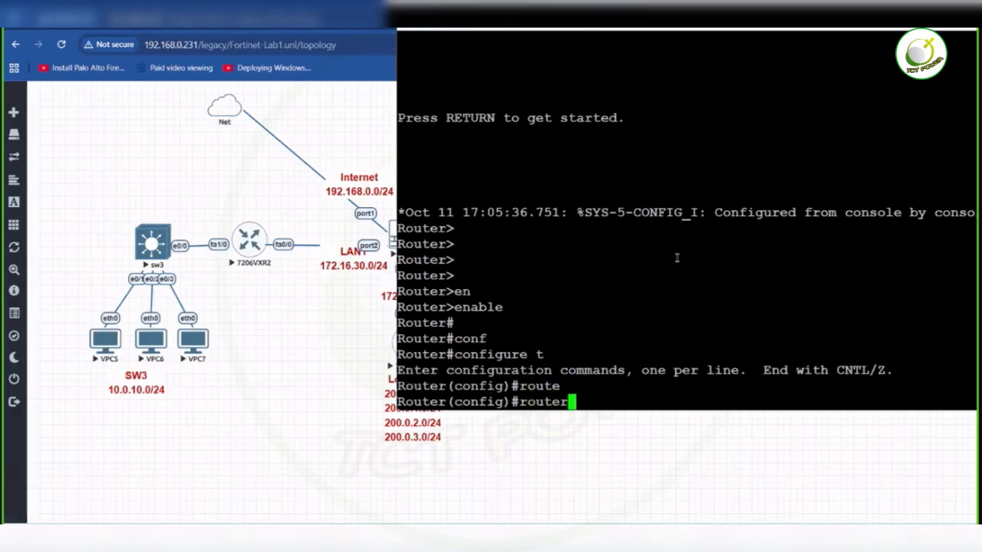
type(" rip")
key("Tab")
key("Return")
type("version 2")
key("Tab")
type("2")
key("Return")
- Add network 172.16.30.0 to RIP on 7206VXR2
type("nfig-router)#n")
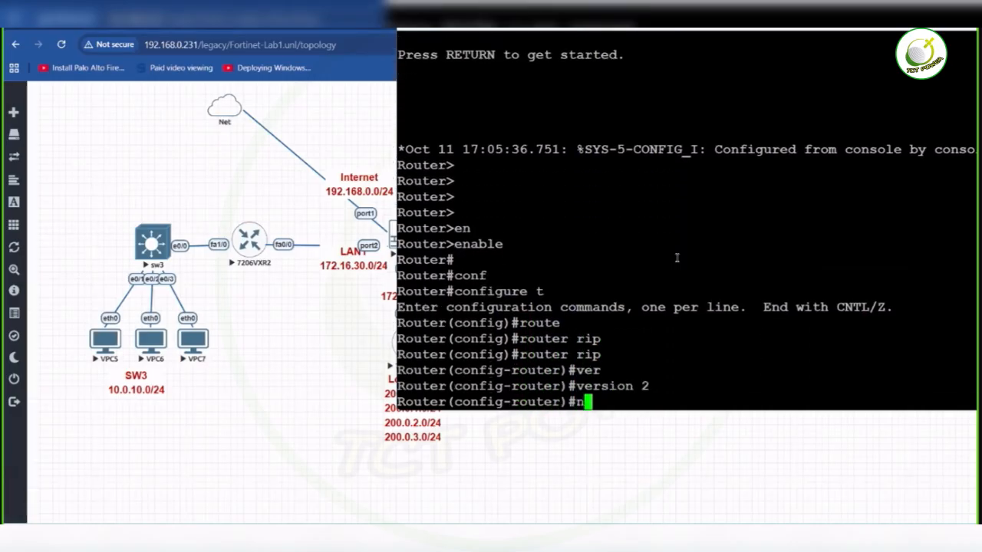
type("et")
key("Tab")
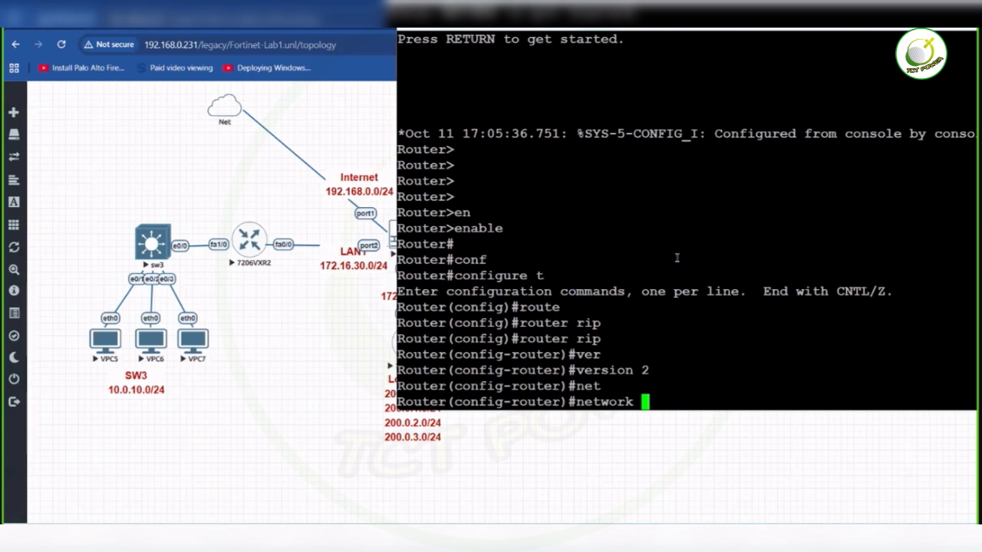
type("`")
type("72.16.")
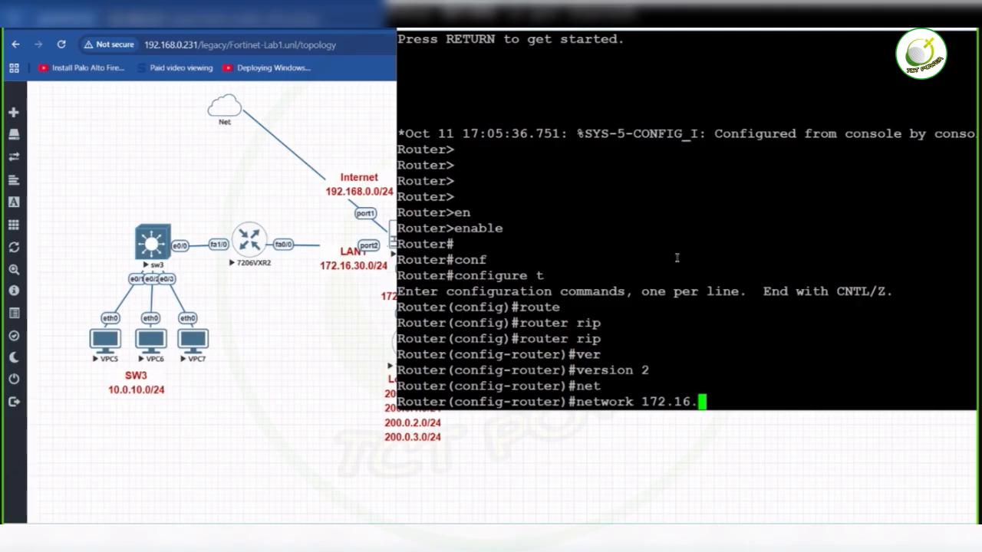
type("30.0")
key("Return")
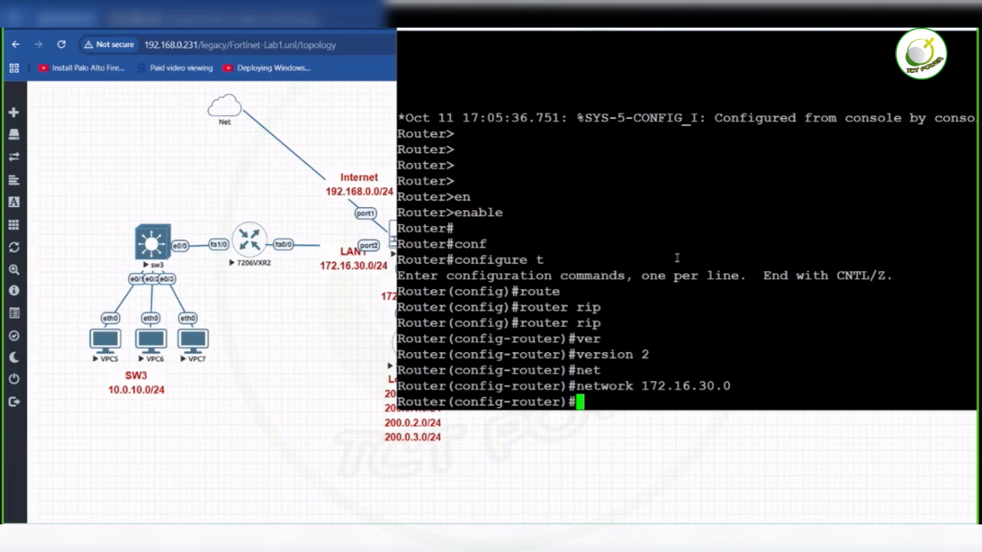
- Add network 10.0.10.0 to RIP on 7206VXR2
type("net")
key("Tab")
type("10.0.10.")
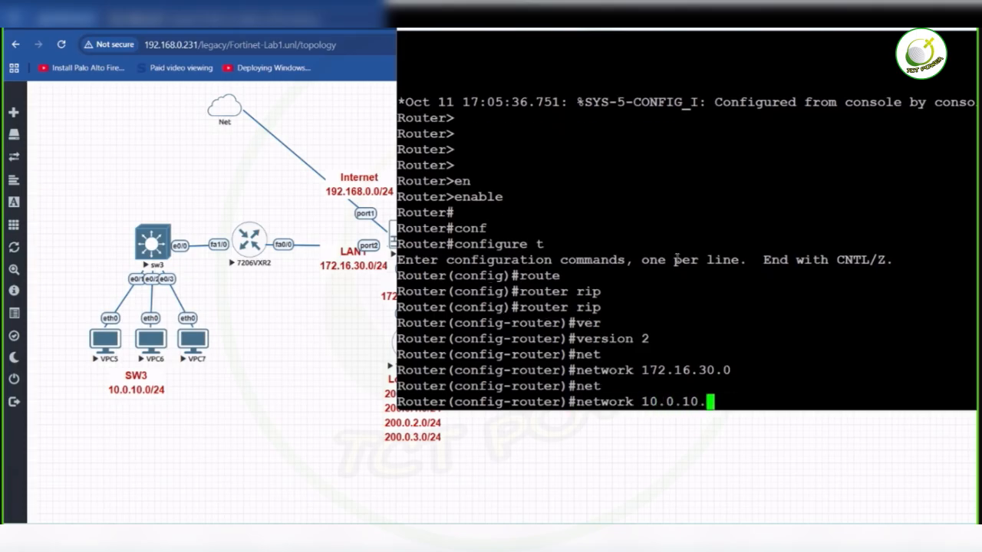
type("0")
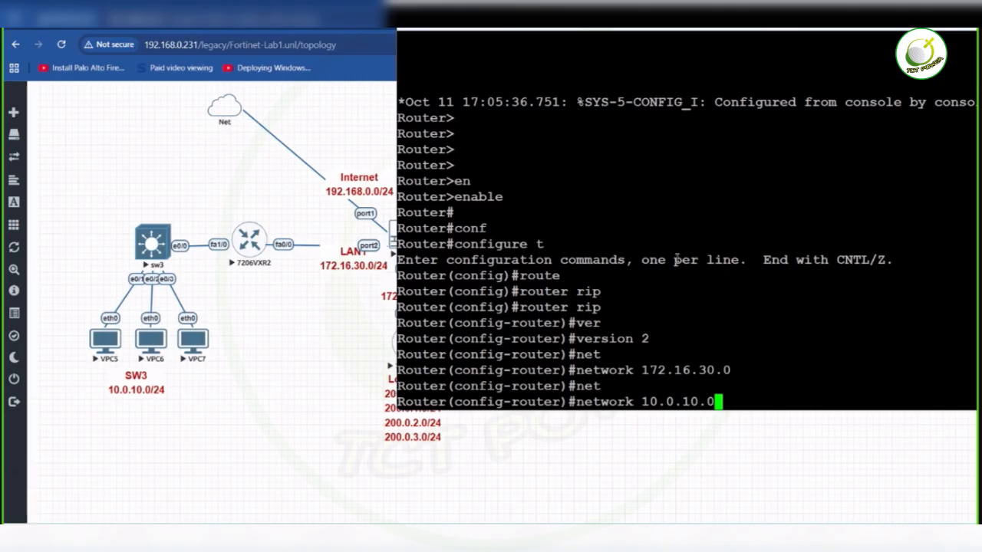
key("Return")
- Disable RIP automatic summarization on 7206VXR2 with "no auto" and save the configuration
type("no aut")
key("BackSpace")
key("BackSpace")
type("auto")
key("Return")
type("d")
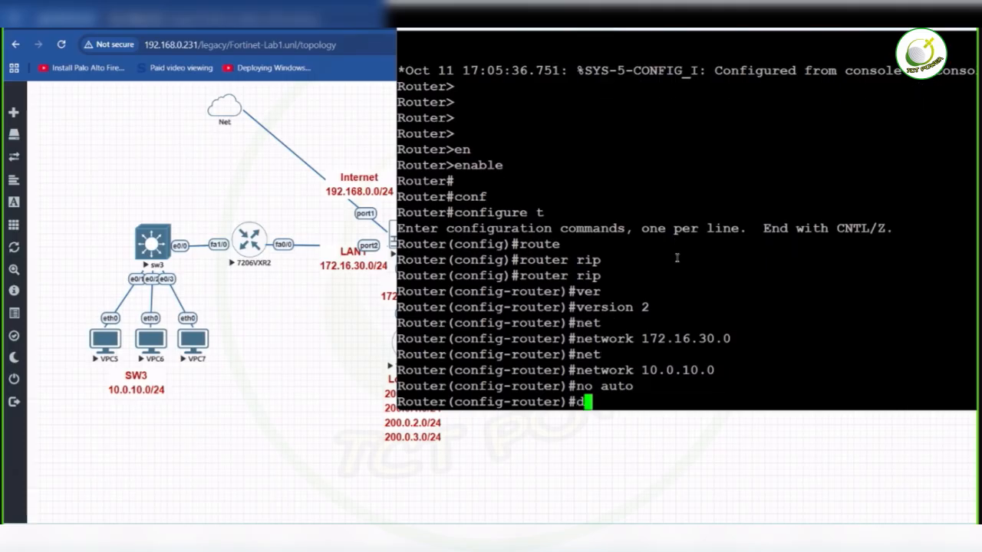
type("o wr")
key("Return")
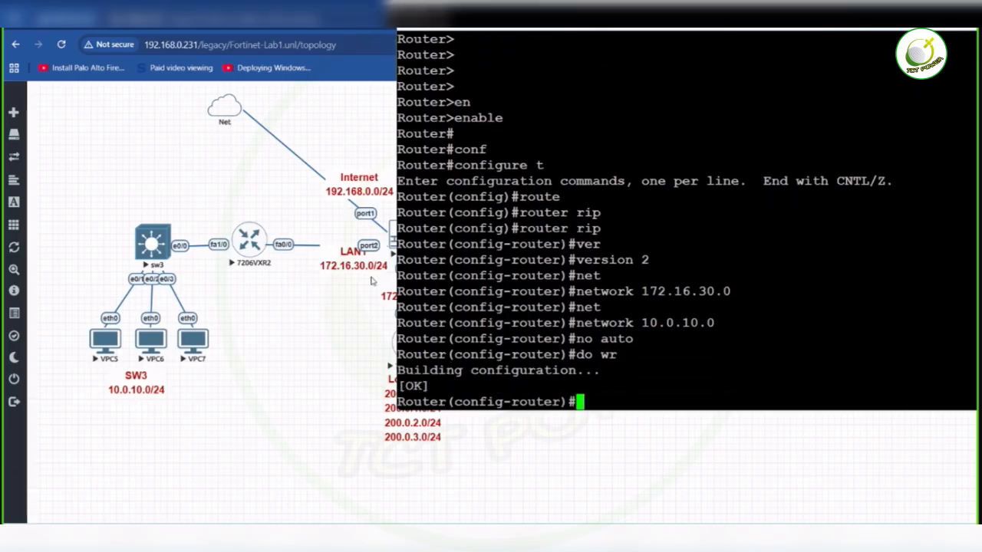
- Set the 7206VXR2 router's hostname to R1 and save the configuration
type("hostane")
key("BackSpace")
key("BackSpace")
key("BackSpace")
type("name R1")
key("Return")
type("do wr")
key("Return")
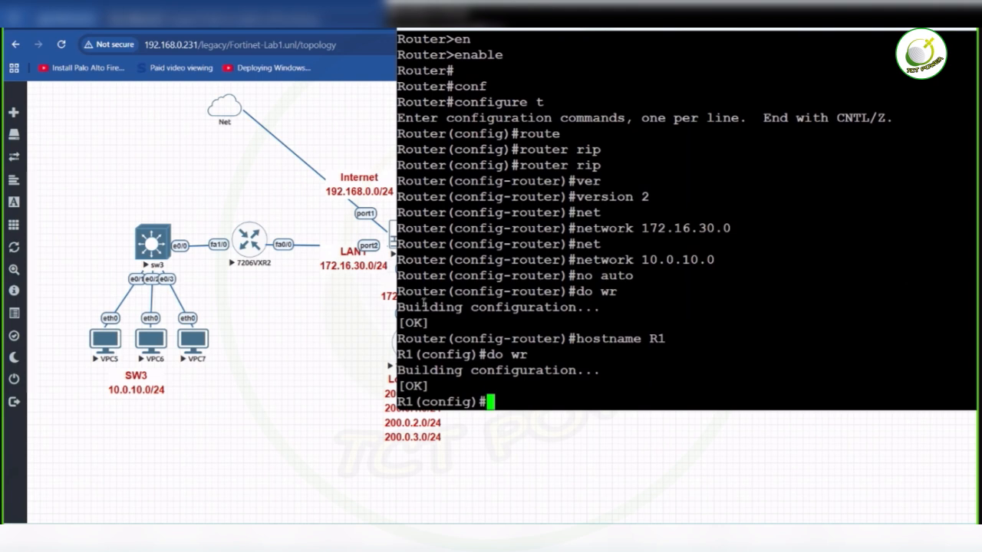
- Switch to the 7206VXR12 router console and start its RIP routing process with version 2
left_click(317, 451)
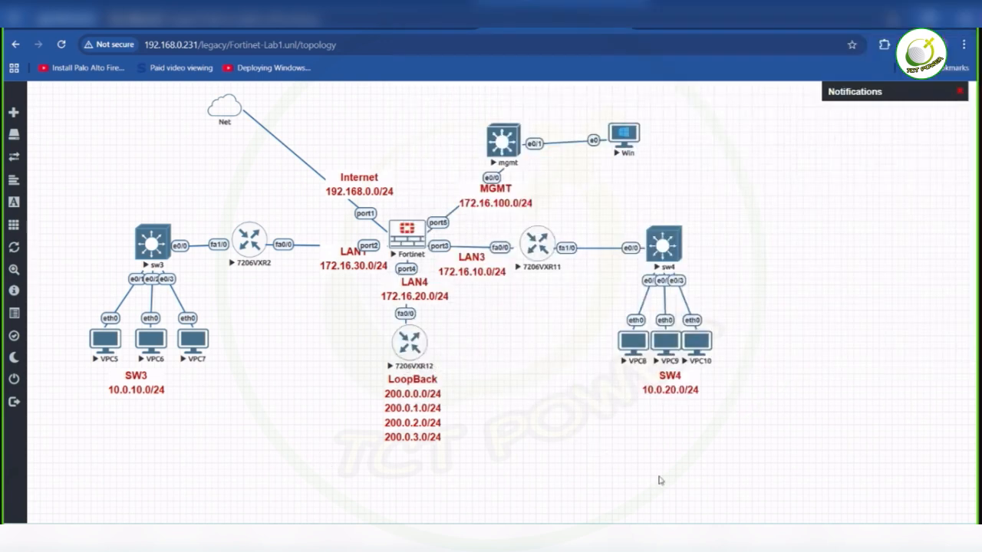
mouse_move(587, 539)
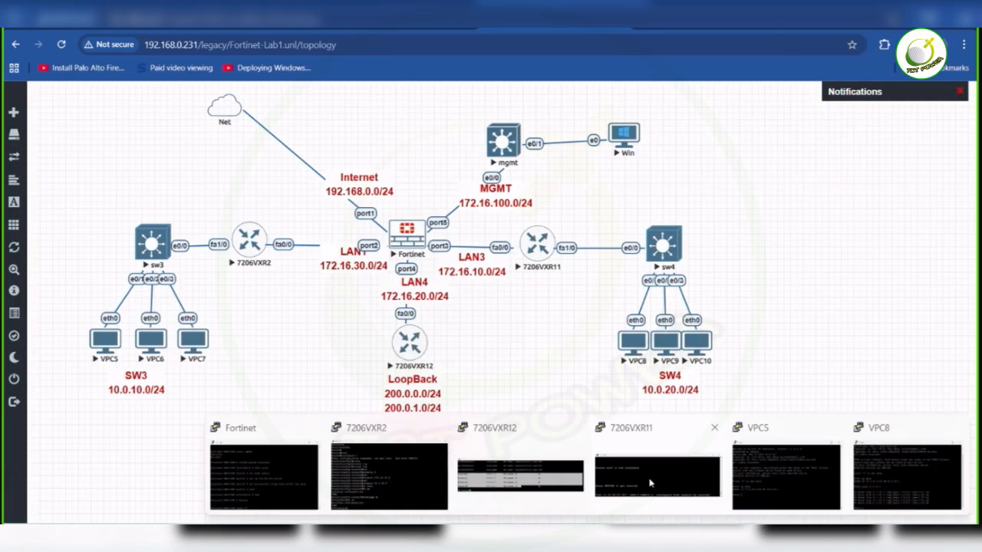
left_click(521, 476)
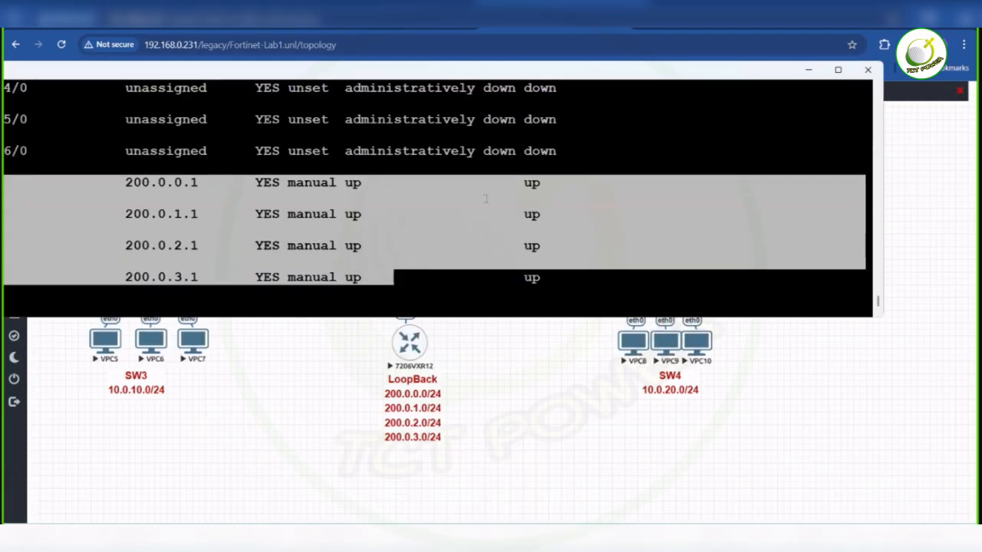
left_click(460, 153)
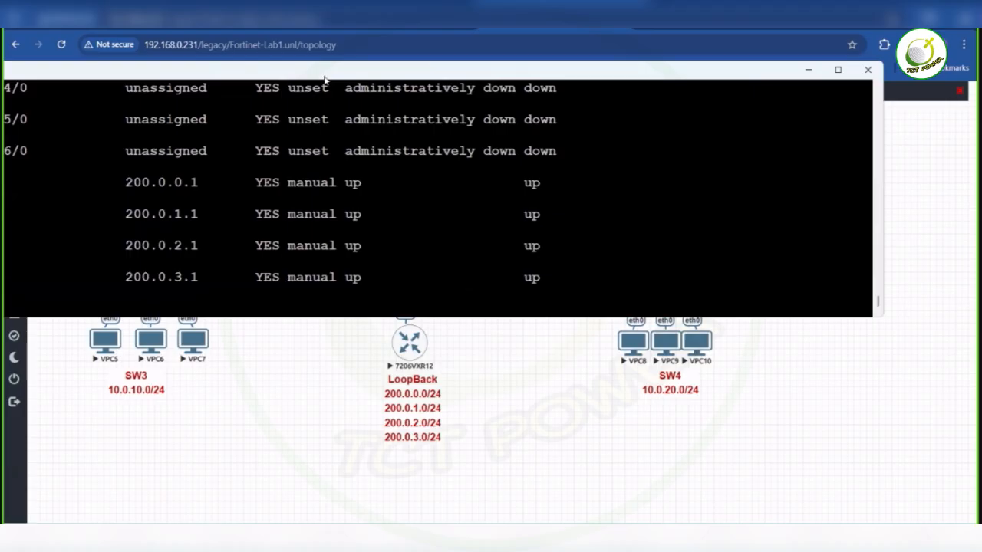
left_click_drag(325, 76, 709, 92)
type("router rip")
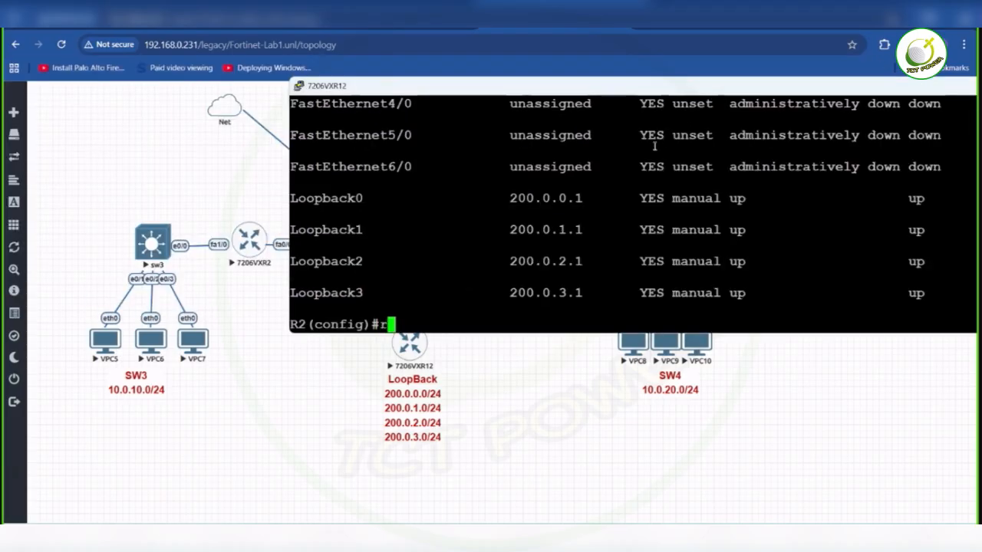
key("Return")
type("ver")
key("Tab")
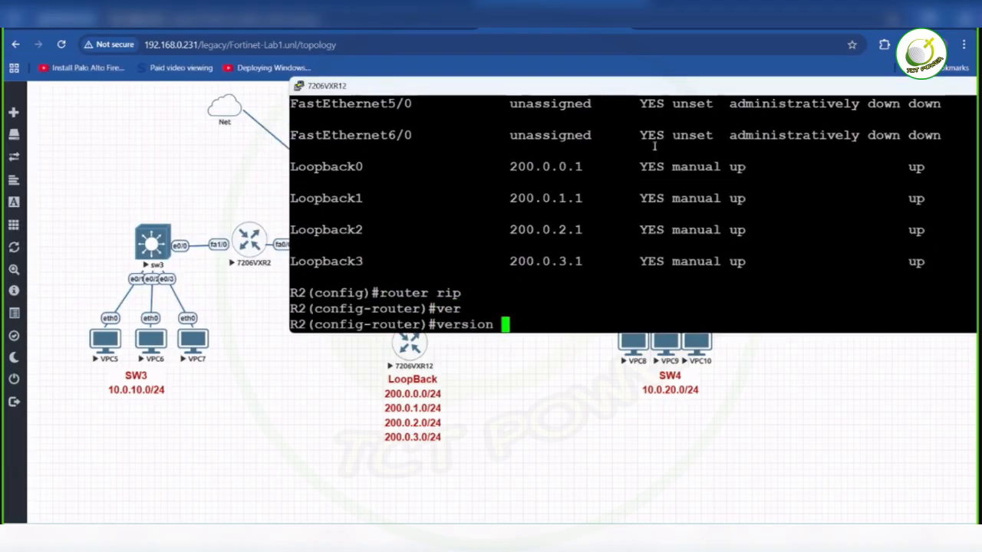
type("2")
key("Return")
- Disable RIP auto-summary on R2 and add network 172.16.20.0
type("no aut")
key("Tab")
key("Return")
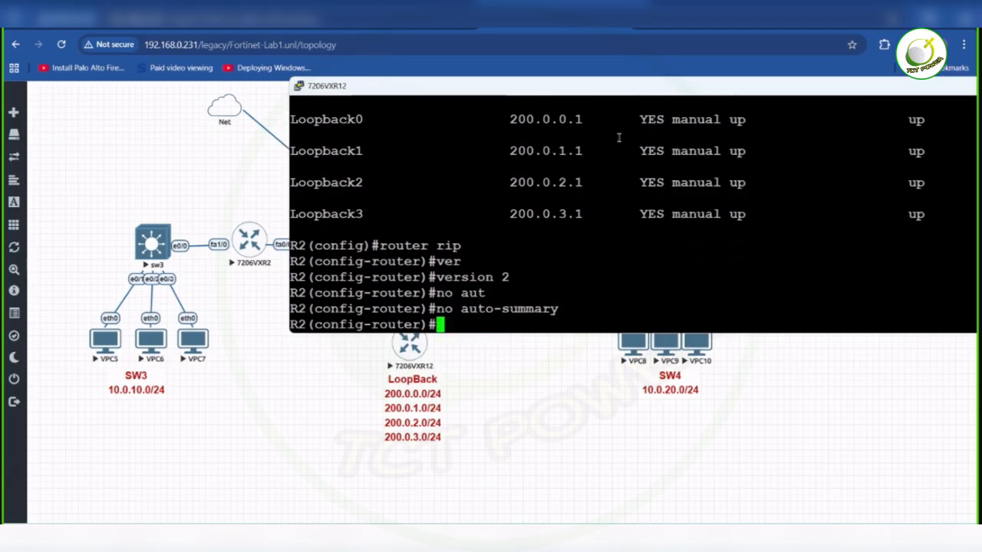
left_click_drag(425, 99, 617, 77)
type("net")
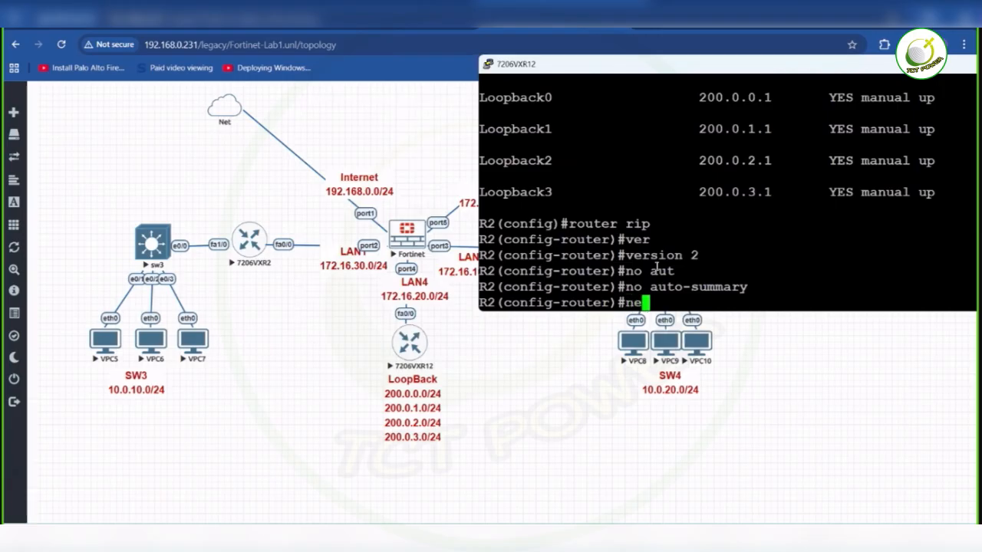
key("Tab")
type("172.1")
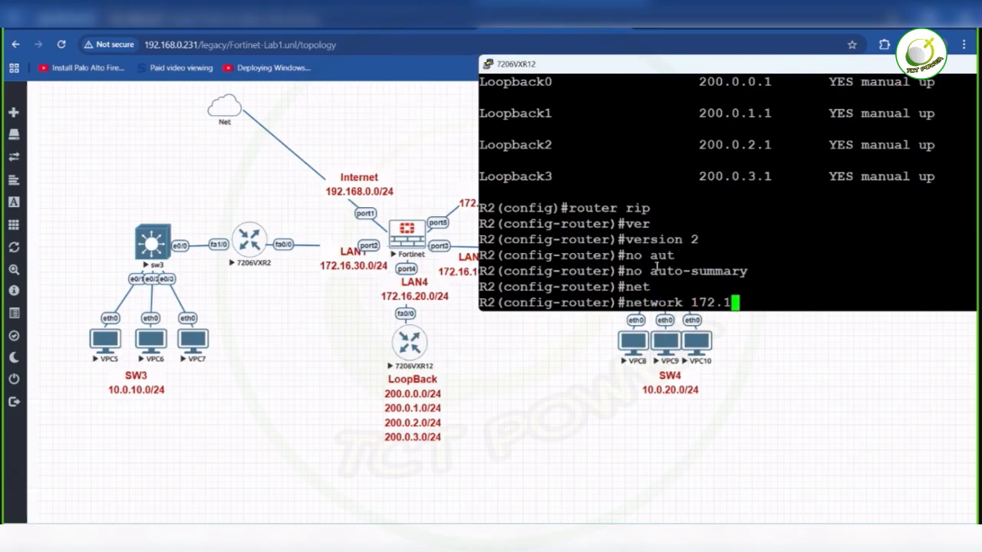
type("6.20.0")
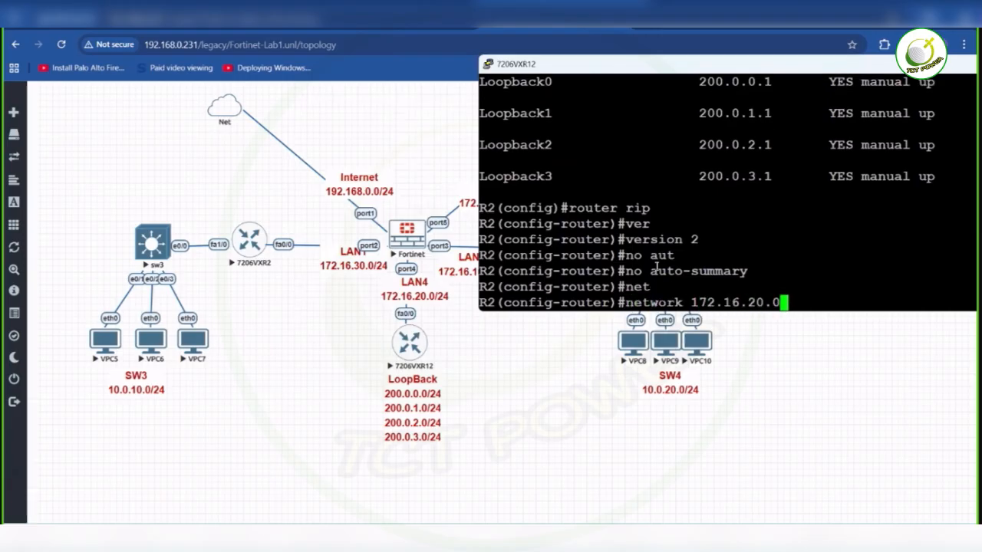
key("Return")
- Add the loopback networks 200.0.0.0 and 200.0.1.0 to RIP on R2
type("net")
key("Tab")
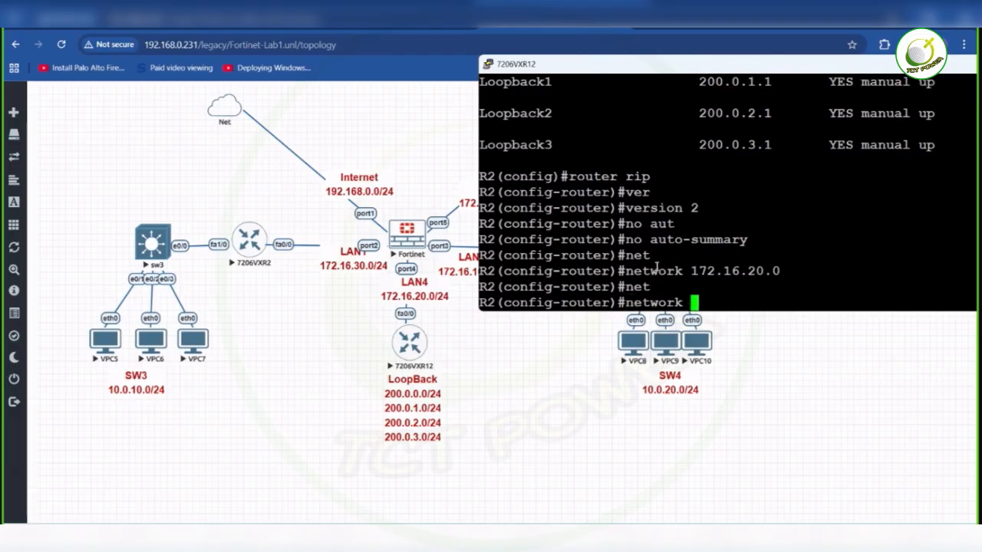
type("200.0.0.0")
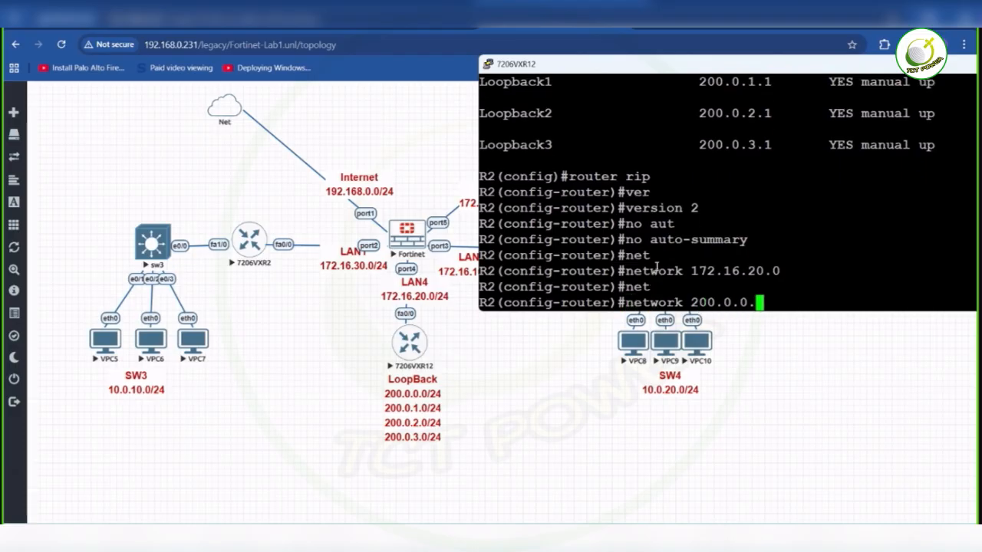
key("Return")
key("Up")
key("Left")
key("Left")
key("Left")
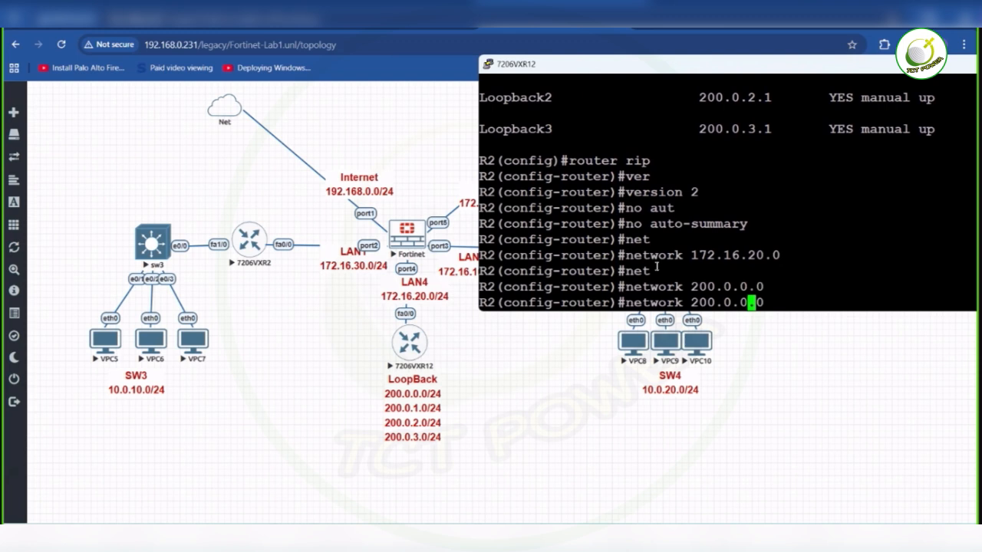
key("Delete")
type("1")
key("Return")
- Add the loopback network 200.0.2.0 to RIP on R2
key("Up")
key("Left")
key("Left")
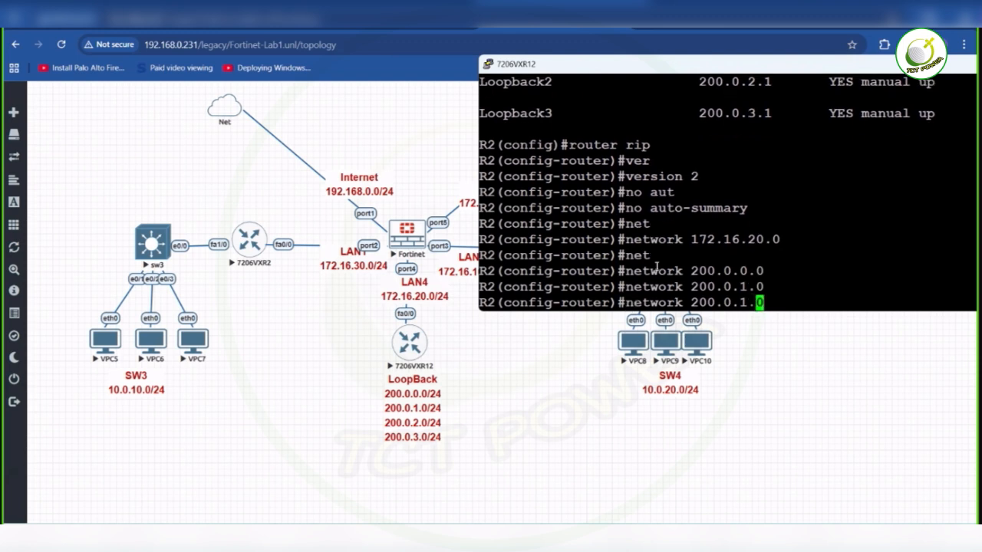
key("BackSpace")
type("2")
key("Return")
- Add the loopback network 200.0.3.0 to RIP on R2 and save the configuration
key("Up")
key("Left")
key("Left")
key("BackSpace")
type("3")
key("Return")
type("do wr")
key("Return")
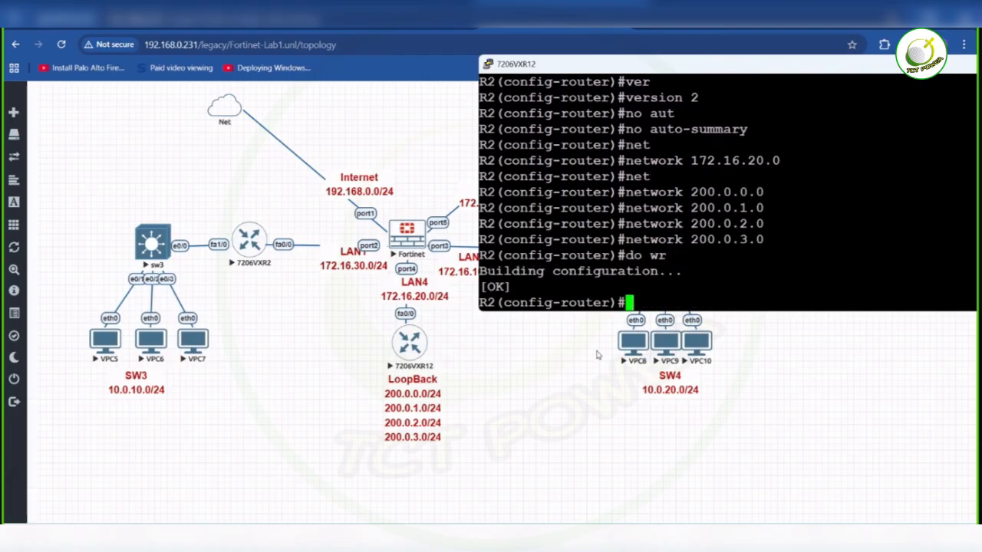
- Switch to the 7206VXR11 router console, enable privileged mode and enter terminal configuration mode
left_click(584, 362)
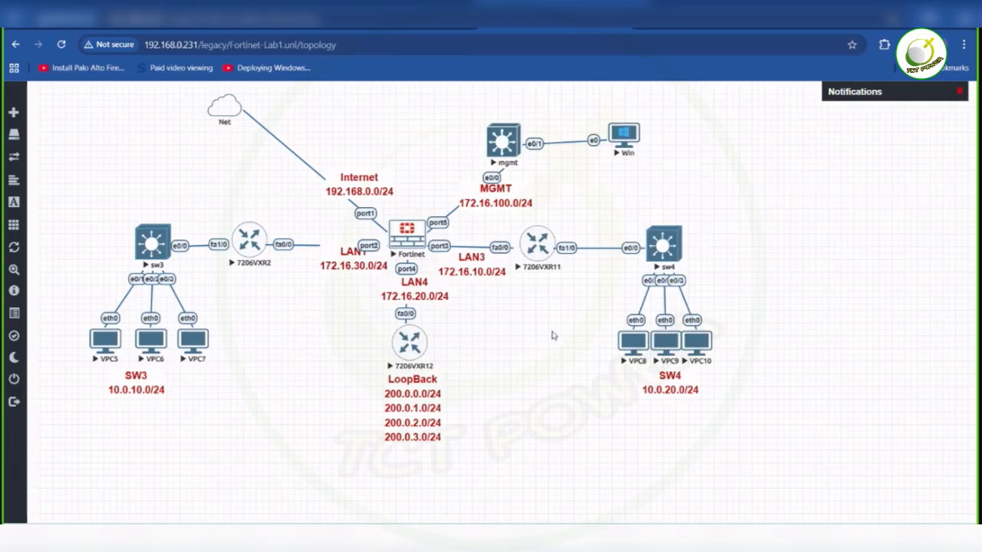
mouse_move(739, 536)
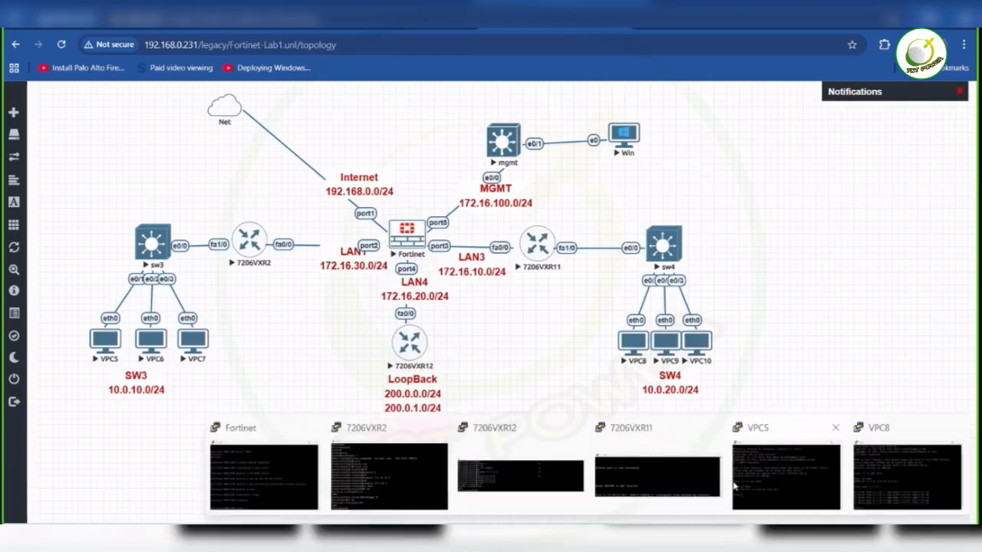
left_click(670, 485)
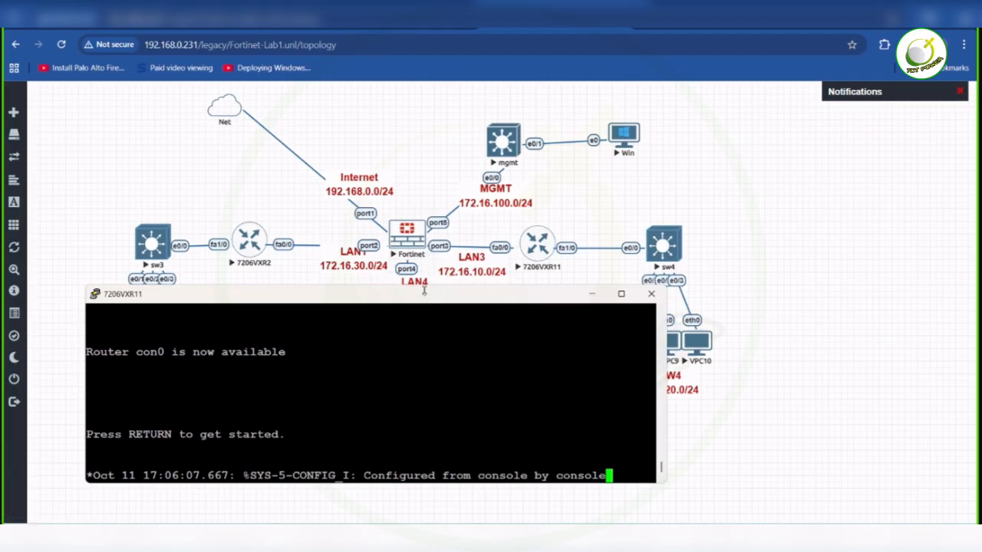
key("Return")
key("Return")
key("Return")
type("en")
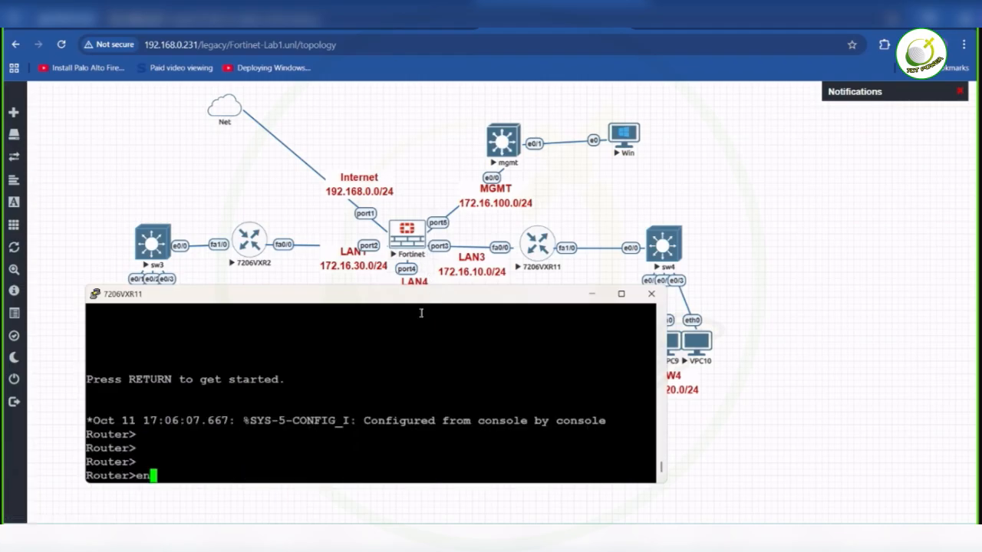
key("Tab")
key("Return")
type("conf")
key("Tab")
type("t")
key("Return")
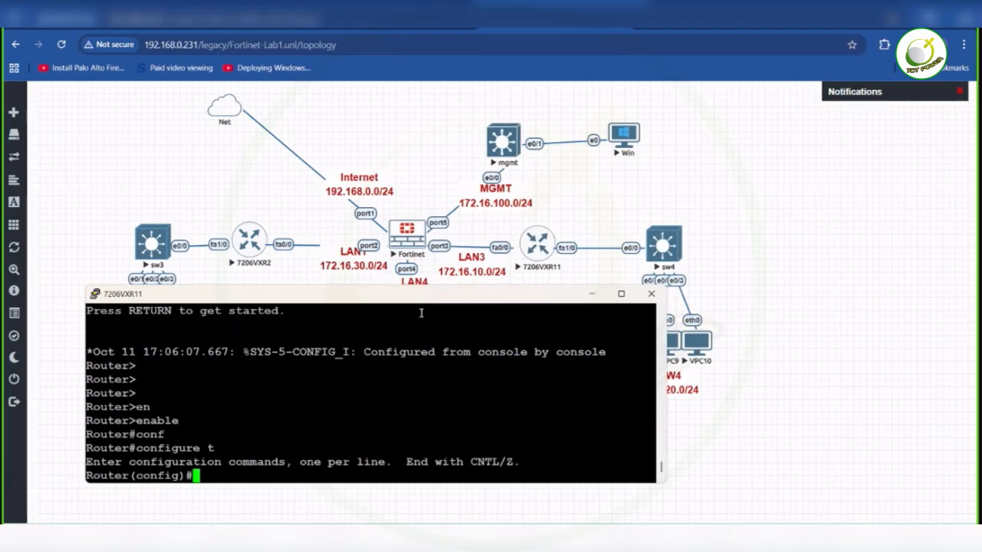
- Set the 7206VXR11 router's hostname to R3
type("host")
key("Tab")
type("R3")
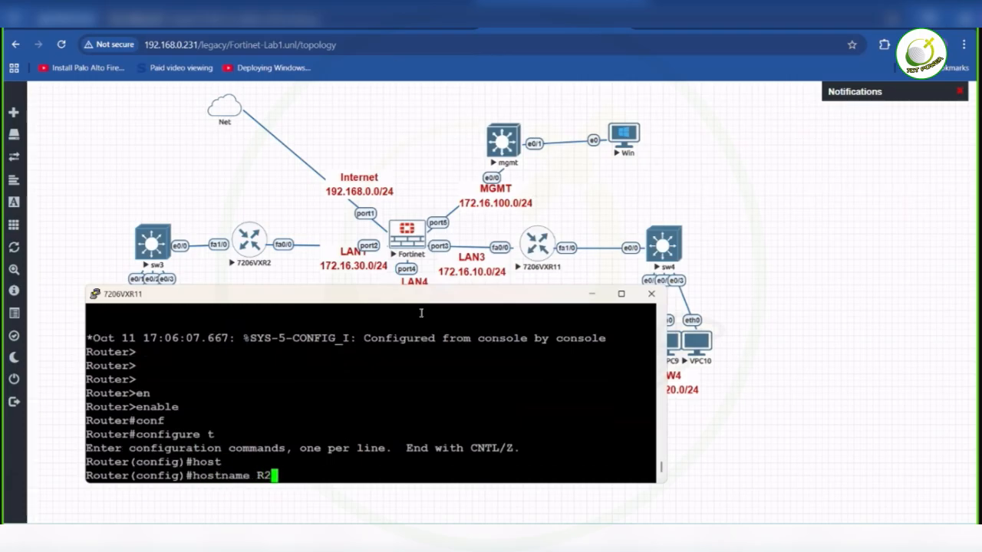
key("Return")
key("Return")
- Enter RIP router configuration on R3 and set the protocol to version 2
type("router")
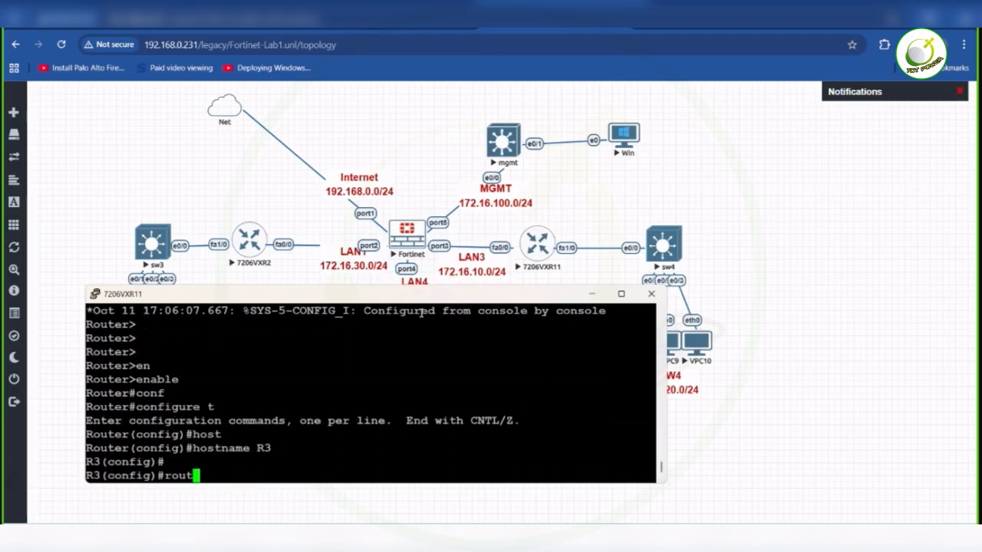
key("Tab")
type("rip")
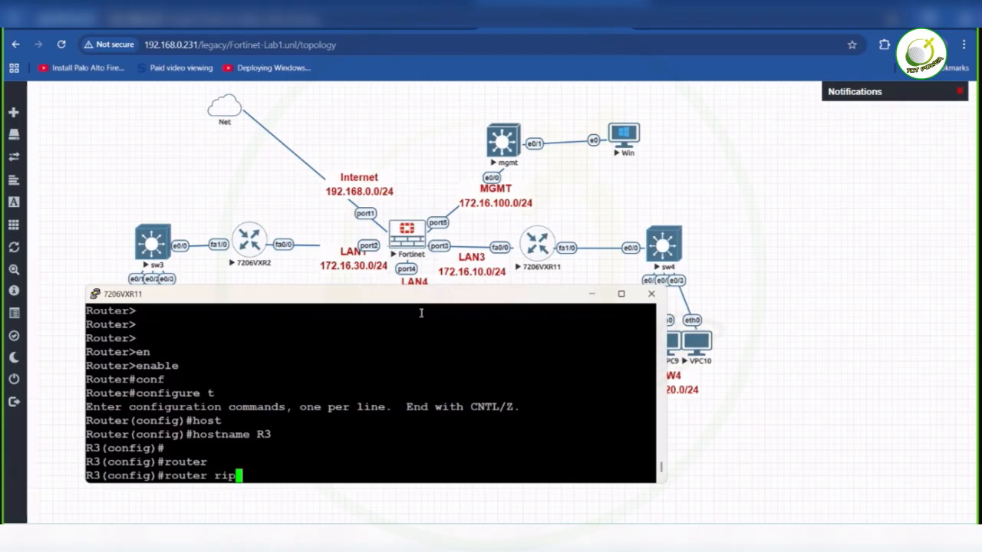
key("Return")
type("ver")
key("Tab")
type("2")
key("Return")
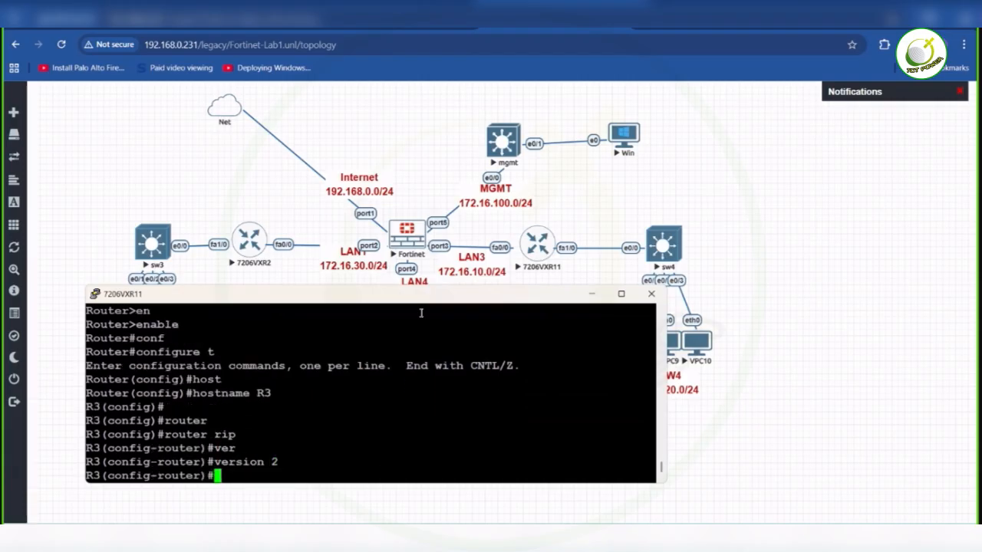
- Disable RIP auto-summary on R3 and add the network 172.16.10.0
type("no aut")
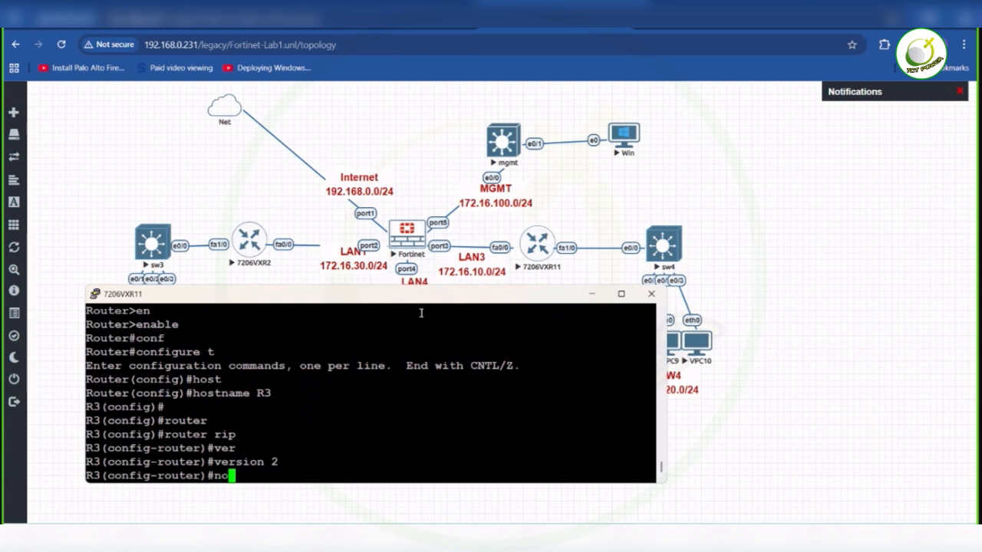
key("Tab")
key("Return")
type("net")
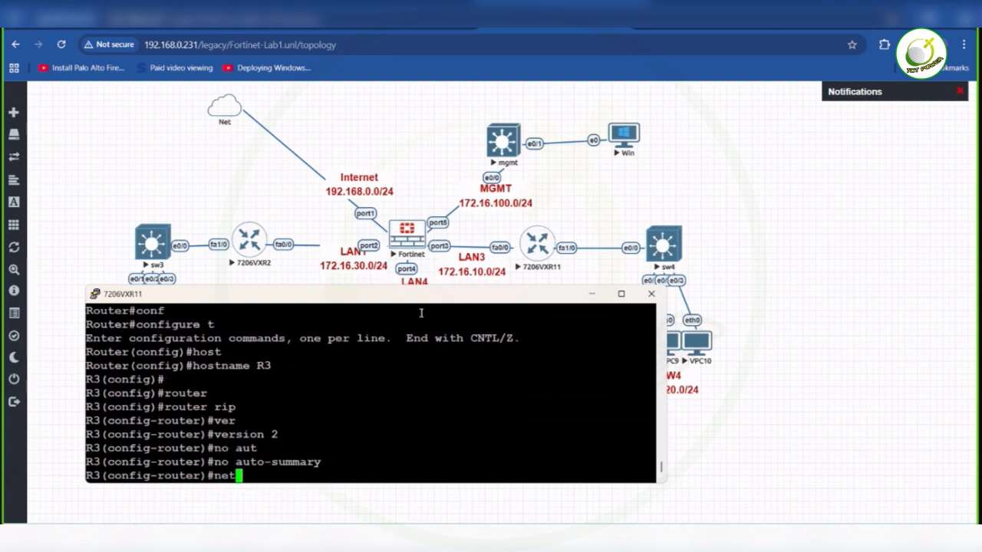
key("Tab")
type("1")
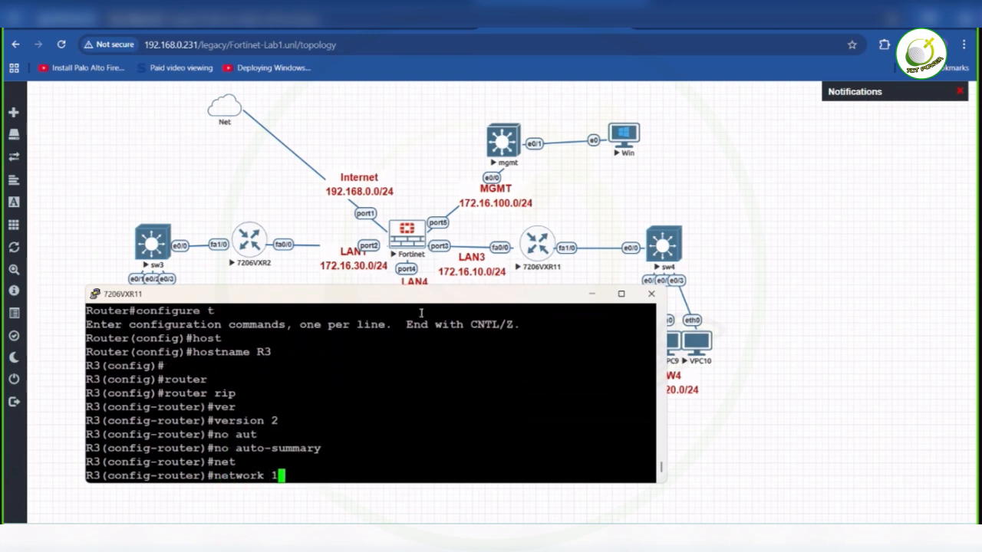
type("72.16.10.0")
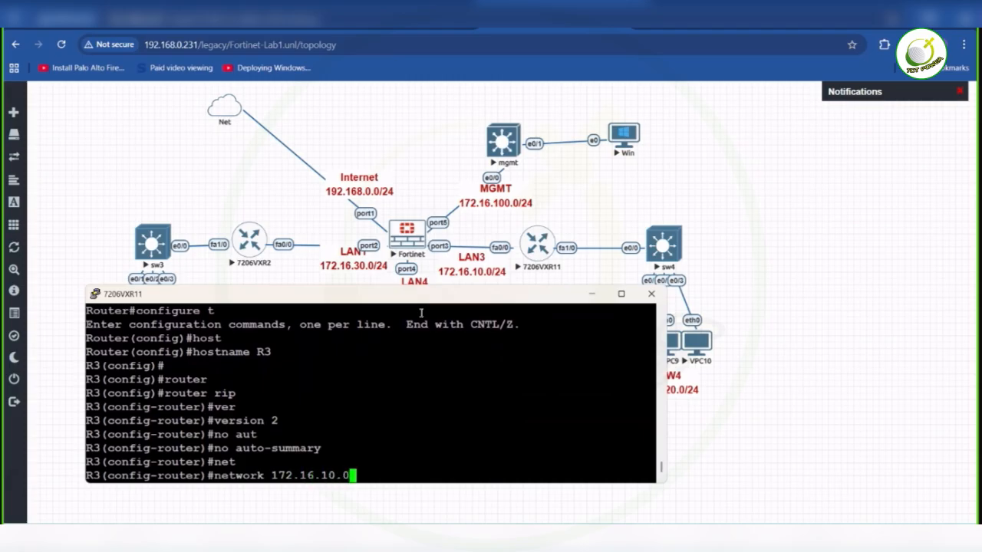
key("Return")
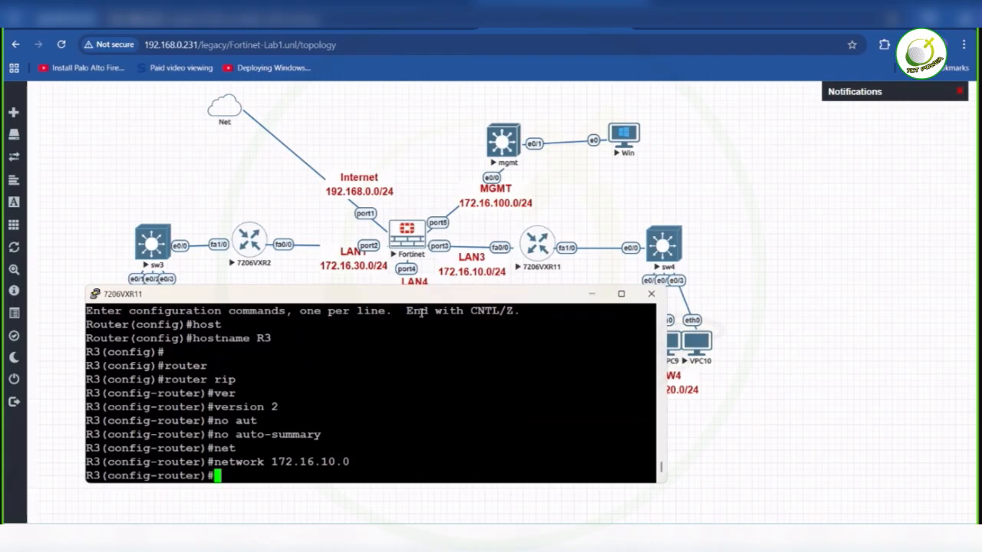
- Add the network 10.0.20.0 to RIP on R3 and save the configuration
key("Up")
key("BackSpace")
key("BackSpace")
key("BackSpace")
key("BackSpace")
key("BackSpace")
key("BackSpace")
key("BackSpace")
key("BackSpace")
key("BackSpace")
key("BackSpace")
key("BackSpace")
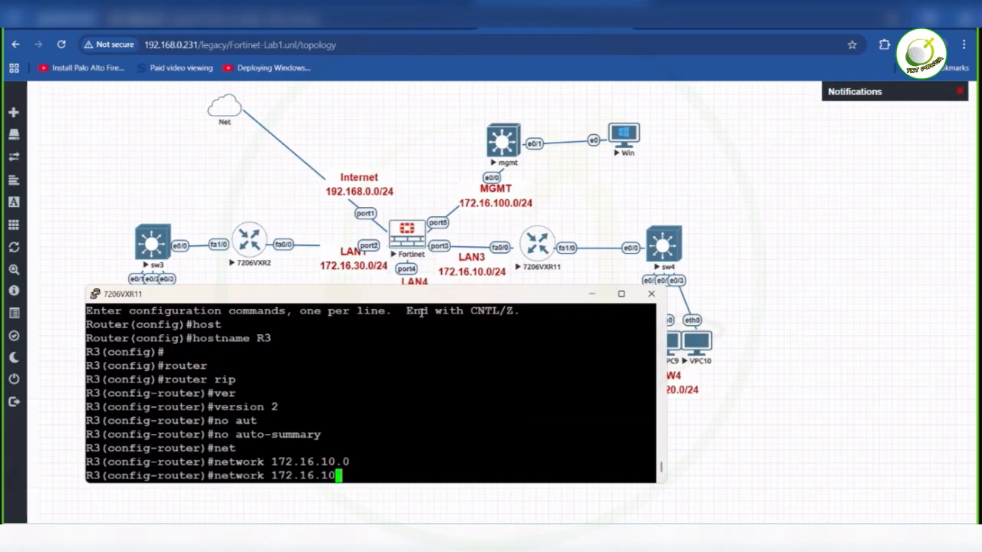
type("10.0.20.0")
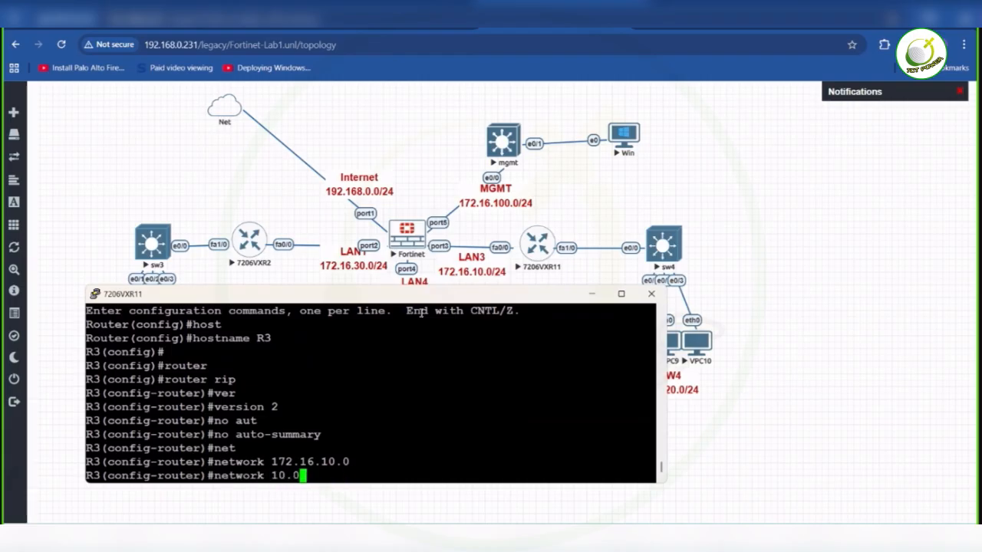
key("Return")
type("do wr")
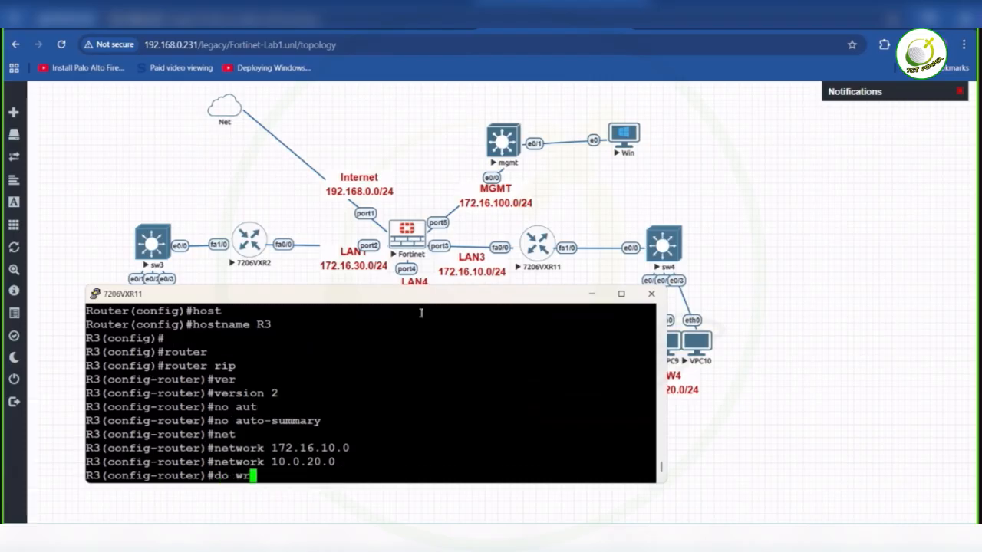
key("Return")
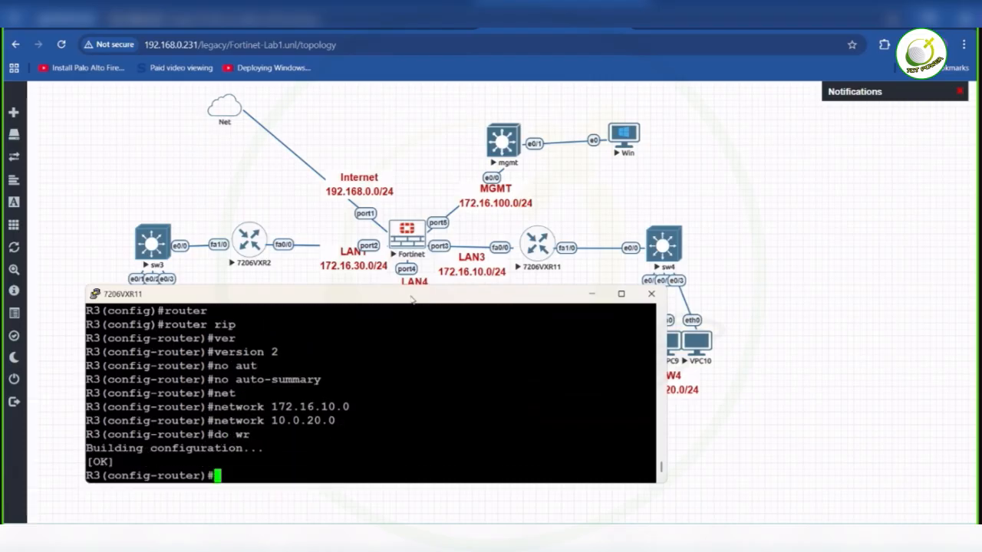
- Switch to the FortiGate RIP page, view the interfaces offered for a new RIP interface entry, and close the form without adding one
left_click_drag(415, 307, 574, 413)
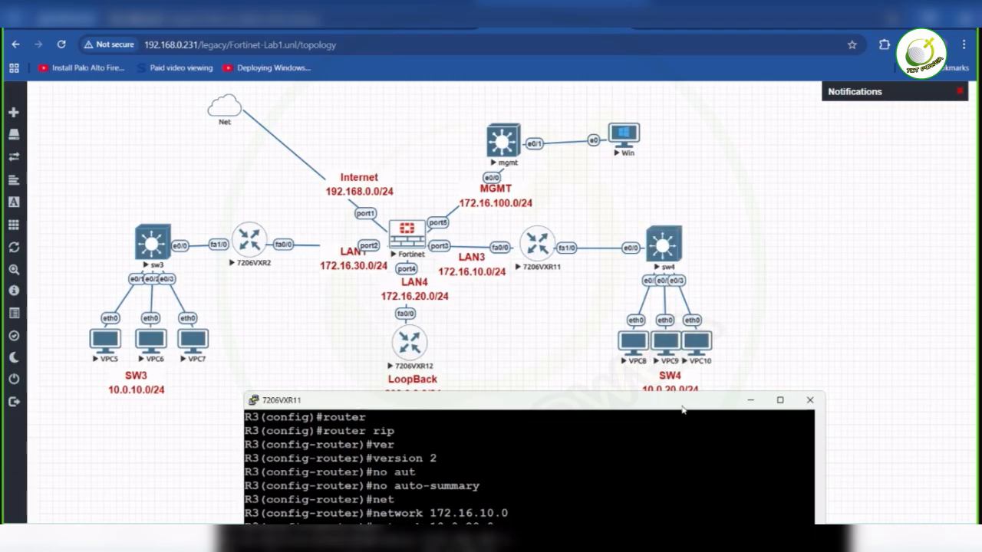
left_click_drag(682, 410, 675, 439)
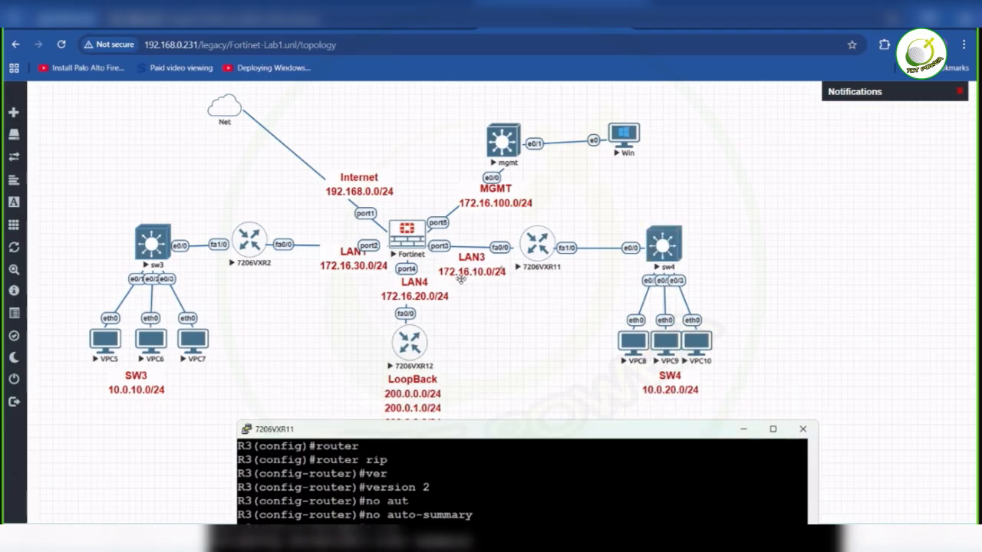
left_click_drag(473, 441, 710, 125)
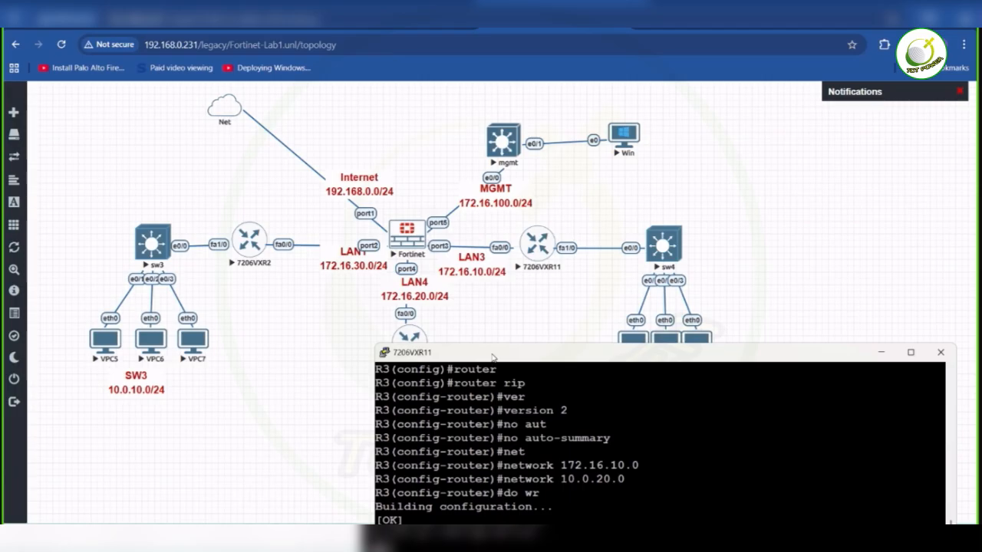
left_click(666, 28)
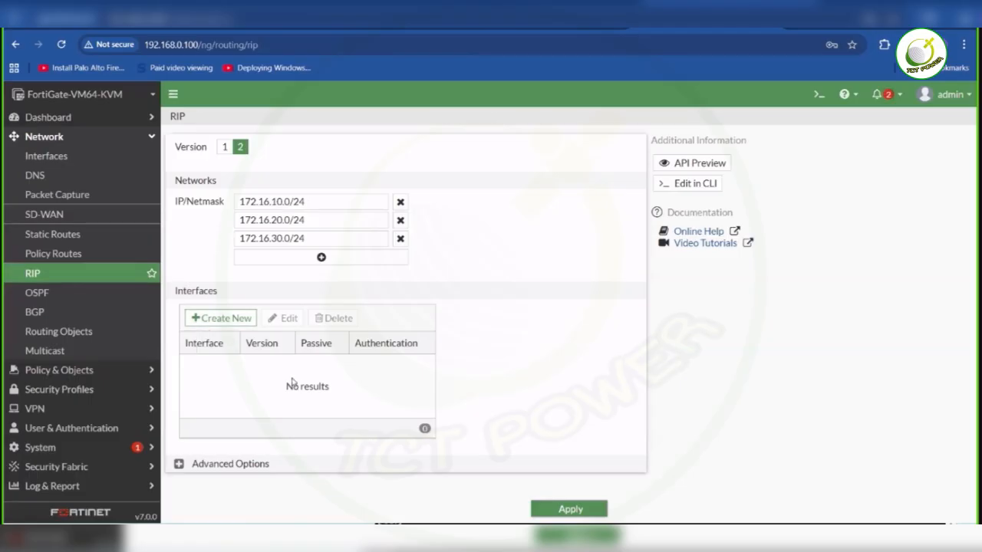
left_click(235, 319)
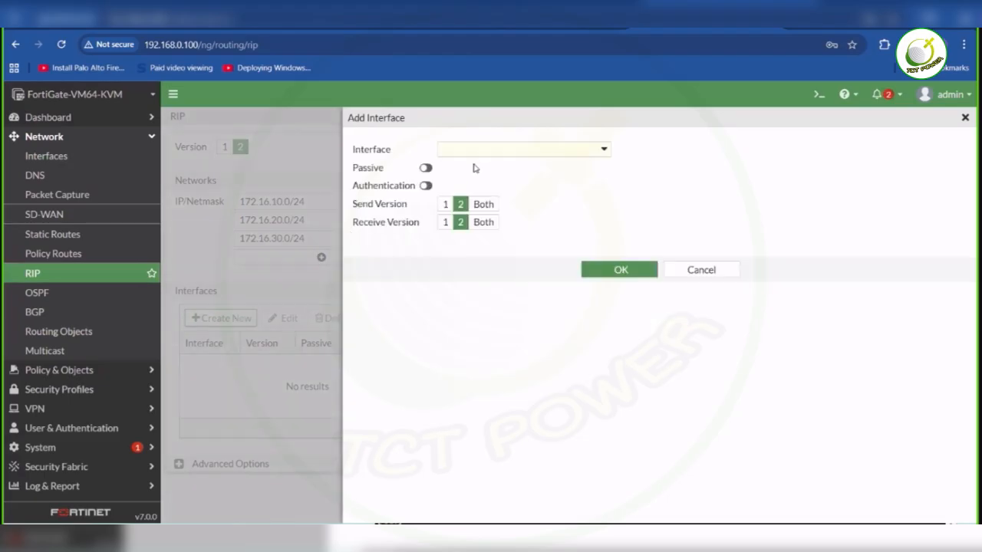
left_click(595, 148)
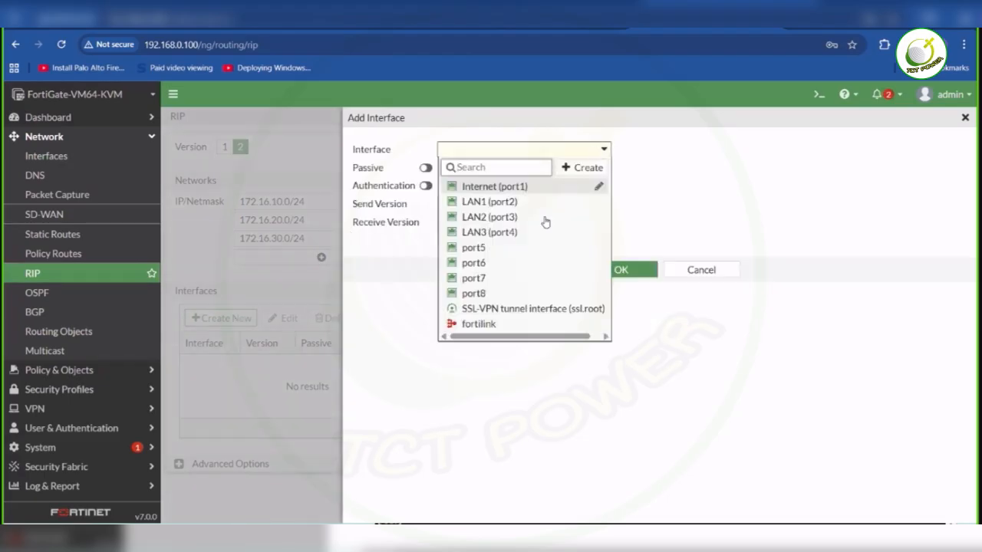
left_click(966, 119)
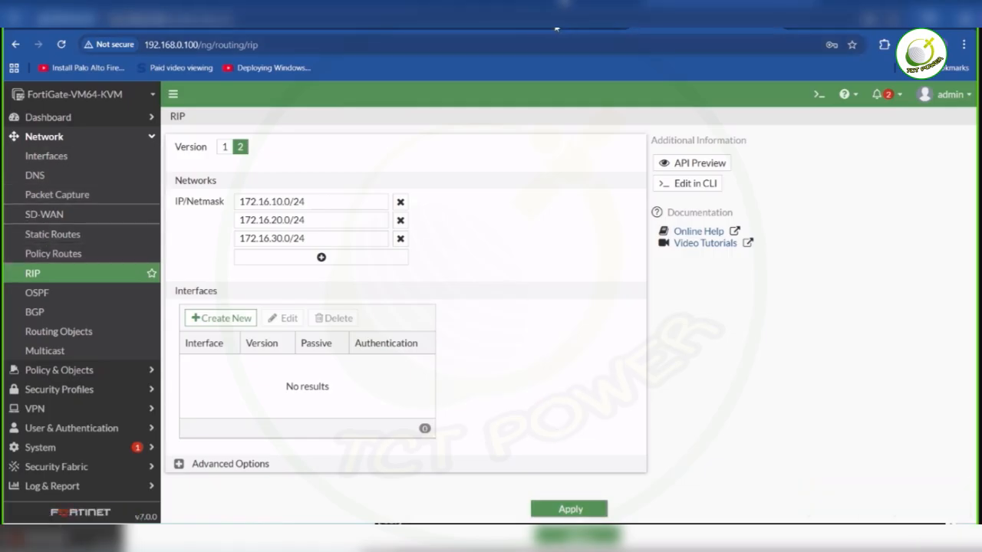
- Check the RIP configuration in the 7206VXR2 router console and return to the lab topology
mouse_move(563, 28)
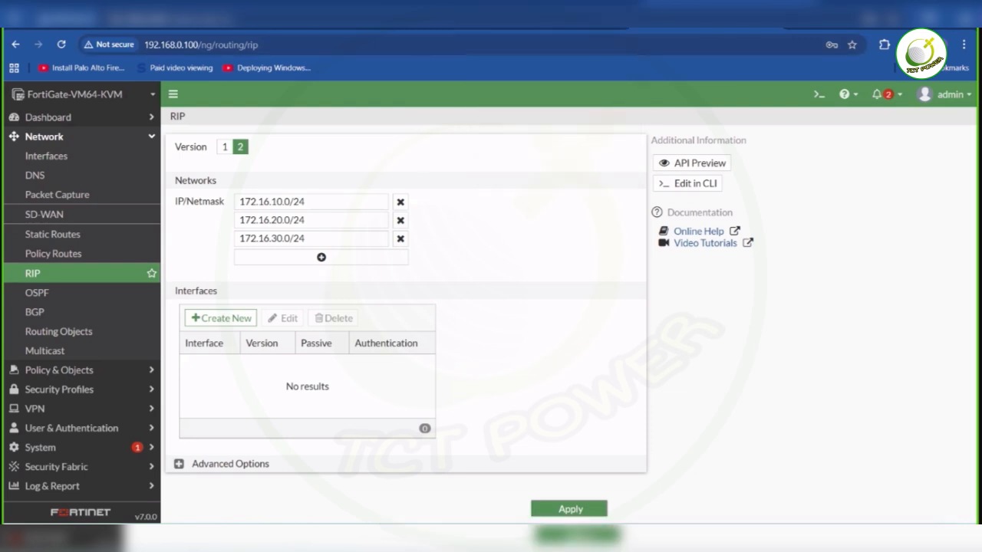
mouse_move(576, 548)
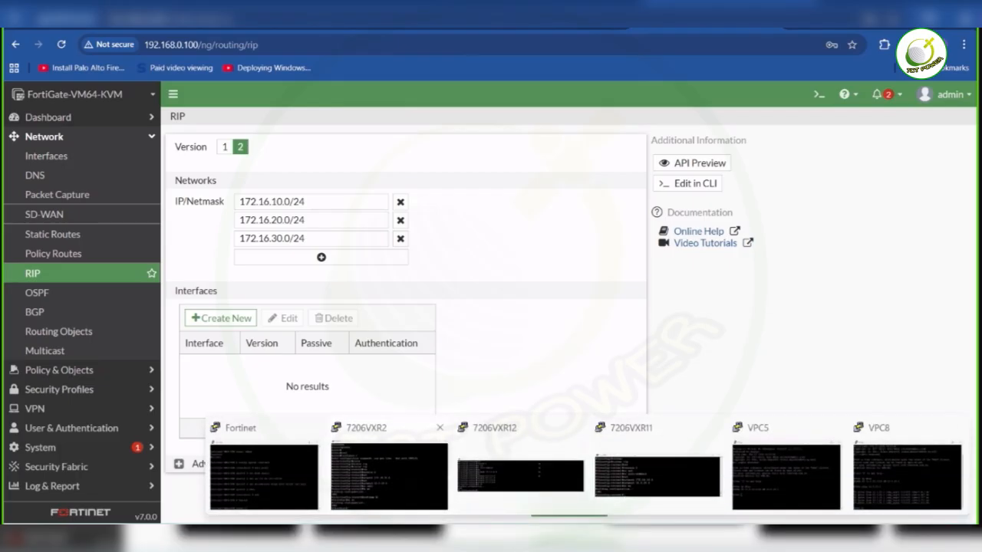
left_click(389, 476)
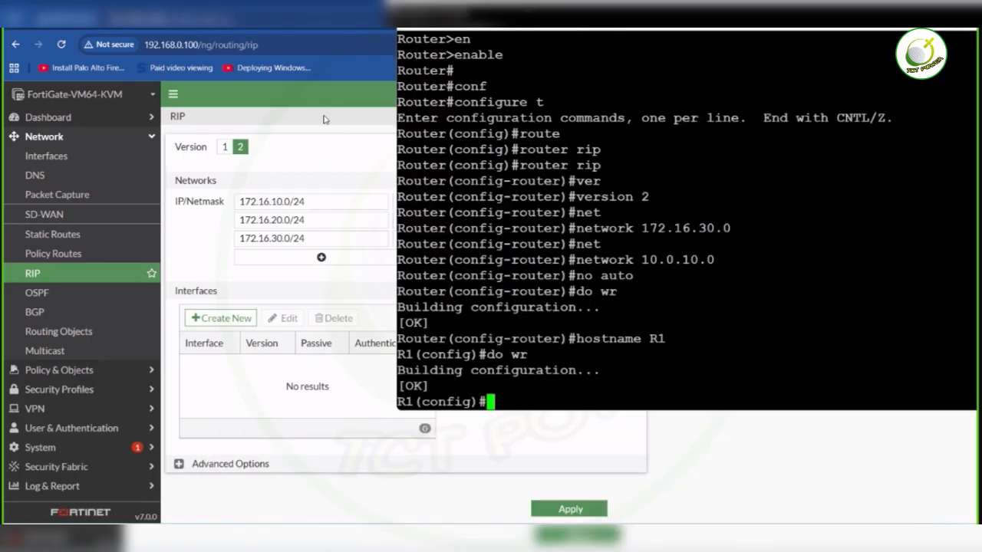
left_click(326, 108)
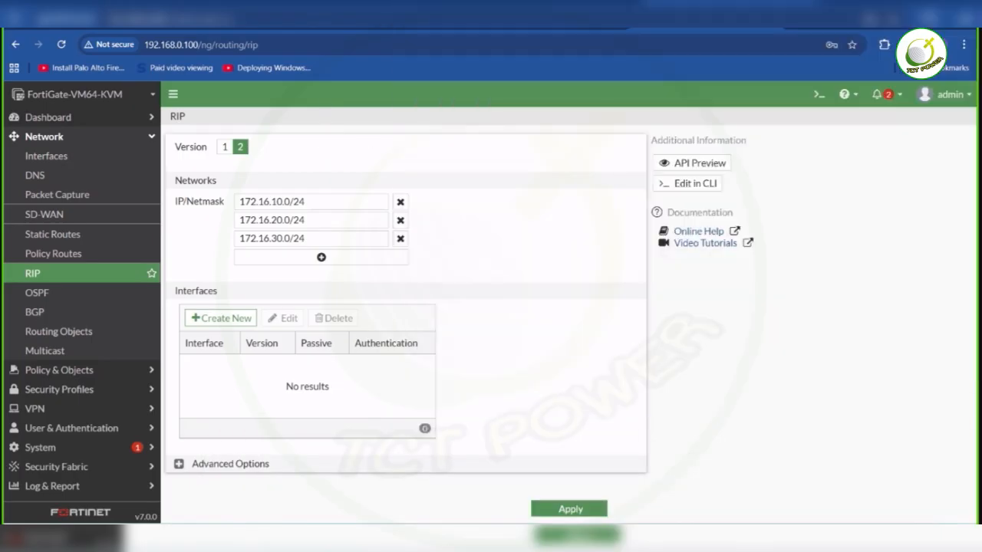
key("ctrl+shift+Tab")
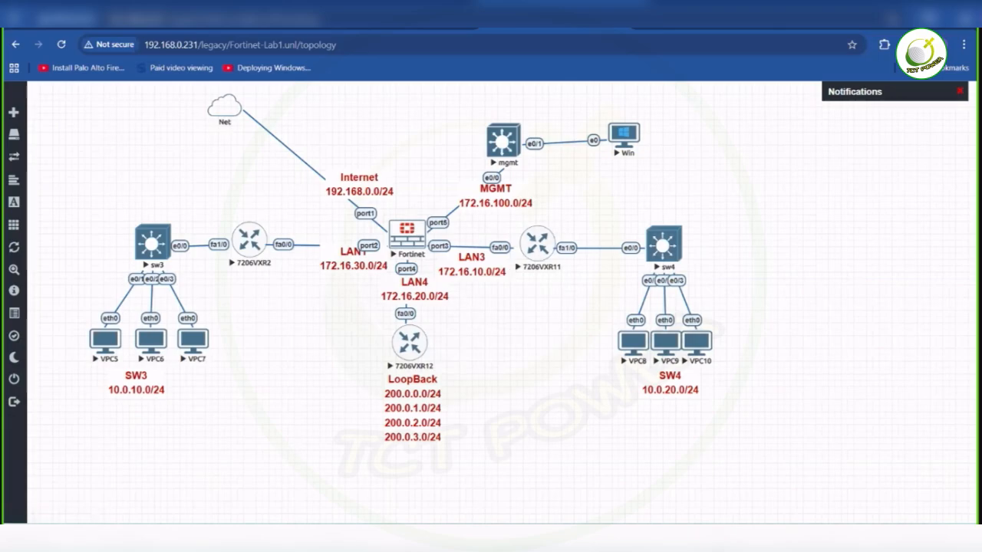
- Bring the 7206VXR11 console back up and exit configuration mode on R3 to the privileged prompt
mouse_move(697, 540)
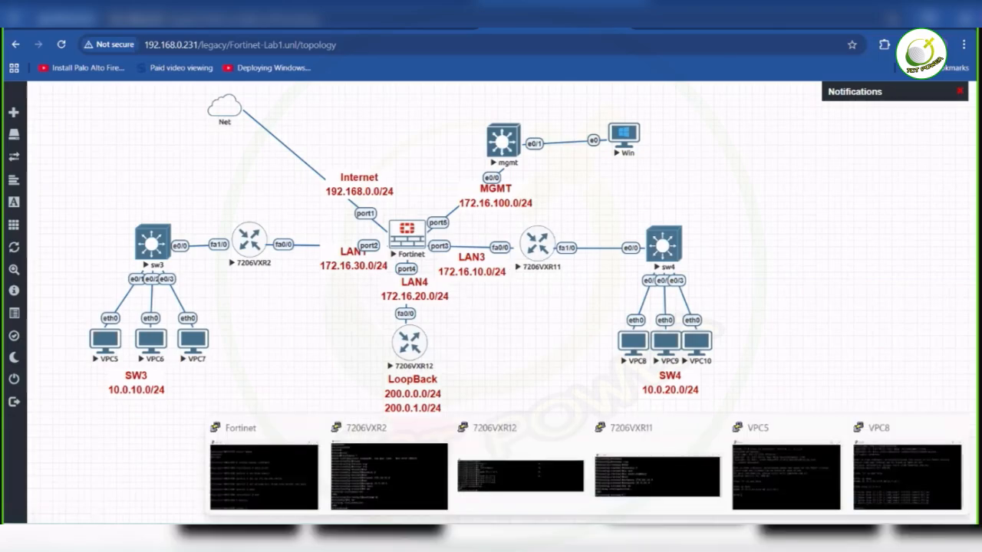
left_click(648, 472)
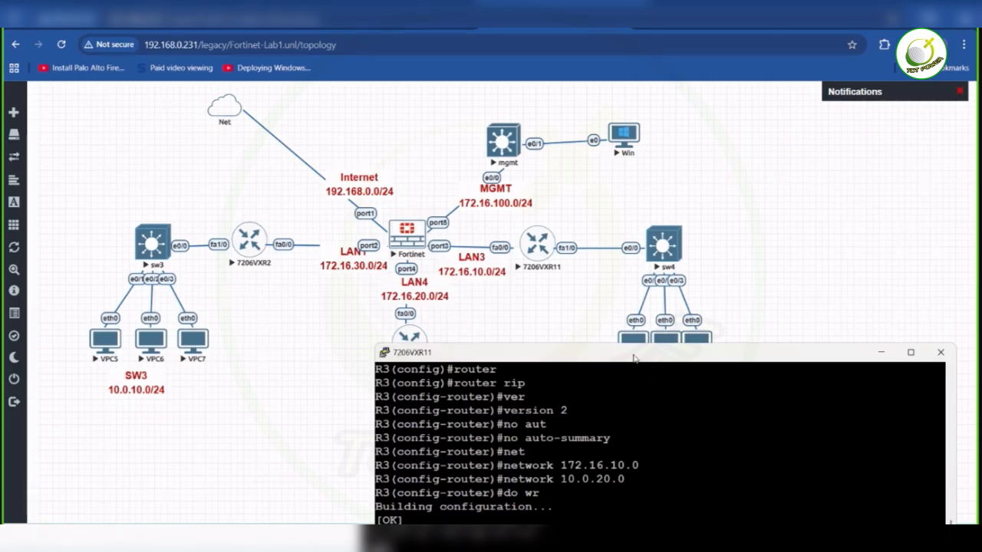
left_click_drag(633, 356, 637, 75)
key("Return")
key("Return")
type("end")
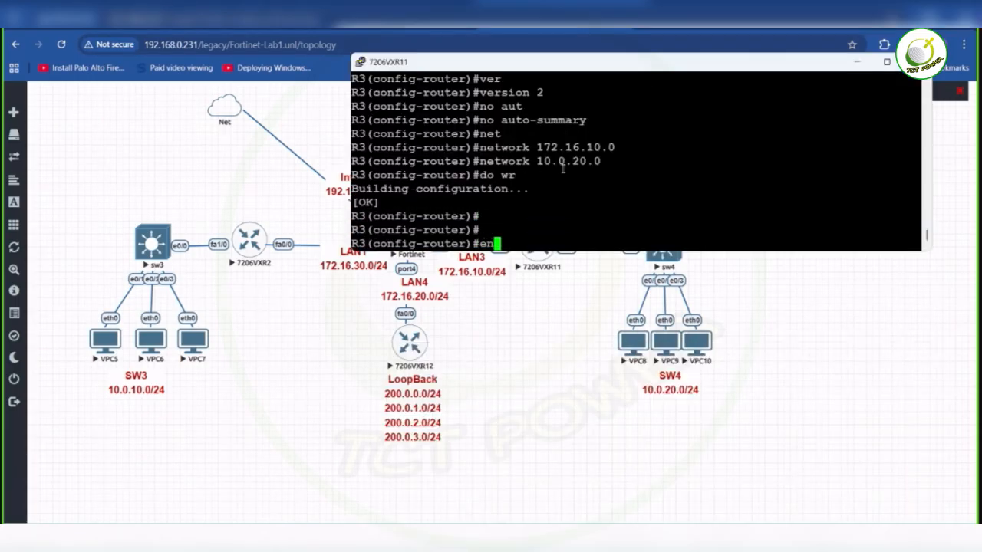
key("Return")
type("end")
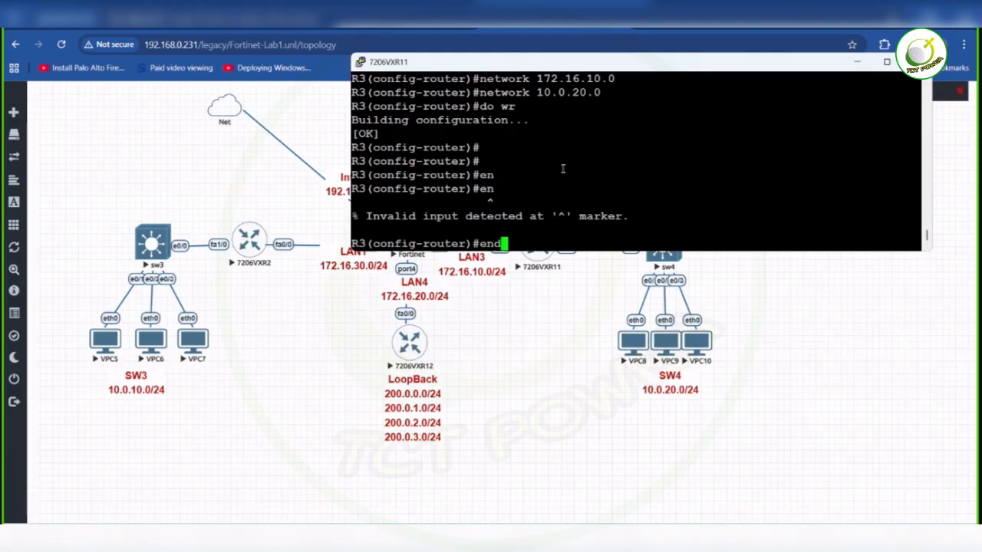
key("Return")
key("Return")
- Display R3's full IP routing table through to its end
type("show ip ")
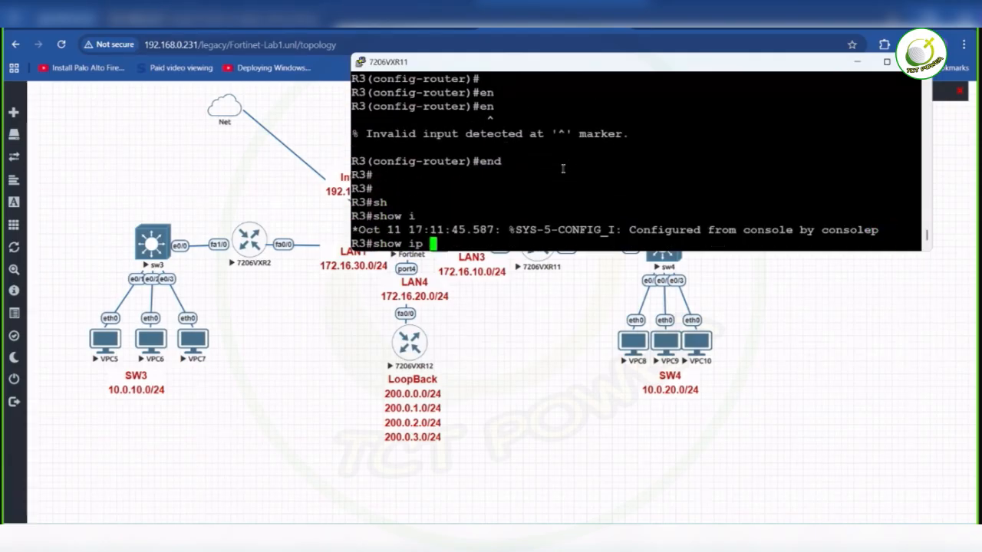
type("route")
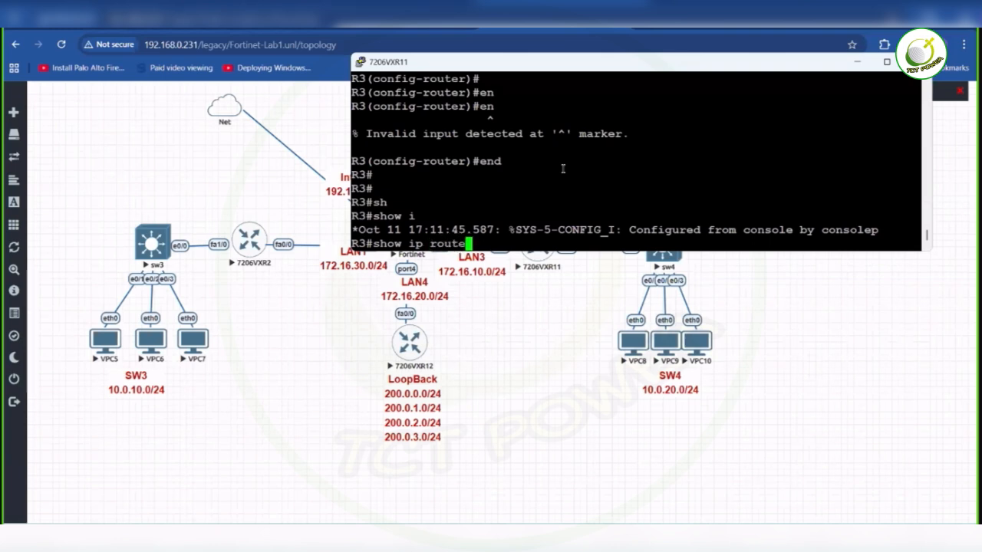
key("Return")
key("space")
key("Return")
key("Return")
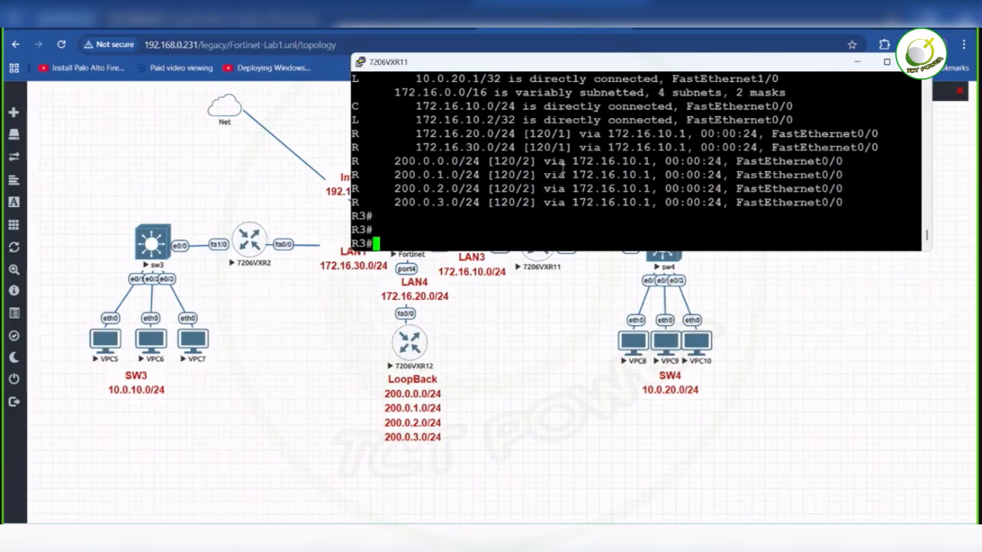
- Display only the RIP-learned routes in R3's IP routing table
left_click_drag(627, 64, 656, 108)
type("s")
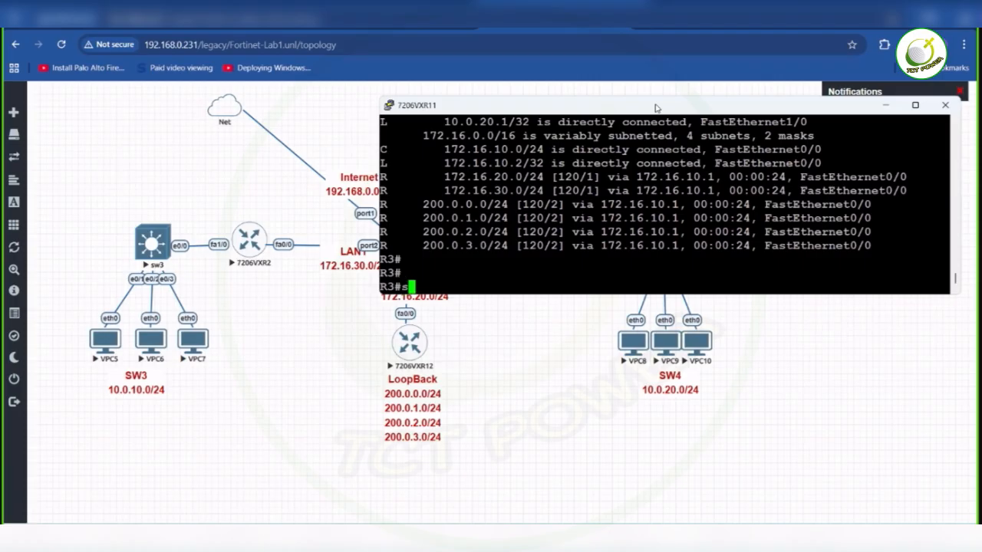
type("h")
key("Tab")
type("ip roue")
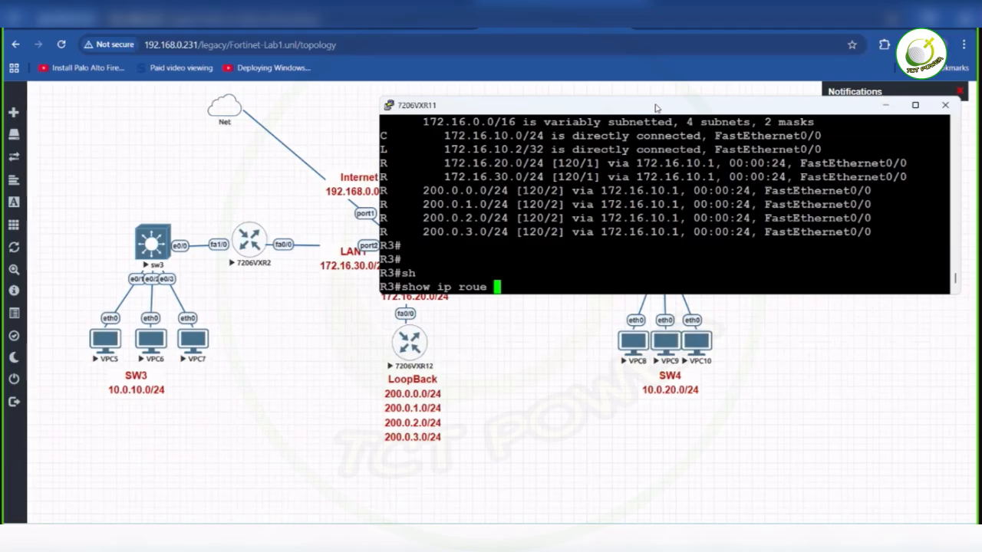
key("BackSpace")
key("BackSpace")
type("te rip")
key("Return")
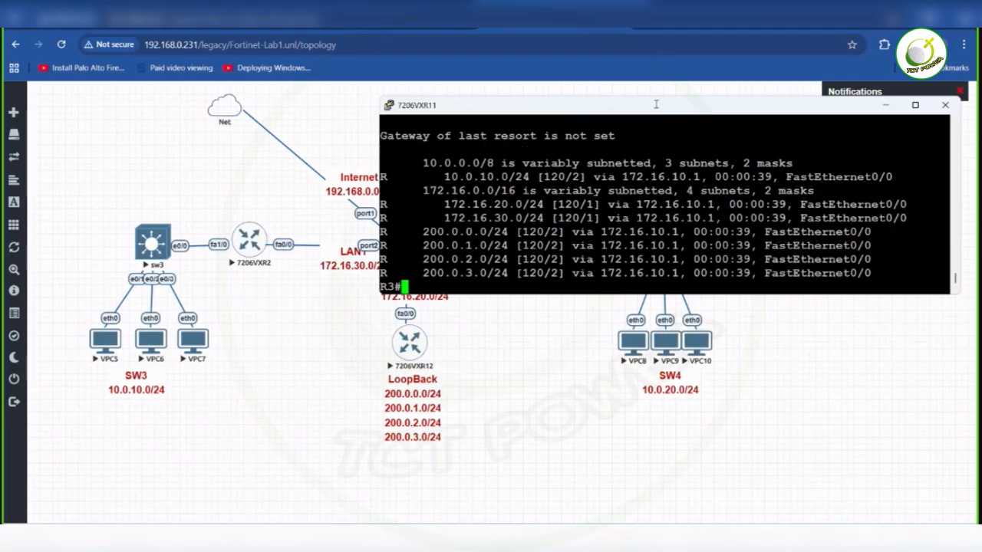
- Ping the loopback address 200.0.3.1 from R3
type("ping")
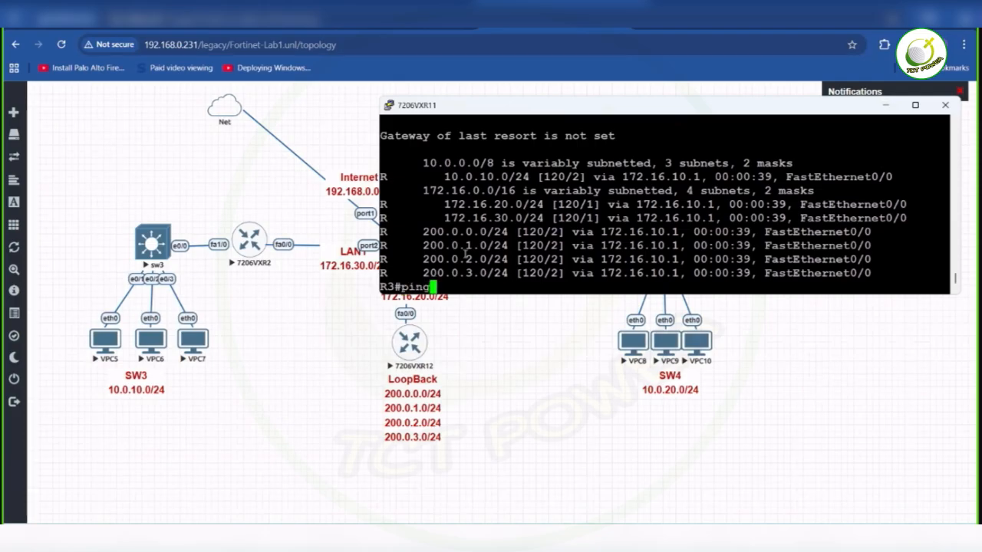
type(" 200.0.0")
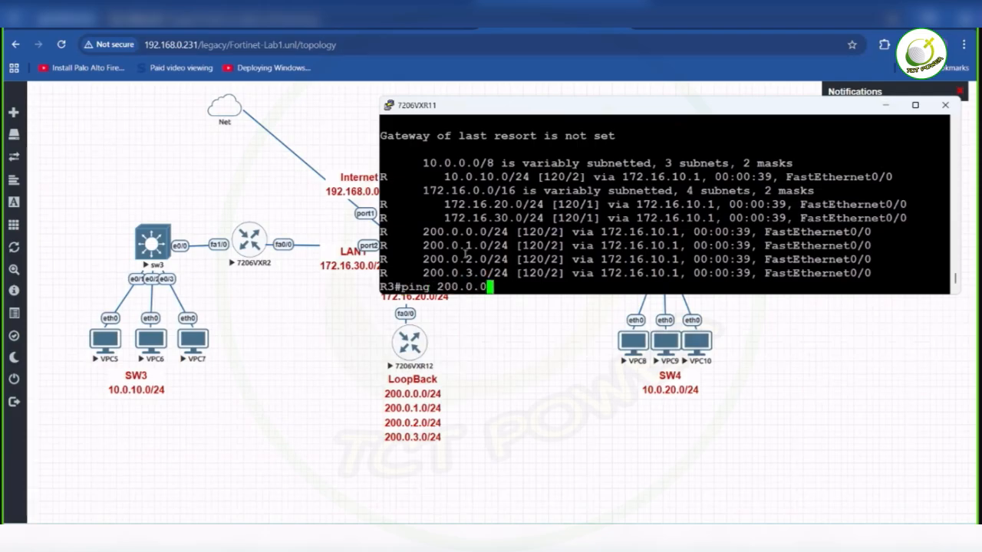
key("BackSpace")
type("3.1")
key("Return")
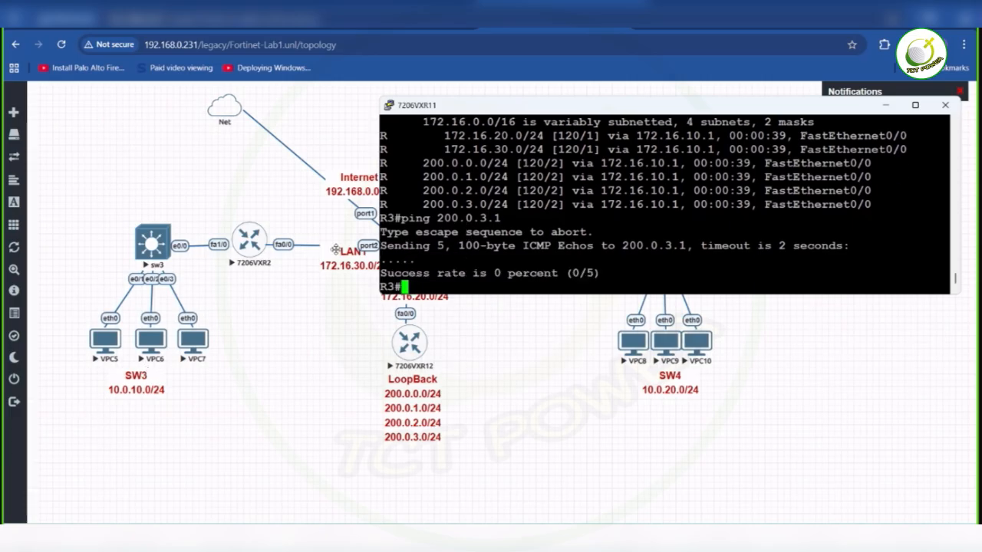
- Display R3's IP routing table again and check the 10.0.10.0/24 entry
type("sh")
key("Tab")
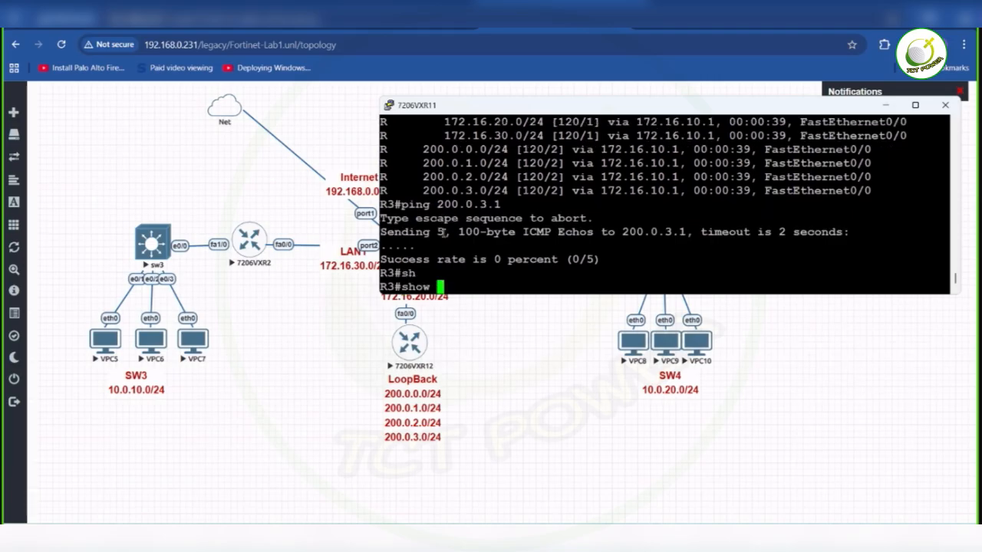
type("ip rout")
key("Tab")
key("Return")
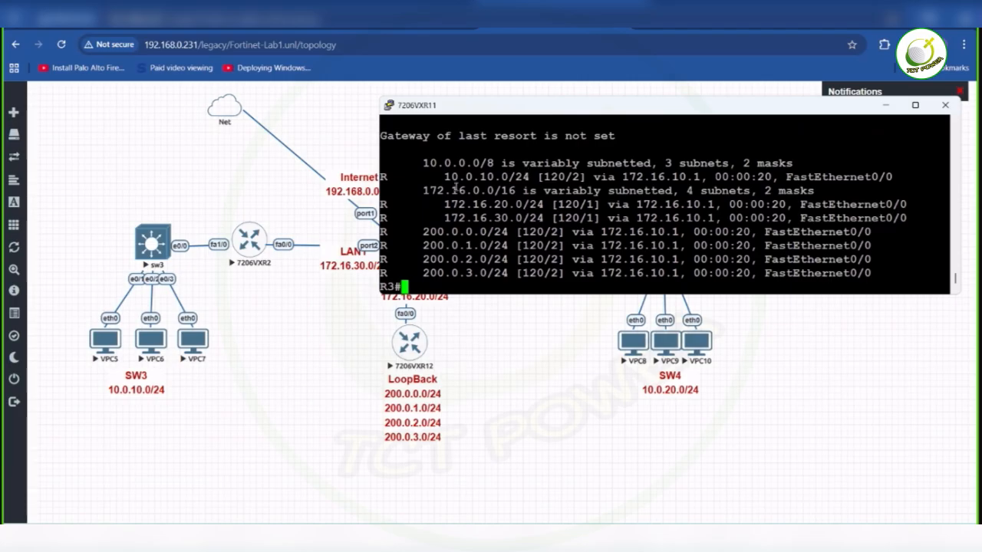
left_click_drag(445, 176, 522, 177)
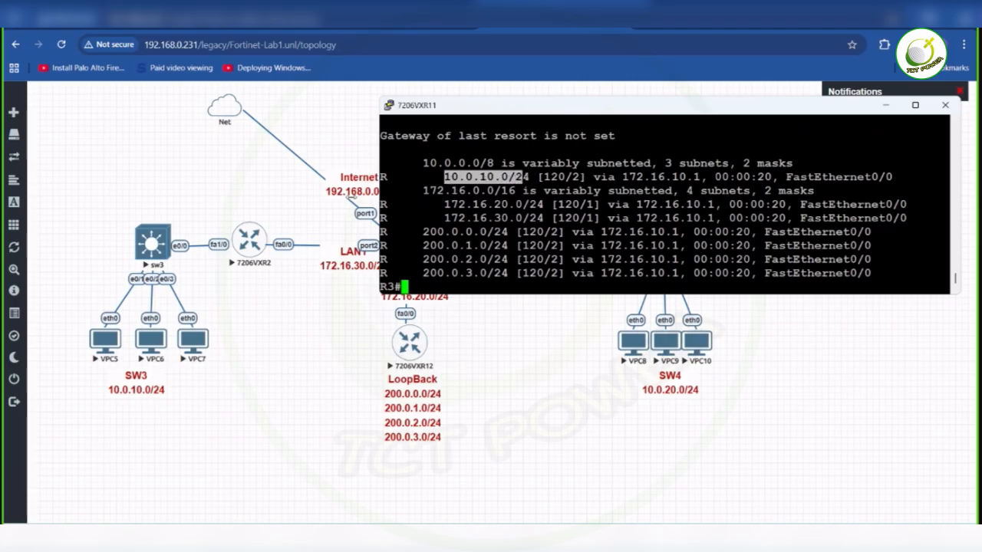
left_click(480, 185)
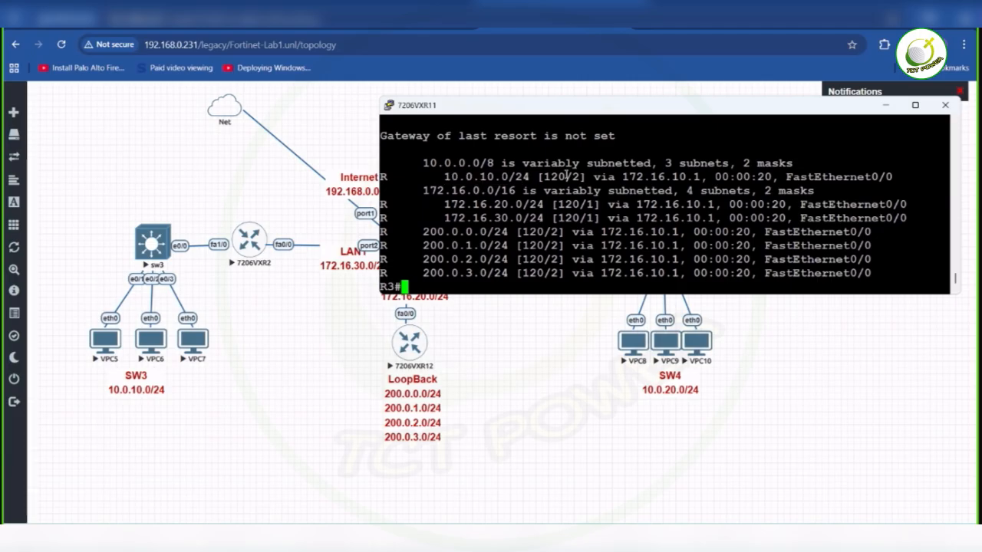
- Ping 10.0.10.1 from R3
type("ping 10.0.10.1")
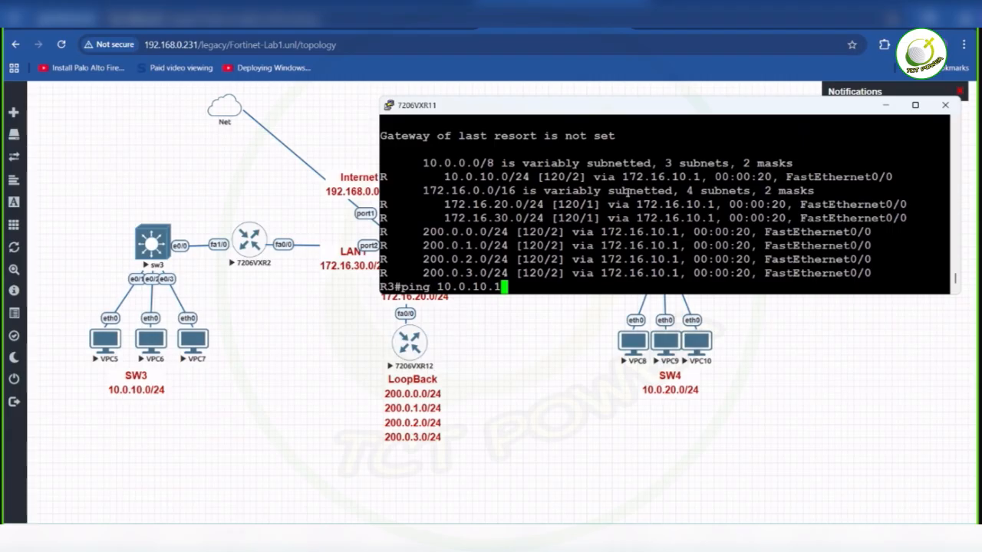
key("Return")
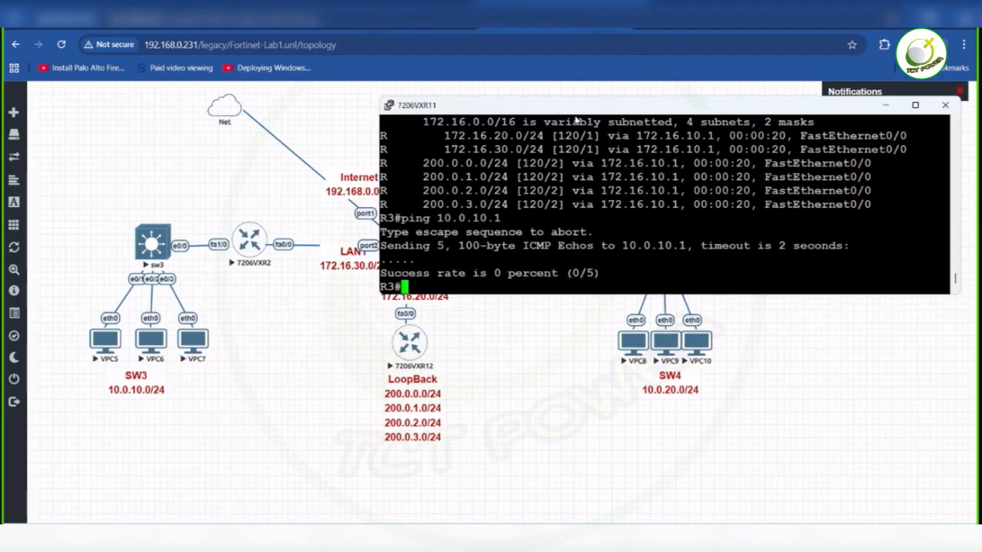
- Move the R3 console clear of the topology and inspect FortiGate's firewall policies for LAN1 to LAN2 and LAN2 to Internet
left_click_drag(576, 100, 702, 324)
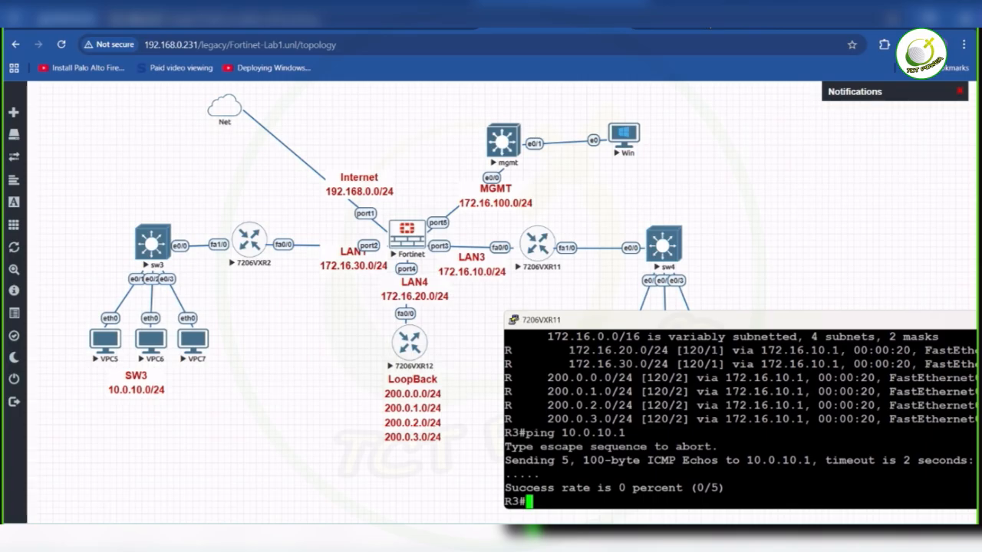
left_click(680, 25)
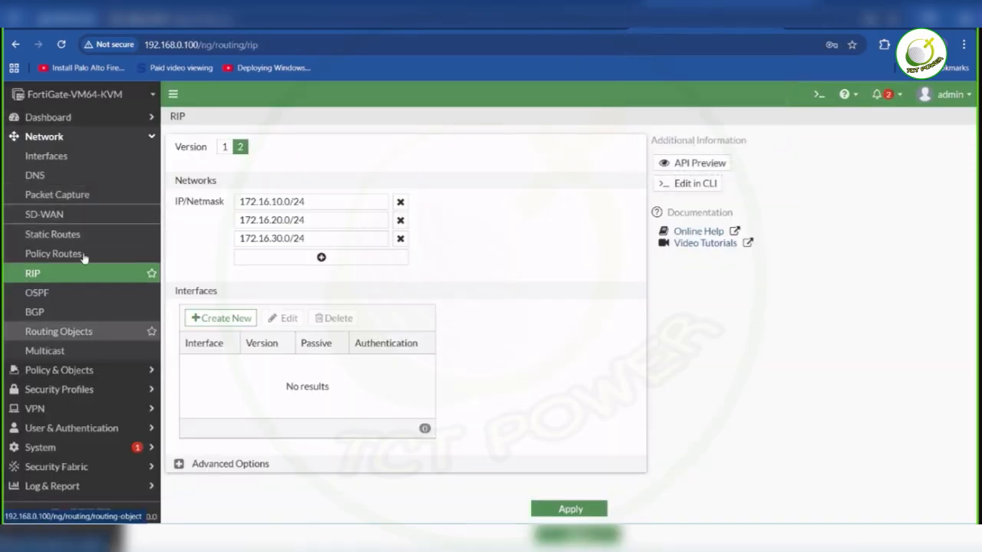
left_click(80, 370)
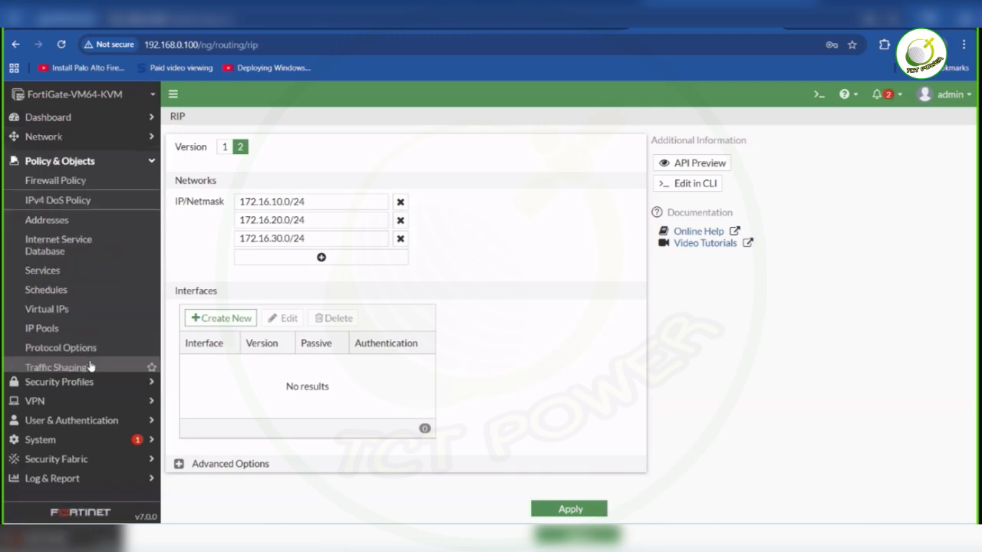
left_click(73, 184)
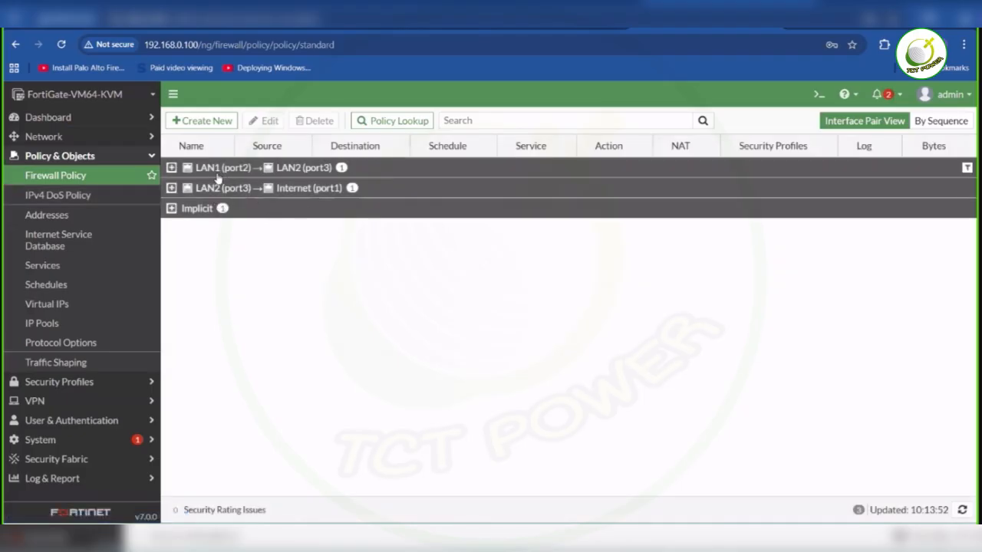
left_click(218, 171)
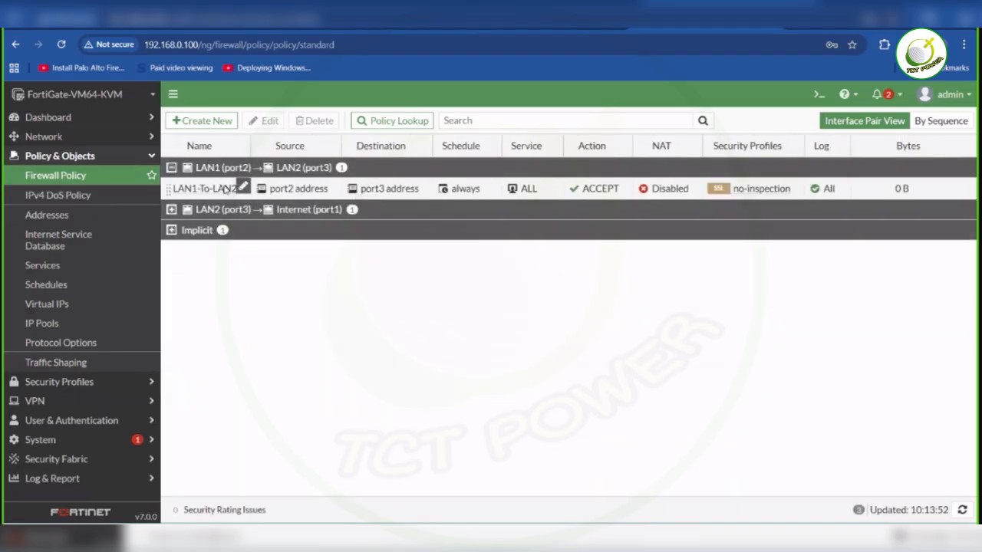
left_click(242, 188)
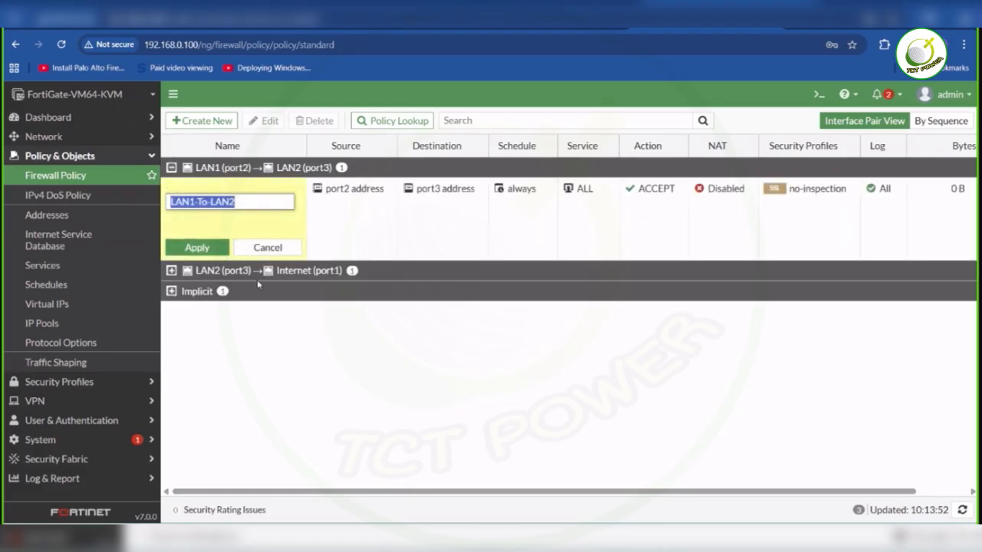
left_click(220, 277)
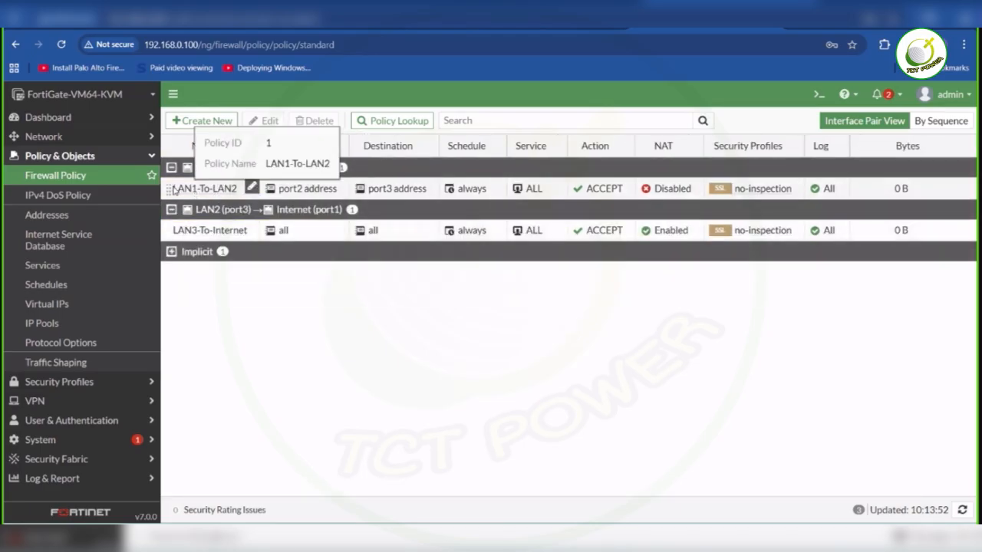
- Open the LAN1-To-LAN2 policy for editing, remove port2 address from its source and add it back
double_click(171, 190)
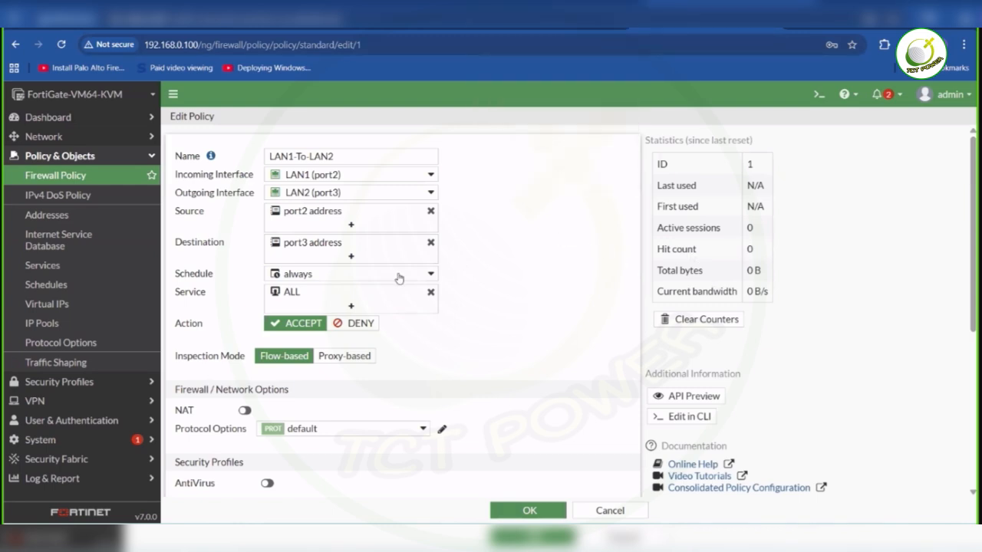
mouse_move(397, 276)
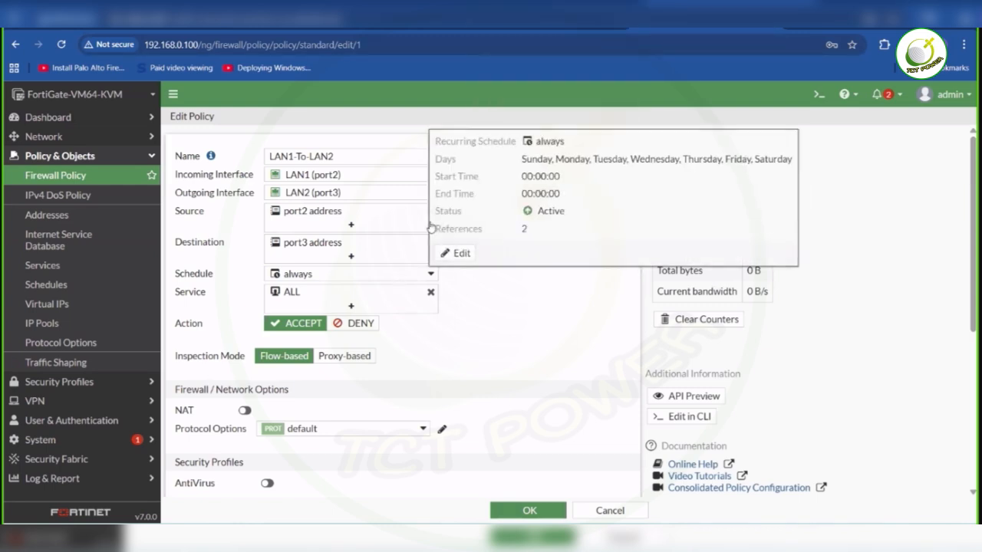
left_click(347, 226)
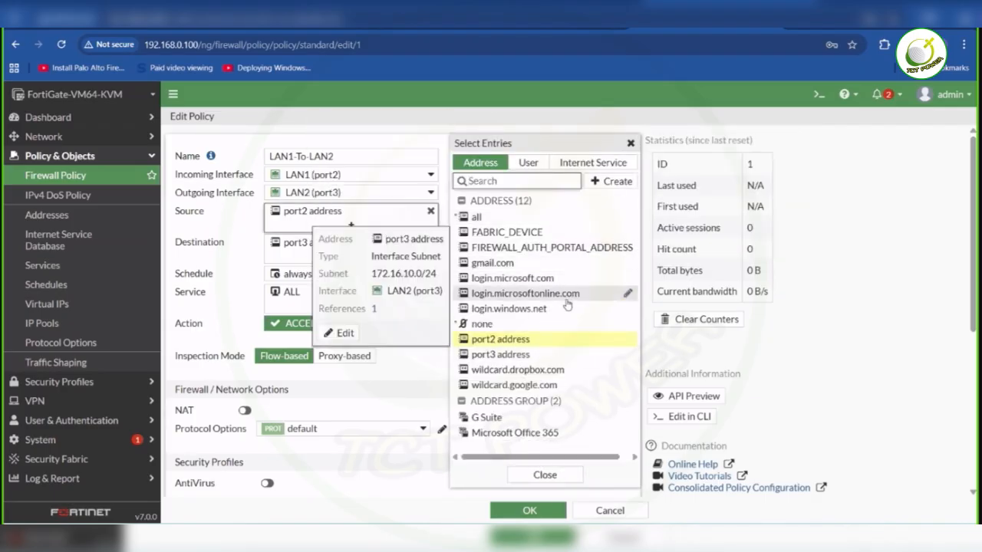
left_click(515, 343)
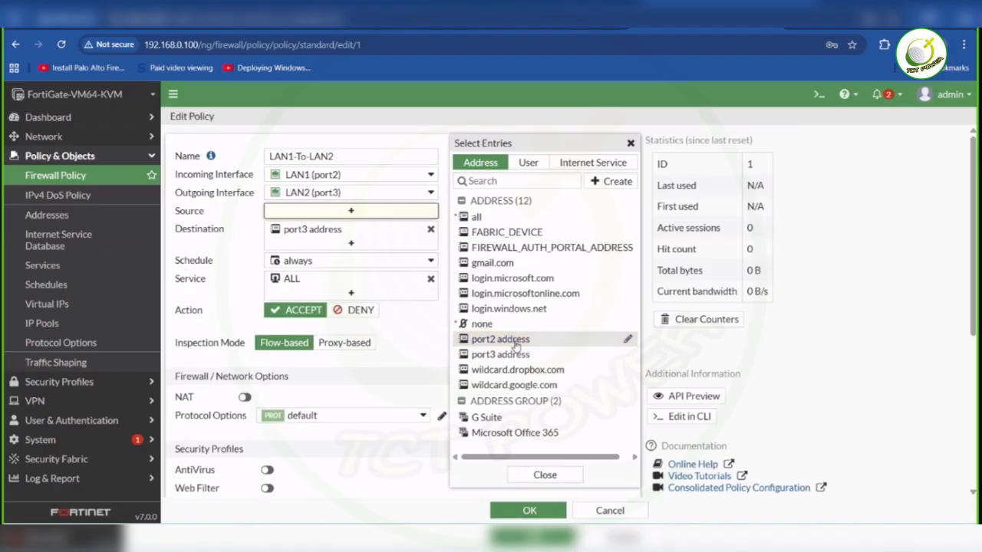
left_click(437, 118)
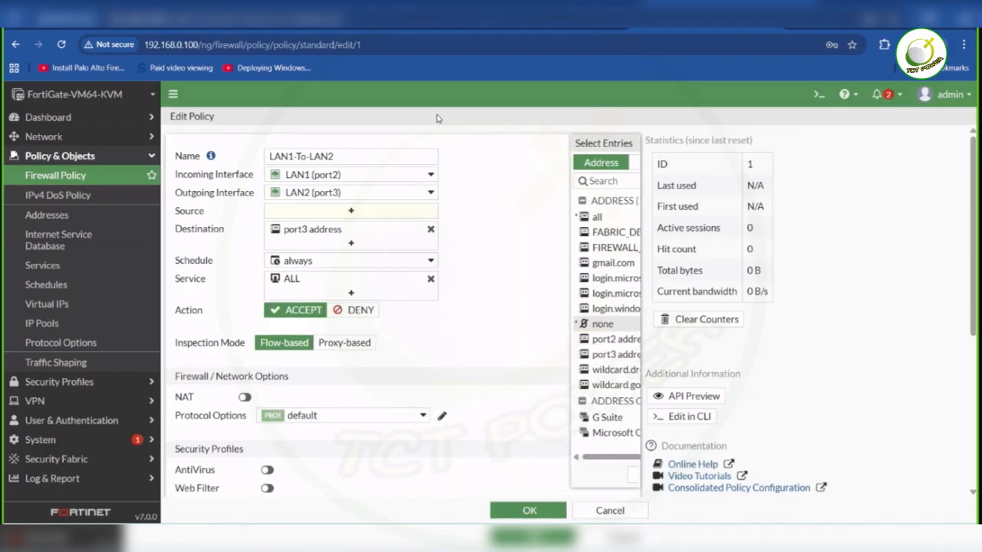
left_click(375, 217)
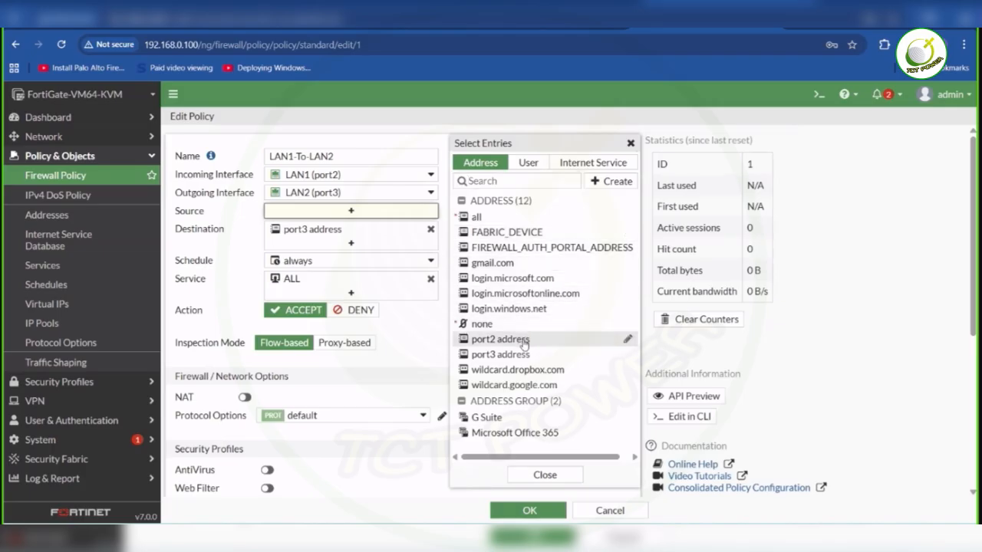
left_click(525, 343)
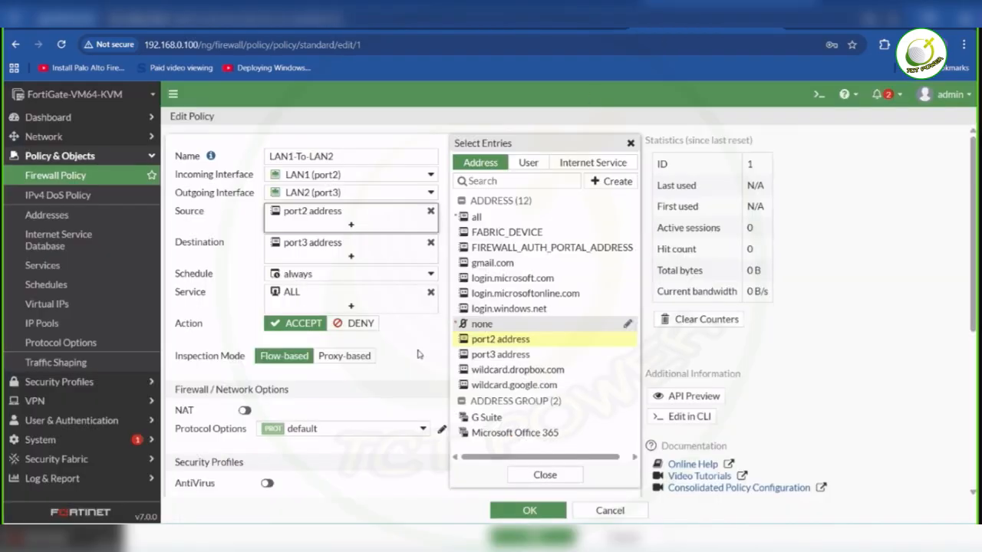
left_click(418, 359)
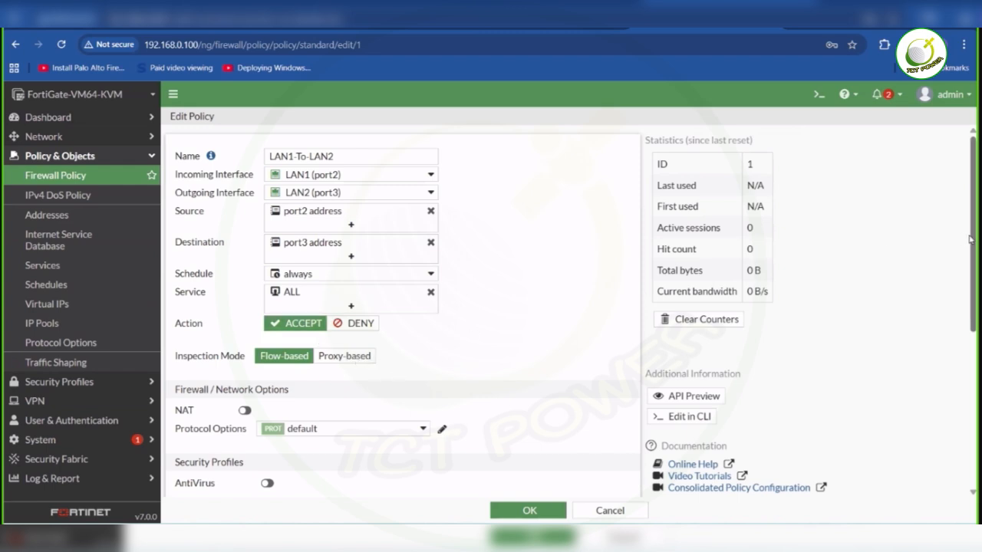
- Review the remaining LAN1-To-LAN2 policy settings, leave the policy editor and return to the lab topology
scroll(971, 240, "down", 1)
scroll(971, 240, "down", 4)
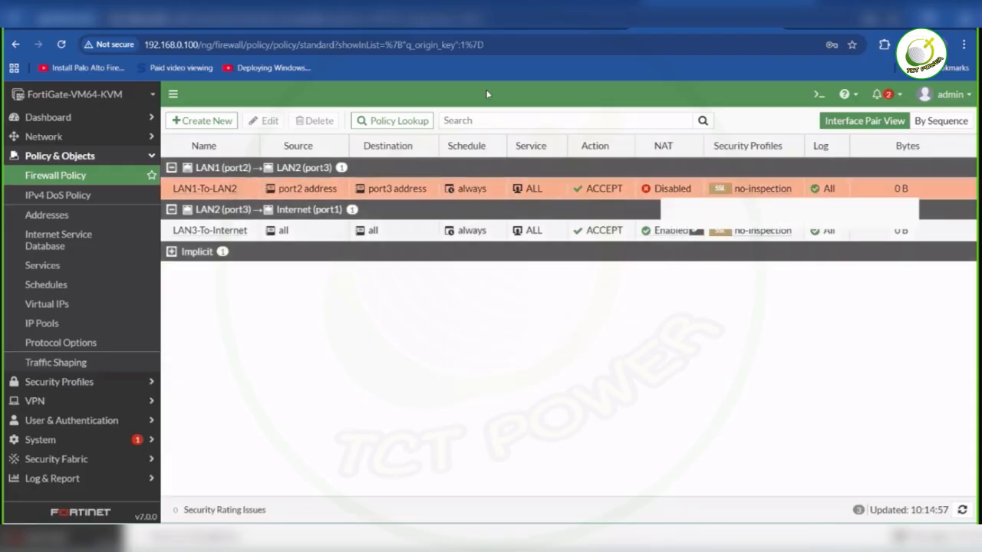
left_click(564, 11)
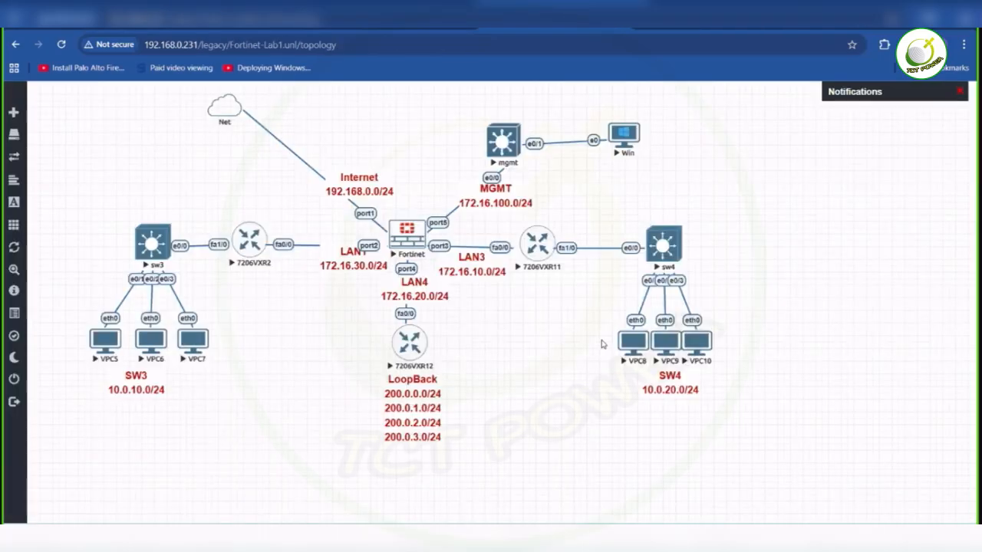
mouse_move(588, 539)
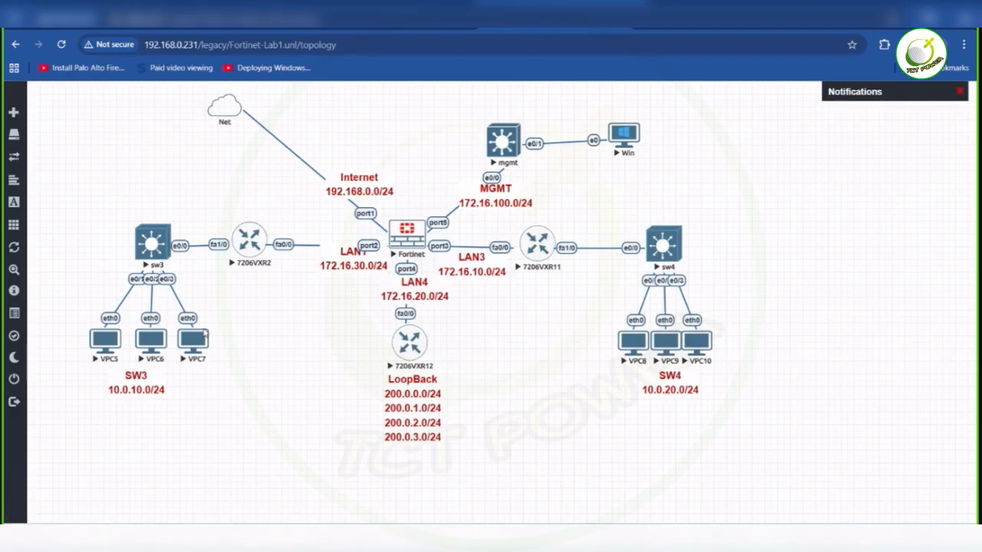
left_click(106, 339)
left_click(474, 151)
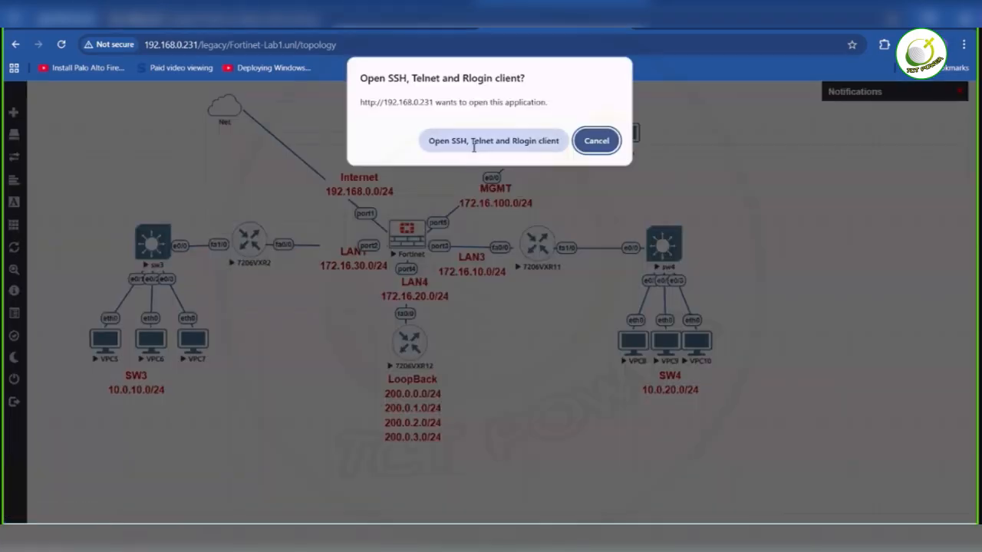
key("Return")
key("Return")
key("Return")
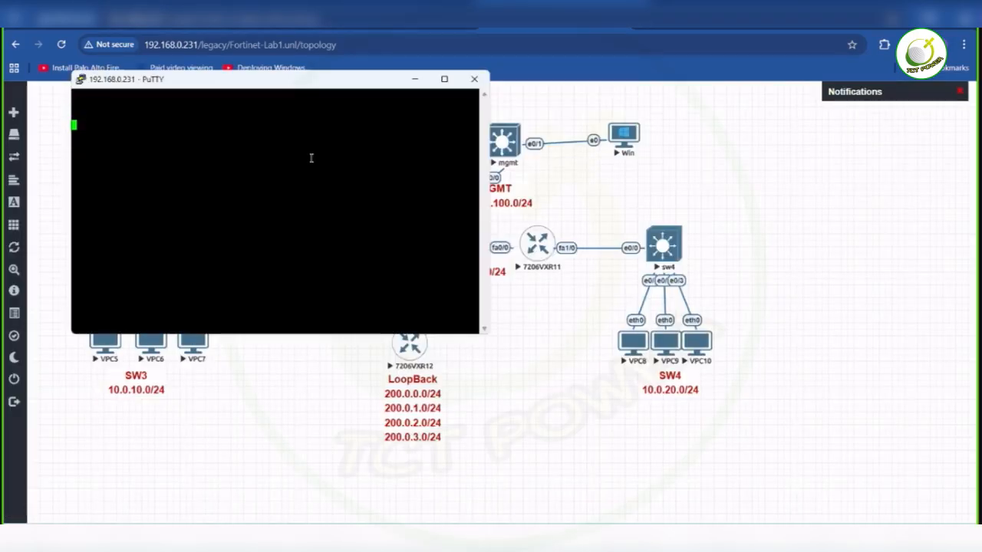
key("Return")
key("Return")
key("Return")
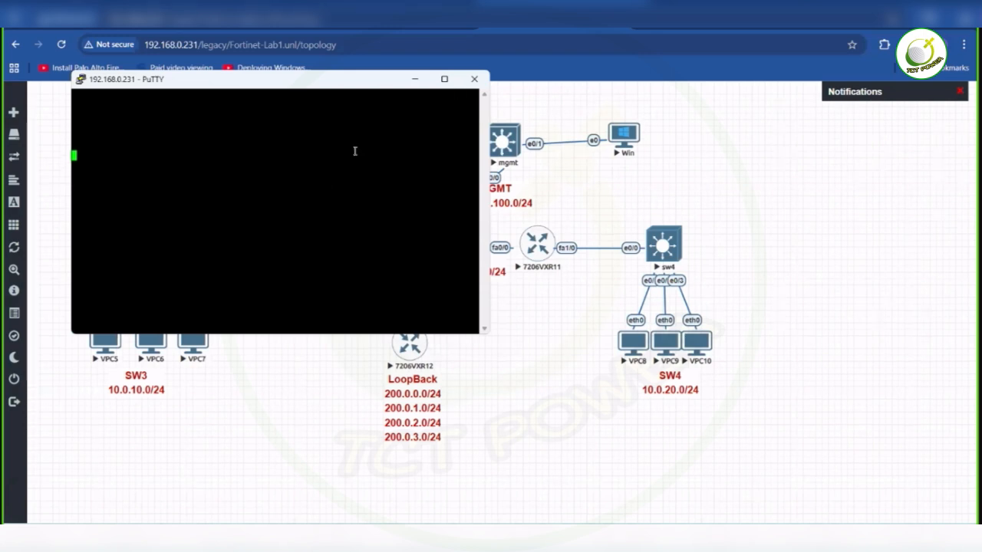
left_click(474, 79)
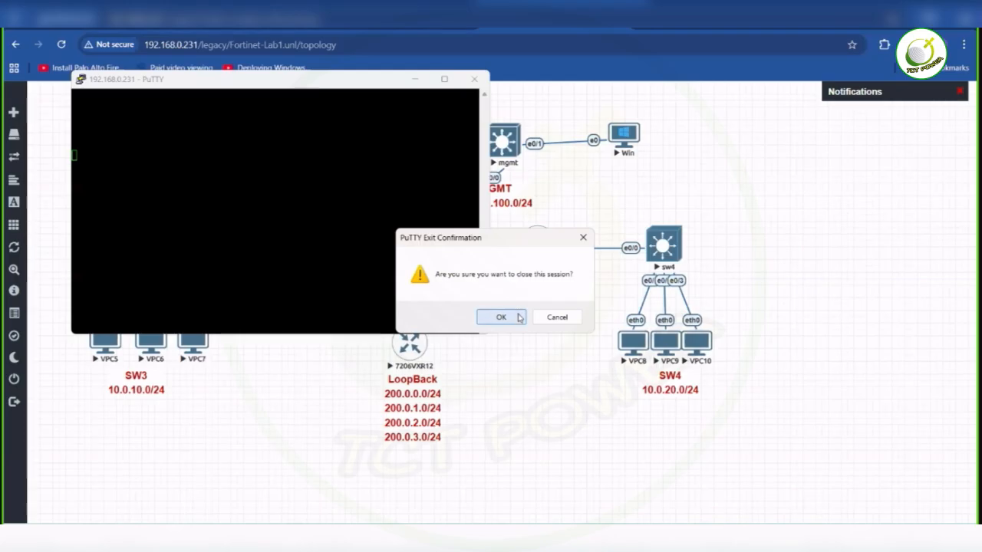
left_click(502, 318)
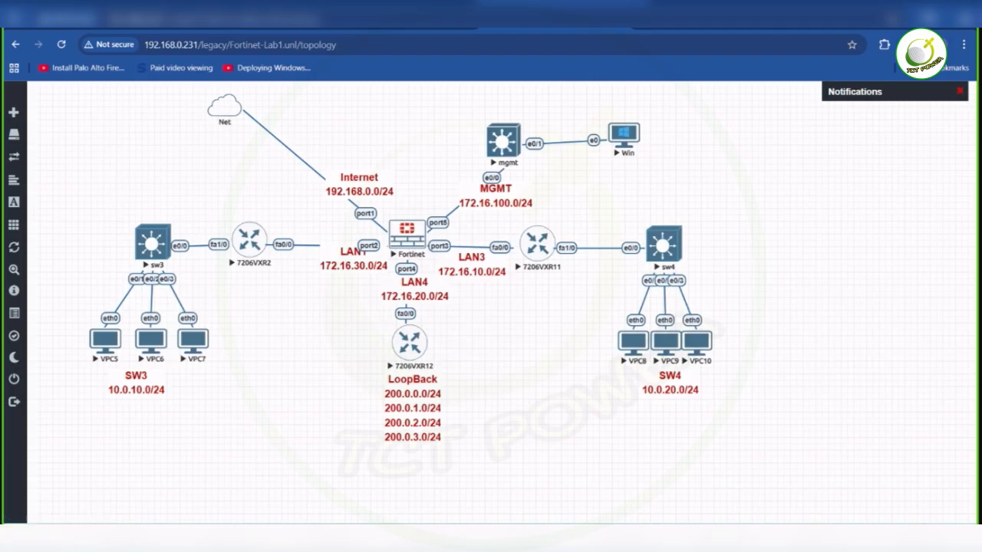
- Switch to the R1 console and create access list 10 permitting 10.0.10.0 with wildcard mask 0.0.0.255
mouse_move(659, 539)
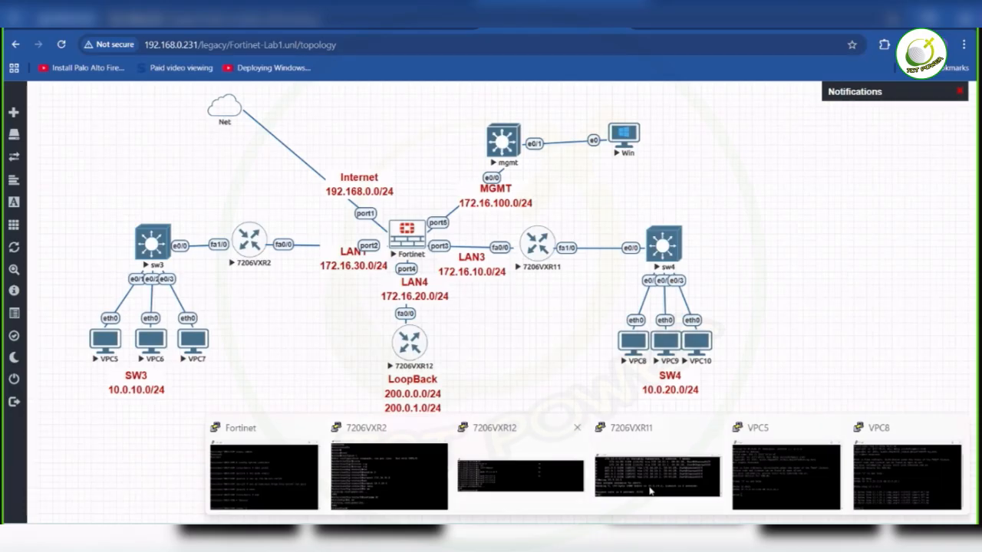
left_click(651, 491)
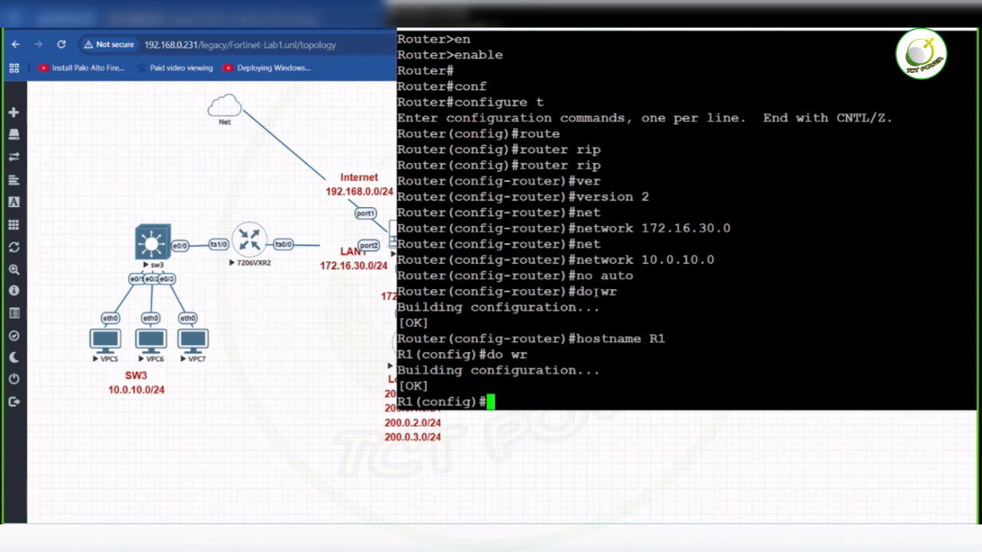
type("acc")
key("Tab")
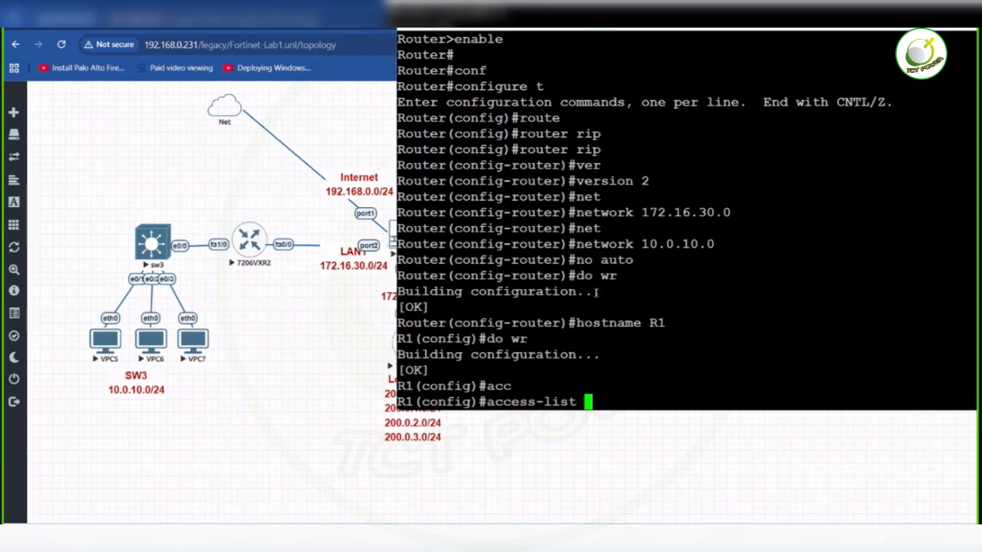
type("10 per")
key("Tab")
type("10.0.10.0")
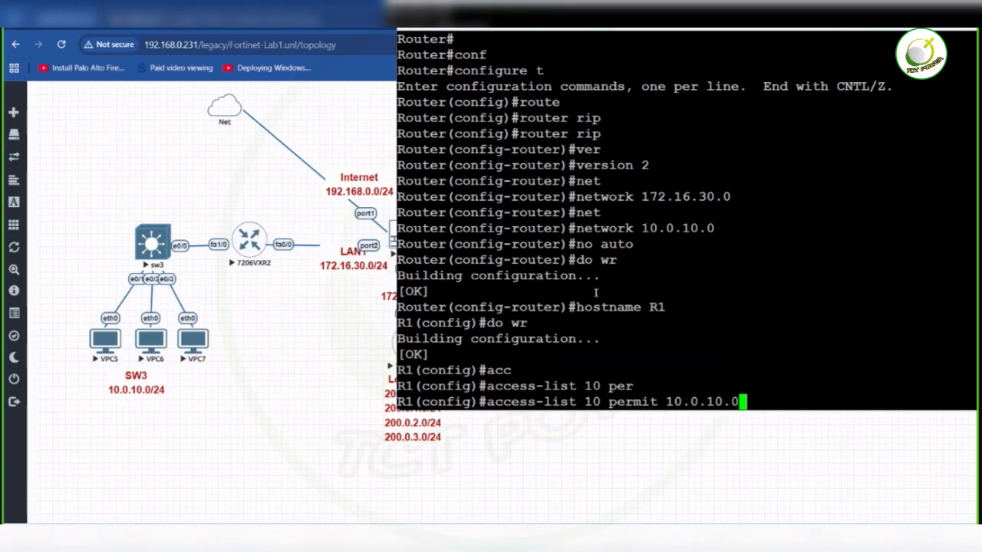
type(" 0.0.0")
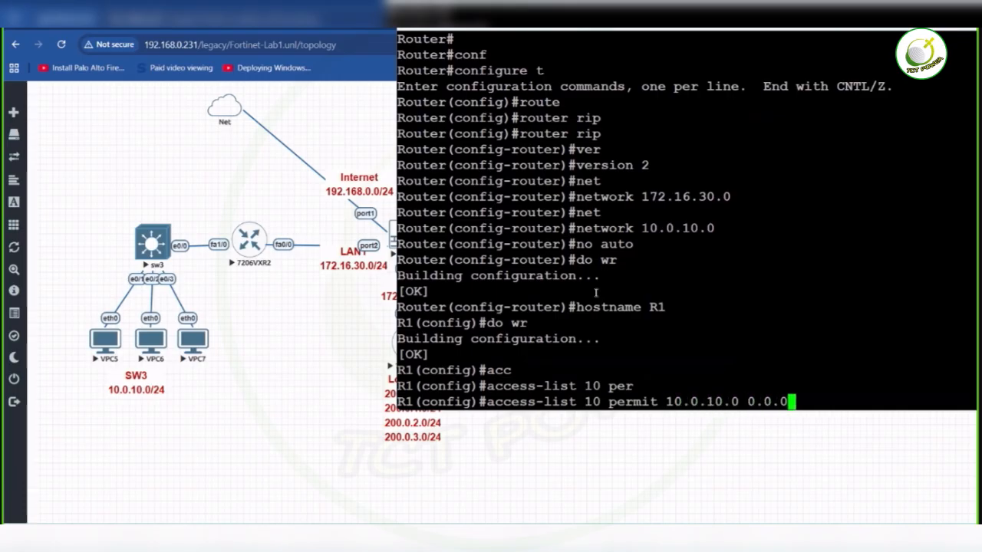
type(".255")
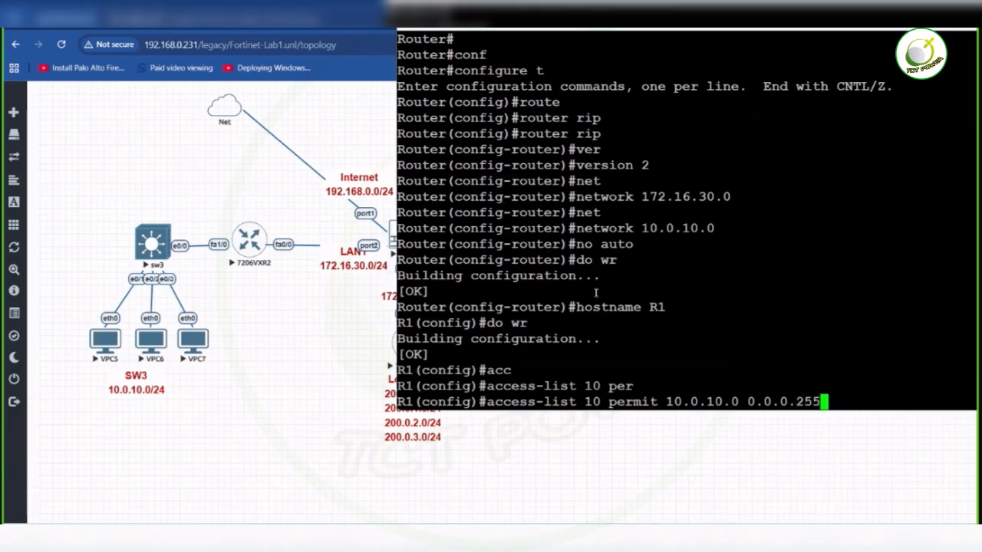
key("Return")
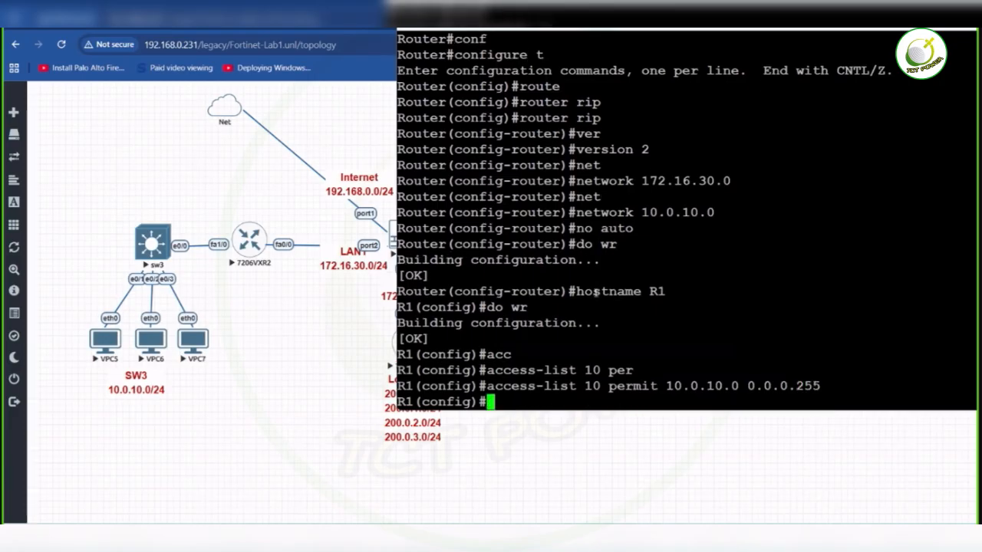
- Begin R1's NAT rule as ip nat inside source list 10 and query the options that can follow it
type("ip na")
key("BackSpace")
key("BackSpace")
key("BackSpace")
type("nat")
key("Tab")
type("ins")
key("Tab")
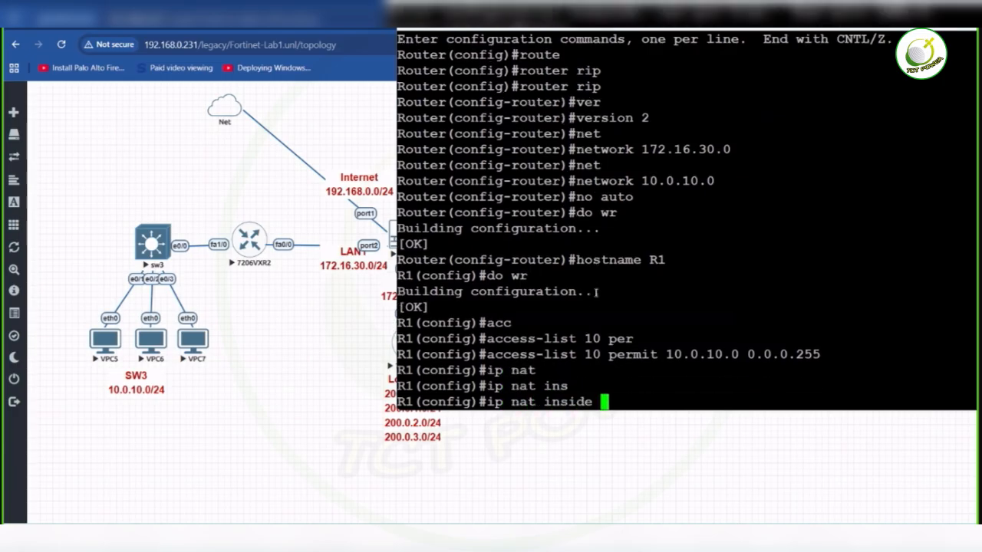
type("sour")
key("Tab")
type("li")
key("Tab")
type("1")
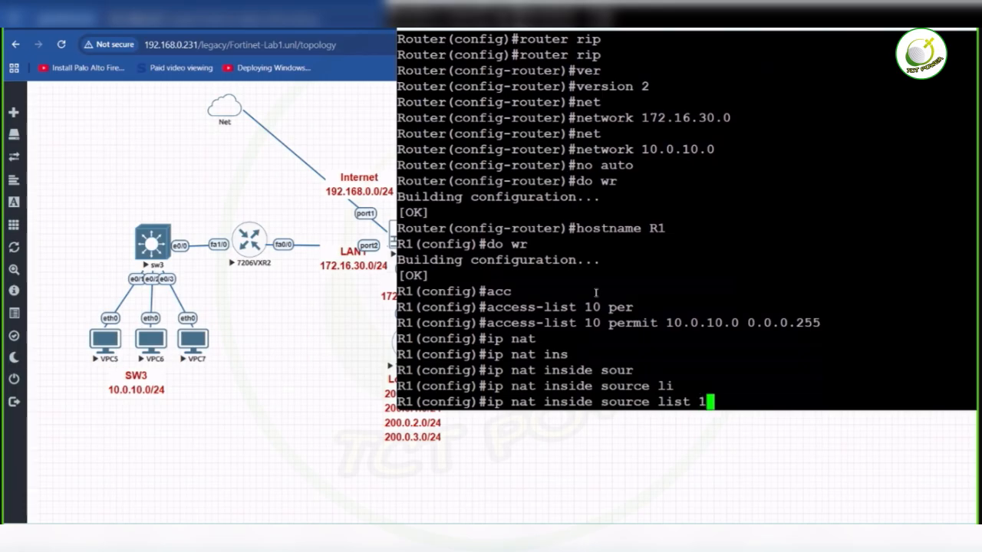
type("0")
key("Tab")
type("?")
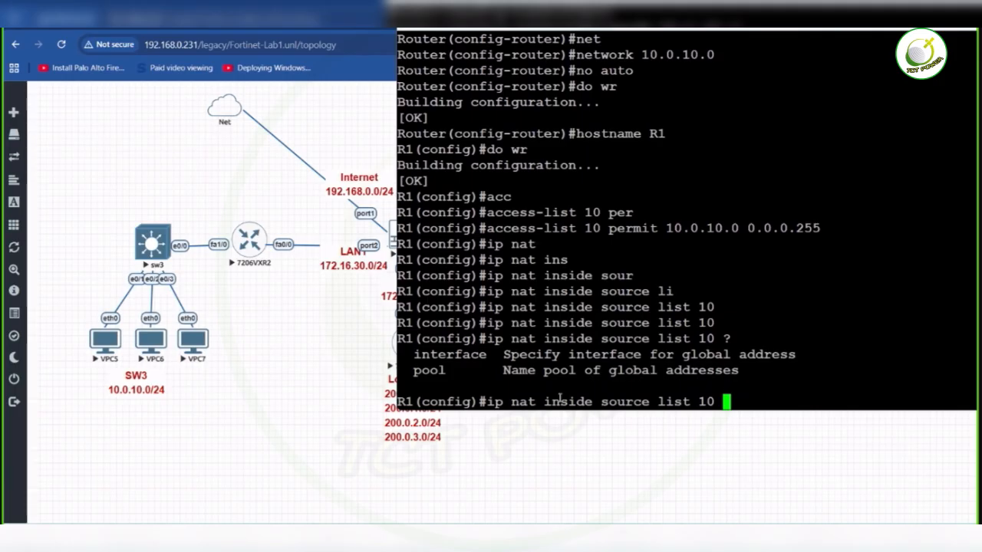
- Complete R1's NAT rule for source list 10 with interface fastEthernet 0/0, querying the available options first
key("Tab")
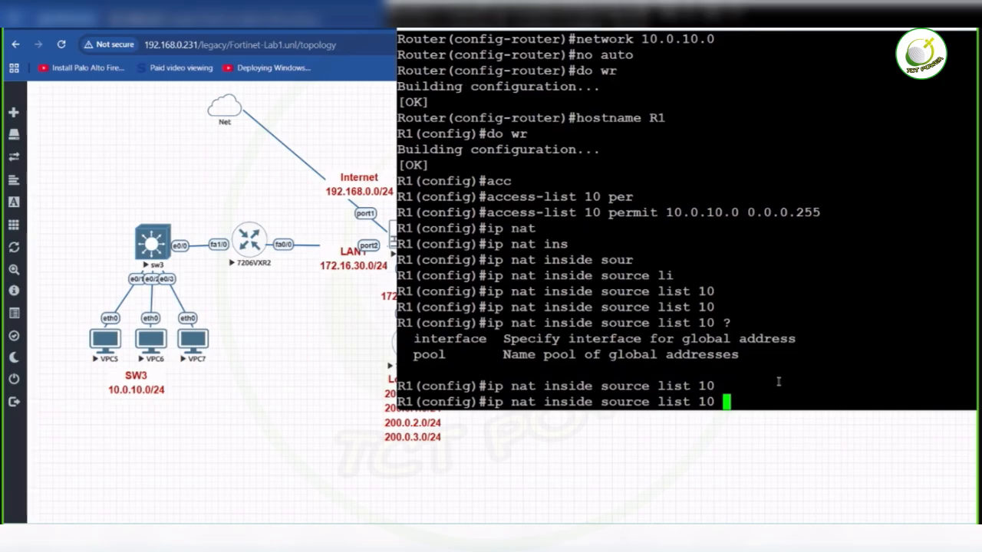
type("?")
type("int")
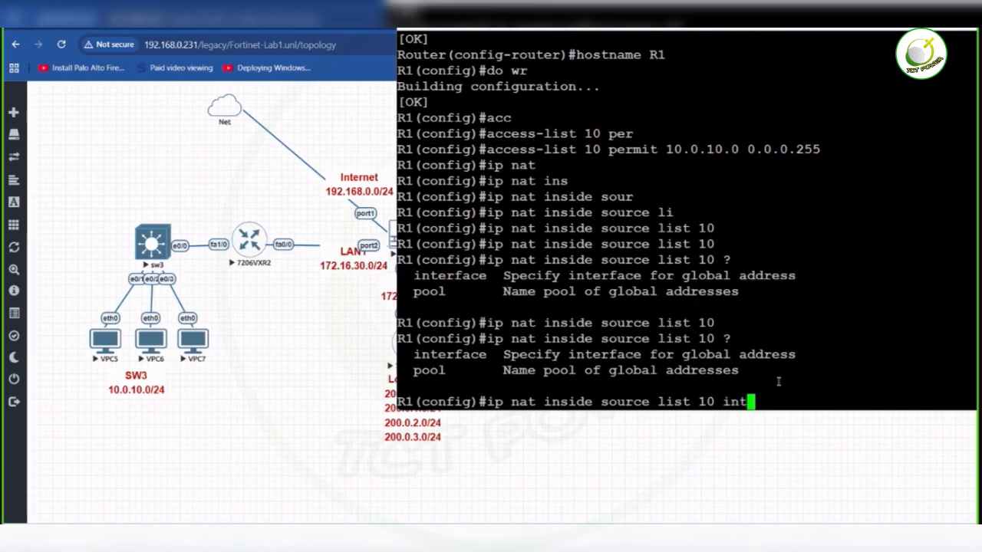
key("Tab")
type("f")
key("Tab")
type("0/0")
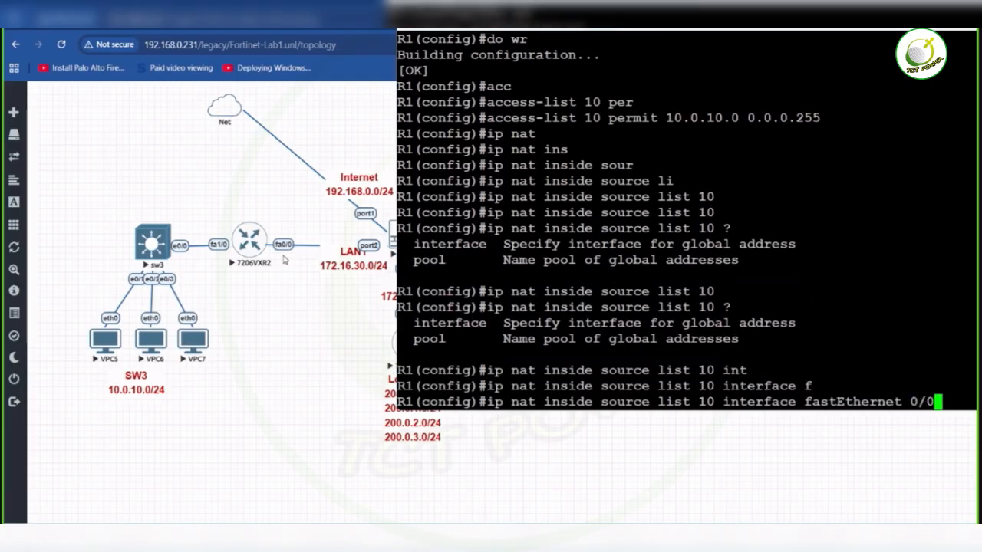
key("Return")
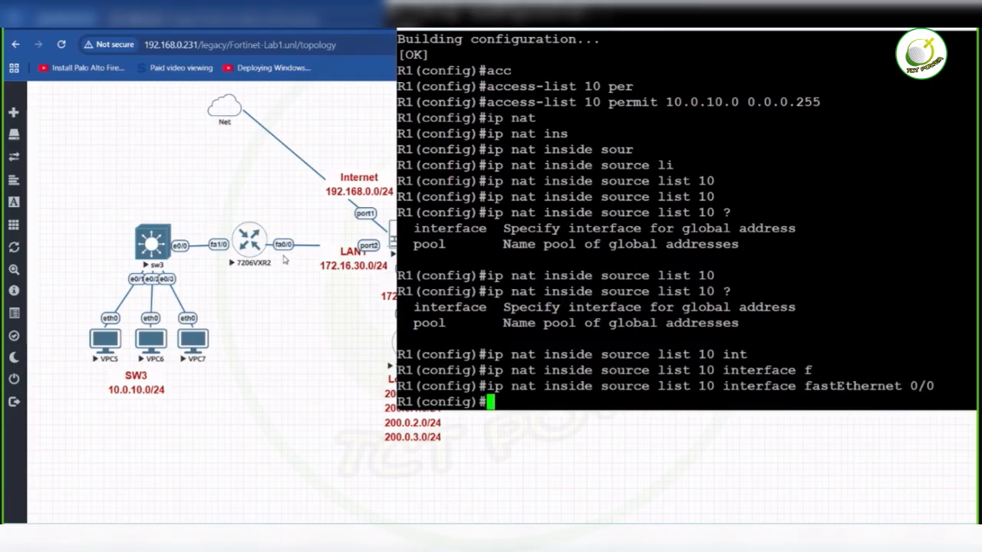
- Enter interface f0/0 on R1 and mark it as NAT outside
type("int f0/0")
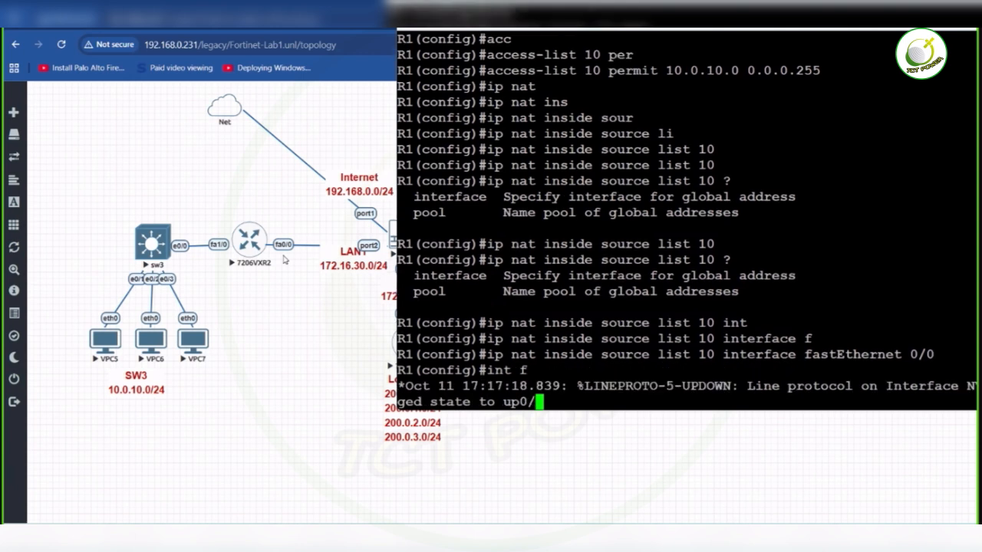
key("Return")
key("Return")
type("ip nat")
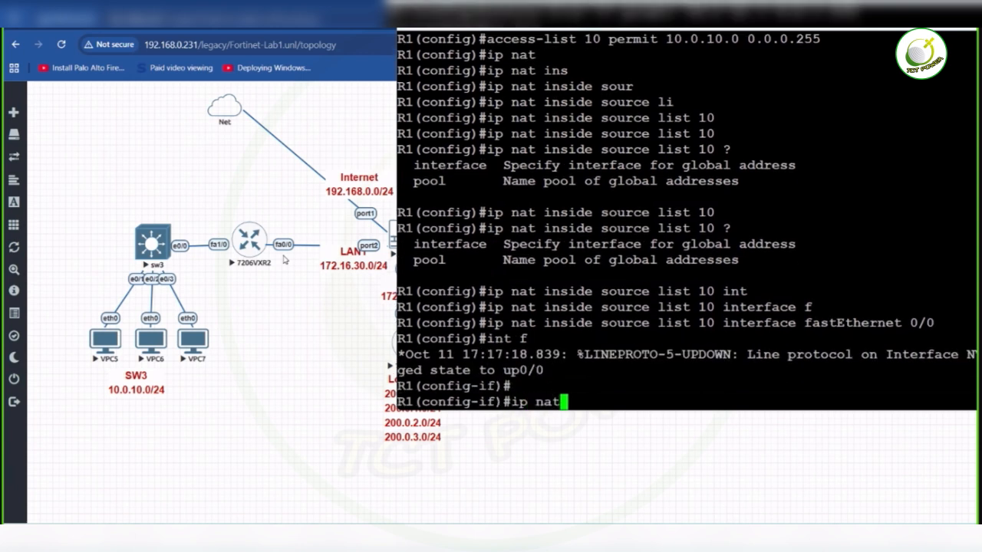
type(" out")
key("Return")
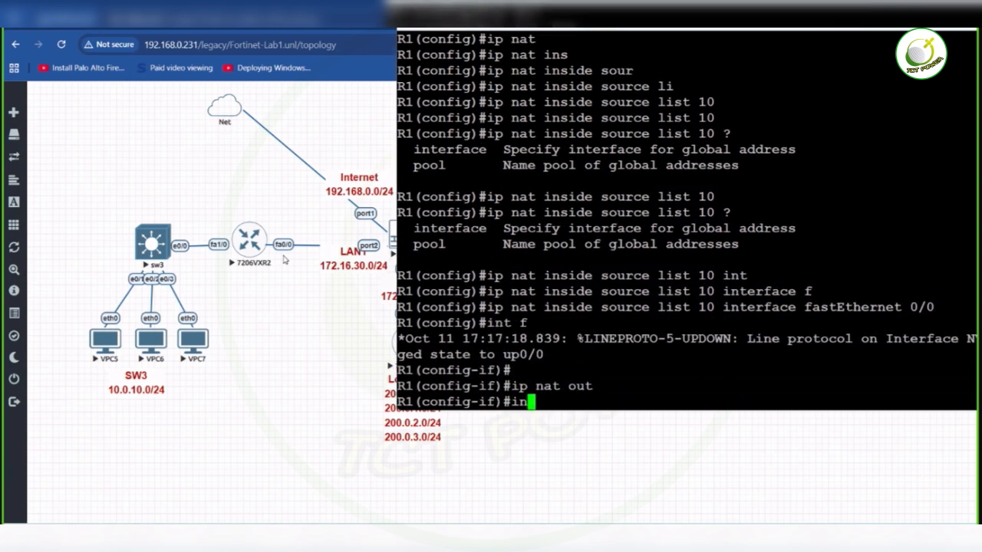
- Mark R1's interface f1/0 as NAT inside and save the running configuration
type("int f")
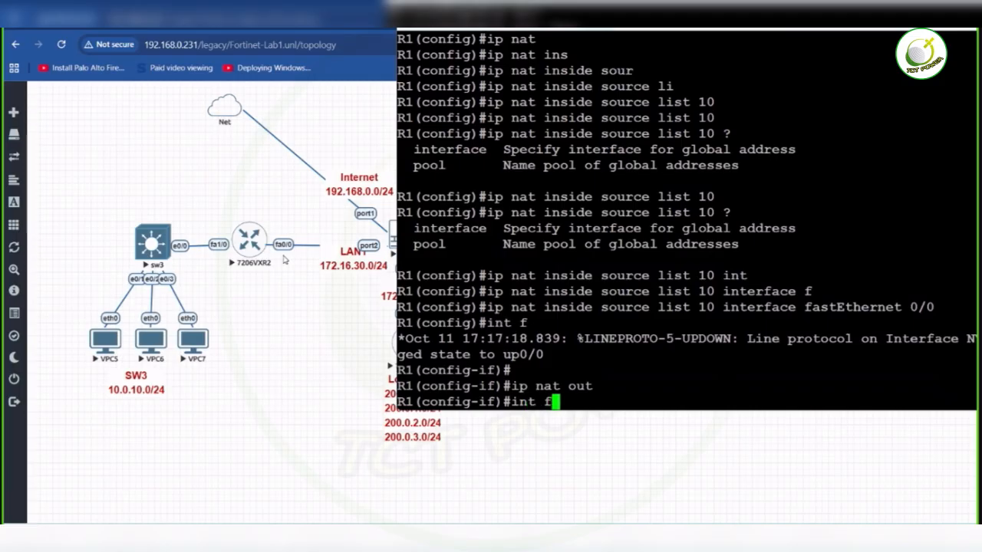
type("1/0")
key("Return")
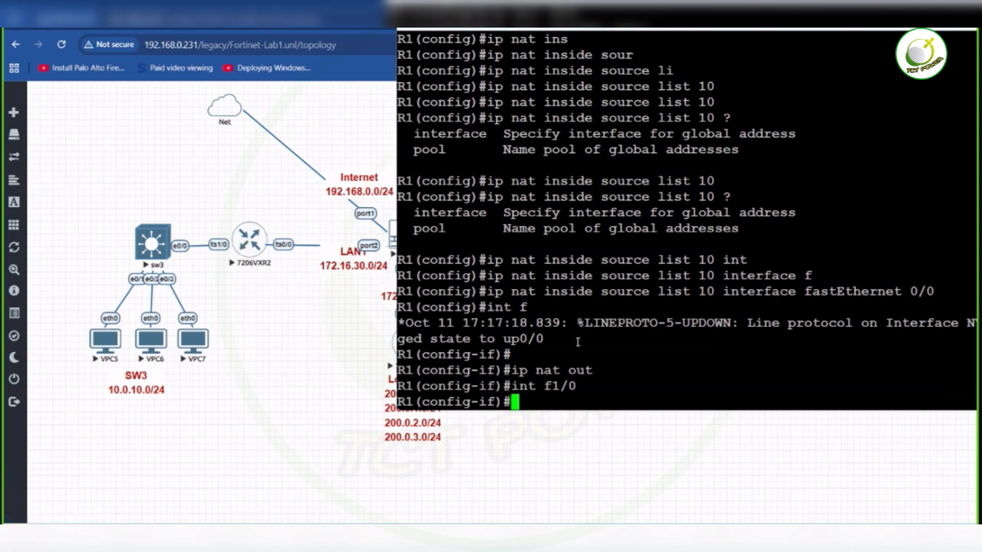
type("ip nat in")
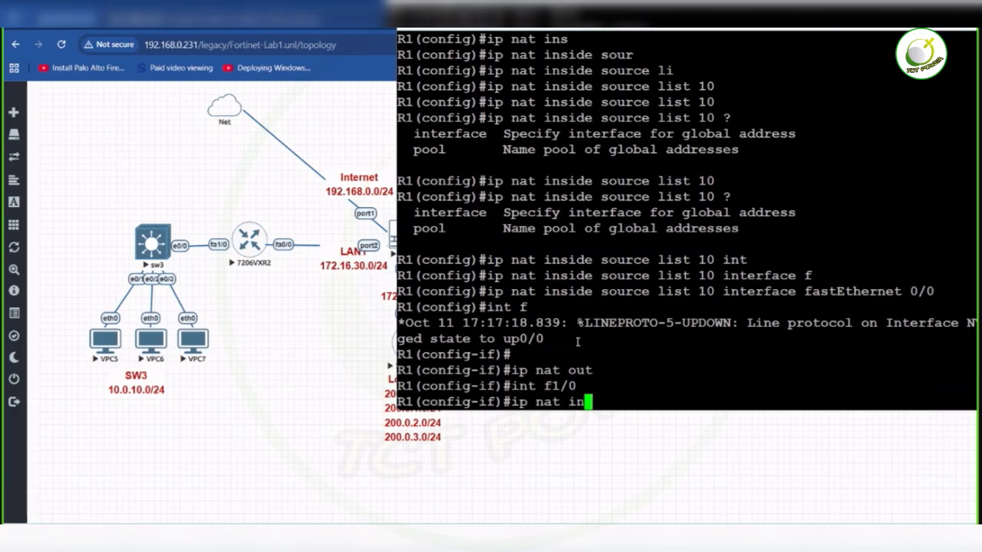
key("Return")
key("Return")
type("do wr")
key("Return")
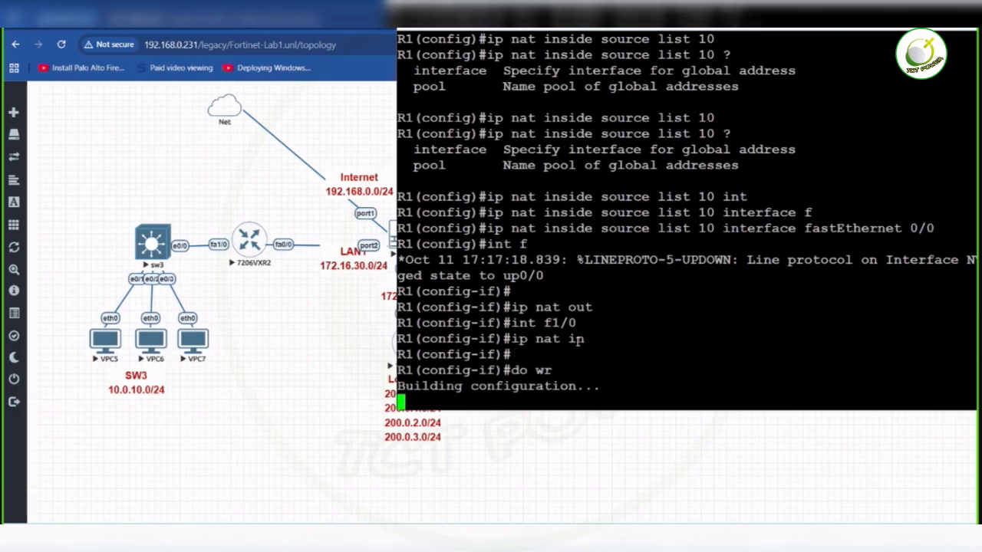
key("Return")
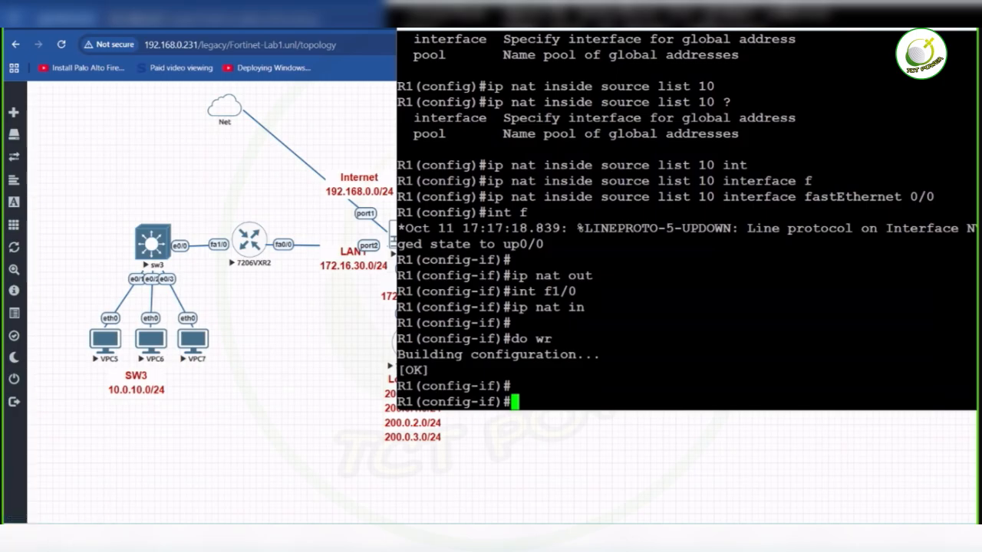
- Switch to the VPC5 console, move its window clear of the SW3 network and begin a ping command
mouse_move(587, 541)
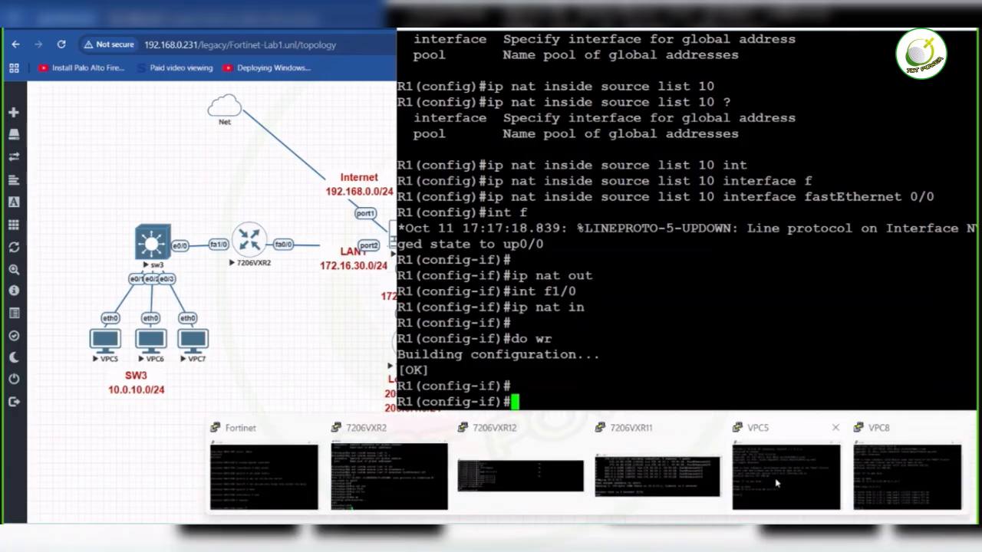
left_click(777, 485)
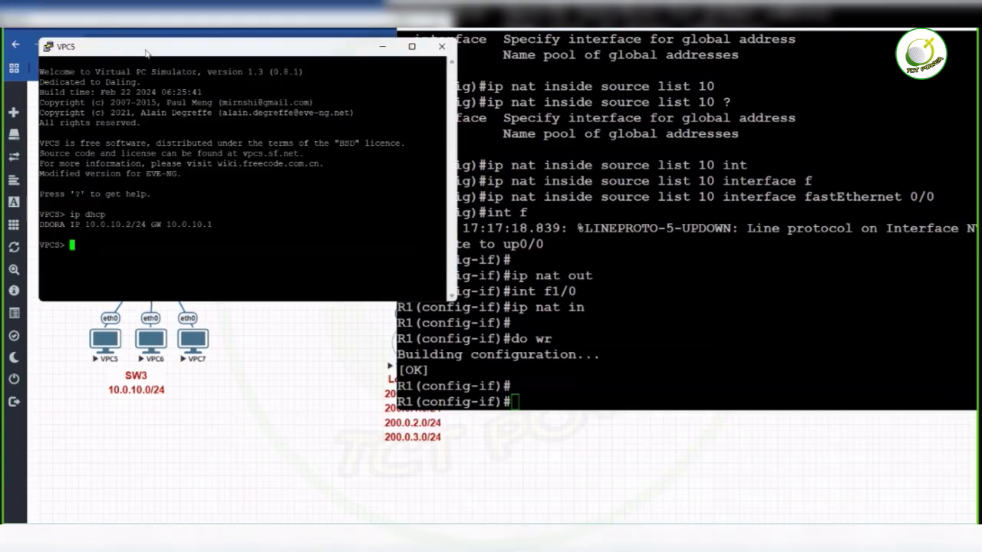
left_click_drag(147, 52, 532, 122)
type("ping 10.0.20.1")
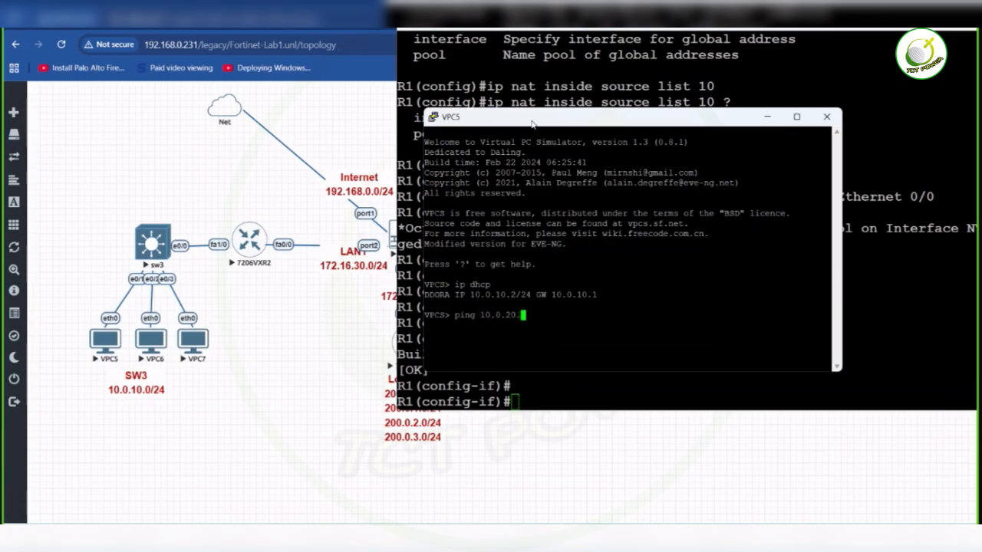
key("BackSpace")
key("BackSpace")
key("BackSpace")
key("BackSpace")
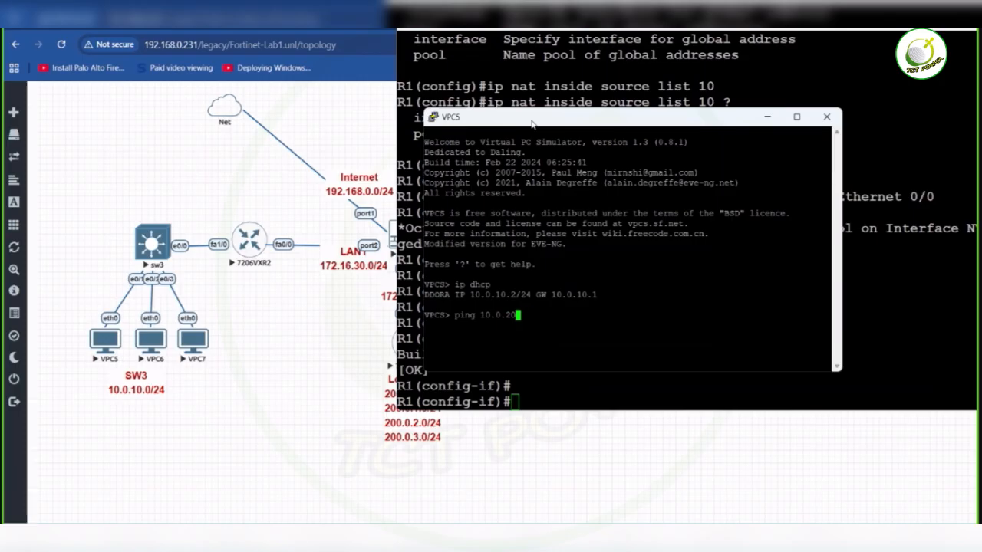
type(".")
key("BackSpace")
key("BackSpace")
key("BackSpace")
key("BackSpace")
key("BackSpace")
- Rearrange the R1 and VPC5 consoles to uncover the topology and ping 172.16.10.2 from VPC5
left_click(476, 30)
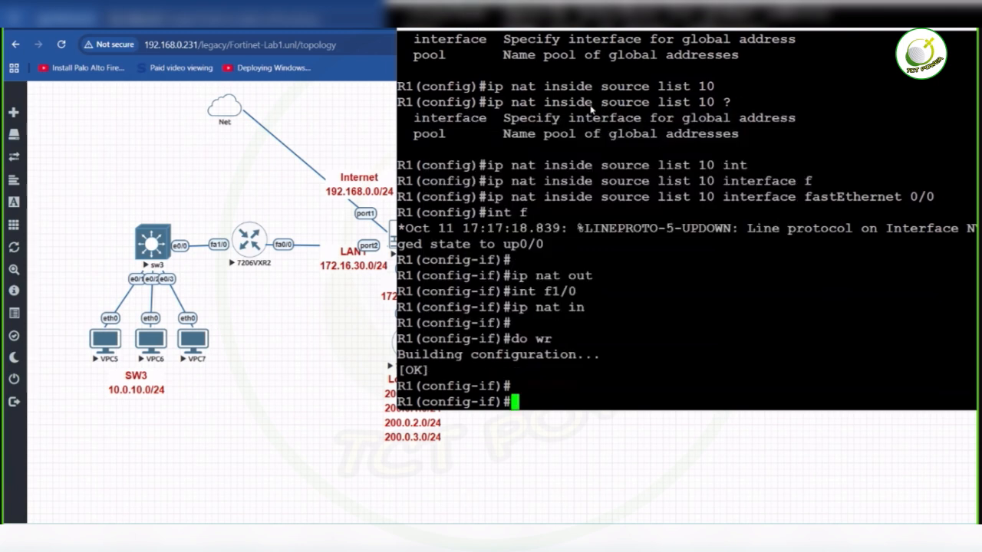
left_click_drag(561, 119, 739, 89)
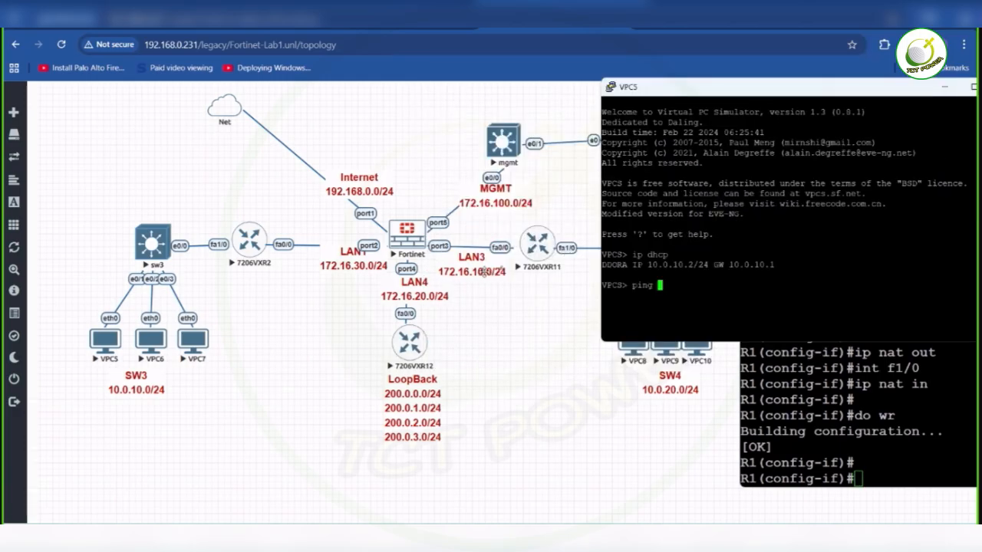
type("172.16.10.2")
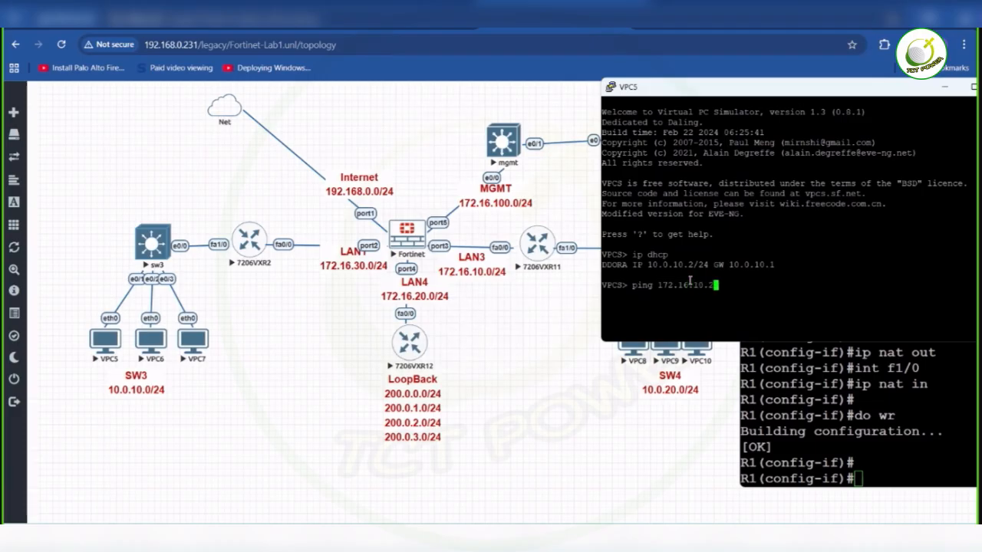
key("Return")
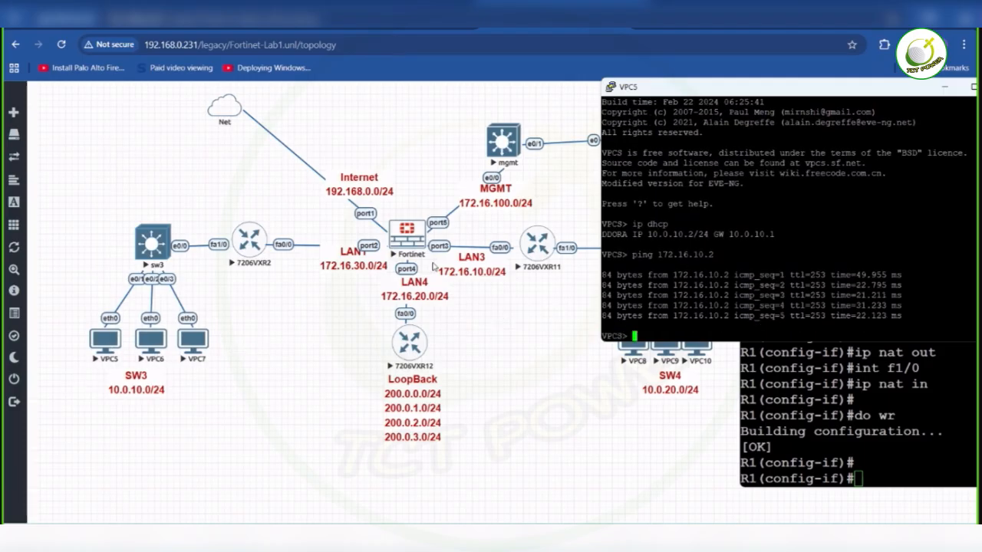
- Ping 10.0.20.1 from VPC5 to test reachability of the SW4 network
type("ping 10.0.20.1")
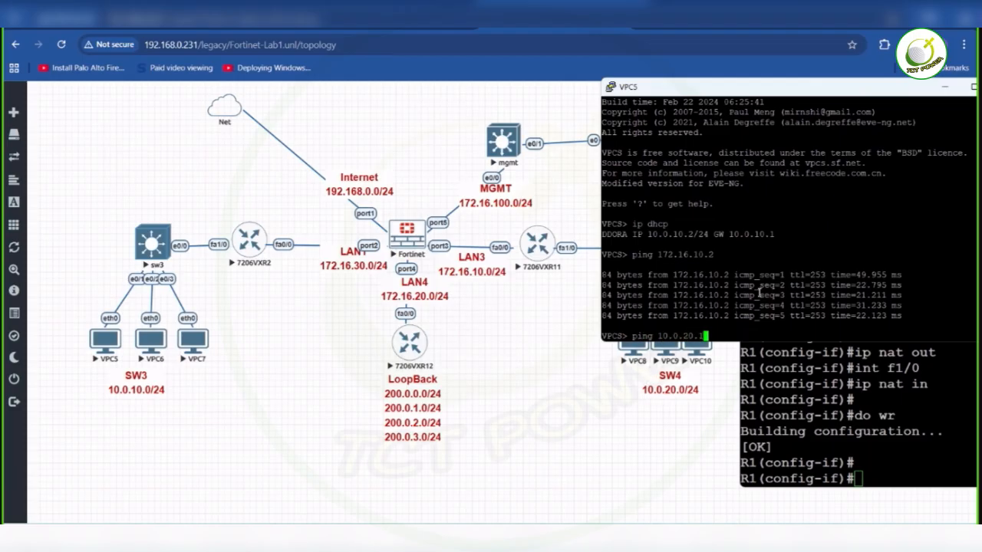
key("Return")
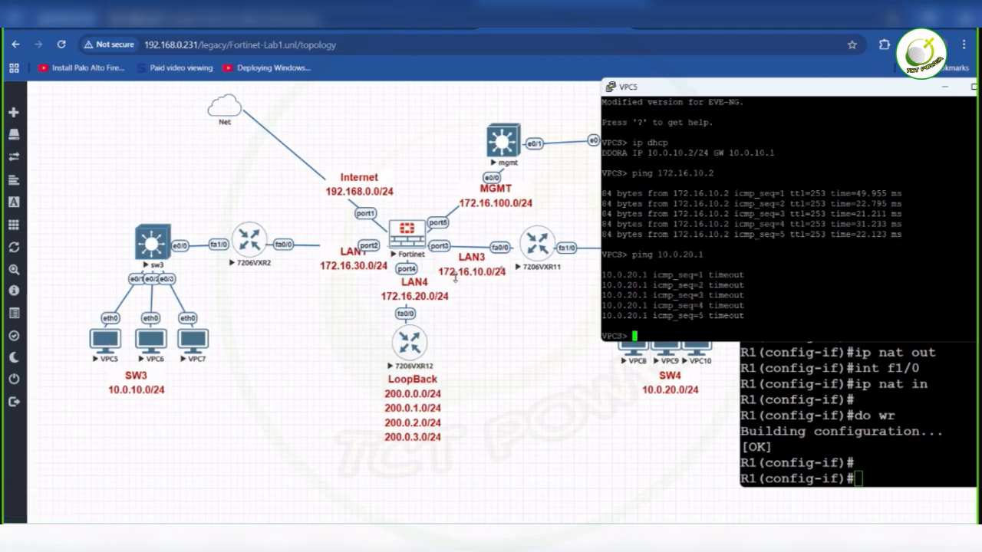
- Ping 172.16.20.2 from VPC5 to test reachability of the LAN4 router
type("ping 172.16.20.1")
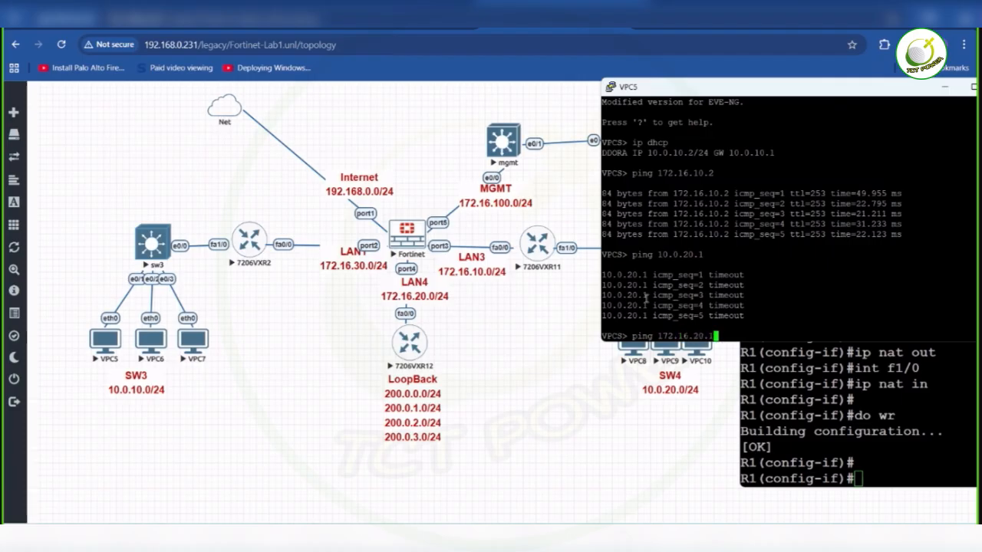
key("BackSpace")
type("2")
key("Return")
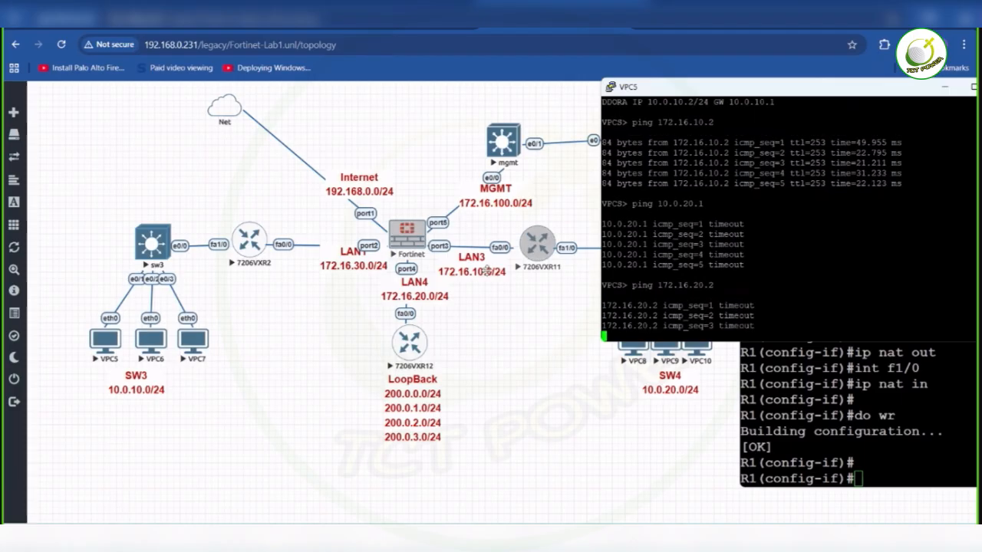
- Switch to the FortiGate web interface and examine the addresses of its network interfaces
left_click(467, 344)
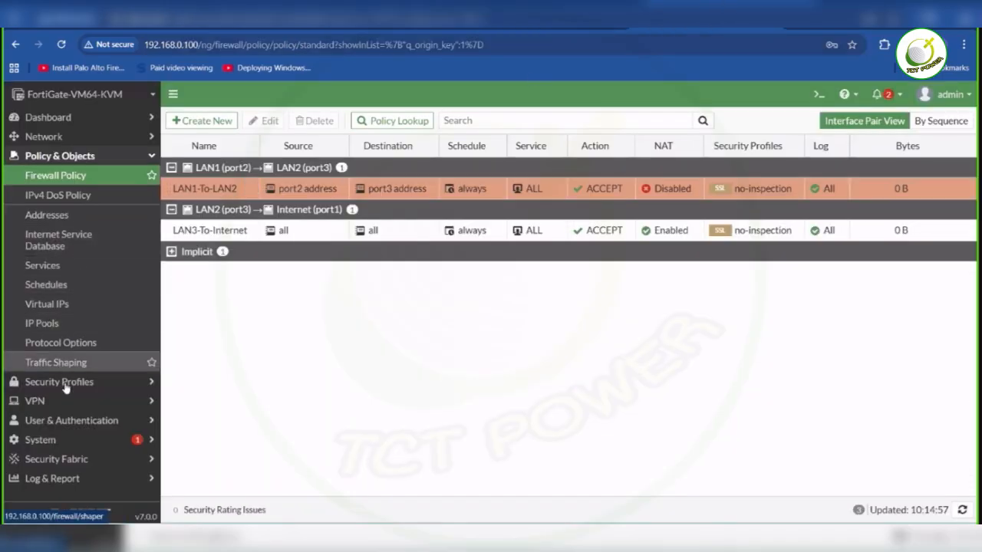
left_click(52, 144)
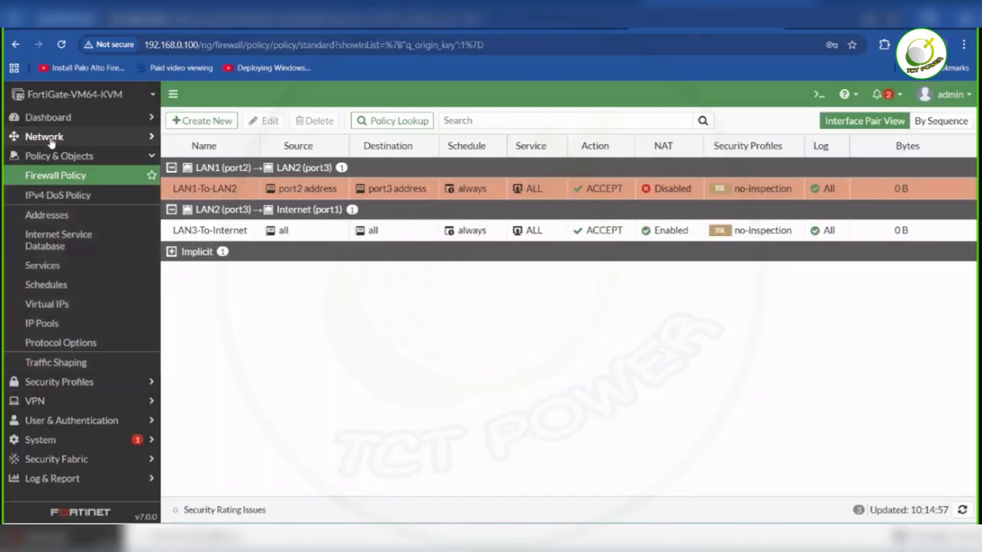
left_click(47, 157)
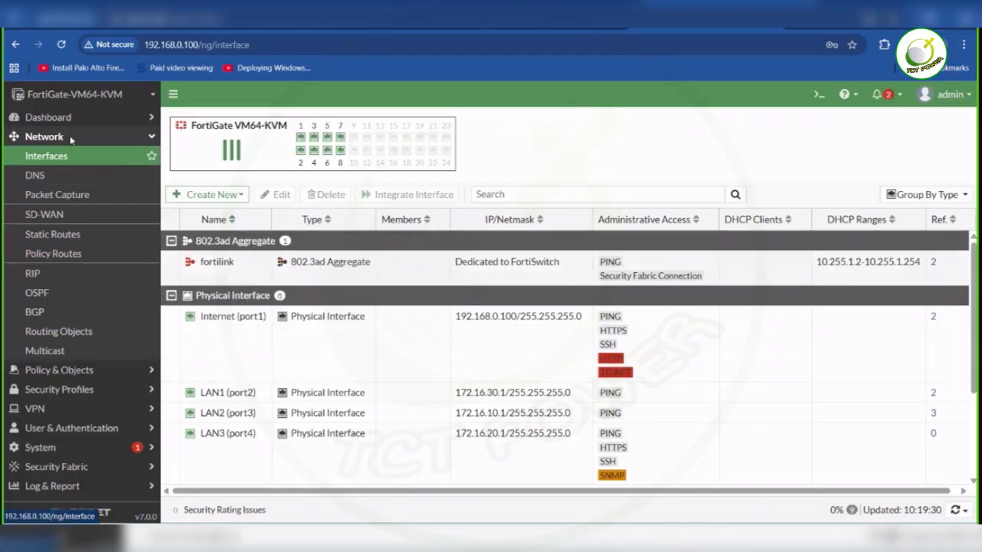
- Open the LAN1-To-LAN2 firewall policy for editing and replace its source port2 address with all
left_click(73, 370)
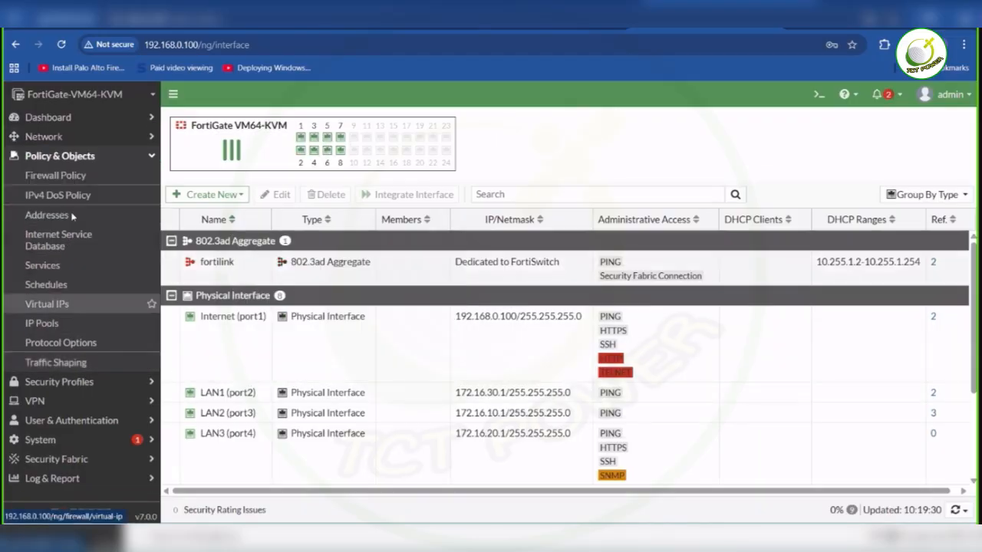
left_click(55, 177)
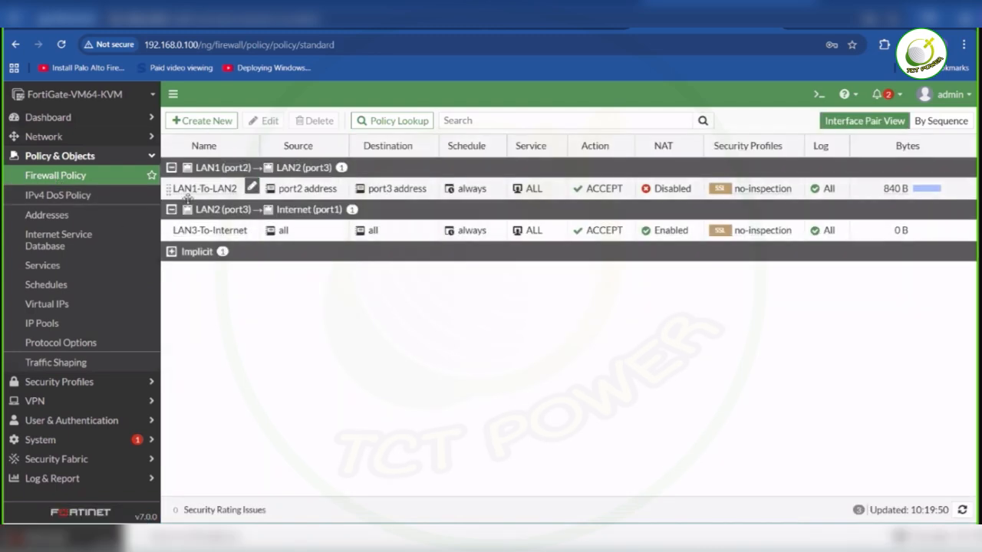
double_click(164, 189)
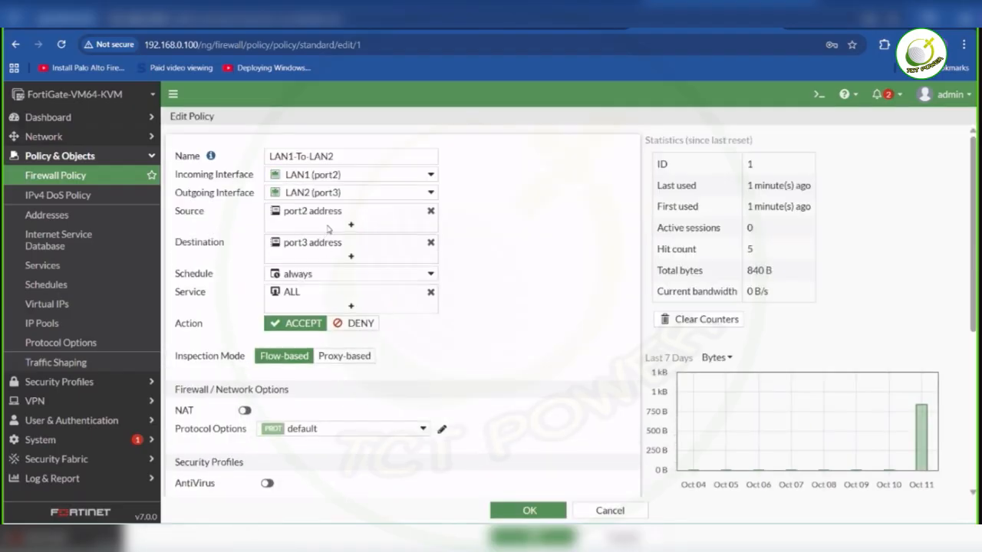
mouse_move(338, 258)
left_click(430, 211)
left_click(380, 218)
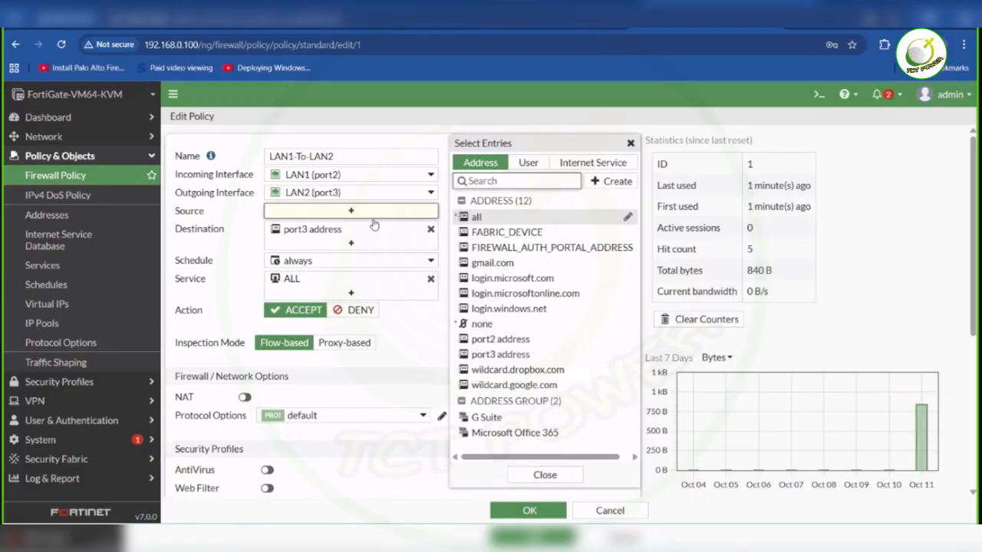
left_click(477, 218)
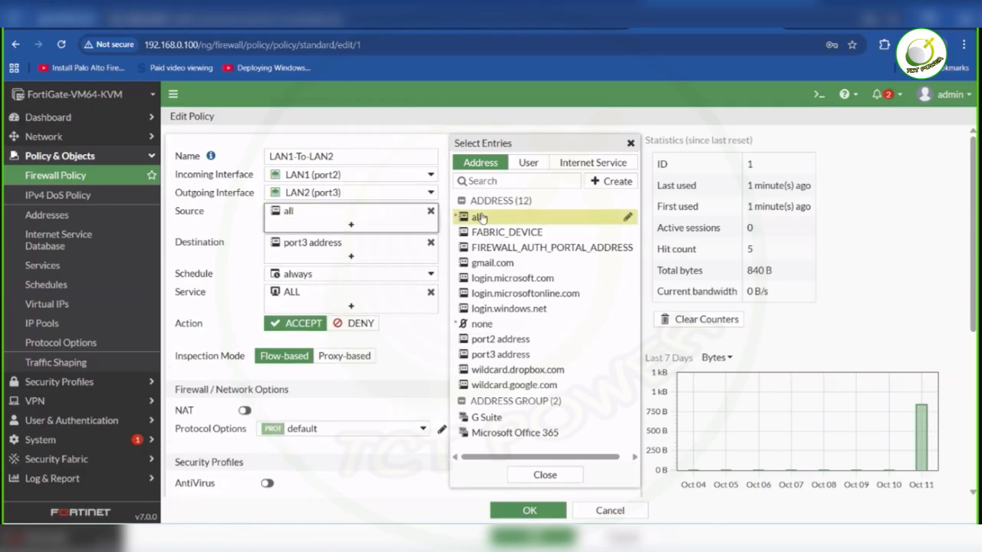
- Set the LAN1-To-LAN2 policy's destination to all and close the address selection
left_click(349, 255)
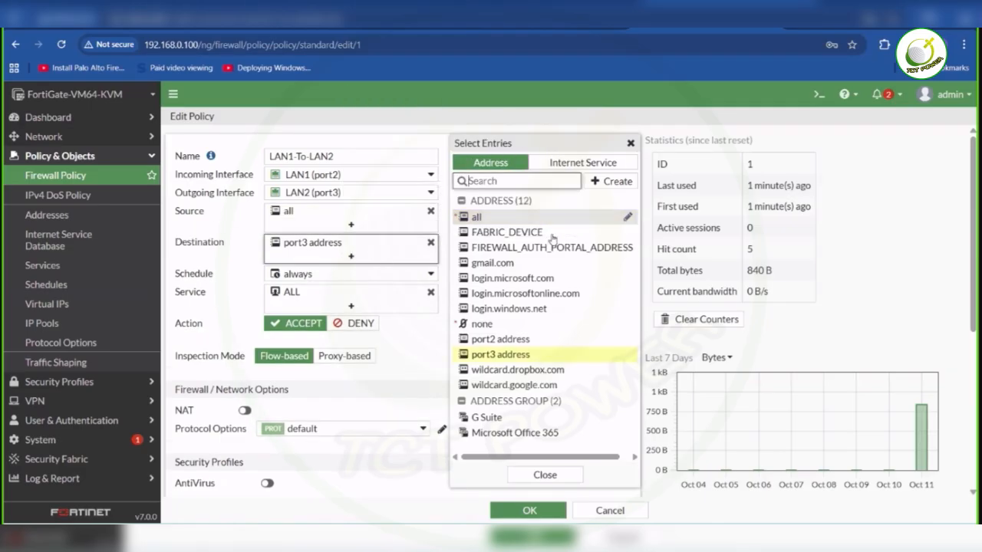
left_click(505, 222)
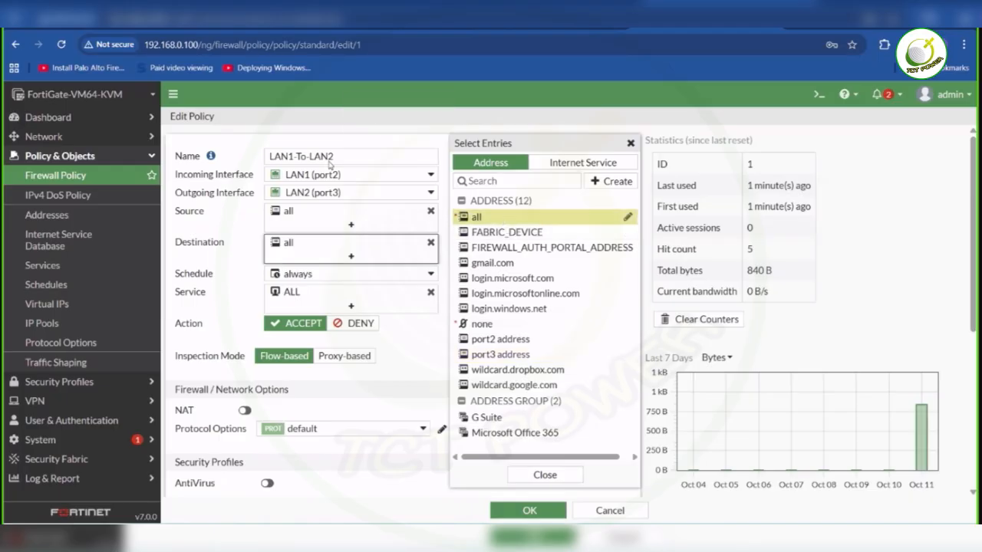
left_click(383, 134)
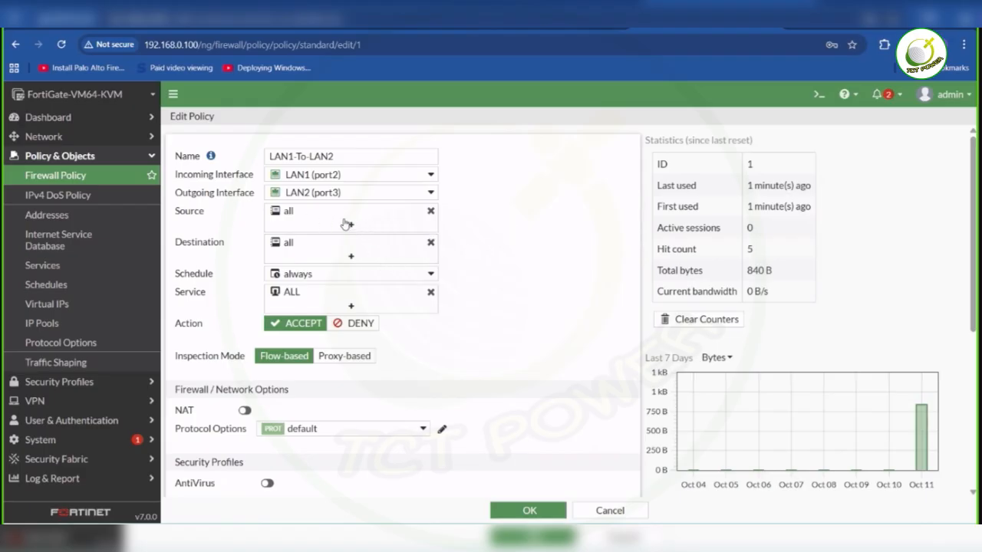
- Check the lab topology, then discard the unsaved source and destination changes to the LAN1-To-LAN2 policy
left_click(560, 28)
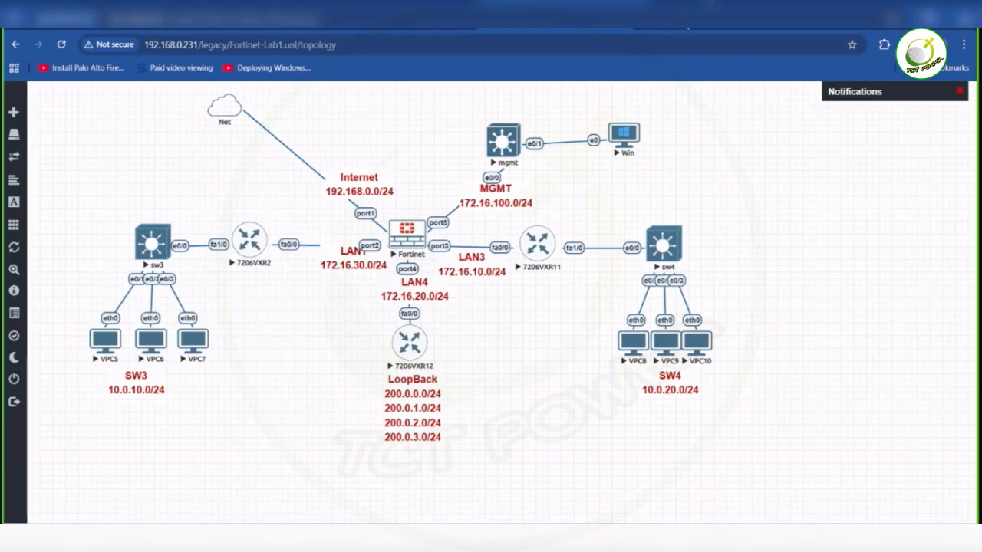
left_click(669, 26)
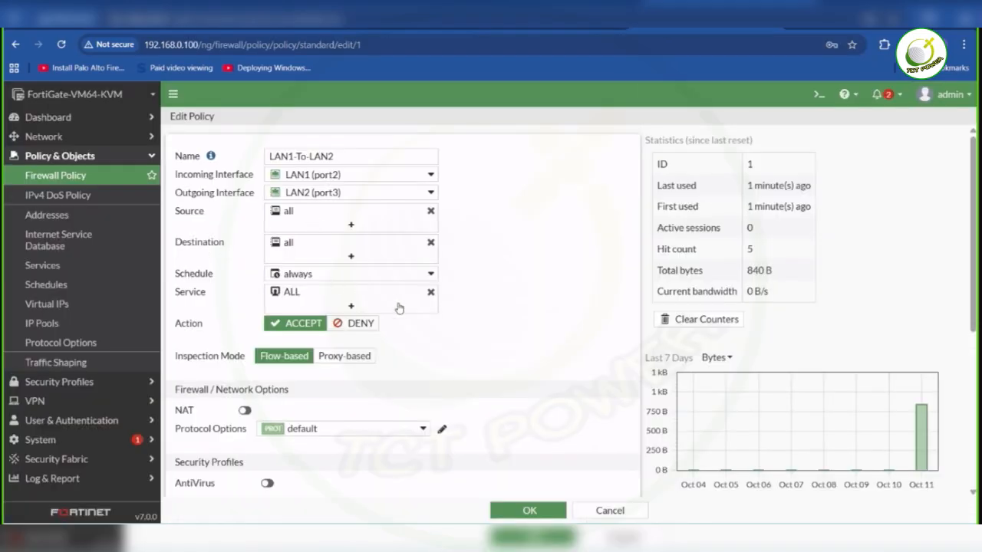
left_click(353, 222)
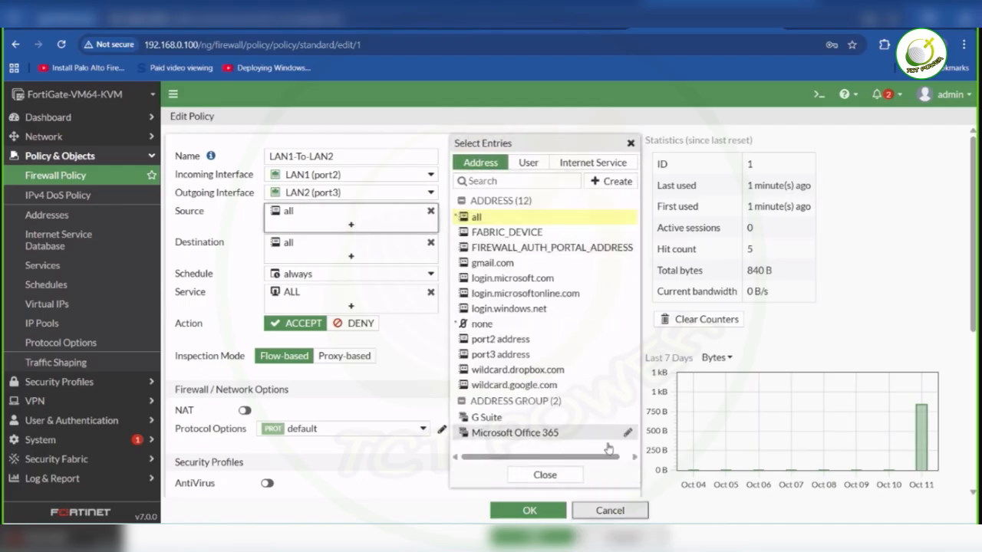
left_click(610, 510)
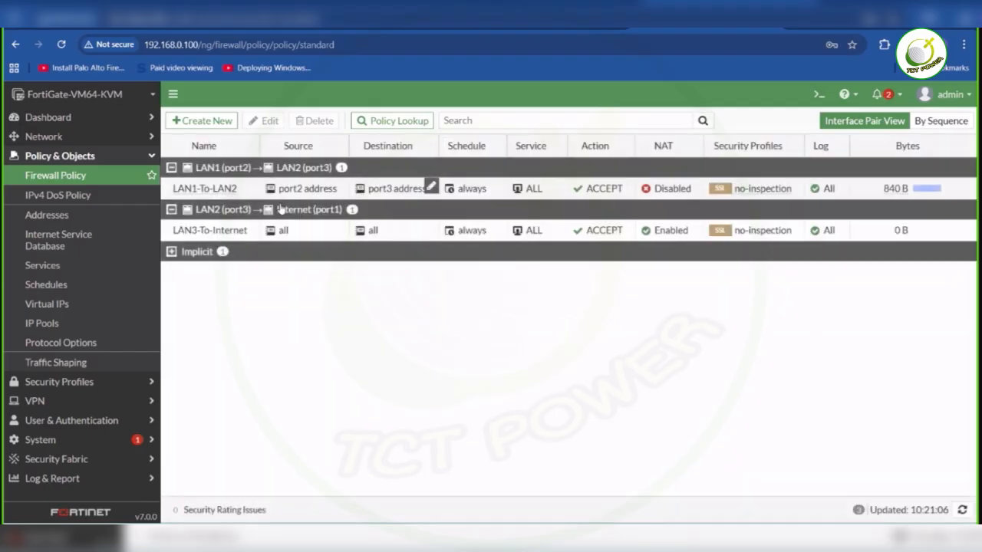
- Reopen the LAN1-To-LAN2 policy and compare its interfaces and source and destination addresses with the subnets in the lab topology
double_click(167, 190)
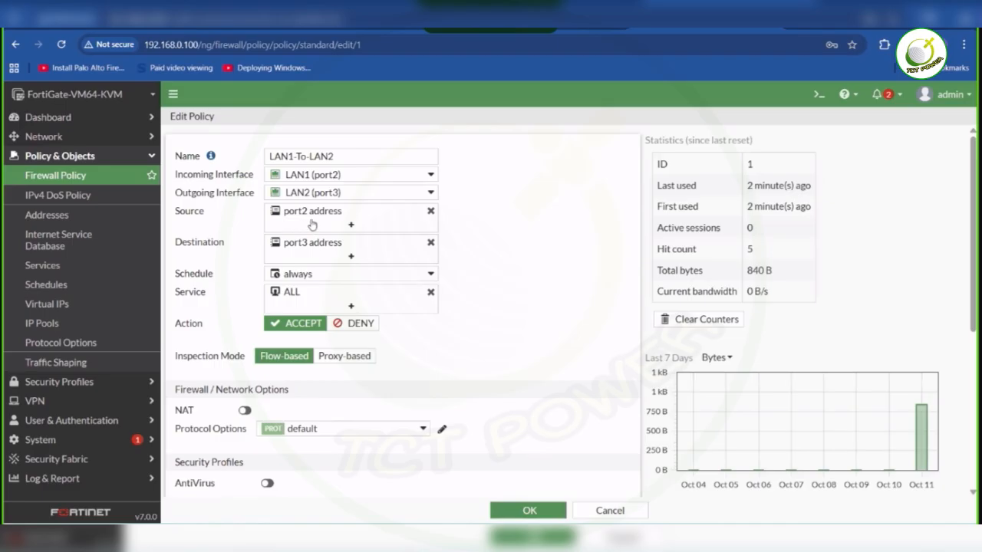
mouse_move(338, 224)
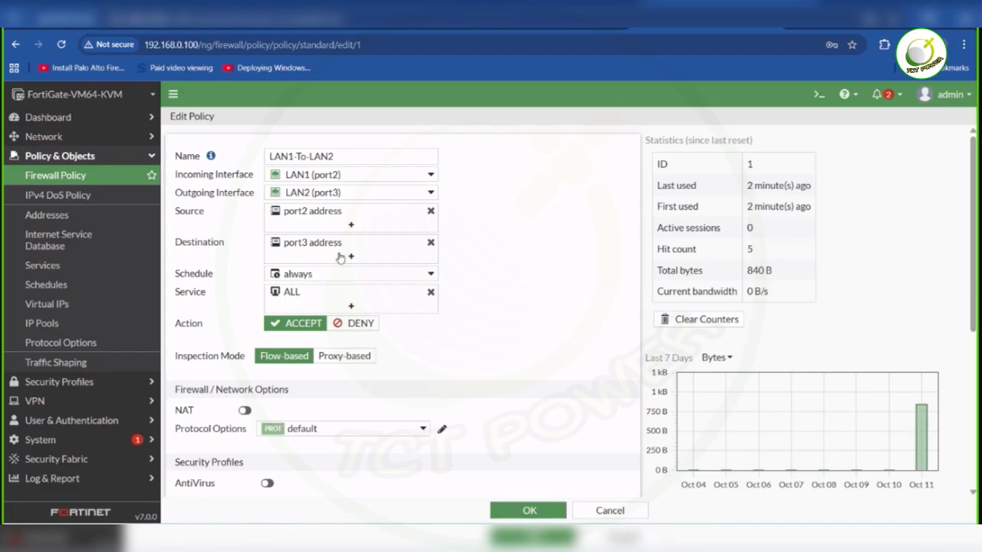
mouse_move(351, 252)
left_click(512, 19)
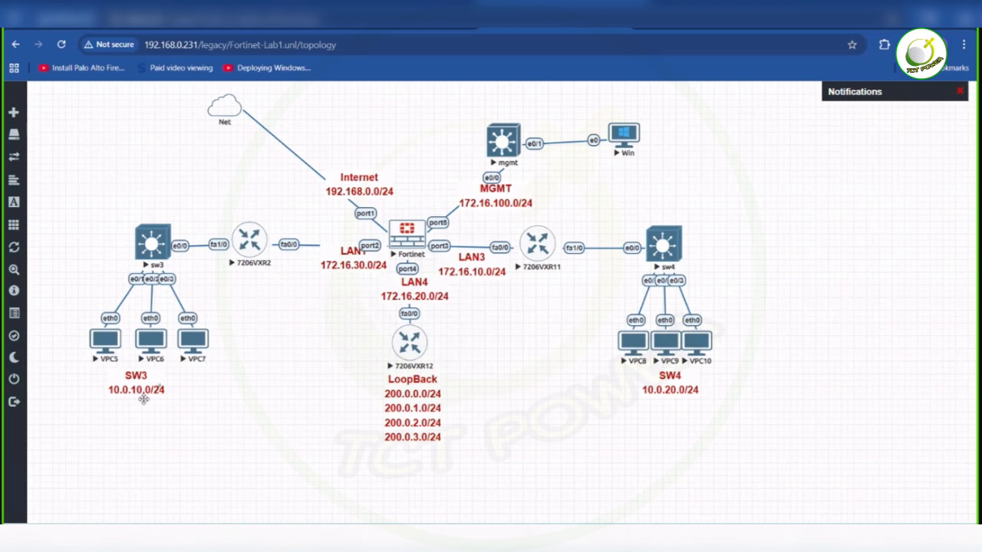
left_click(694, 31)
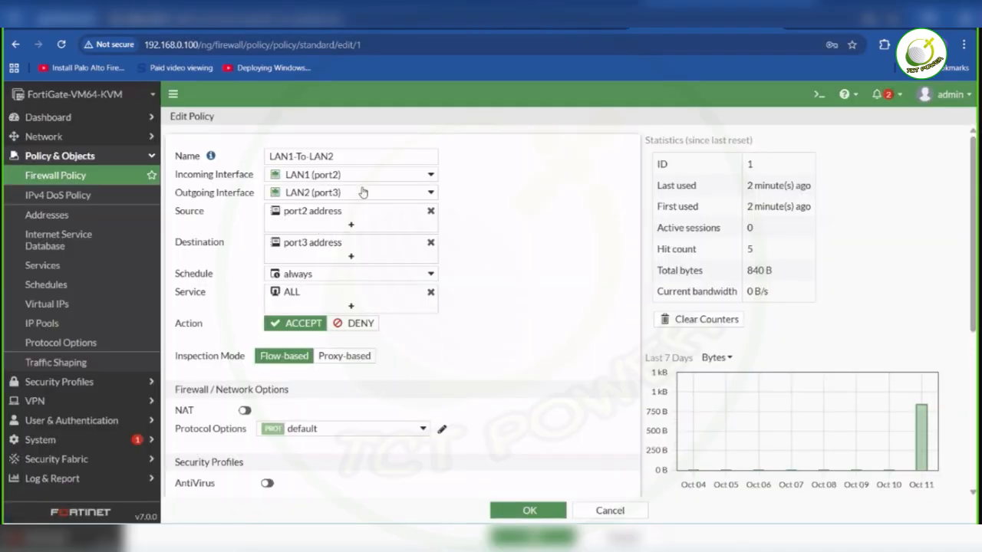
left_click(535, 27)
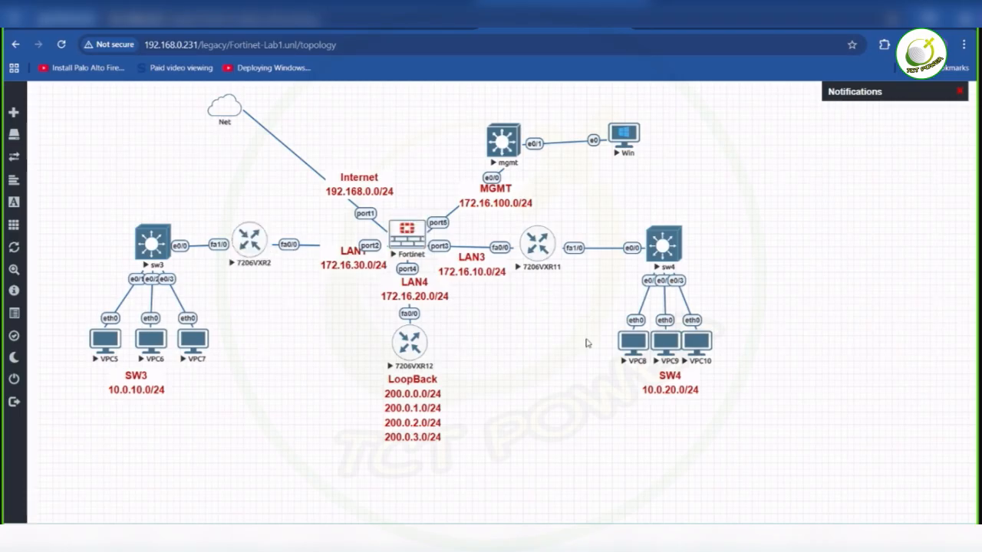
left_click(713, 32)
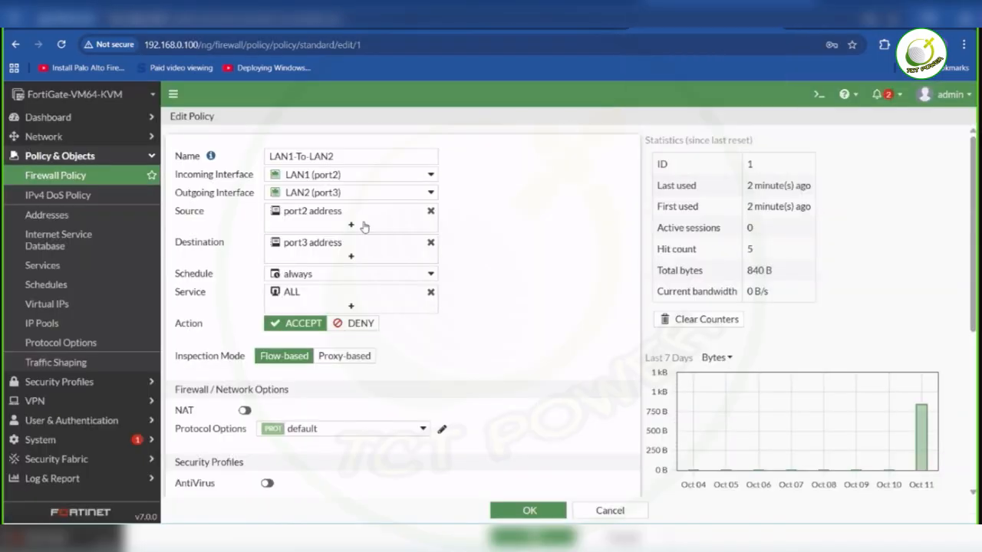
left_click(337, 223)
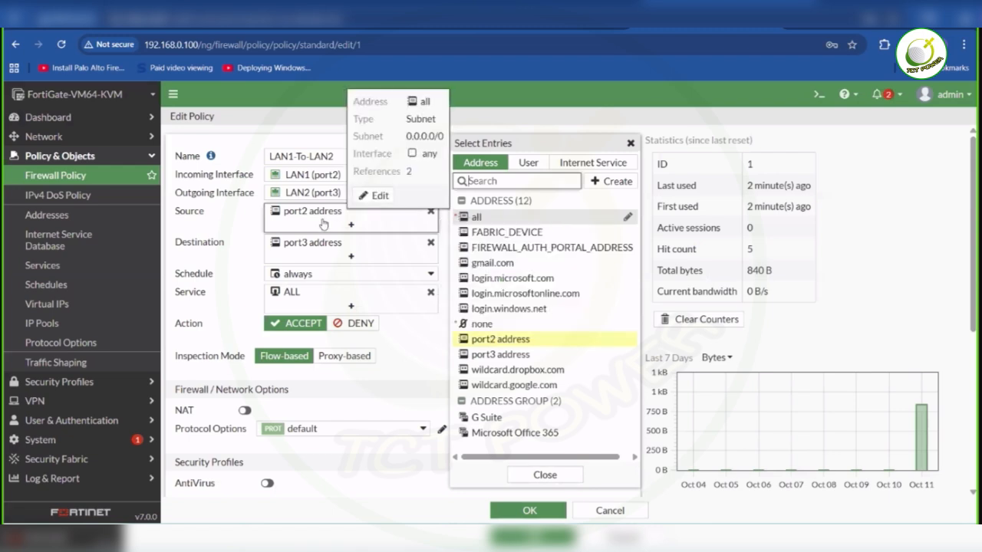
left_click(631, 144)
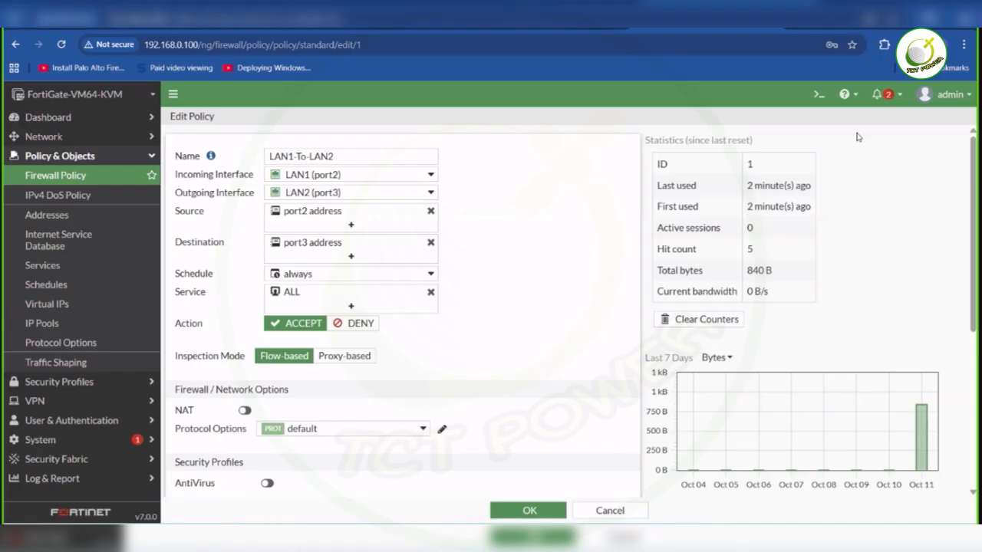